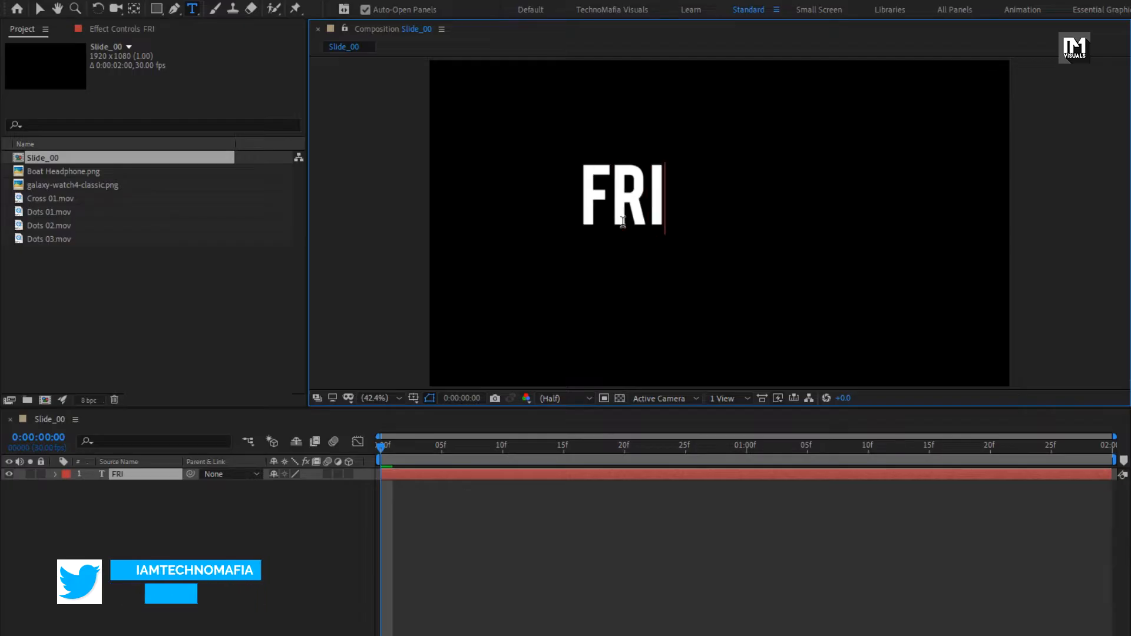
Finish the FRIDAY title text and format it in Montserrat Bold at 227 px
key("Escape")
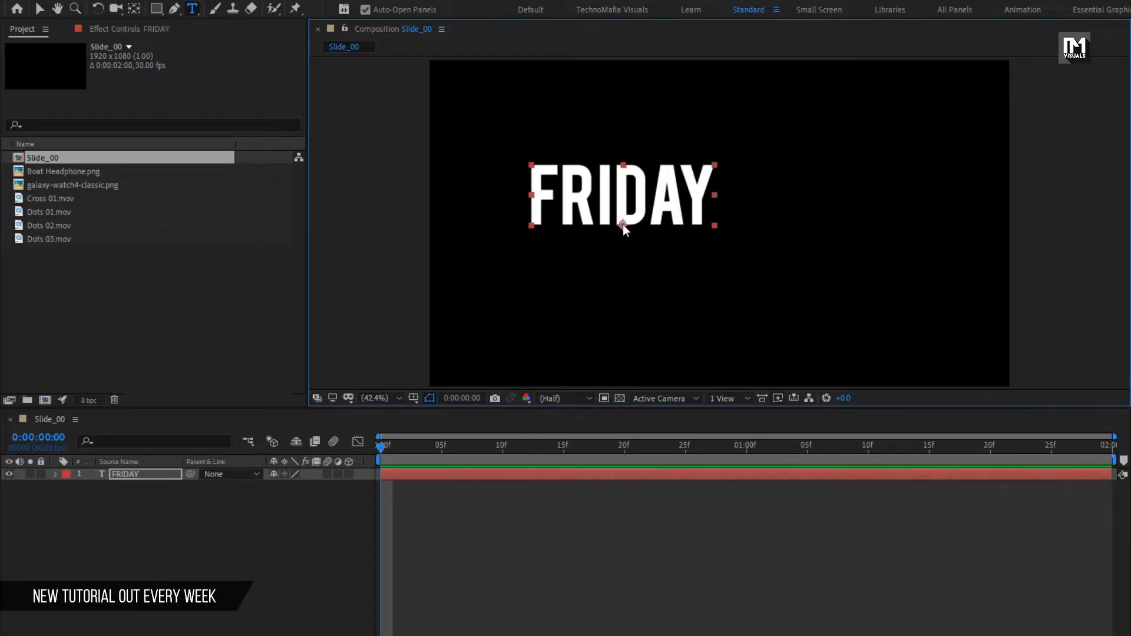
left_click(985, 442)
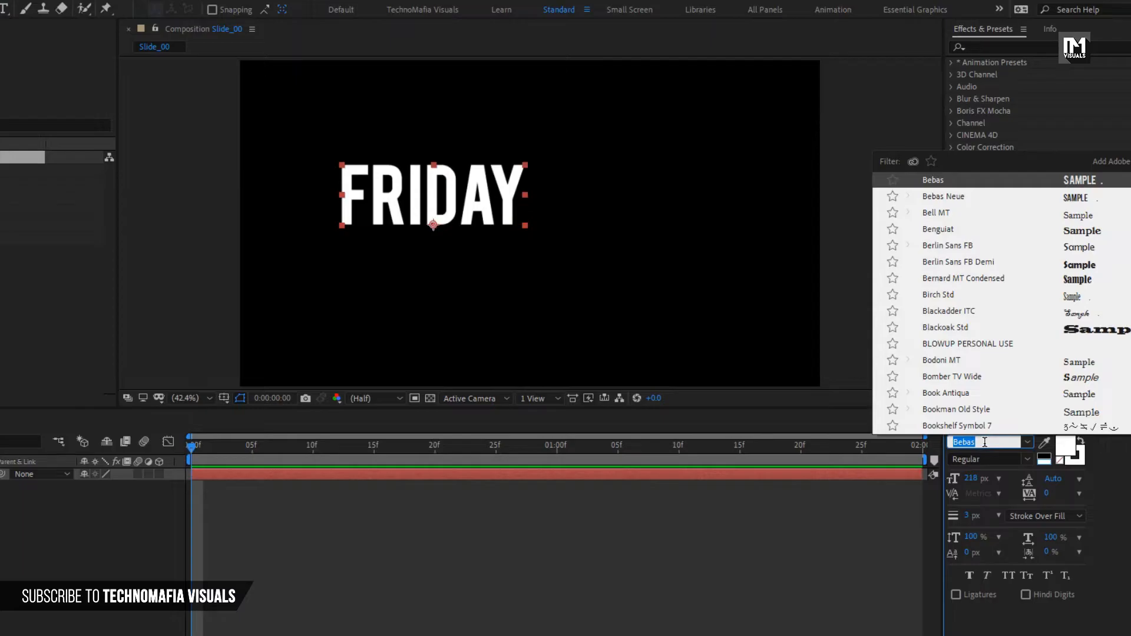
type("mont")
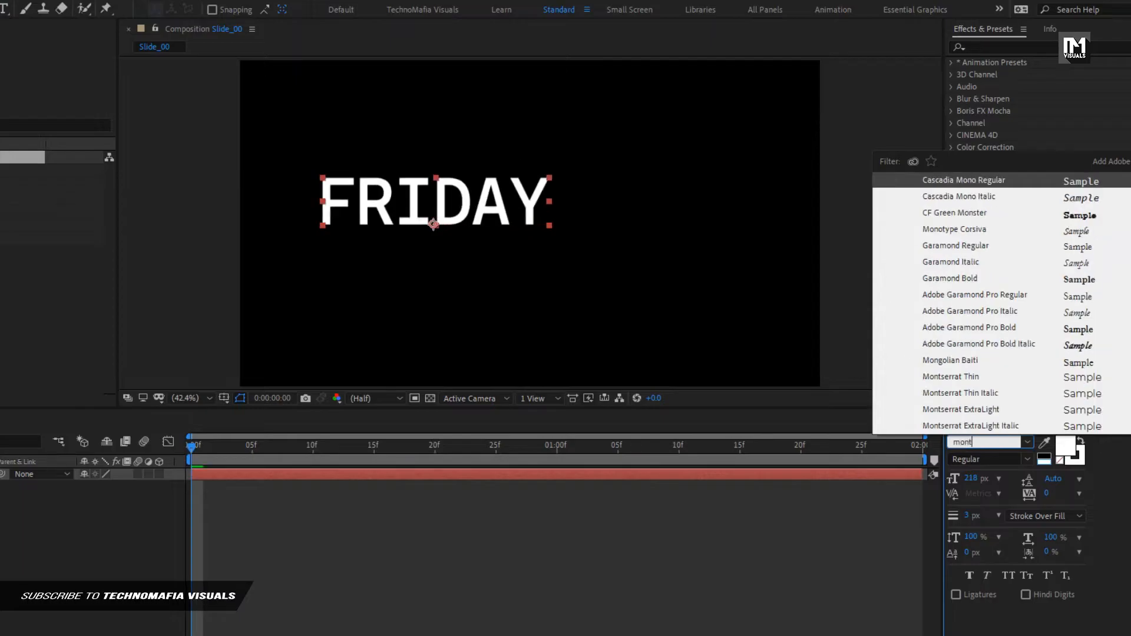
left_click(959, 378)
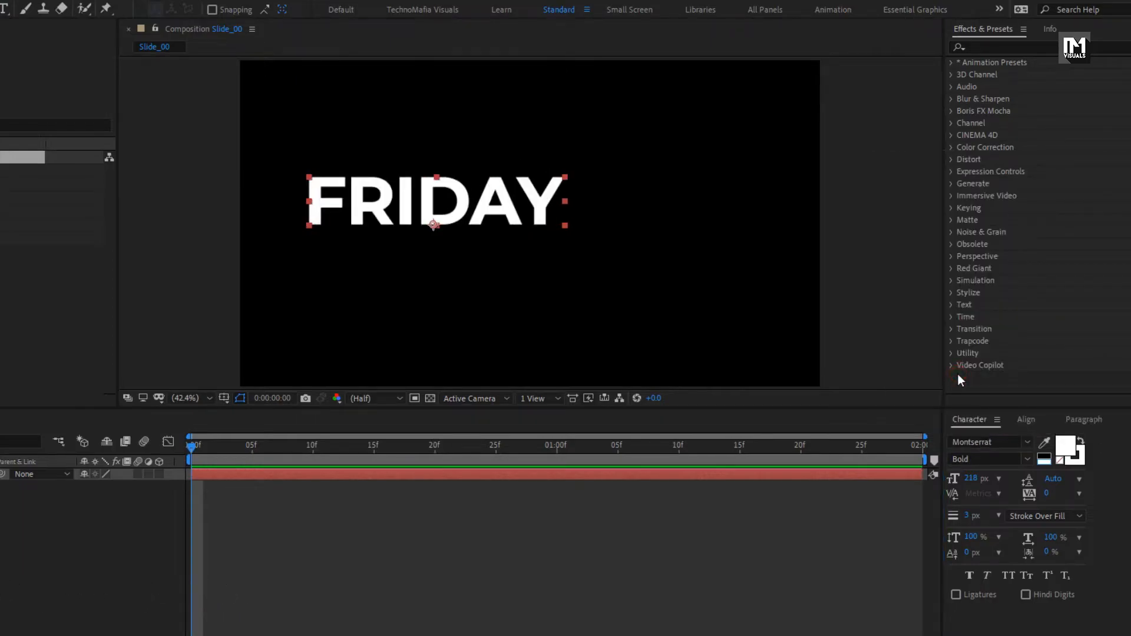
left_click_drag(976, 485, 983, 482)
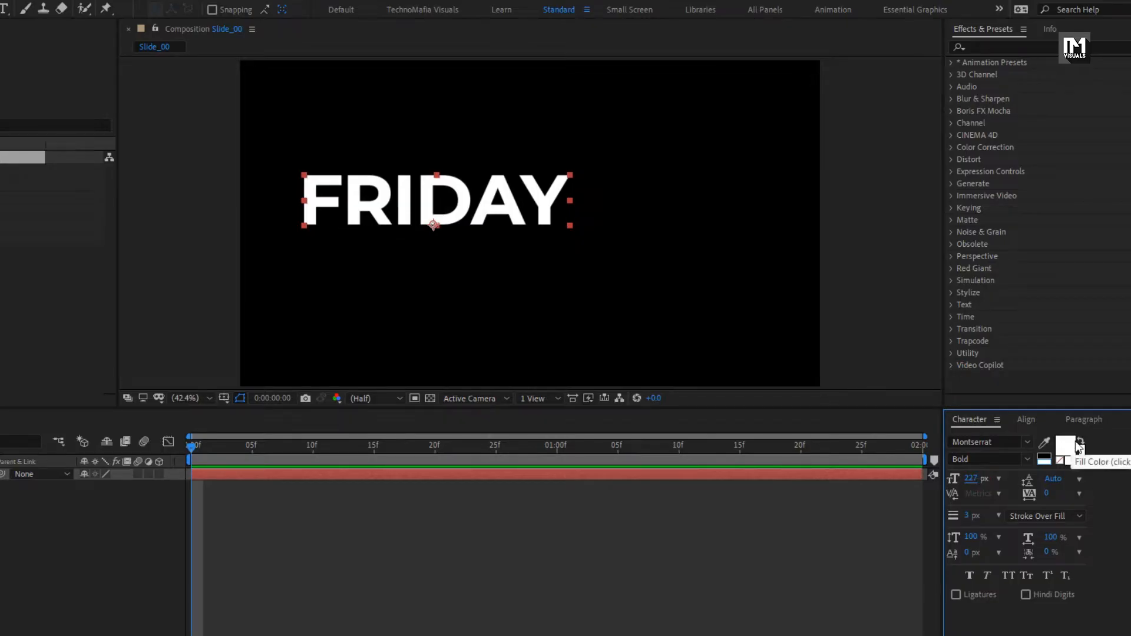
left_click(1076, 465)
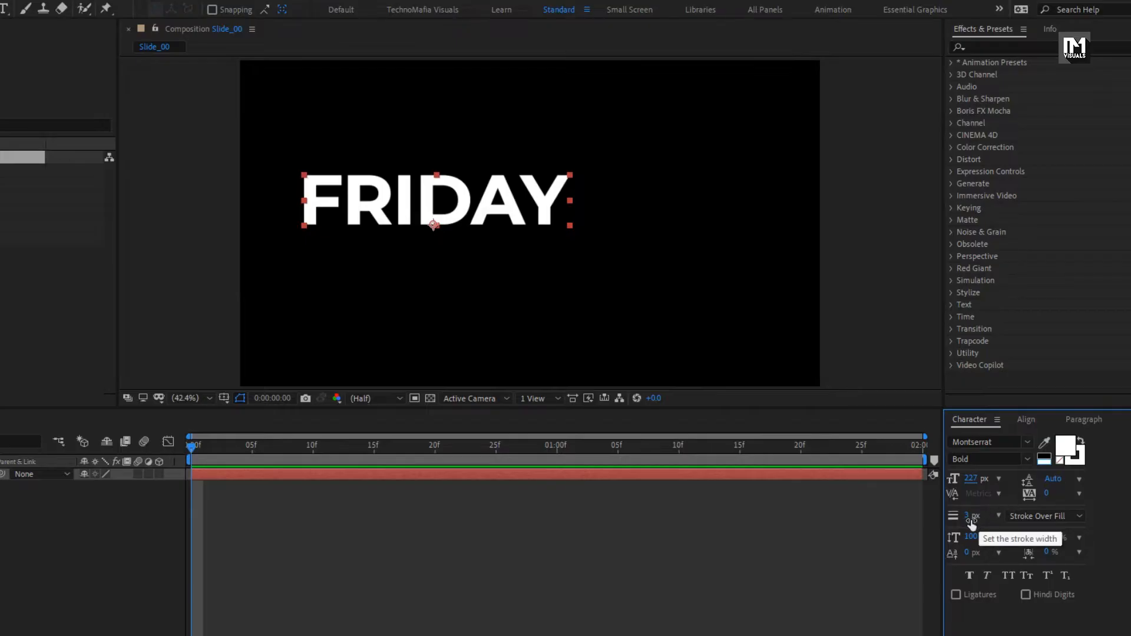
Centre the FRIDAY text horizontally and vertically in the composition
left_click(1026, 419)
left_click(980, 455)
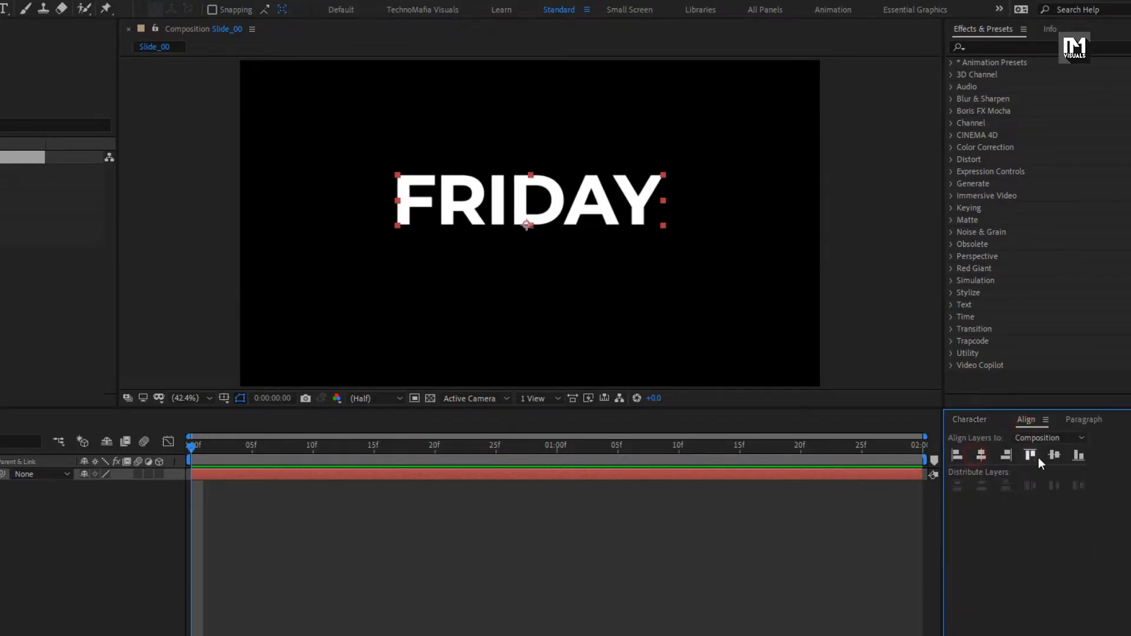
left_click(1053, 455)
Add a Fill Color Opacity animator to the FRIDAY text layer and set its Fill Opacity to 0%
left_click(138, 473)
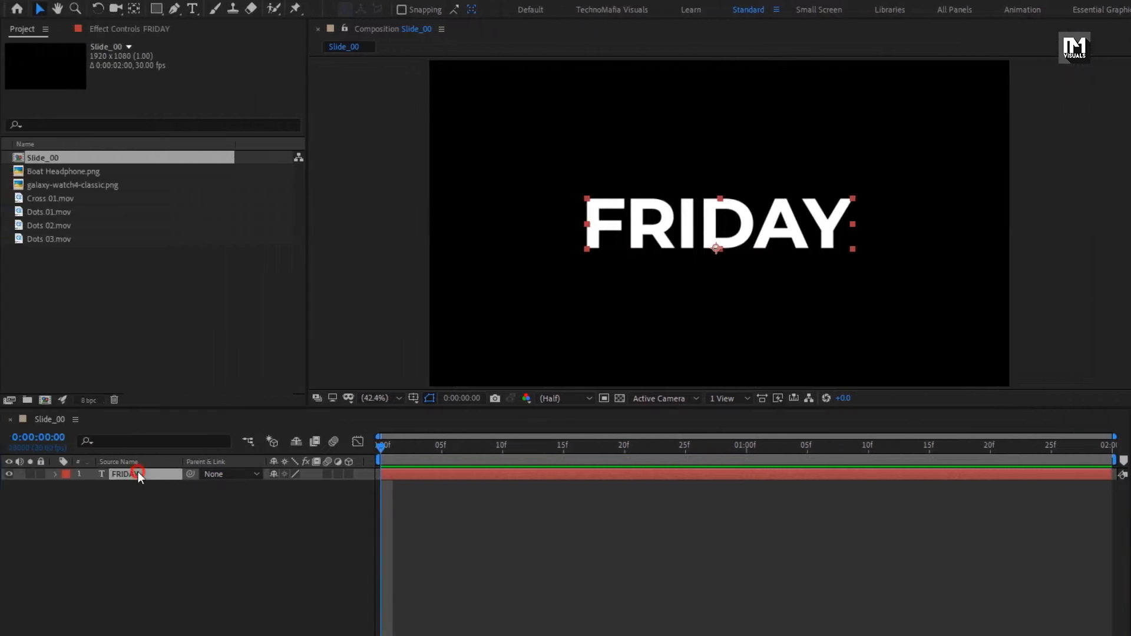
left_click(55, 475)
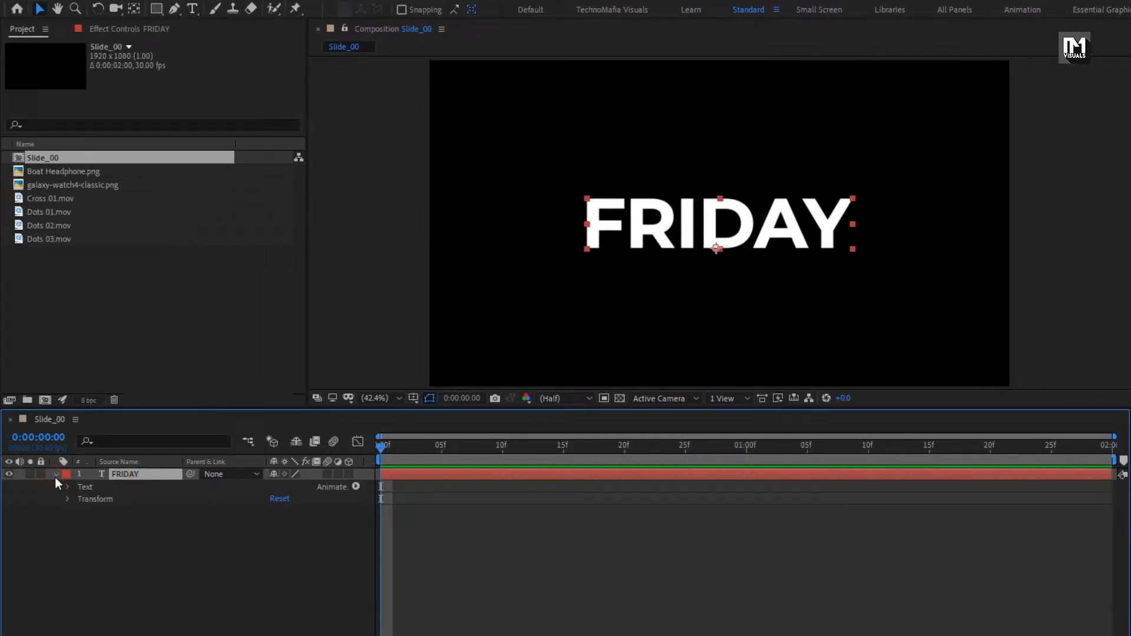
left_click(355, 486)
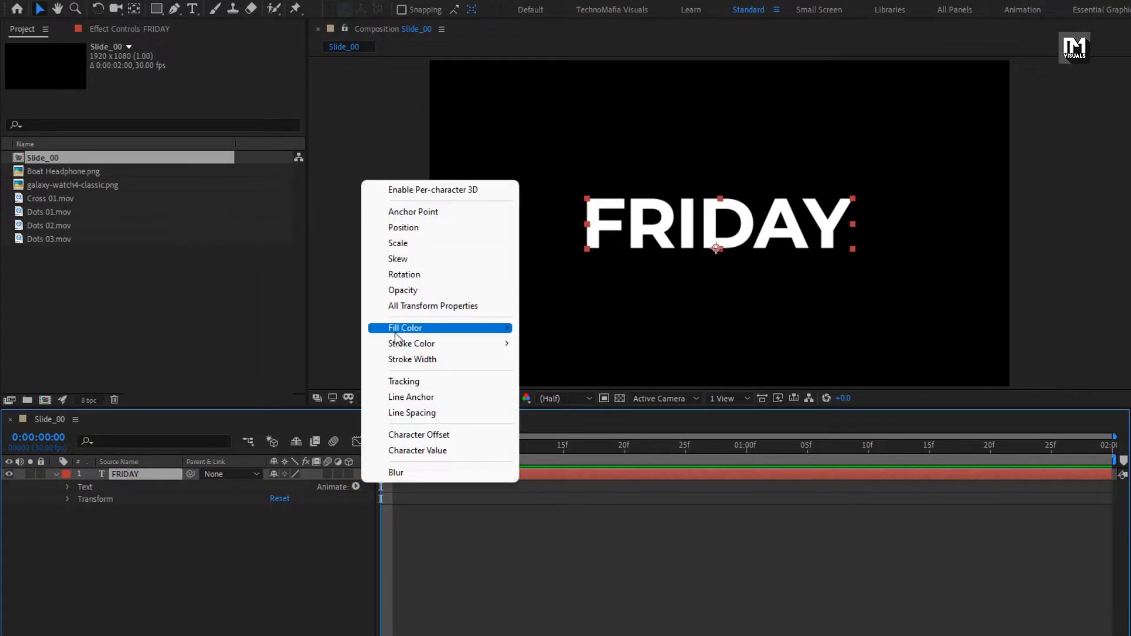
mouse_move(481, 334)
left_click(553, 389)
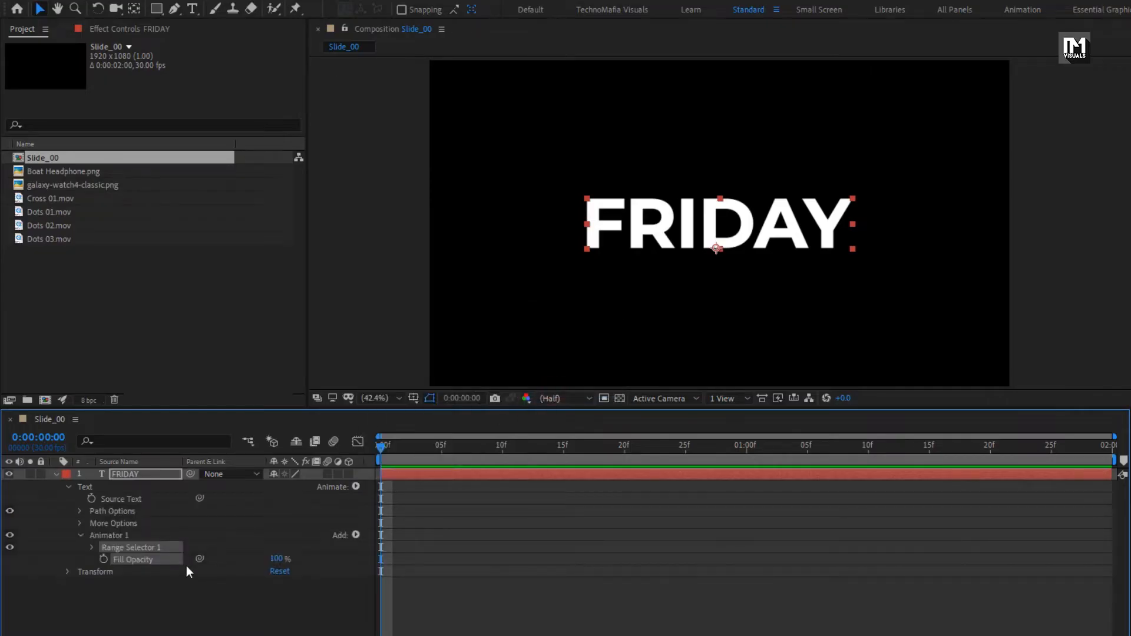
left_click_drag(271, 560, 188, 559)
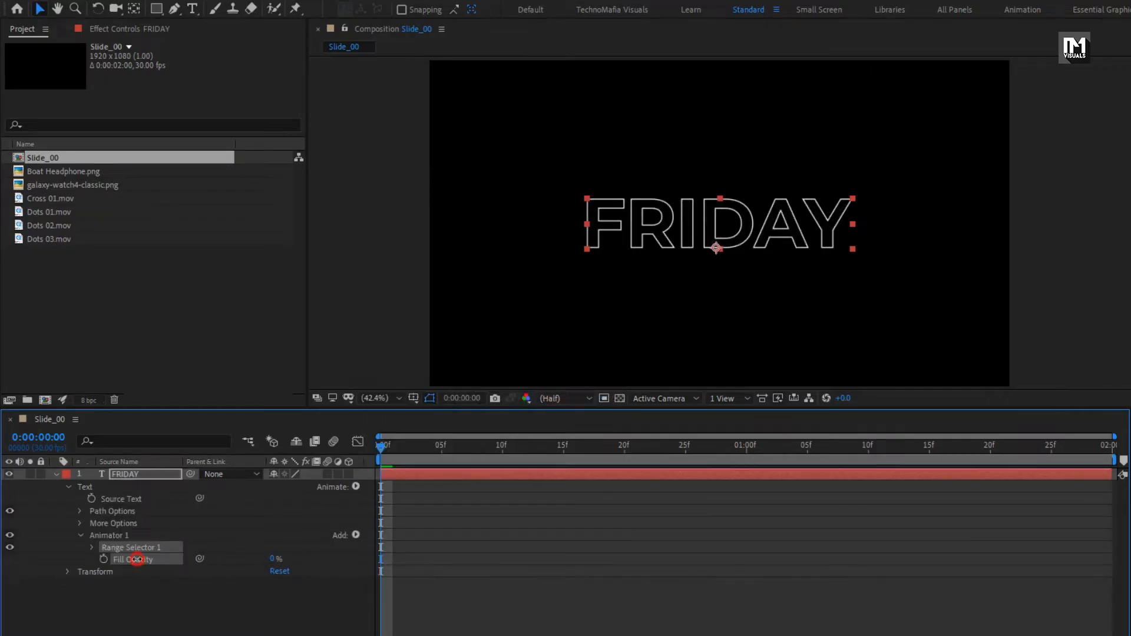
Keyframe the fill animator's range selector Offset from 0% at the first frame to 100% at 1 second, and preview it
left_click(92, 548)
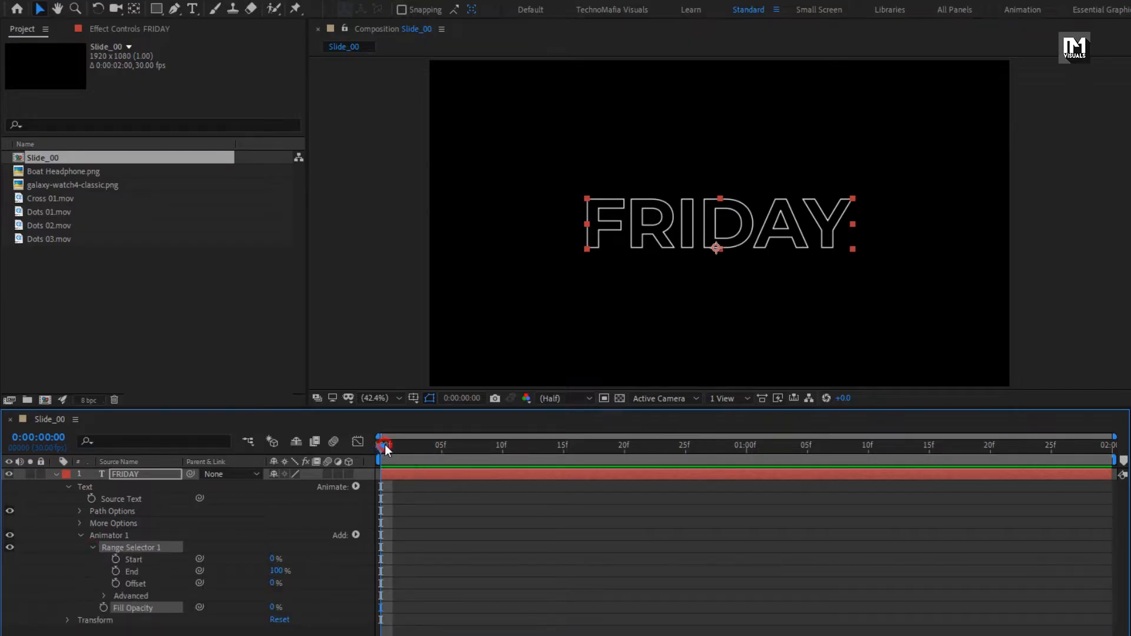
left_click(115, 583)
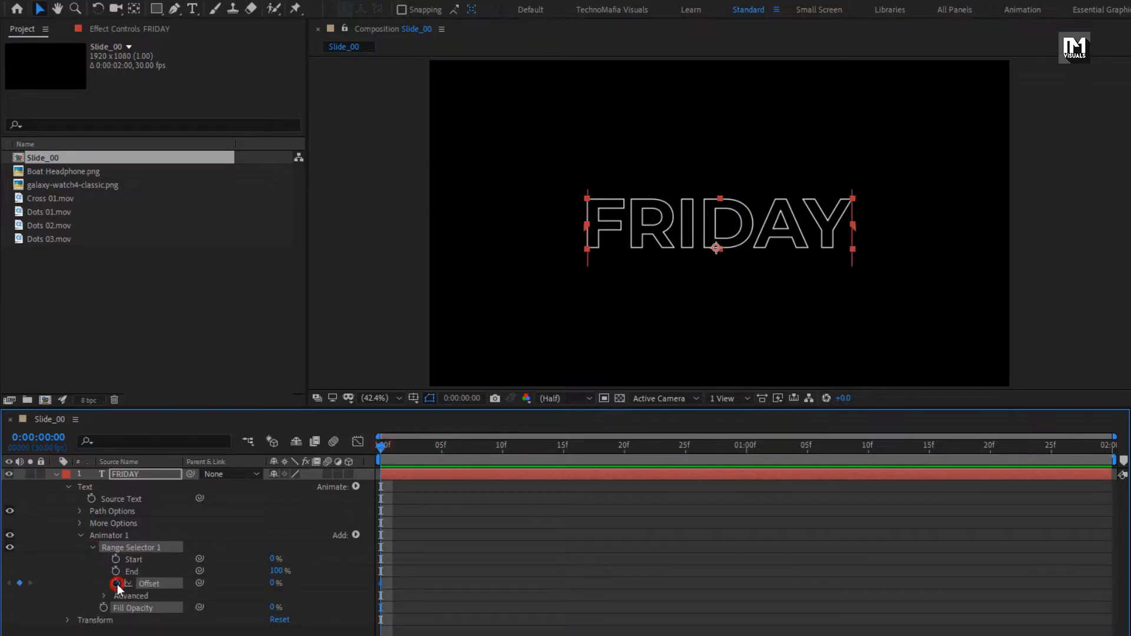
left_click_drag(514, 448, 749, 447)
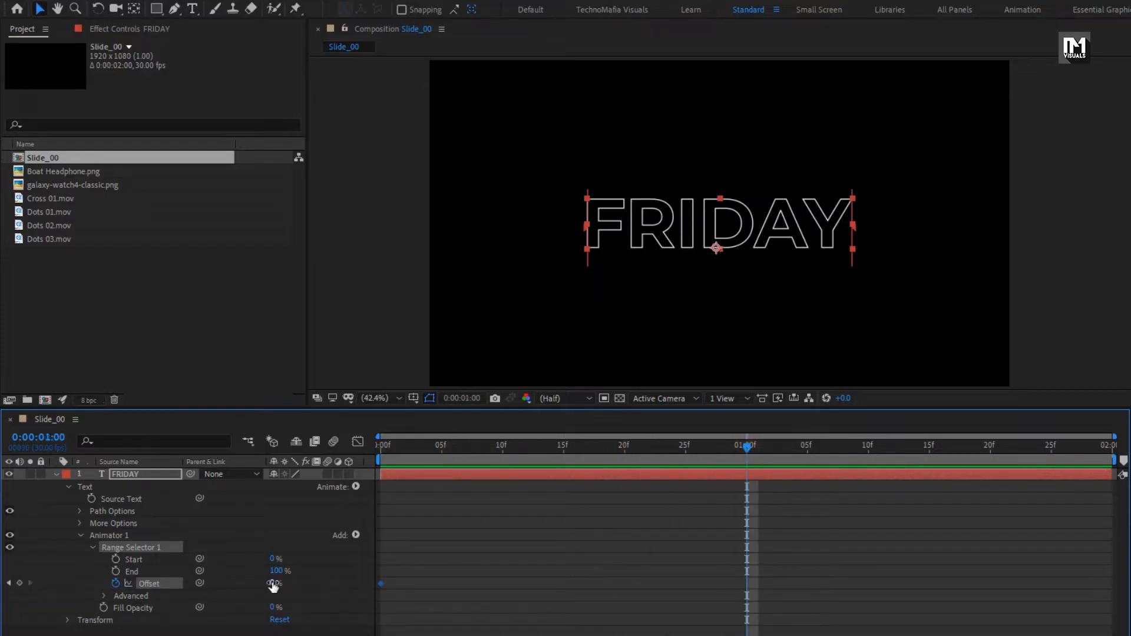
left_click_drag(273, 585, 446, 579)
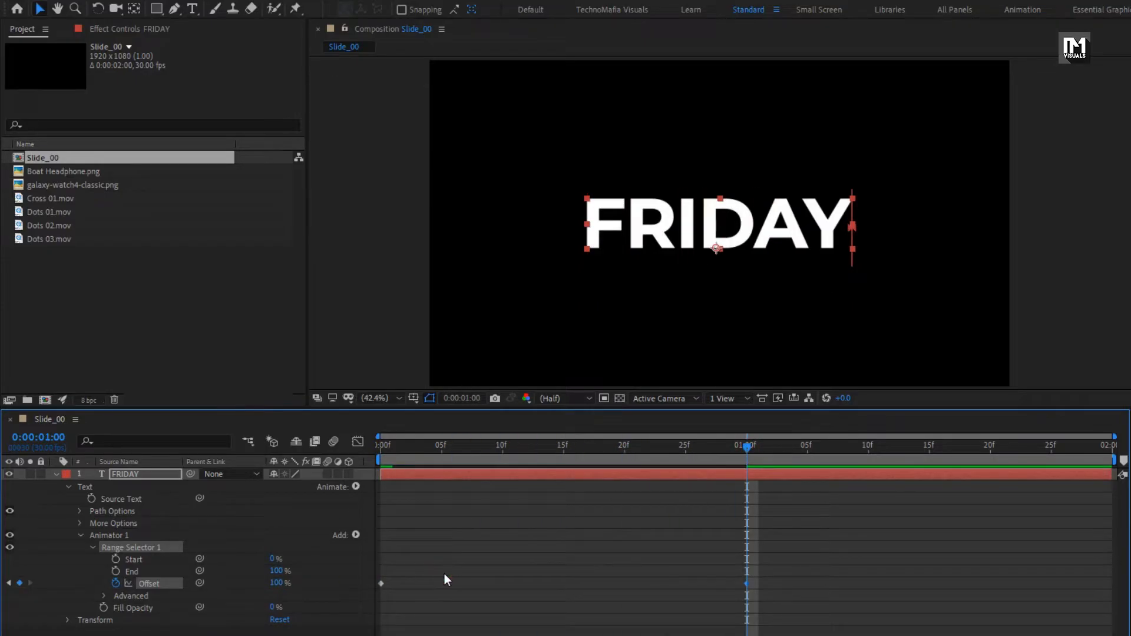
left_click_drag(548, 460, 460, 454)
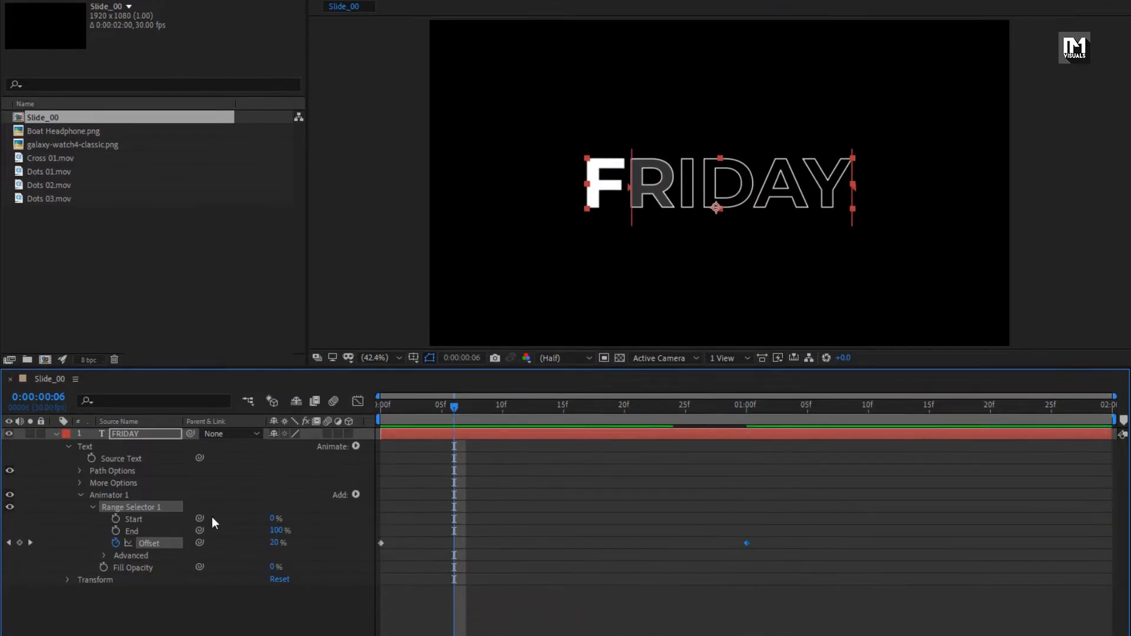
Set the Smoothness of Animator 1's range selector to 0% and collapse the animator
left_click(104, 527)
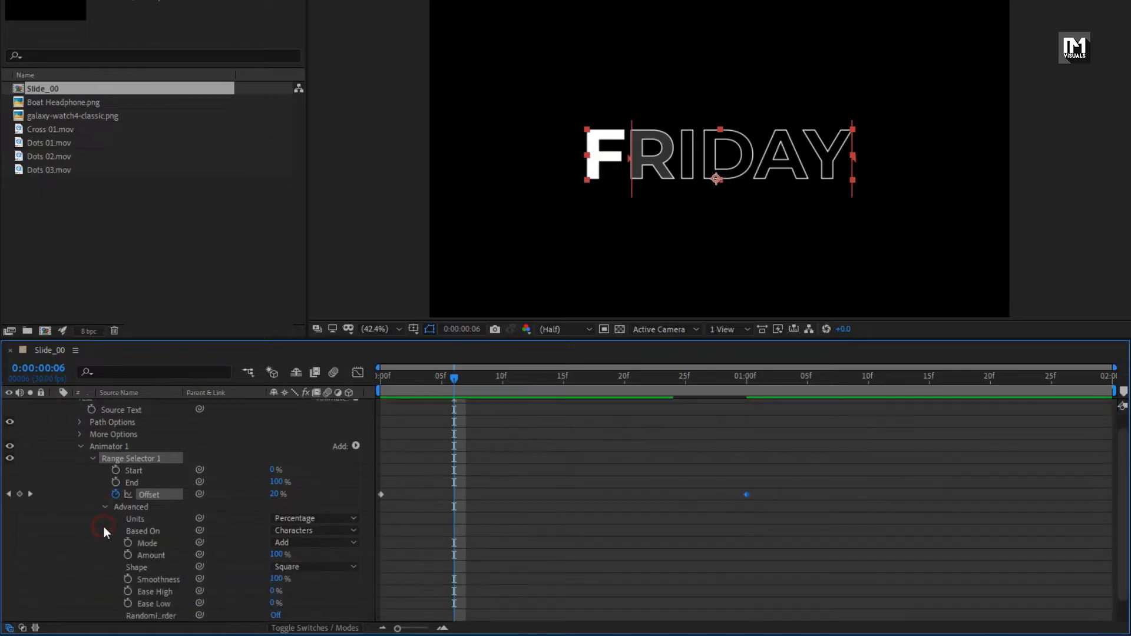
scroll(92, 520, "down", 2)
left_click_drag(274, 555, 52, 556)
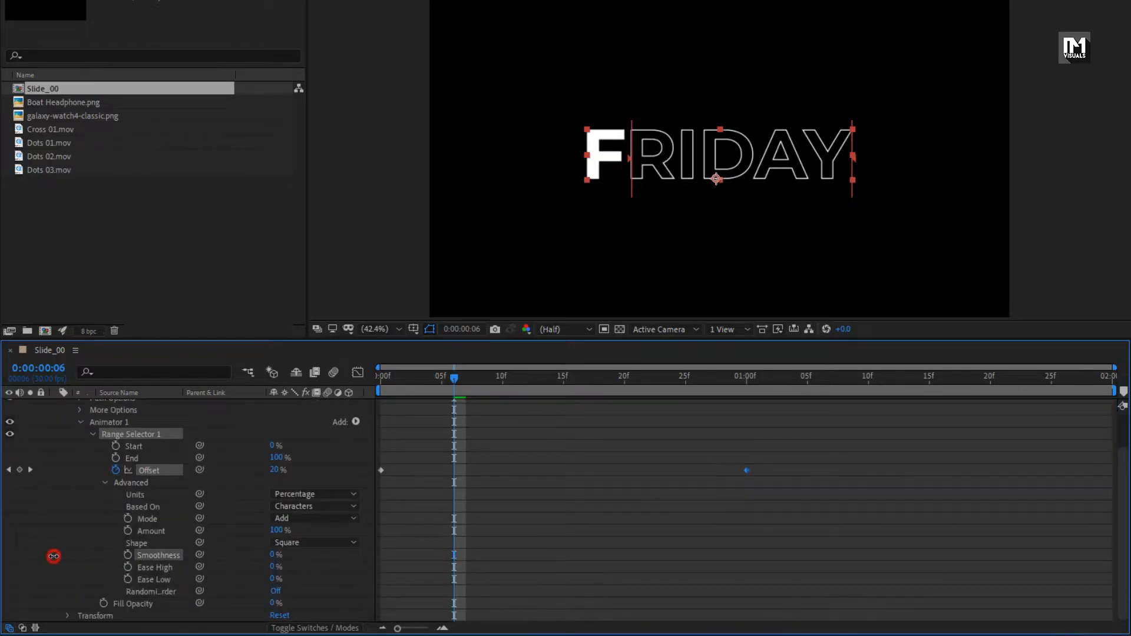
scroll(136, 531, "up", 2)
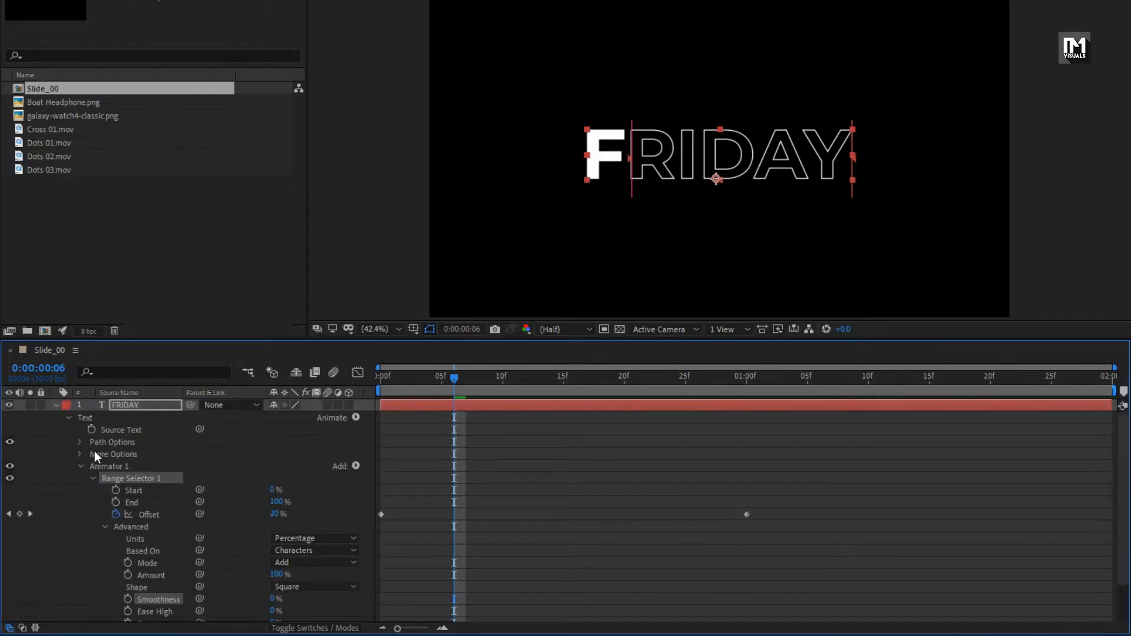
left_click(81, 466)
Add a second animator for Opacity to the FRIDAY text layer and set its Opacity to 0%
left_click(125, 404)
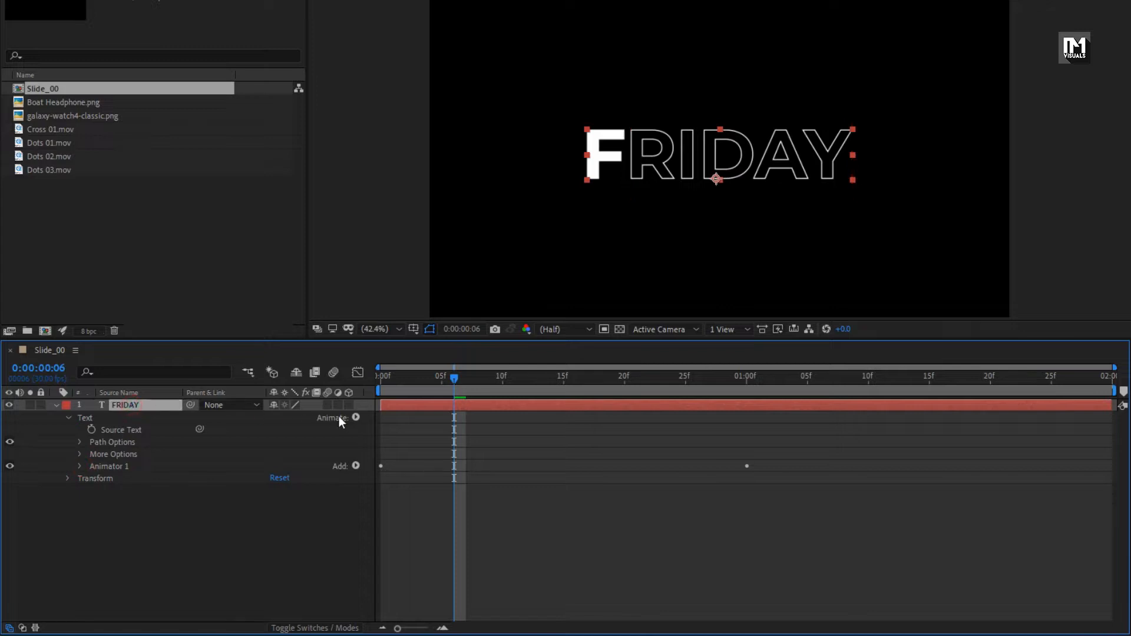
left_click(356, 418)
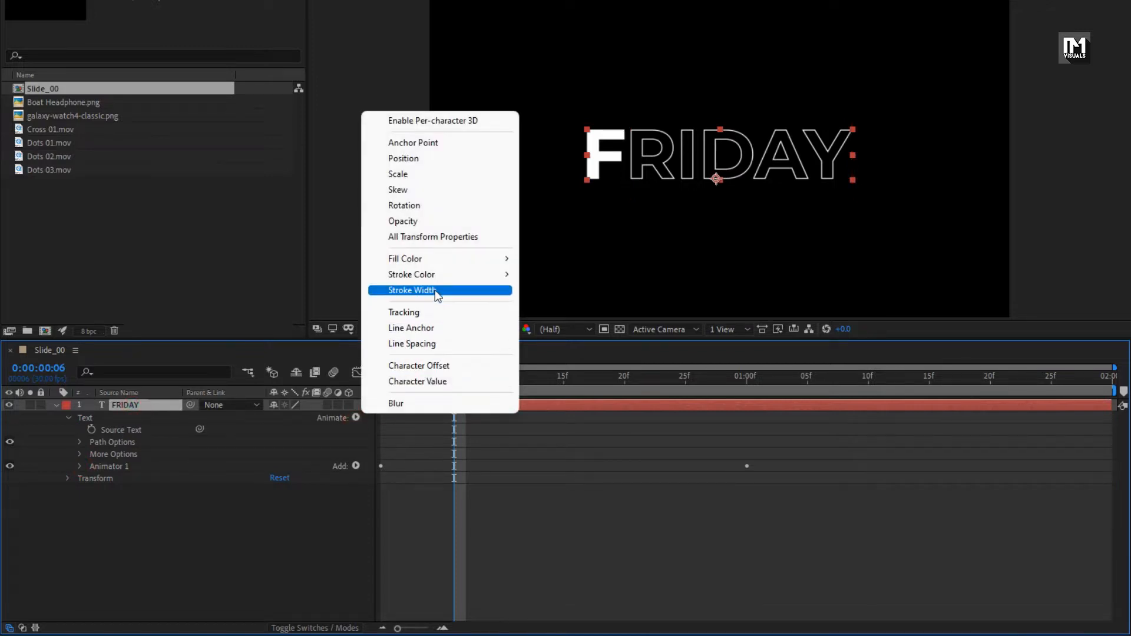
left_click(422, 223)
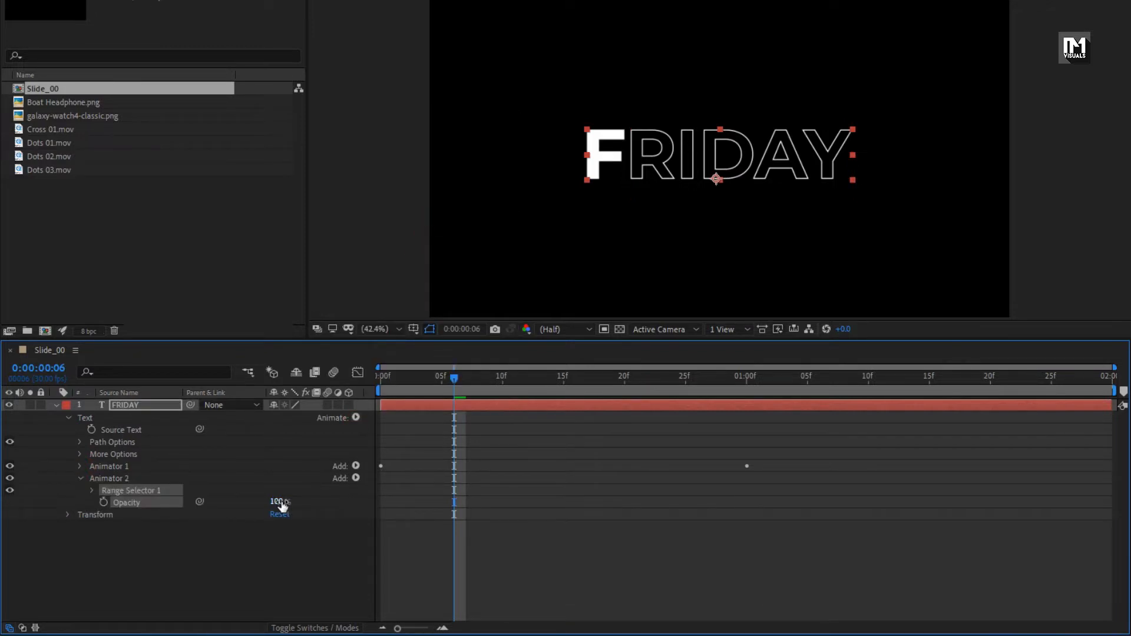
left_click_drag(282, 505, 167, 502)
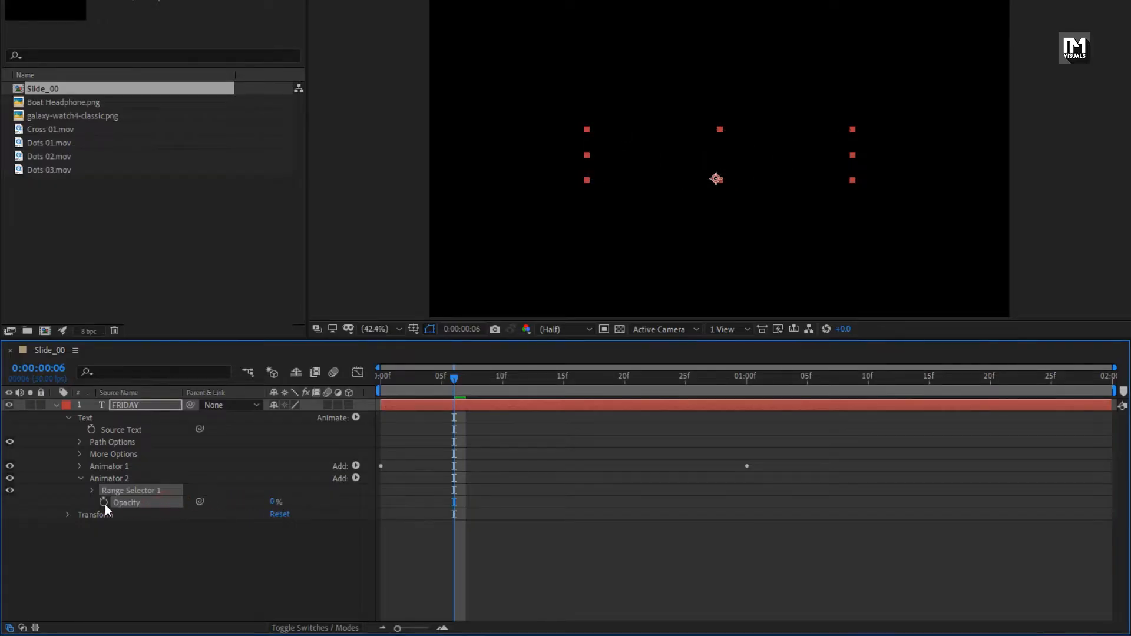
Keyframe Animator 2's range selector Offset from -100% at the first frame to 100% at 0:00:01:29, and preview it
left_click(91, 490)
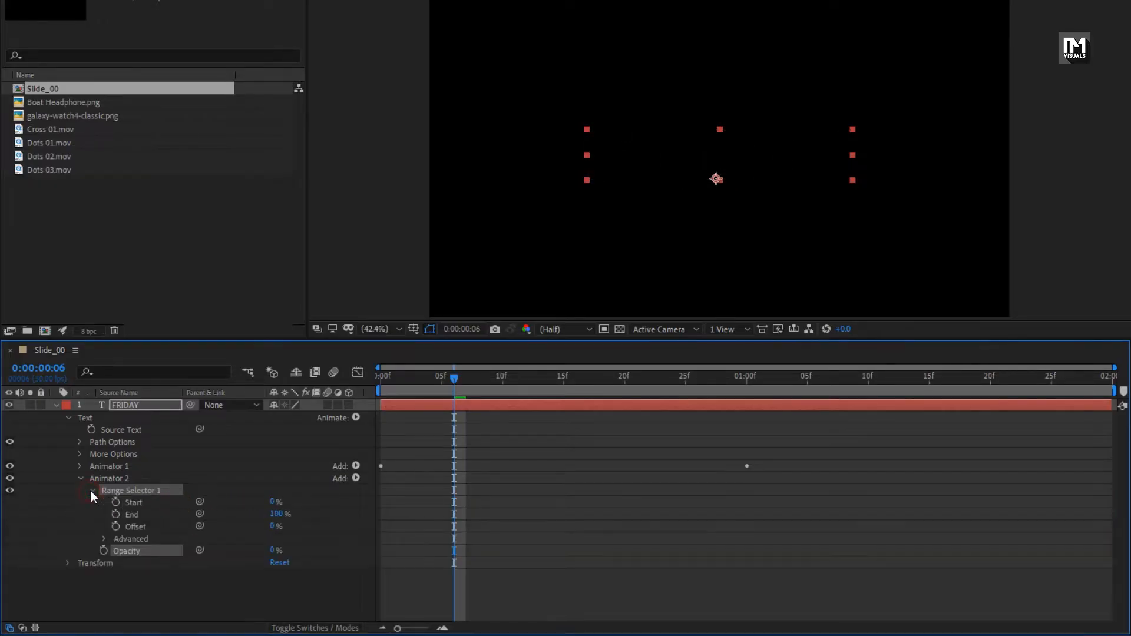
key("Home")
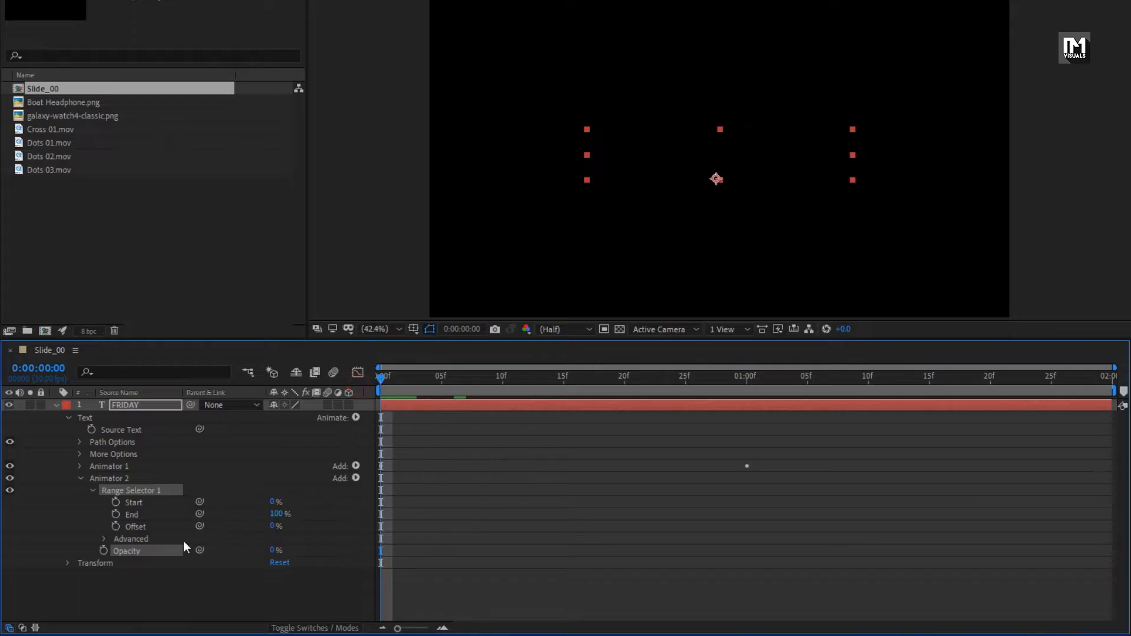
left_click(116, 527)
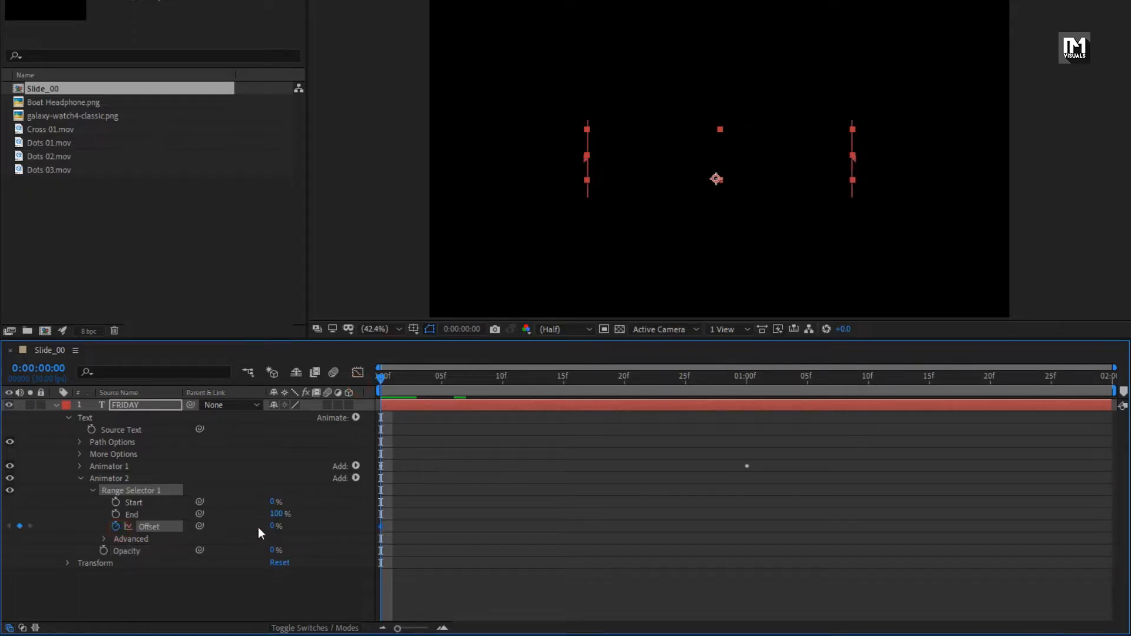
left_click_drag(272, 530, 175, 526)
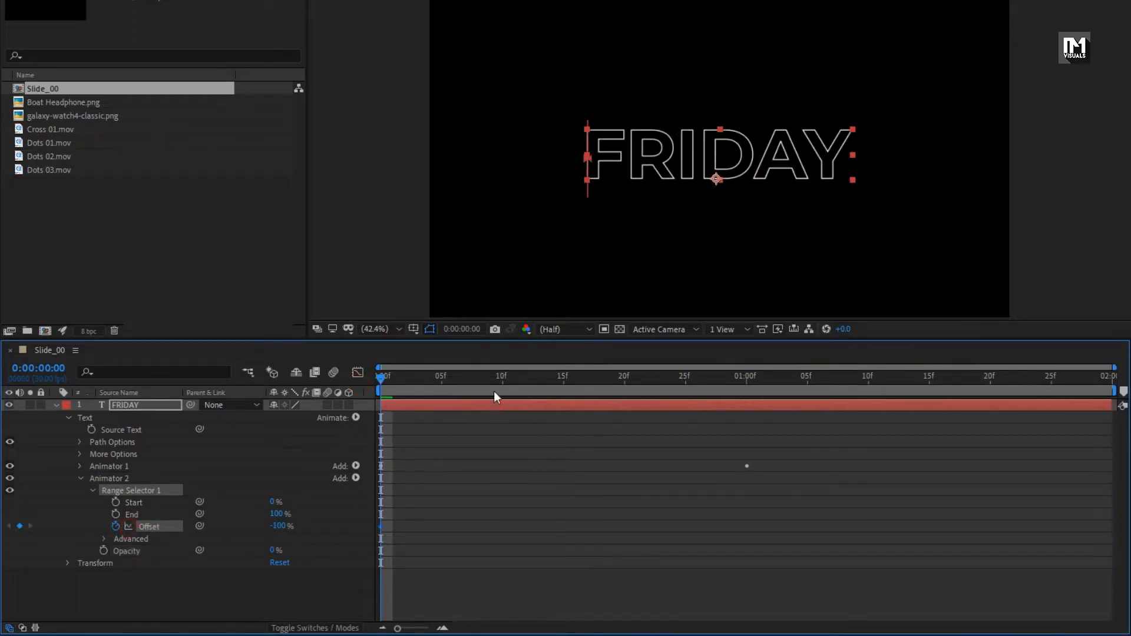
key("space")
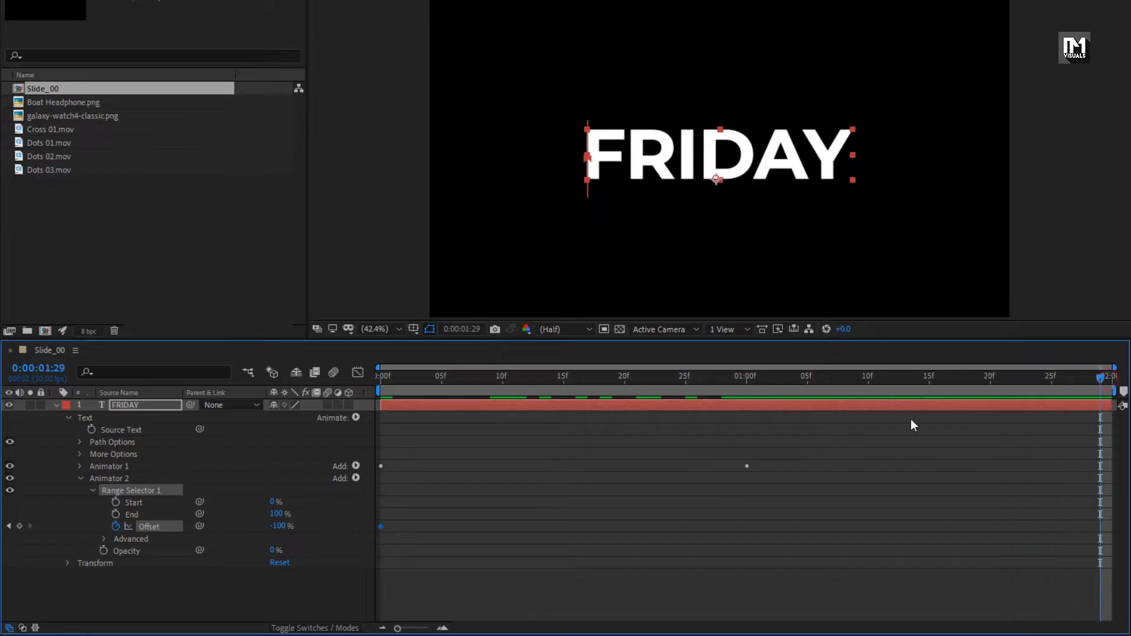
left_click_drag(275, 530, 537, 531)
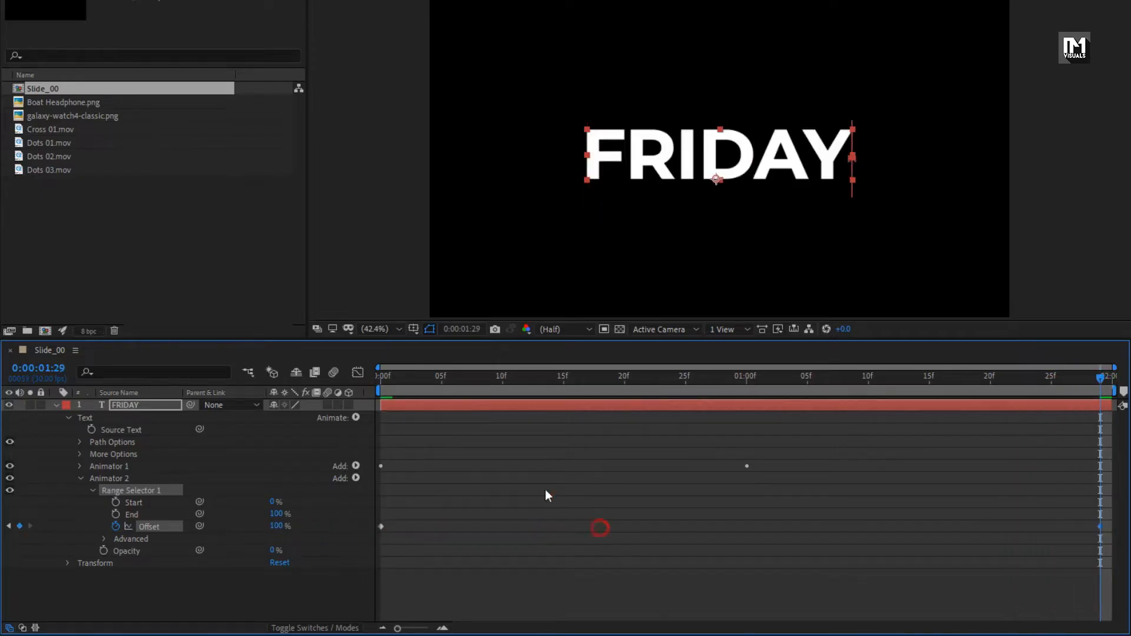
left_click_drag(406, 380, 526, 387)
Set the Shape of Animator 2's range selector to Ramp Up and preview the text reveal
left_click(102, 539)
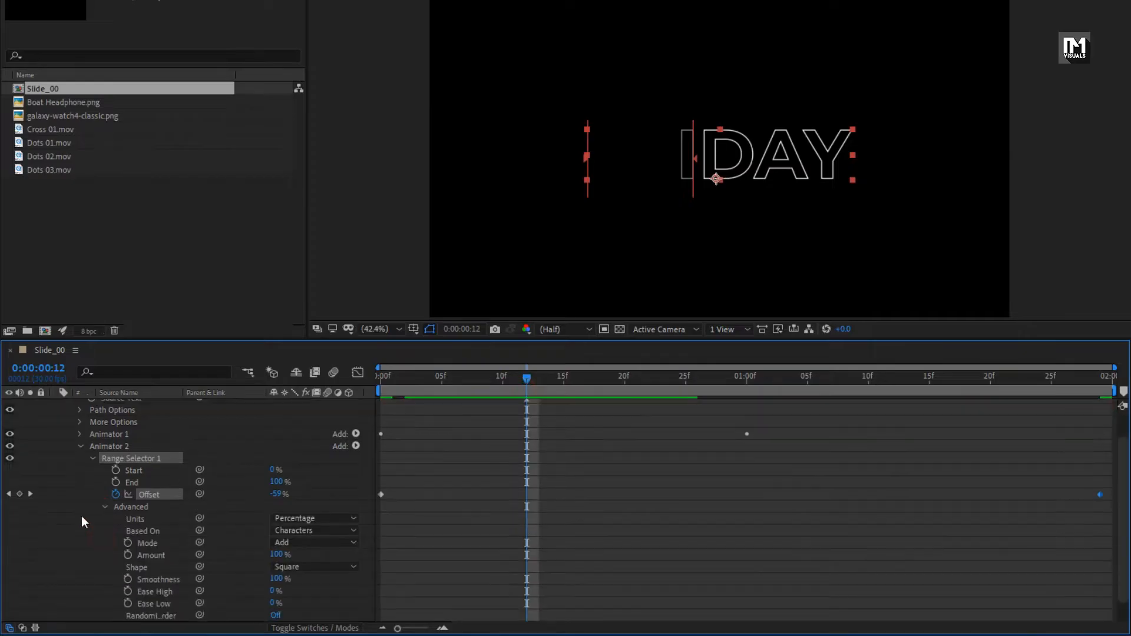
left_click(318, 543)
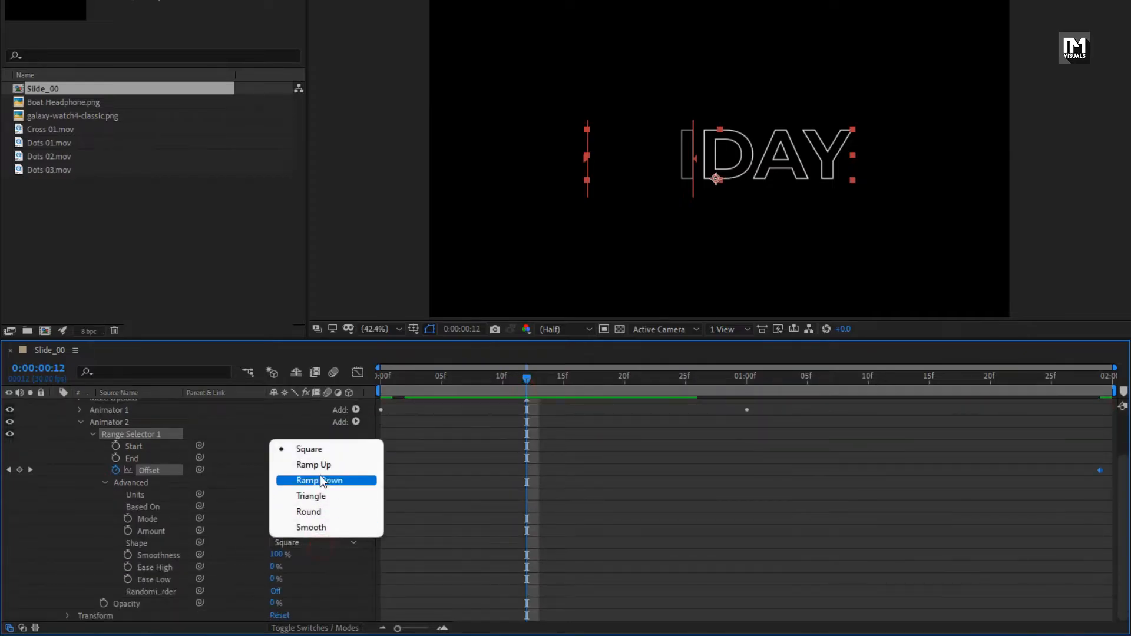
left_click(320, 469)
mouse_move(527, 378)
left_mouse_down()
mouse_move(853, 379)
mouse_move(697, 378)
left_mouse_up()
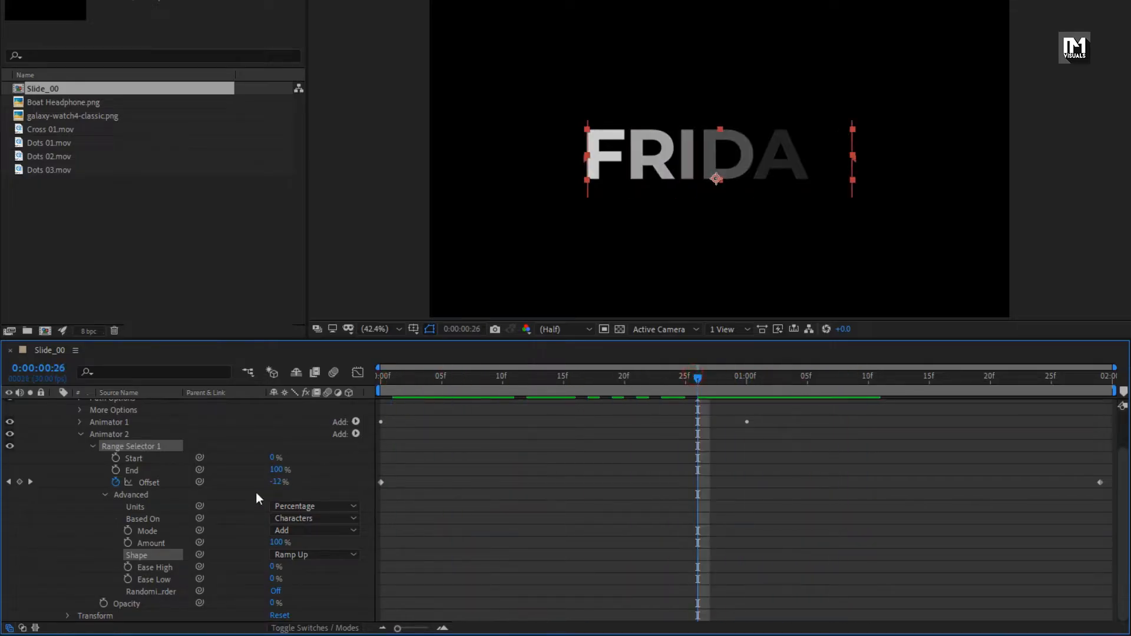
Add a Position of 400, 0 to the FRIDAY layer's Animator 2 and set its range selector's Ease Low to 100%
left_click(355, 435)
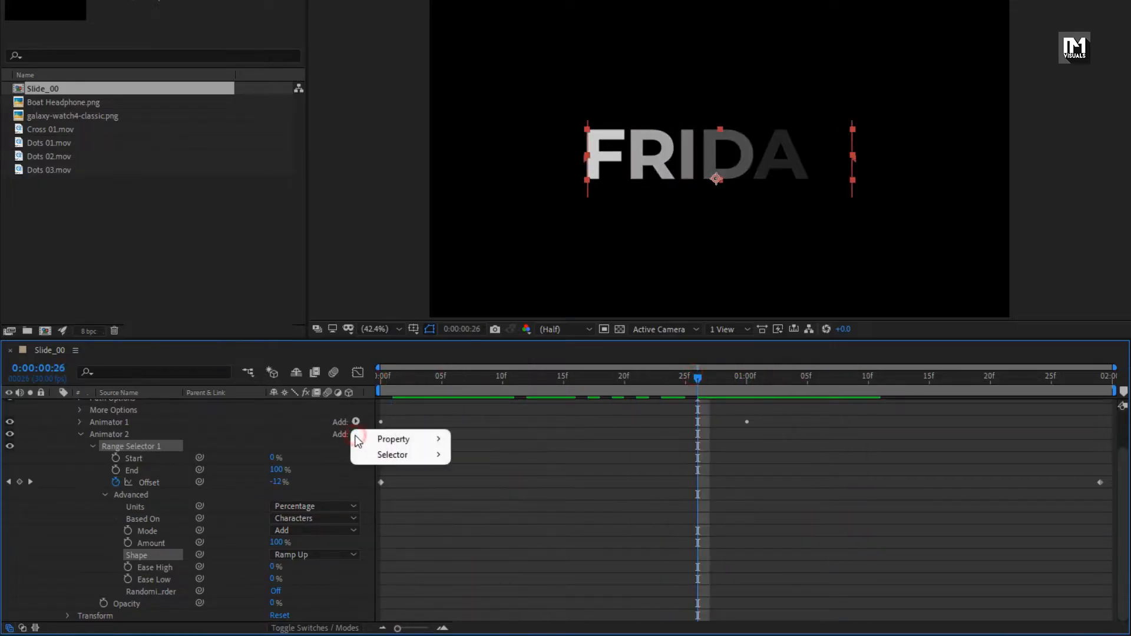
mouse_move(439, 442)
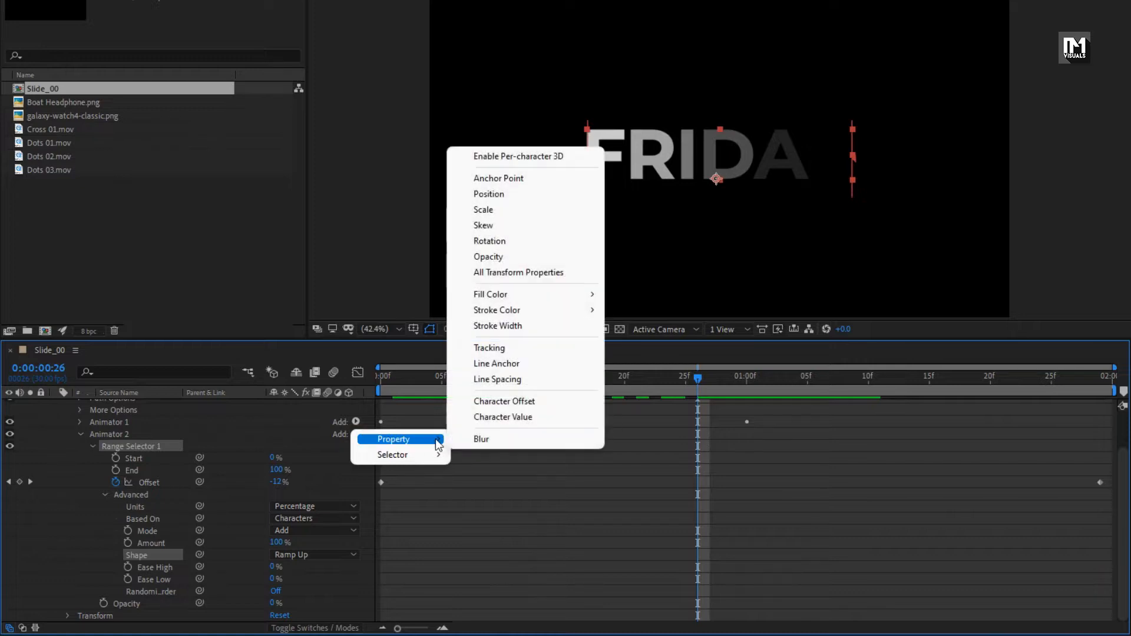
left_click(487, 195)
scroll(262, 572, "down", 1)
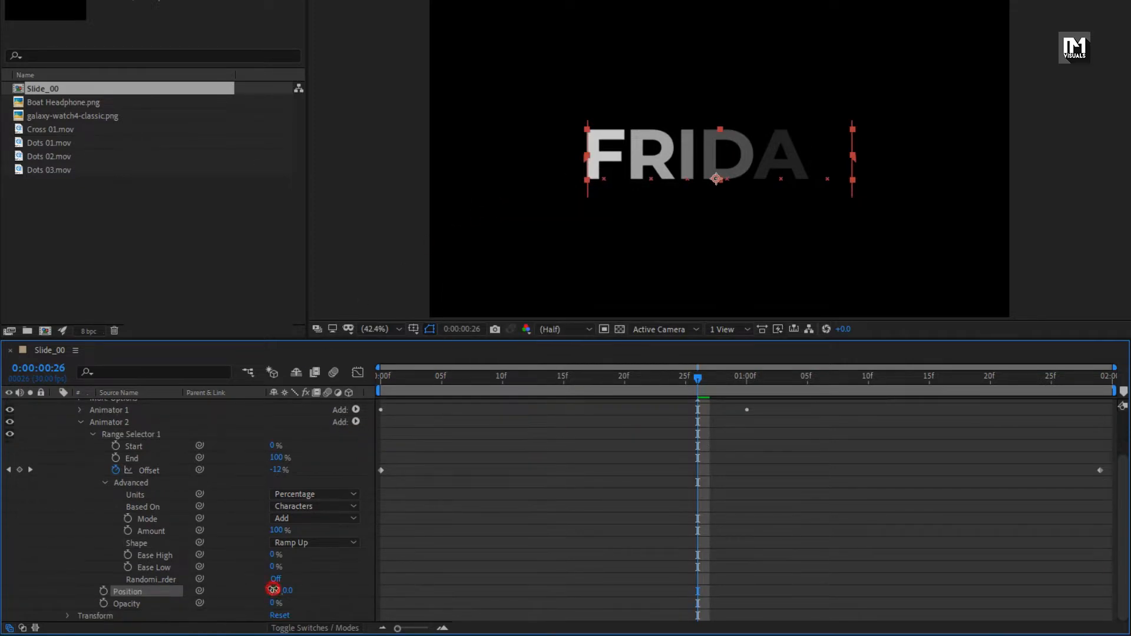
type("400")
key("Return")
left_click_drag(383, 379, 766, 380)
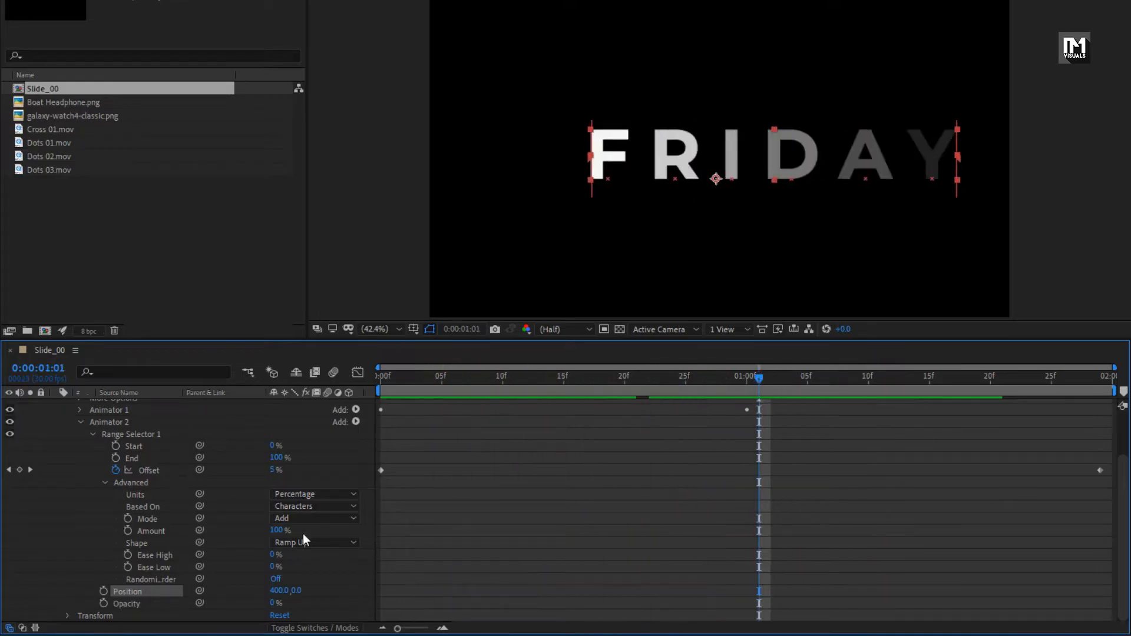
left_click_drag(272, 569, 446, 572)
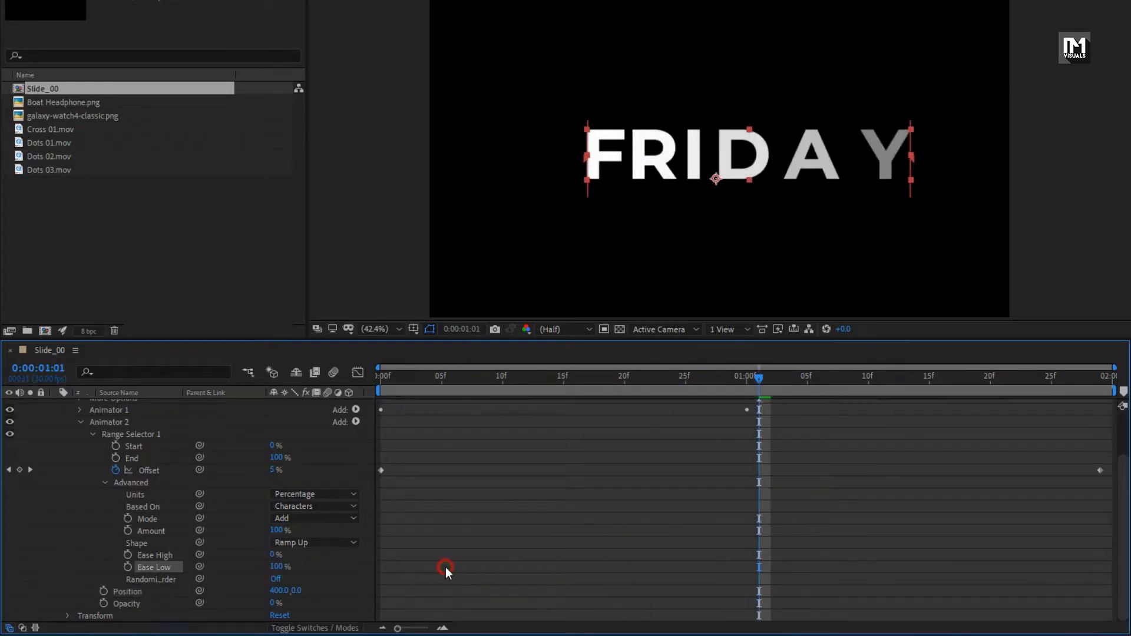
Reveal the FRIDAY layer's keyframes and apply Easy Ease to all Offset keyframes of both range selectors
scroll(190, 426, "up", 2)
key("u")
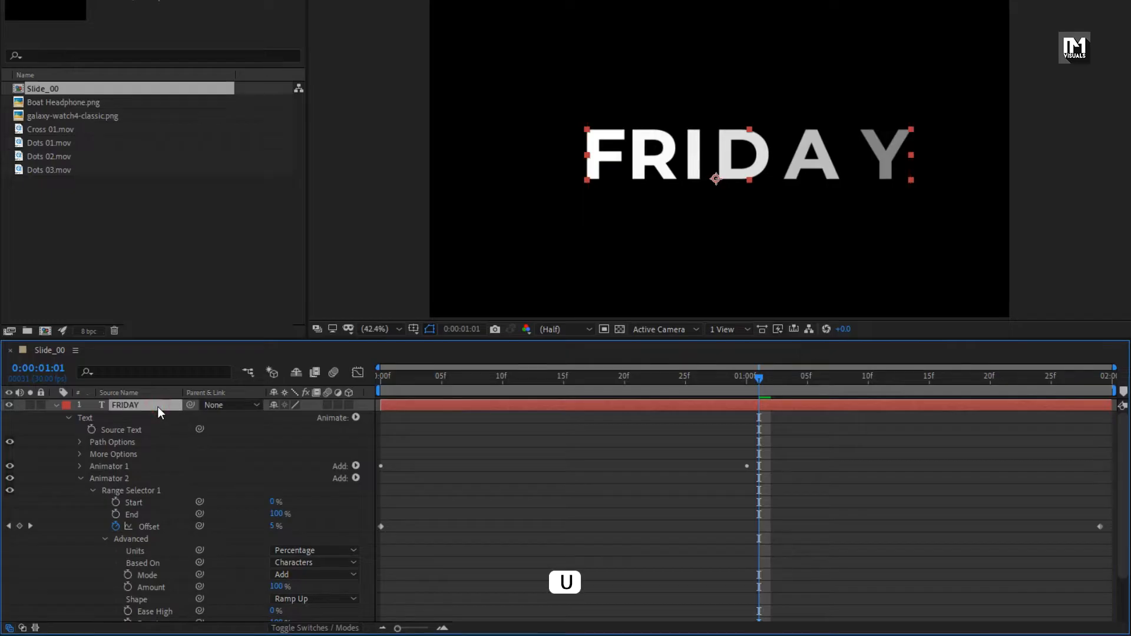
key("u")
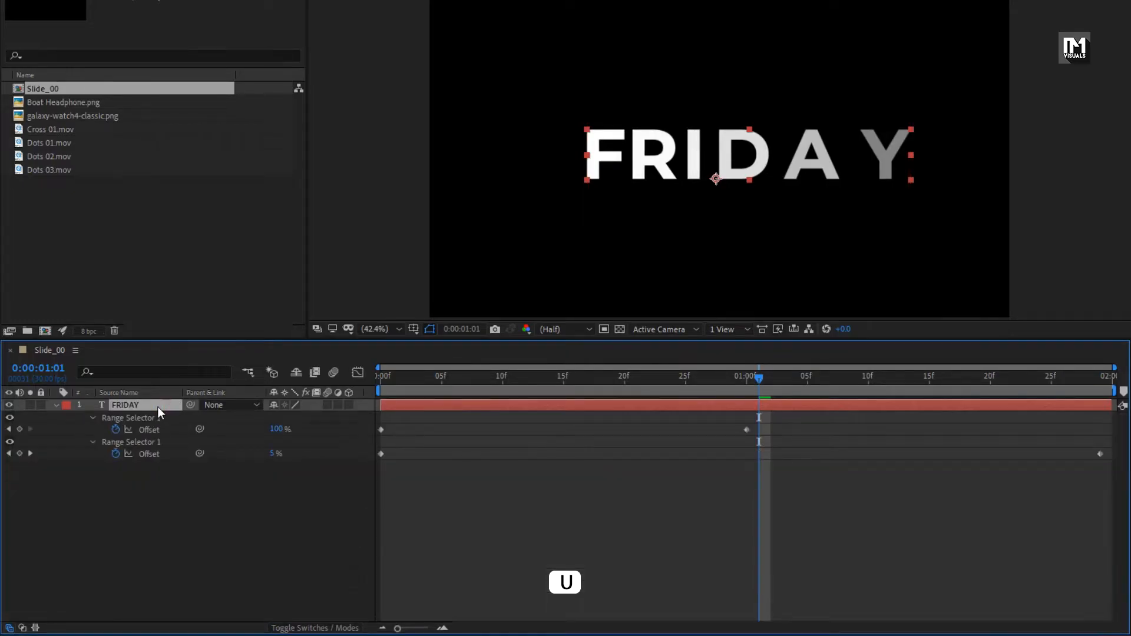
left_click_drag(1100, 504, 369, 415)
right_click(380, 430)
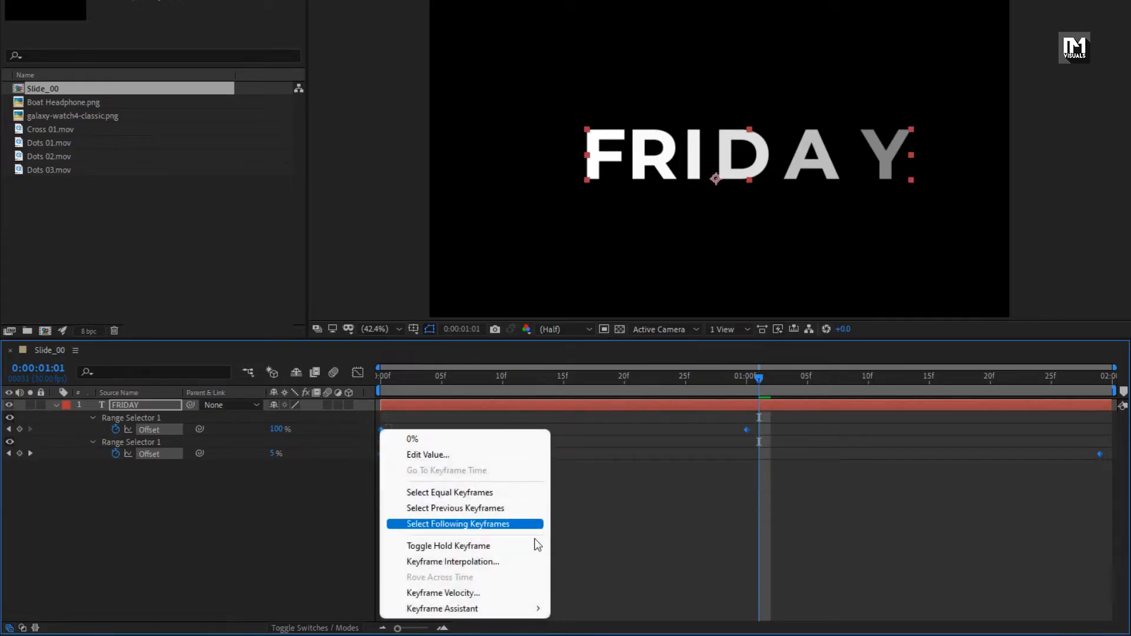
mouse_move(542, 607)
left_click(583, 505)
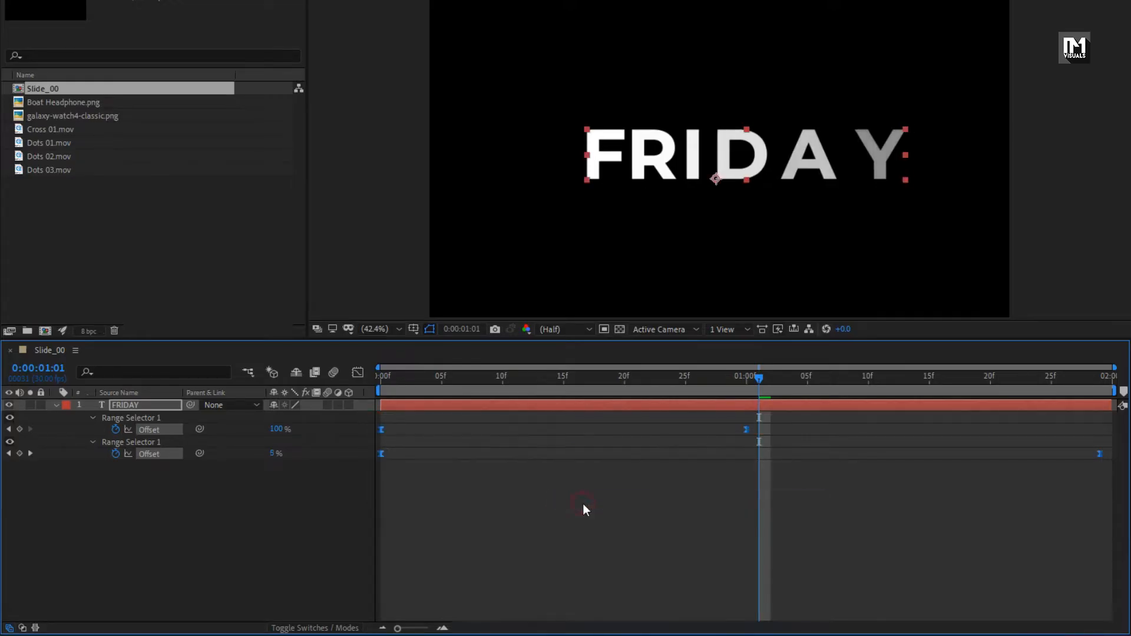
Reshape the speed graph of Animator 1's Offset into a fast start and long slowdown, peaking at about 350 %/sec near frame 7
left_click(354, 372)
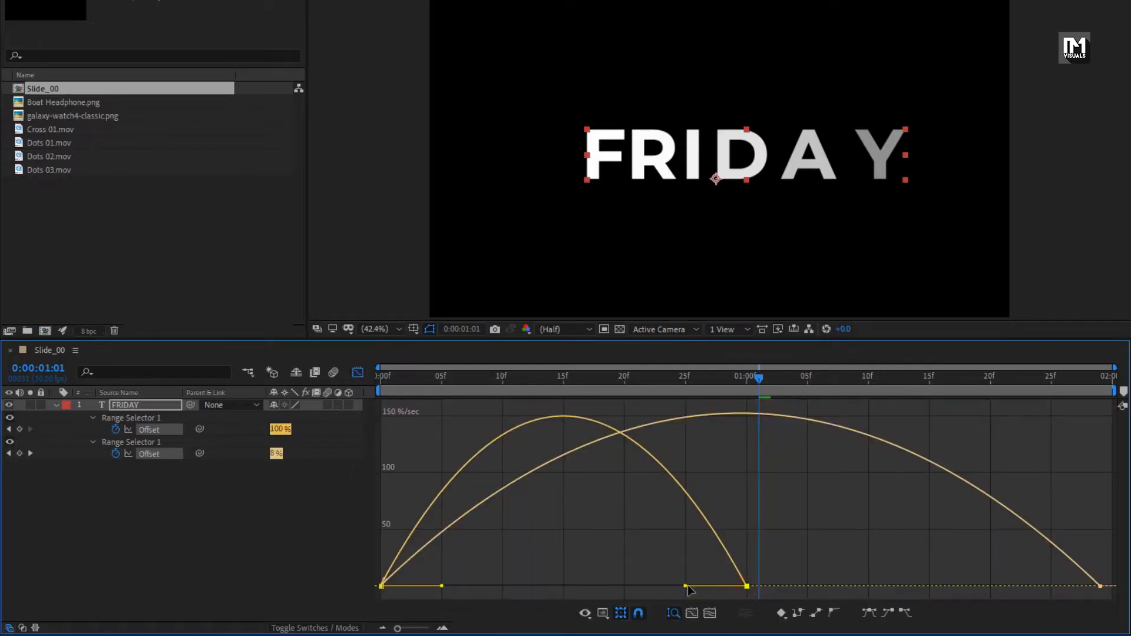
left_click_drag(687, 587, 577, 587)
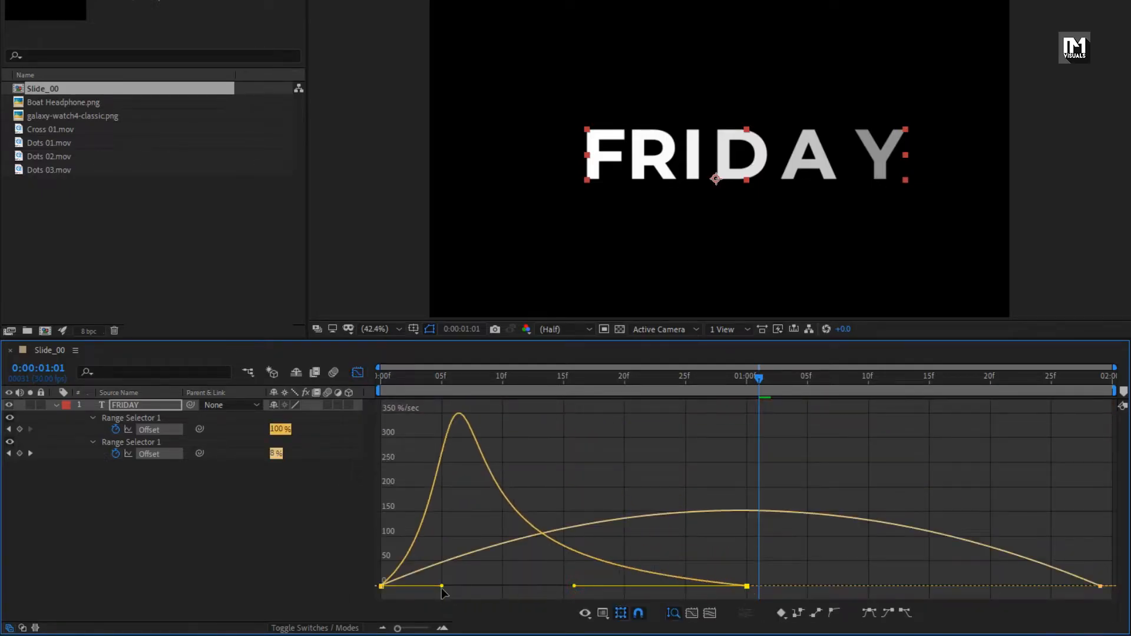
left_click_drag(442, 586, 445, 585)
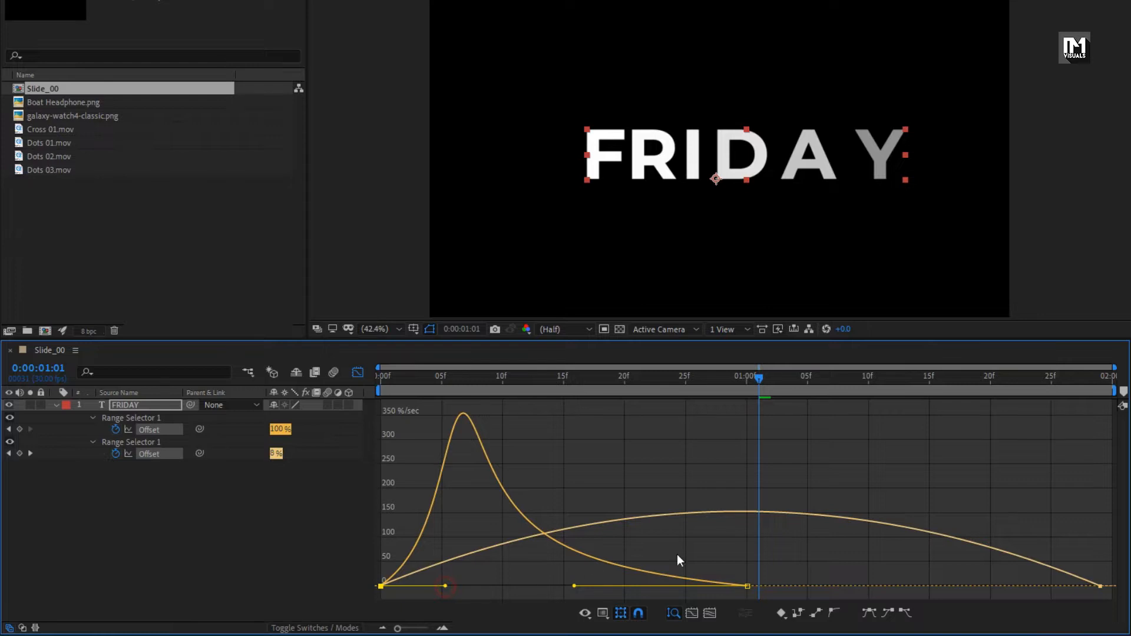
Reshape the speed graph of Animator 2's Offset to peak at about 400 %/sec near frame 5 with a long slowdown, and preview it
left_click(719, 514)
left_click_drag(978, 585, 629, 579)
left_click(439, 377)
key("space")
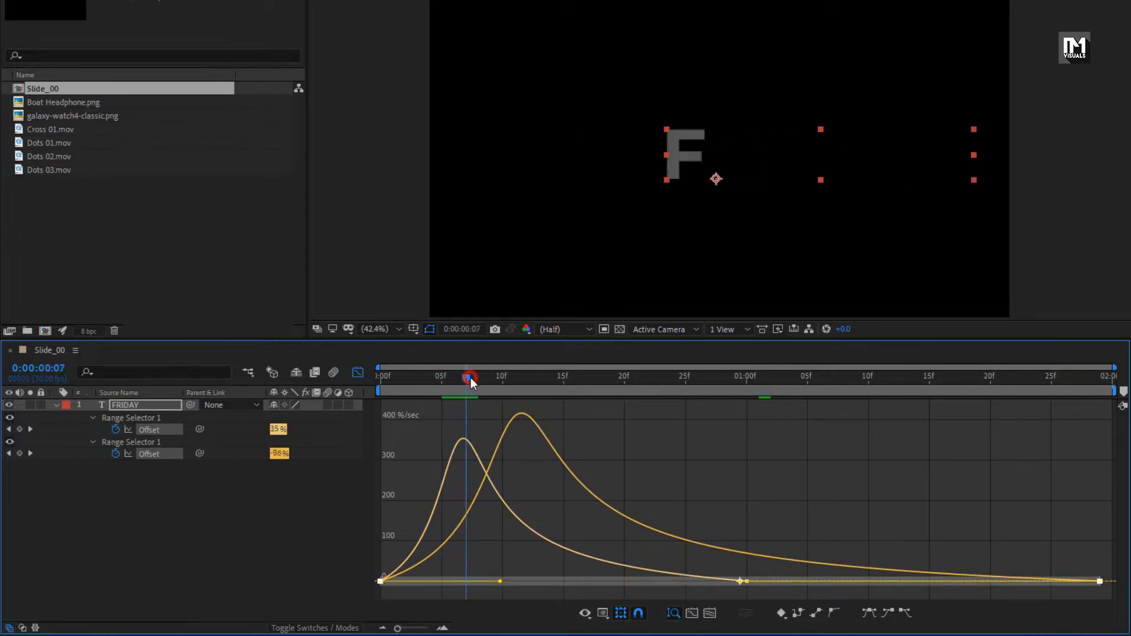
left_click_drag(500, 582, 437, 580)
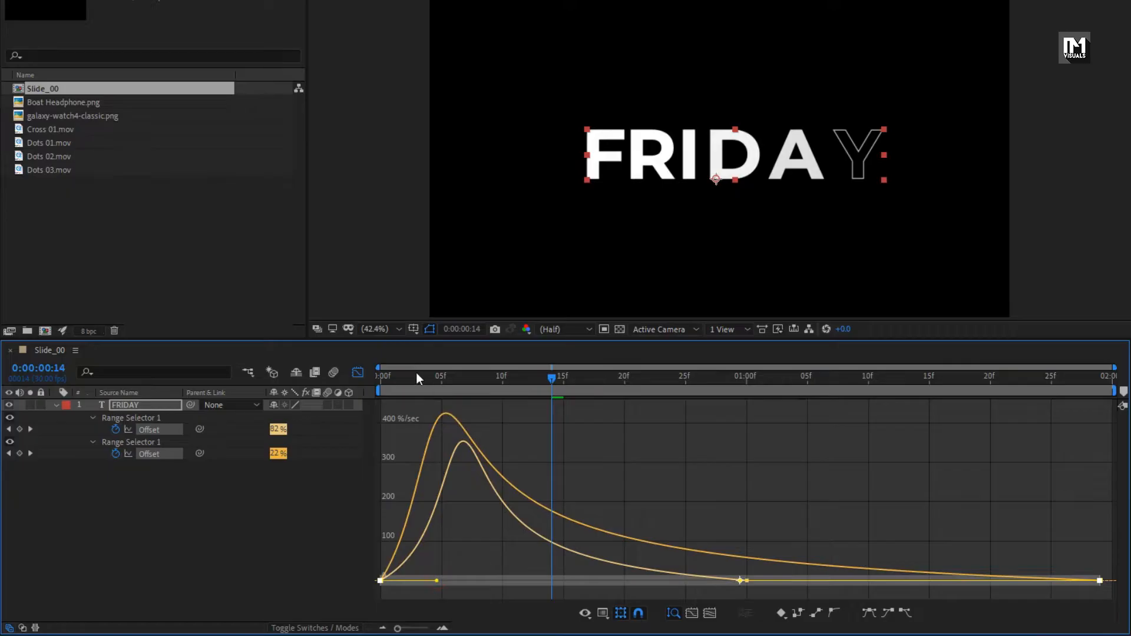
left_click_drag(417, 374, 660, 378)
Shift the speed peak of Animator 1's Offset to about frame 6, close the Graph Editor and preview the collapsed FRIDAY layer
left_click_drag(436, 583, 435, 582)
left_click(426, 520)
left_click(430, 524)
left_click_drag(390, 377, 628, 370)
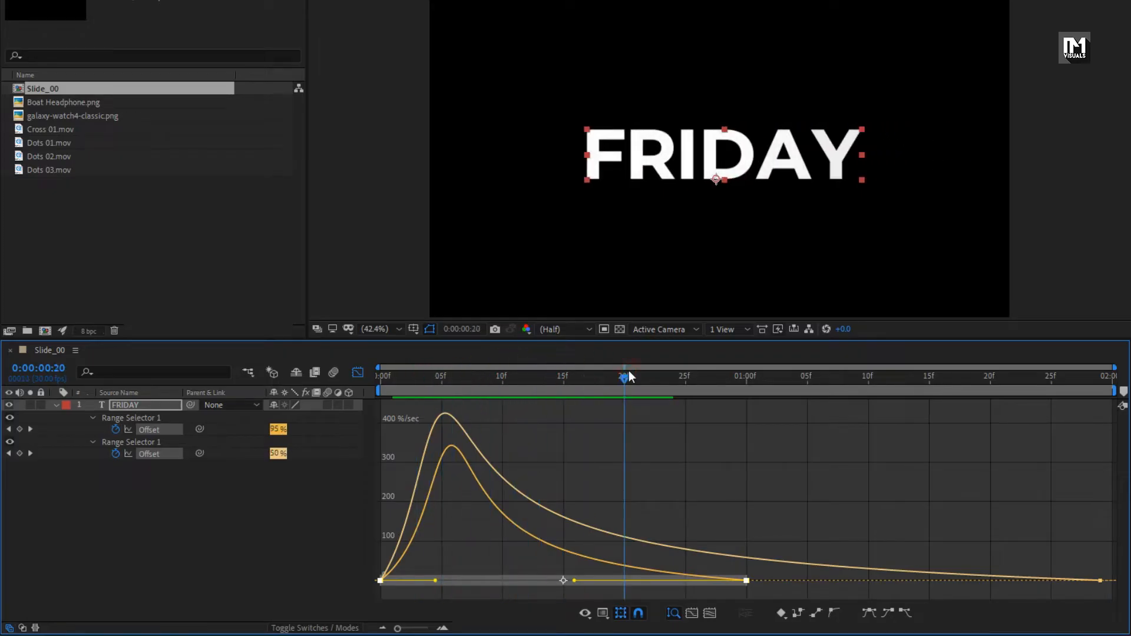
left_click(358, 373)
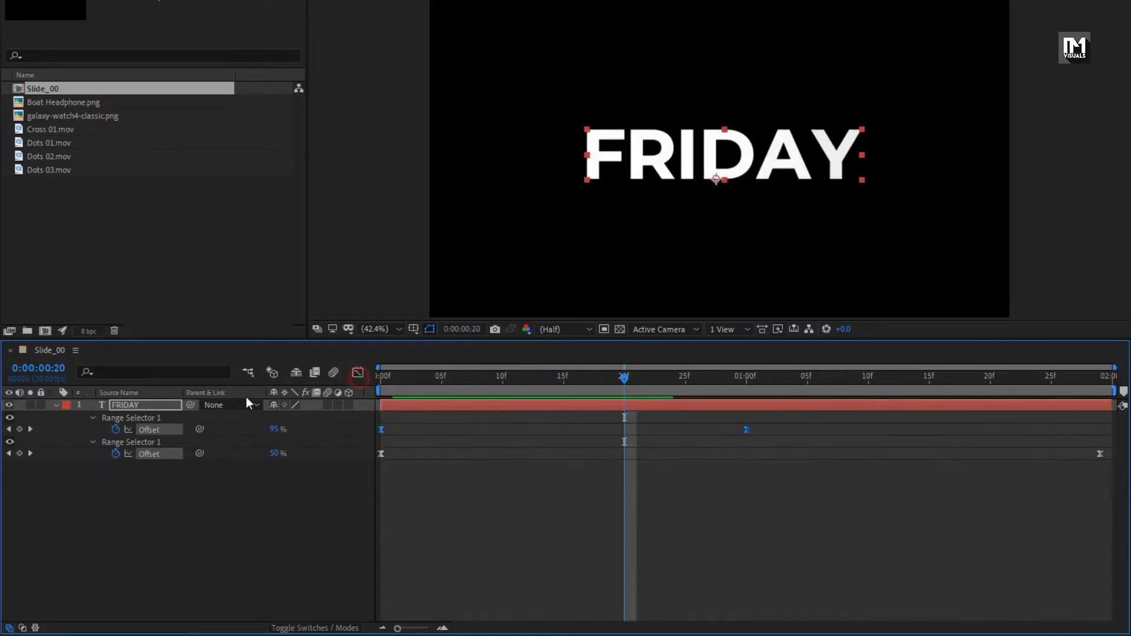
left_click(57, 406)
left_click_drag(382, 376, 819, 392)
Add a new text layer reading DISCOUNT SALE IS LIVE below the FRIDAY title
left_click(218, 485)
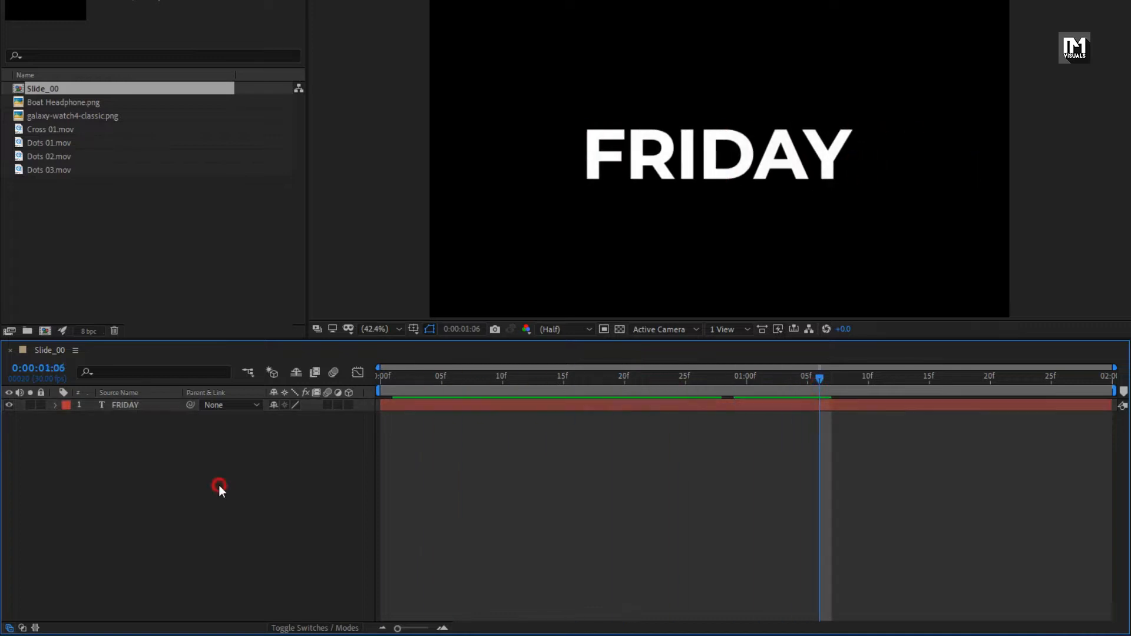
left_click(192, 10)
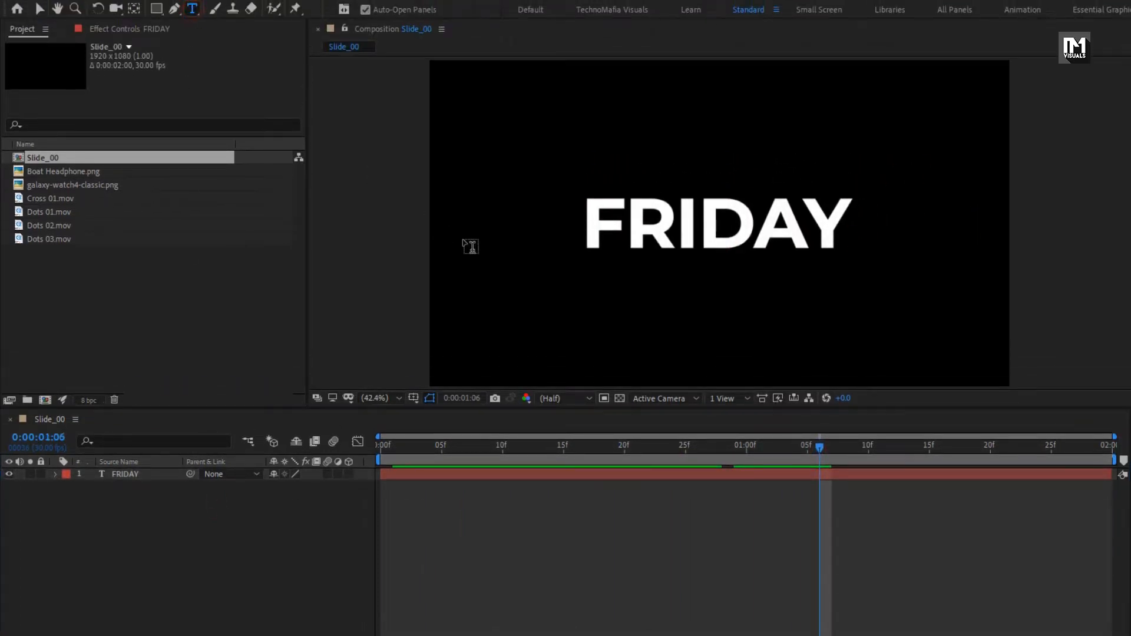
left_click(601, 289)
type("DISC")
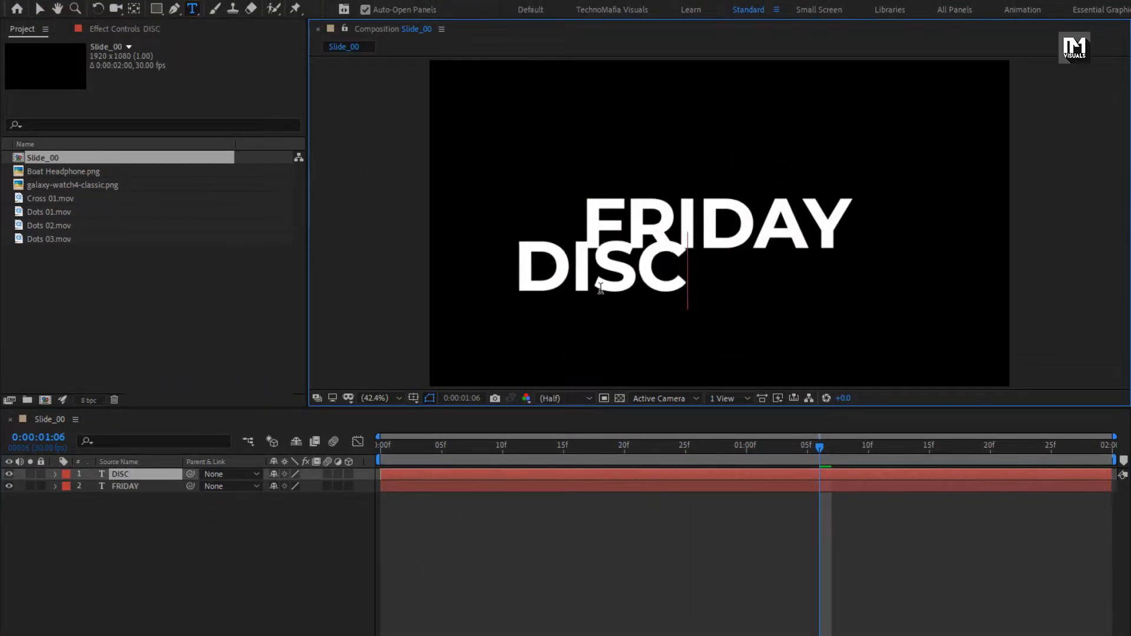
type("OUNT SALE IS LIVE")
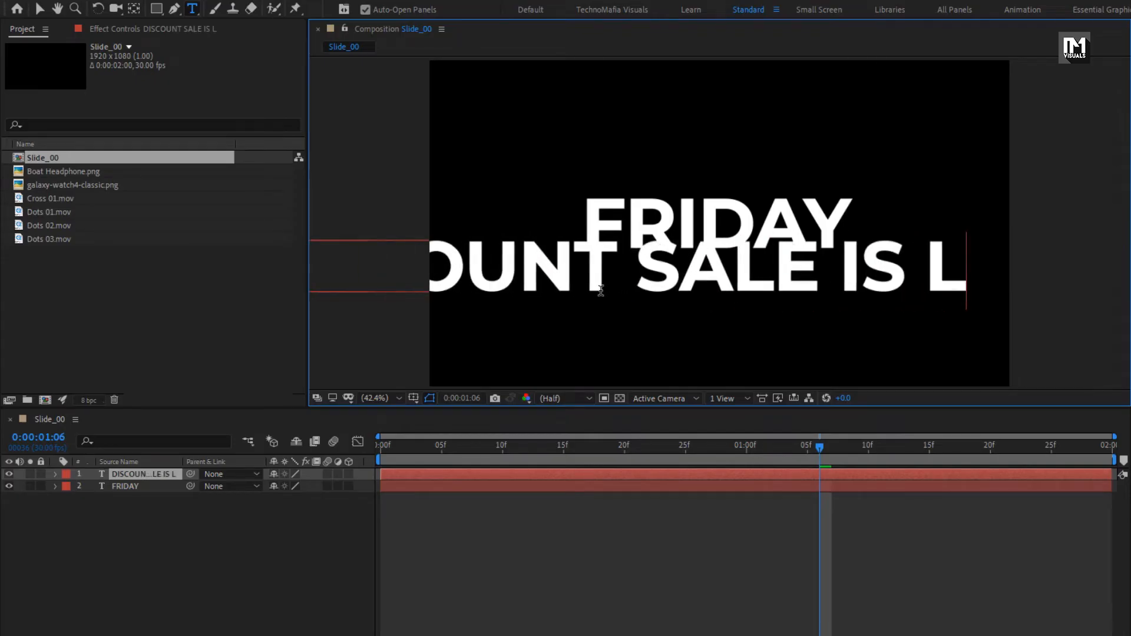
key("Escape")
Resize the DISCOUNT SALE IS LIVE text to 72 px, centre it beneath FRIDAY and set its font style to SemiBold
left_click_drag(603, 294, 624, 295)
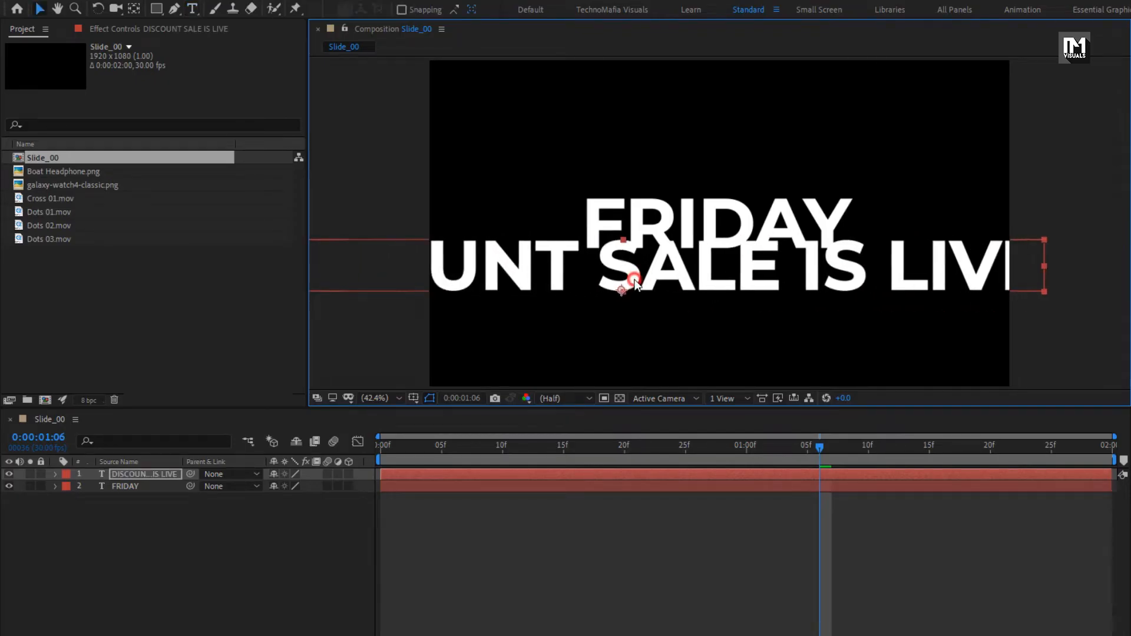
left_click_drag(969, 479, 877, 488)
left_click_drag(372, 292, 464, 281)
left_click_drag(970, 478, 961, 480)
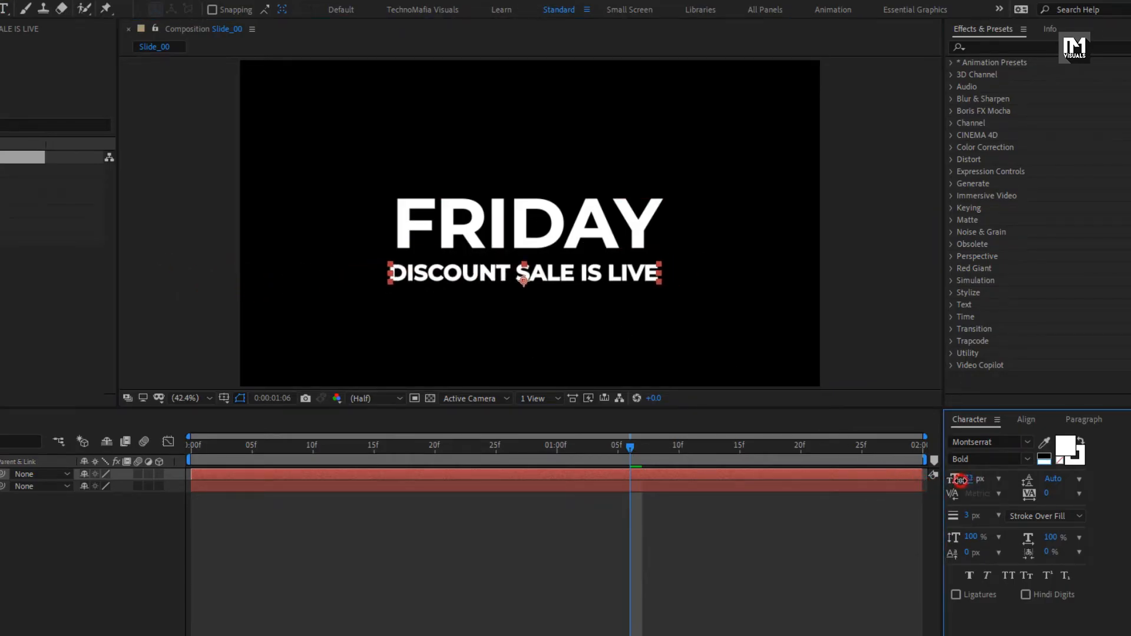
left_click(1029, 459)
left_click(988, 335)
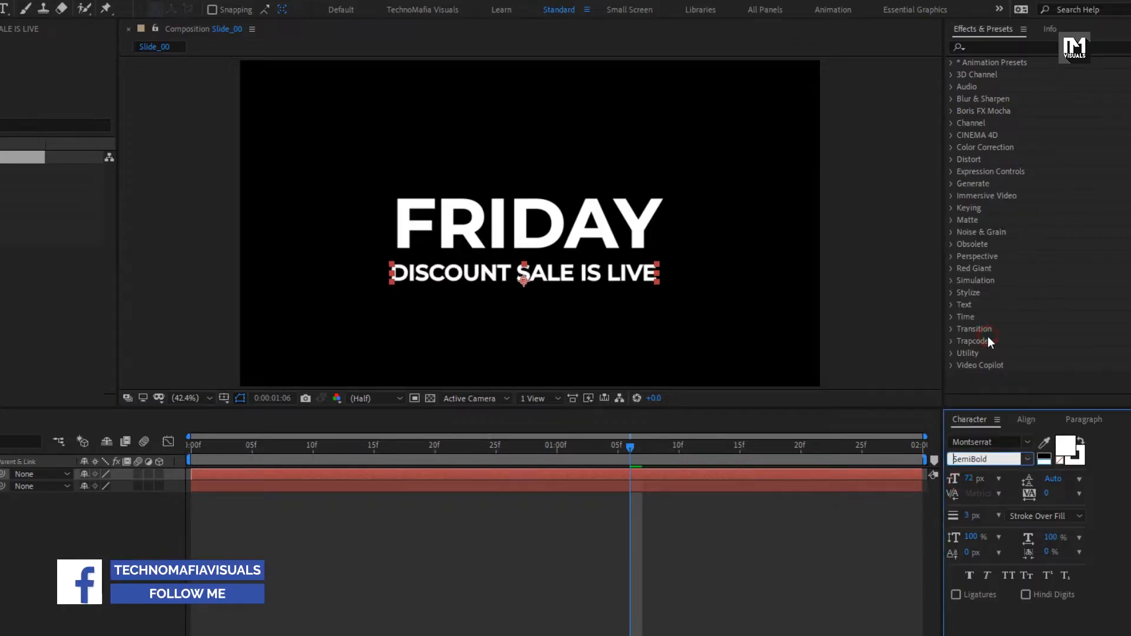
Add an Opacity animator to the DISCOUNT SALE IS LIVE layer and set its Opacity to 0%
left_click(144, 408)
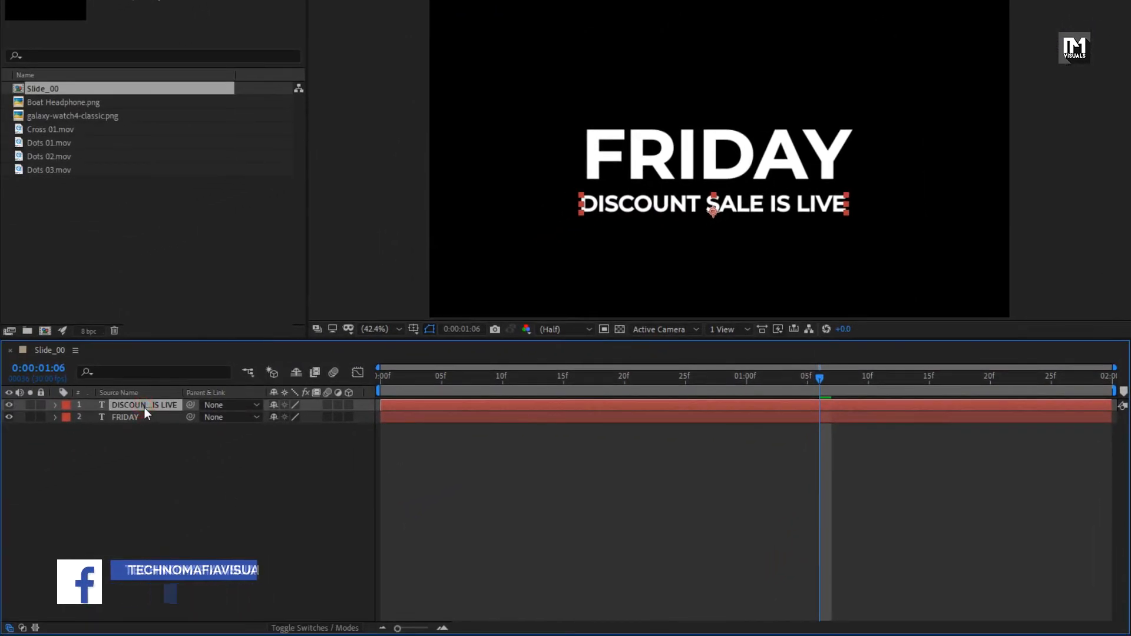
left_click(55, 405)
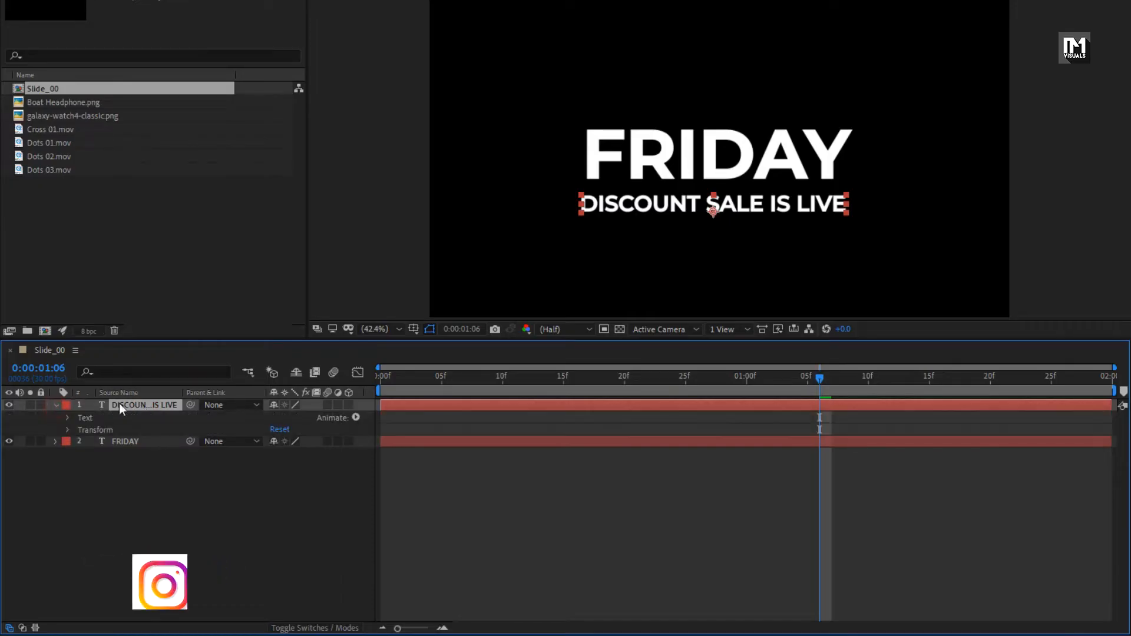
left_click(356, 417)
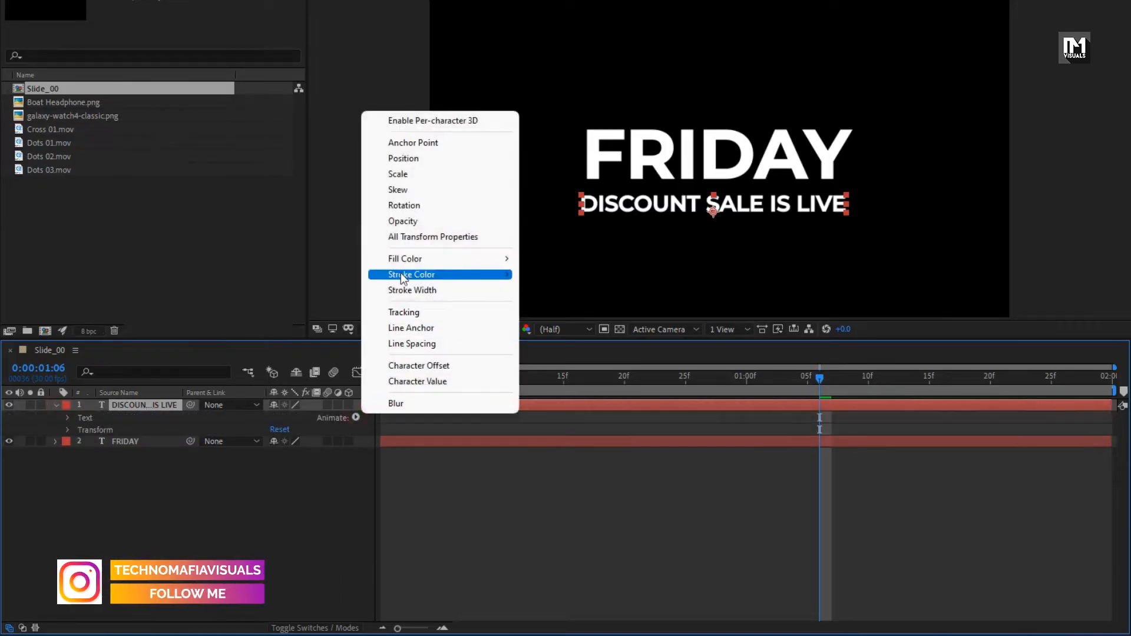
left_click(398, 221)
left_click(73, 486)
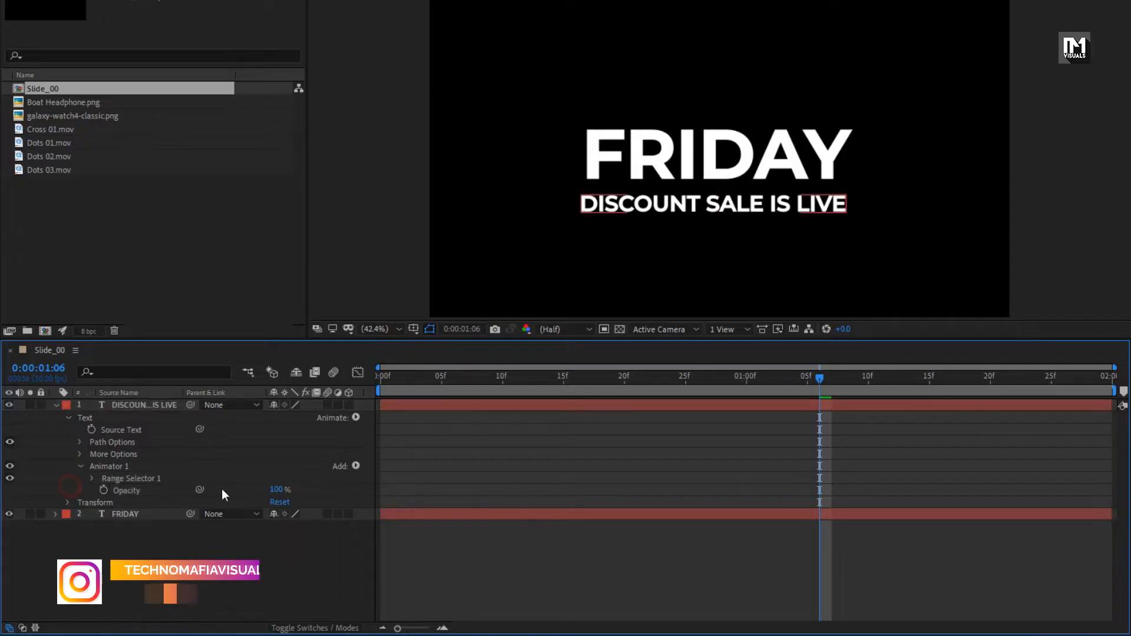
left_click_drag(276, 490, 165, 489)
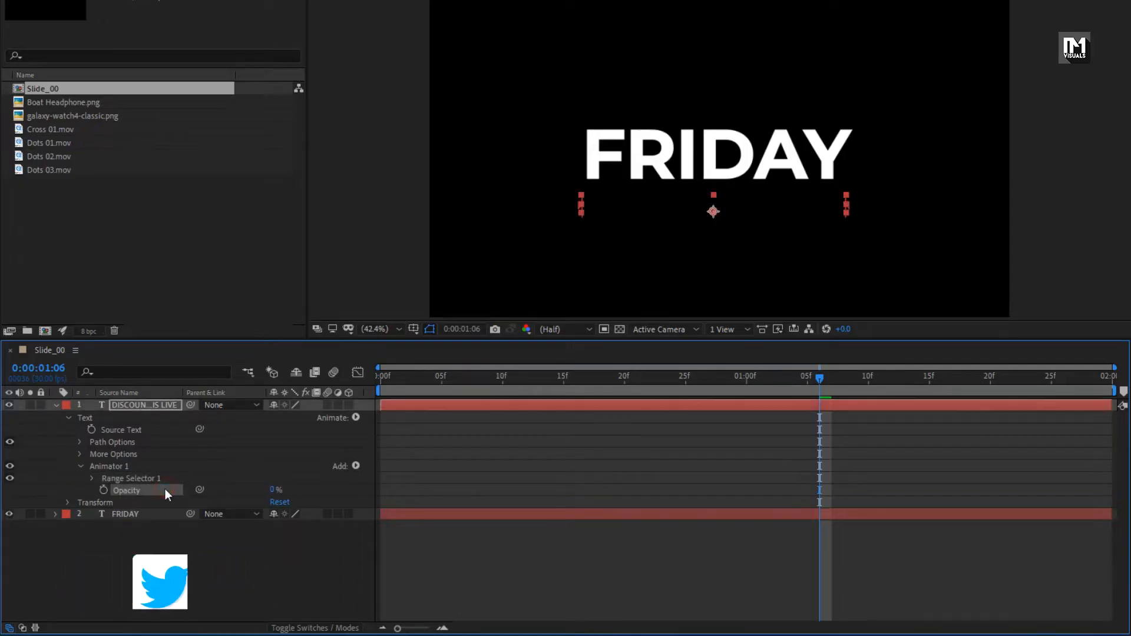
Keyframe the DISCOUNT SALE IS LIVE range selector's Offset from 0% at the first frame to 100% at 0:00:01:00
left_click(92, 478)
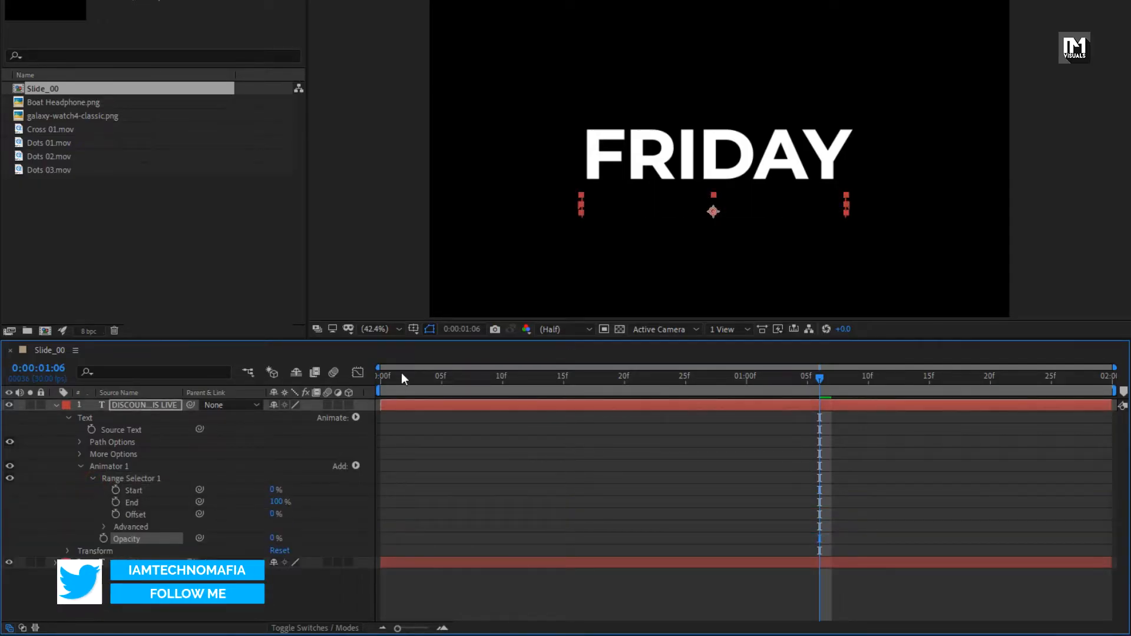
left_click(380, 376)
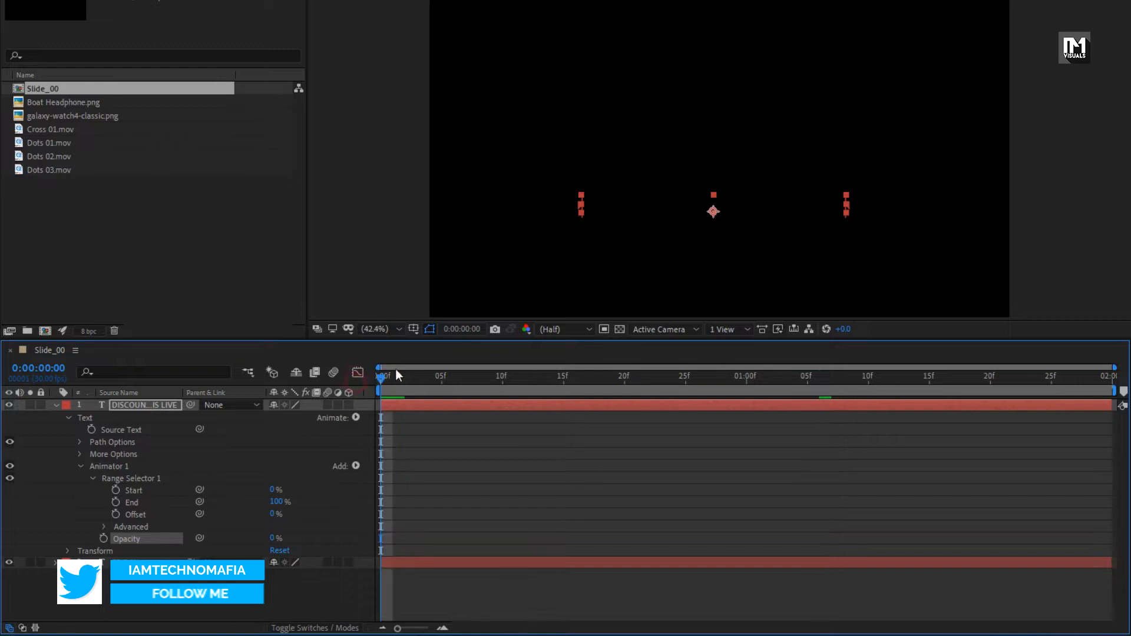
left_click(115, 515)
left_click_drag(451, 388, 868, 381)
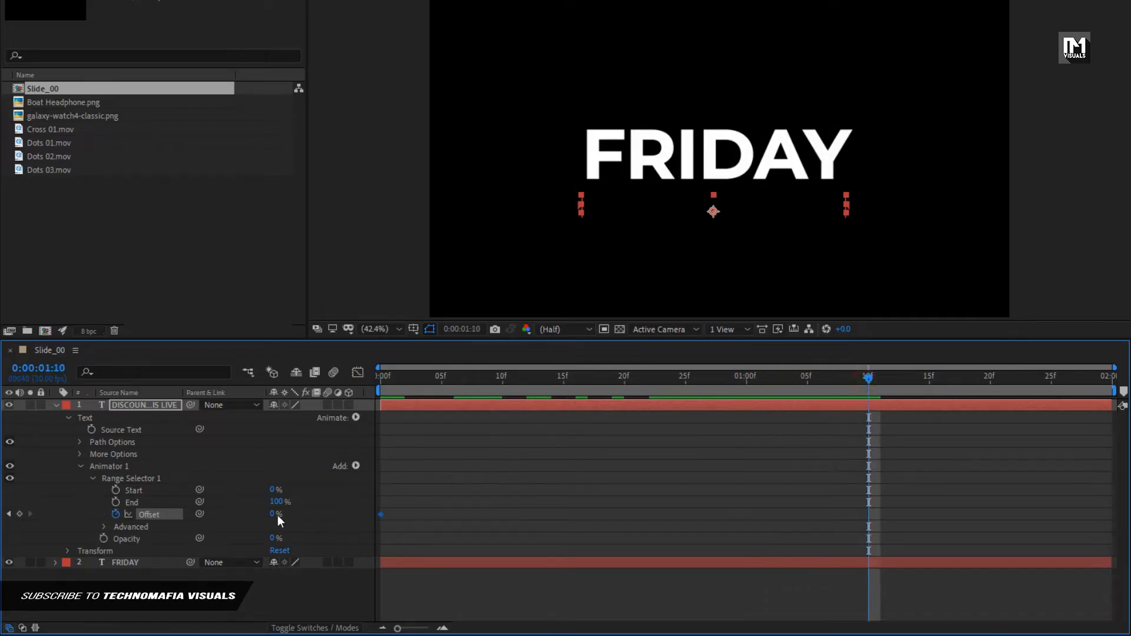
left_click_drag(275, 514, 437, 515)
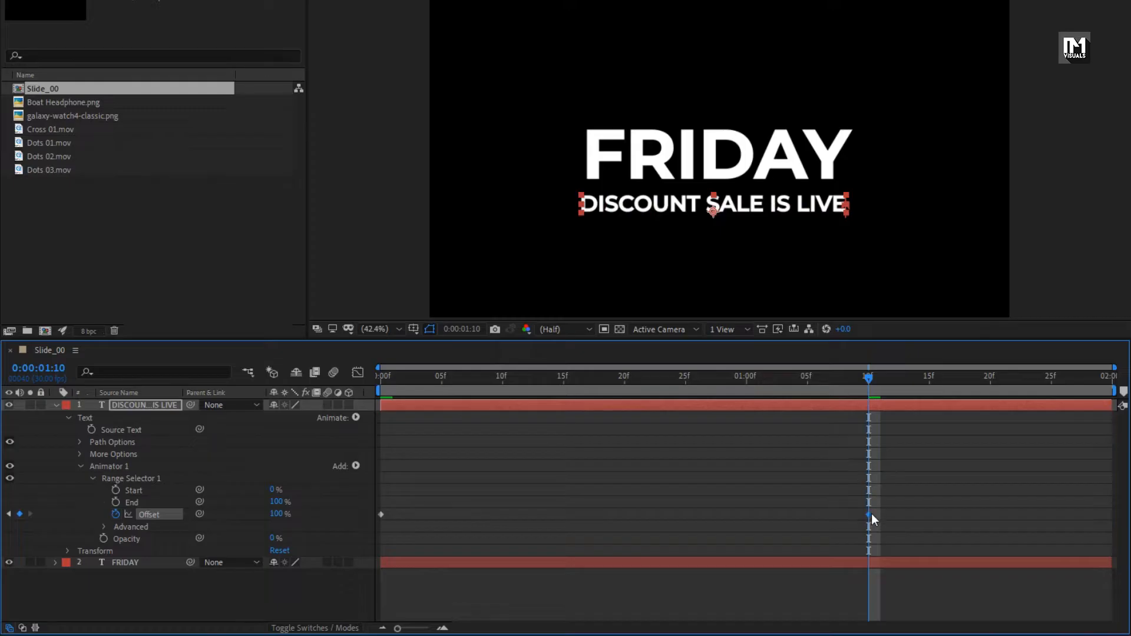
left_click_drag(760, 382, 747, 382)
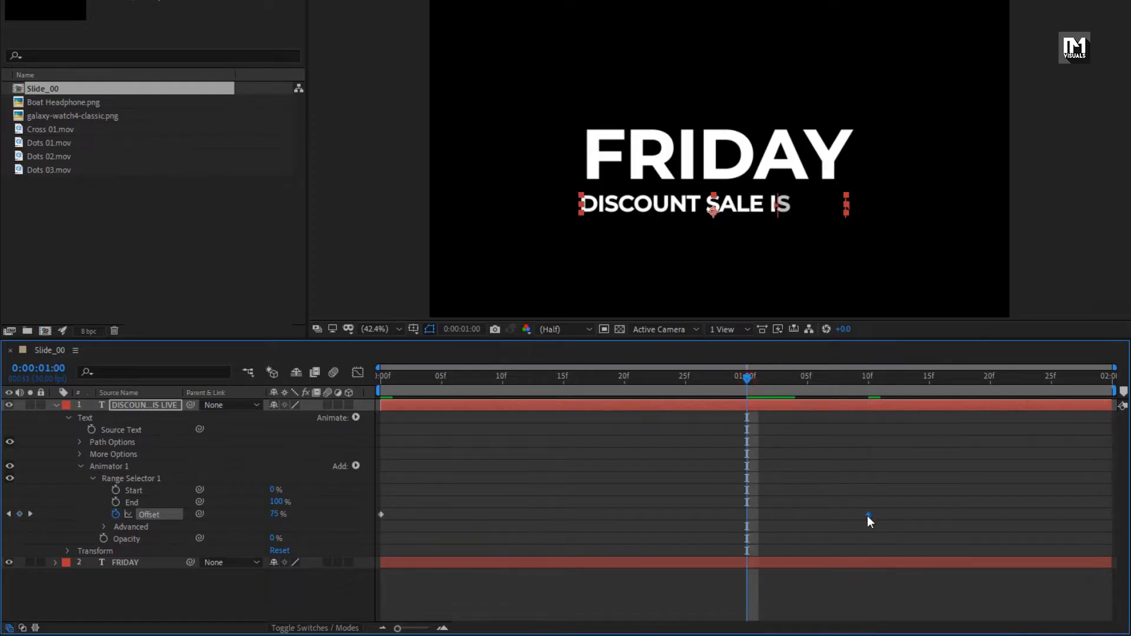
left_click_drag(868, 515, 746, 521)
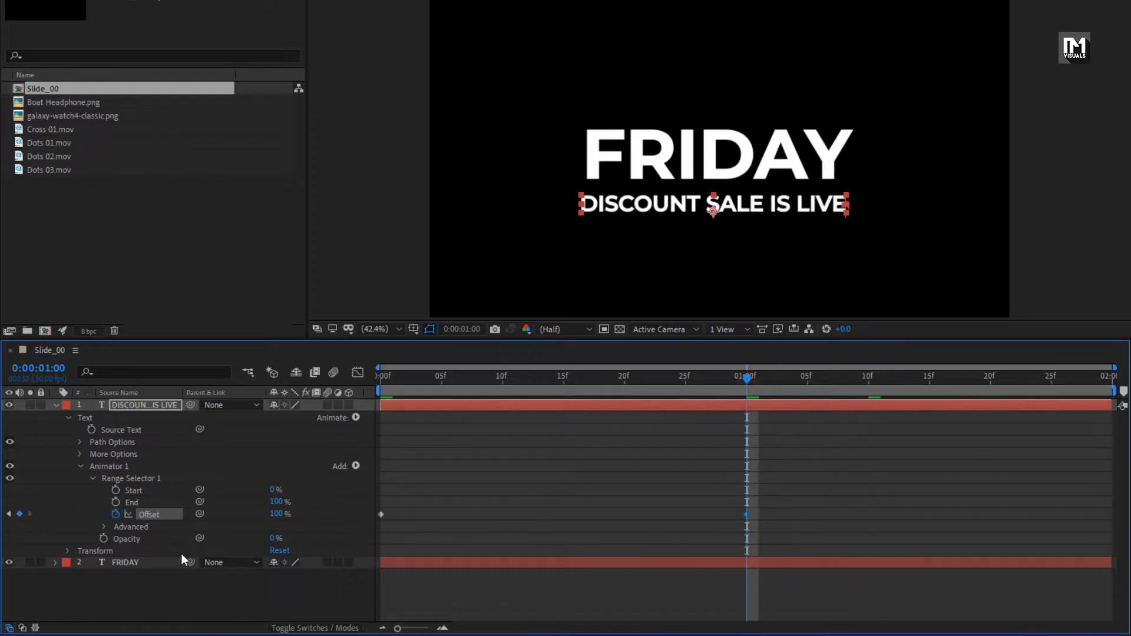
Set the Smoothness of the DISCOUNT SALE IS LIVE layer's range selector to 0% in its advanced options
left_click(104, 528)
scroll(97, 525, "down", 3)
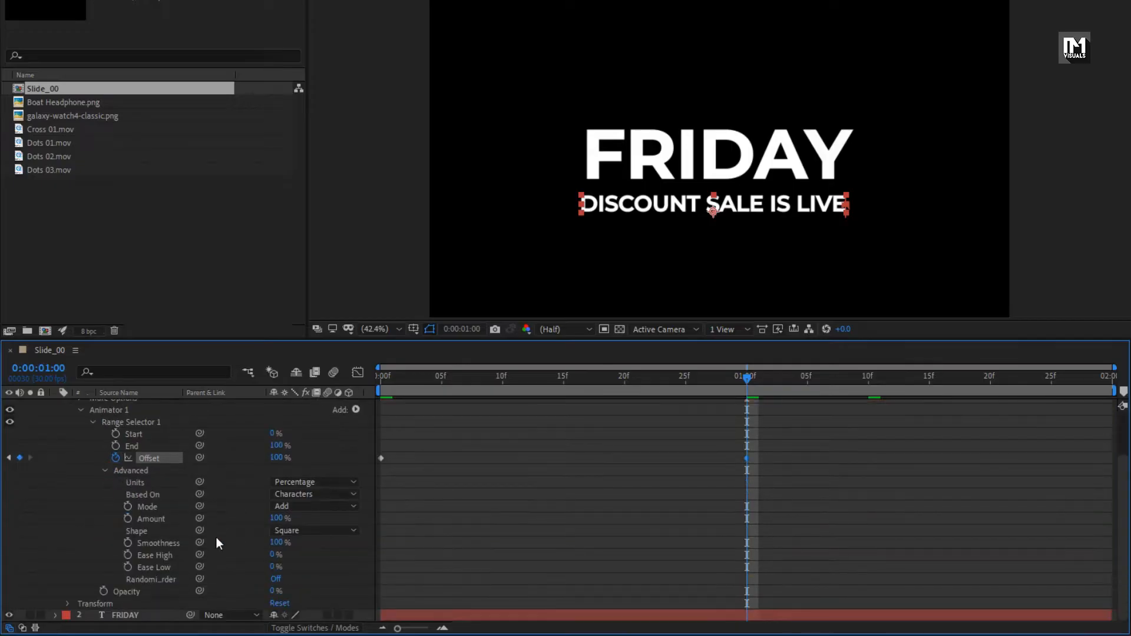
left_click_drag(274, 546, 170, 543)
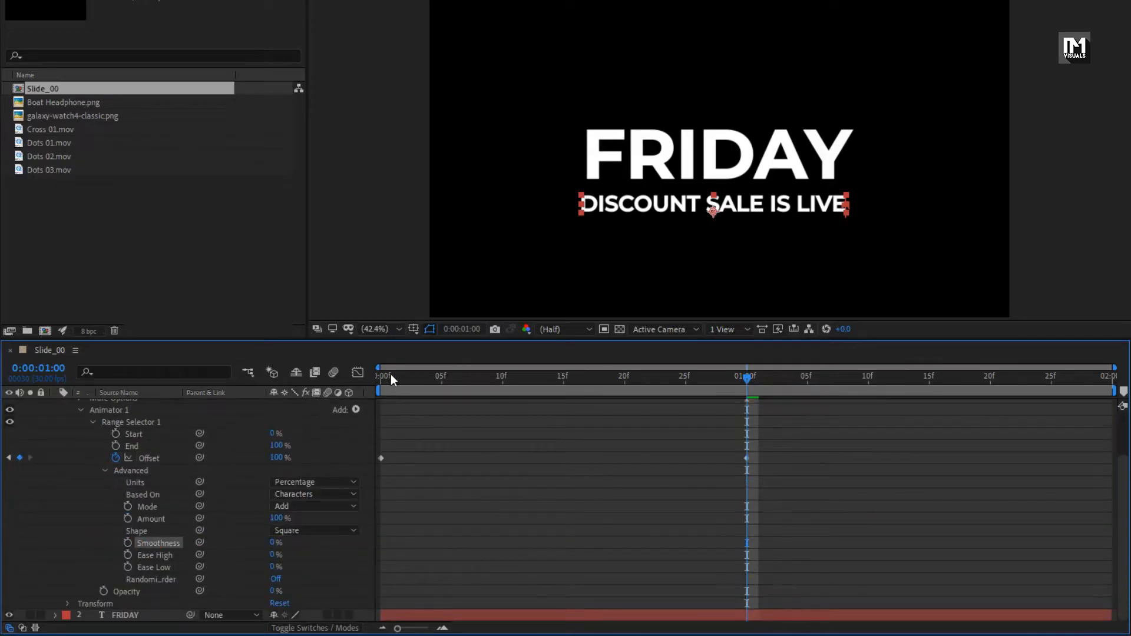
left_click_drag(390, 374, 708, 394)
Add a separate Position animator to the DISCOUNT SALE IS LIVE text layer
scroll(333, 445, "up", 2)
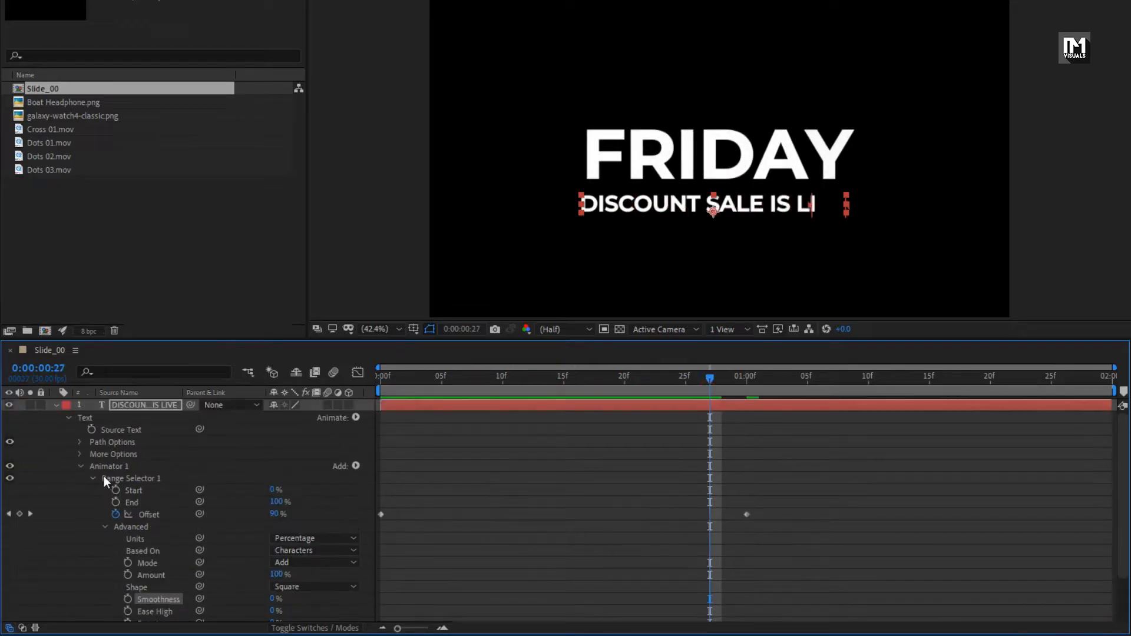
left_click(93, 478)
left_click(109, 466)
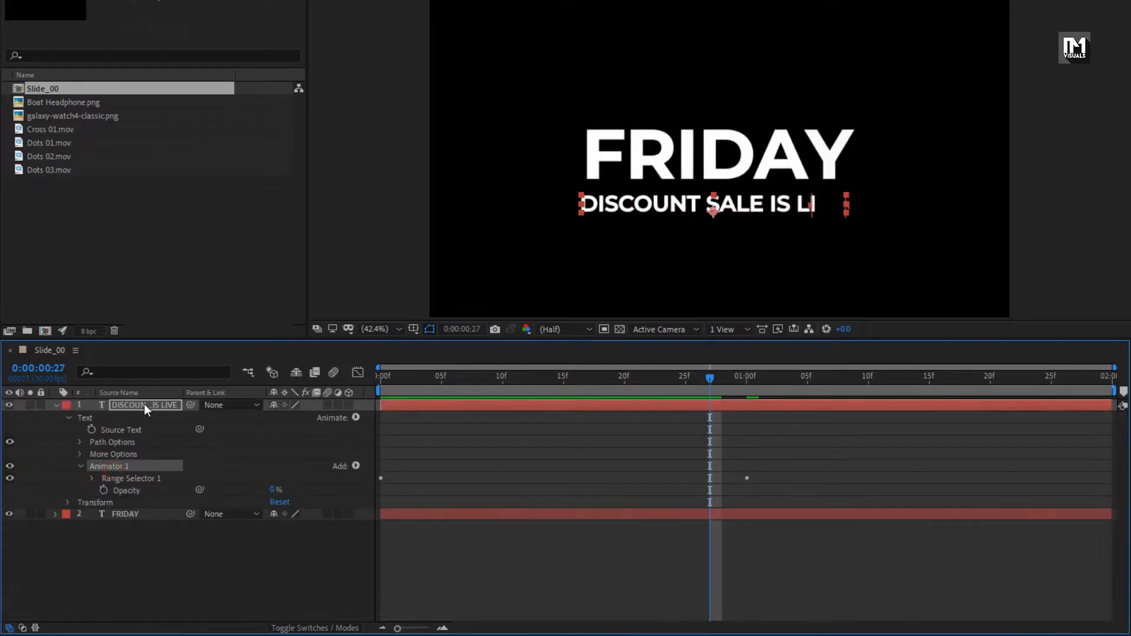
left_click(145, 403)
left_click(355, 418)
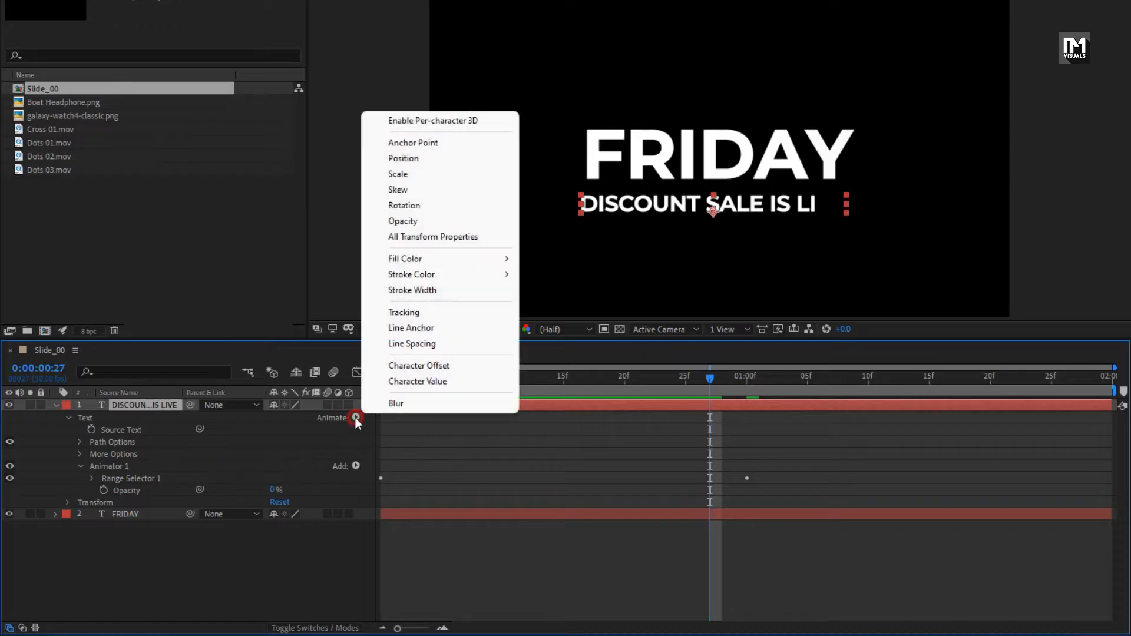
left_click(410, 159)
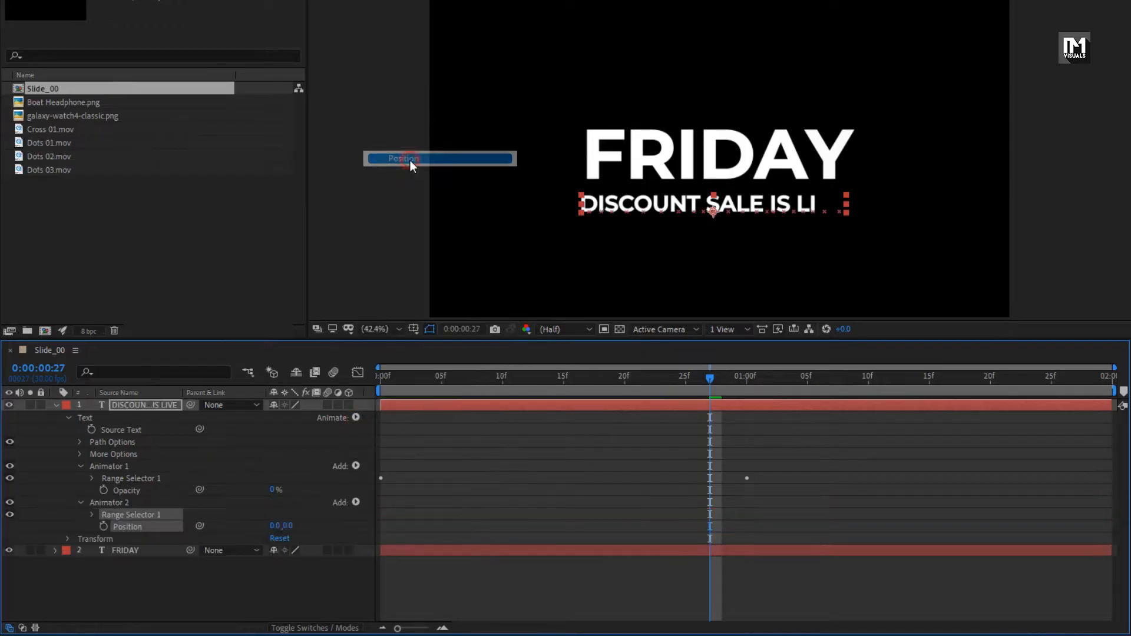
Keyframe the subtitle animator's Position from -300, 0 at the first frame to 0, 0 at 0:00:01:10
left_click_drag(623, 367, 872, 398)
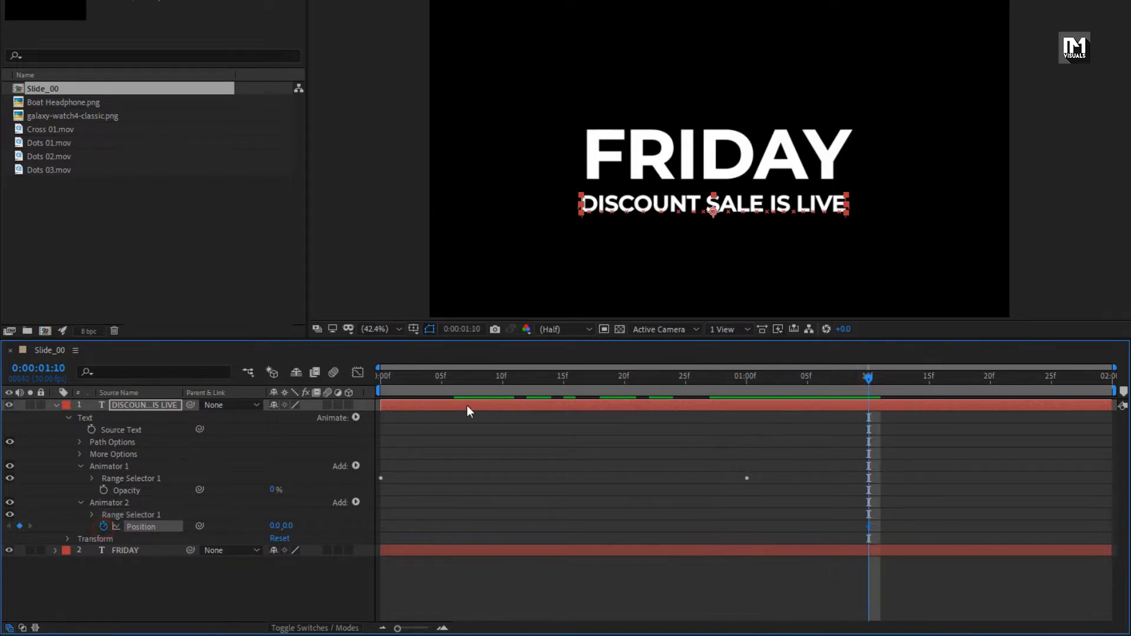
left_click_drag(466, 379, 330, 379)
left_click(273, 526)
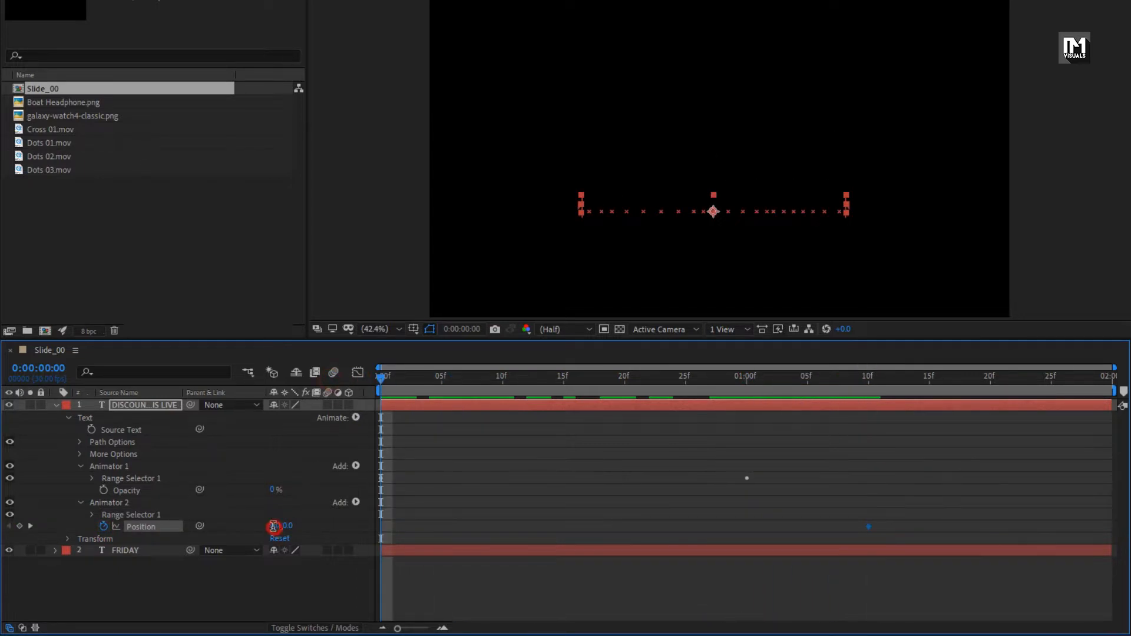
type("-300")
key("Return")
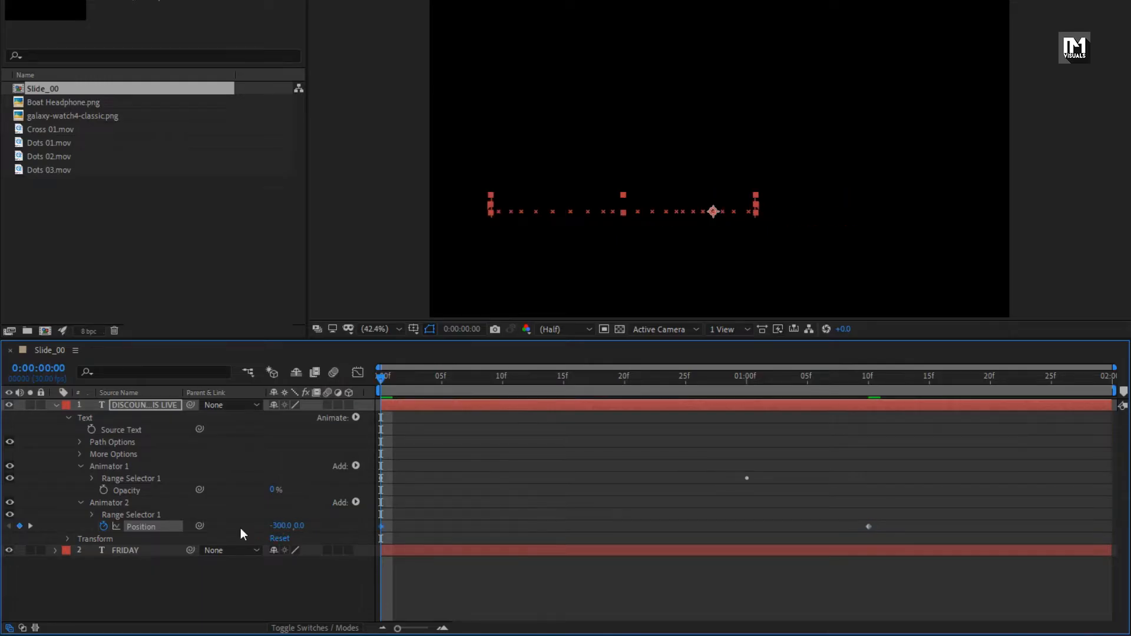
left_click_drag(386, 383, 539, 384)
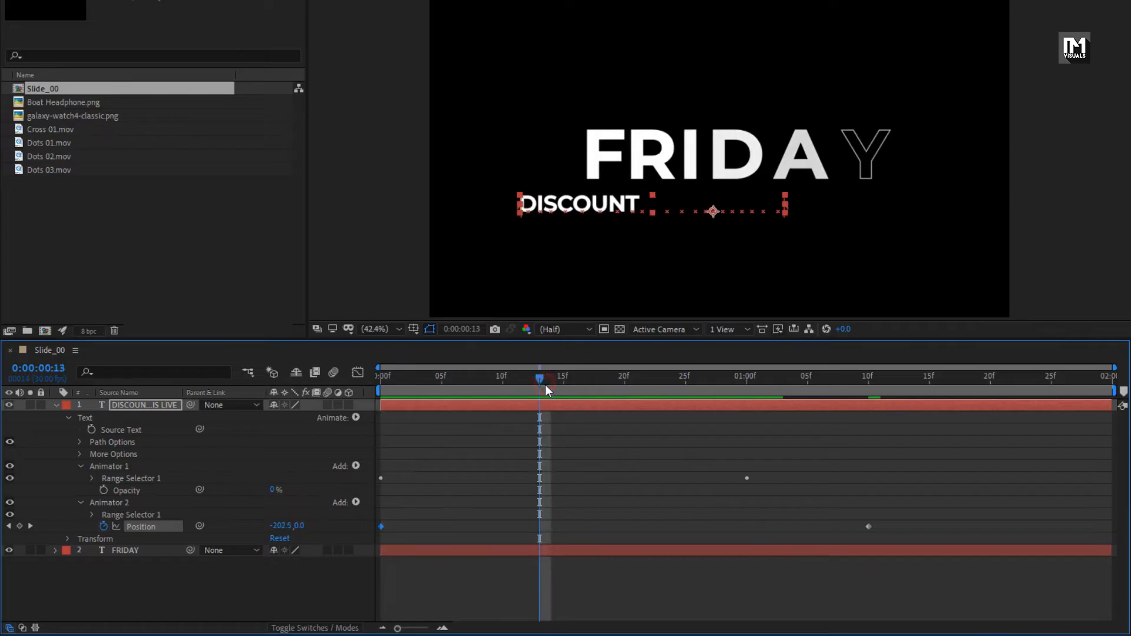
Apply Easy Ease to both Position keyframes of the subtitle's second animator
left_click_drag(891, 534, 377, 526)
right_click(382, 527)
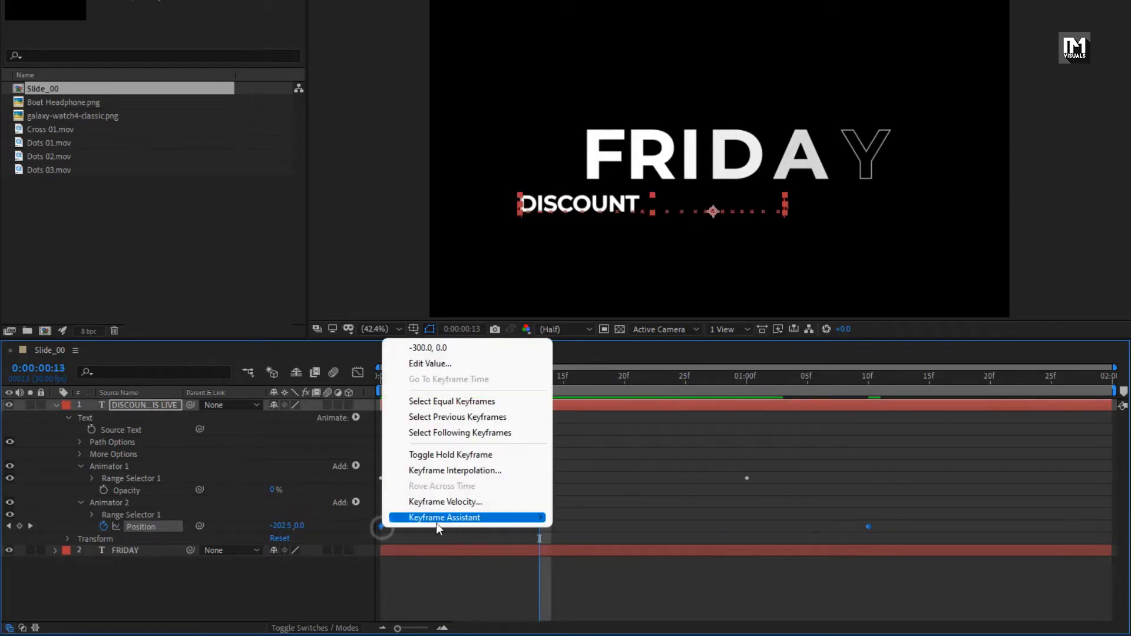
mouse_move(457, 518)
left_click(584, 409)
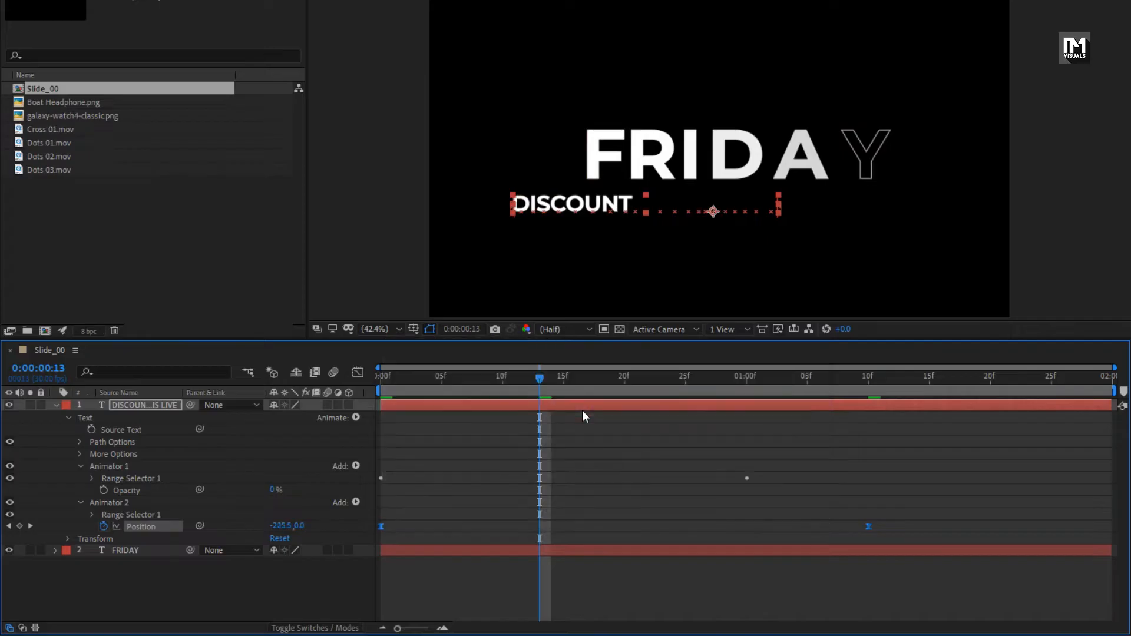
Reshape the subtitle Position speed curve to peak just after the first keyframe and decelerate gradually towards the last
left_click(359, 372)
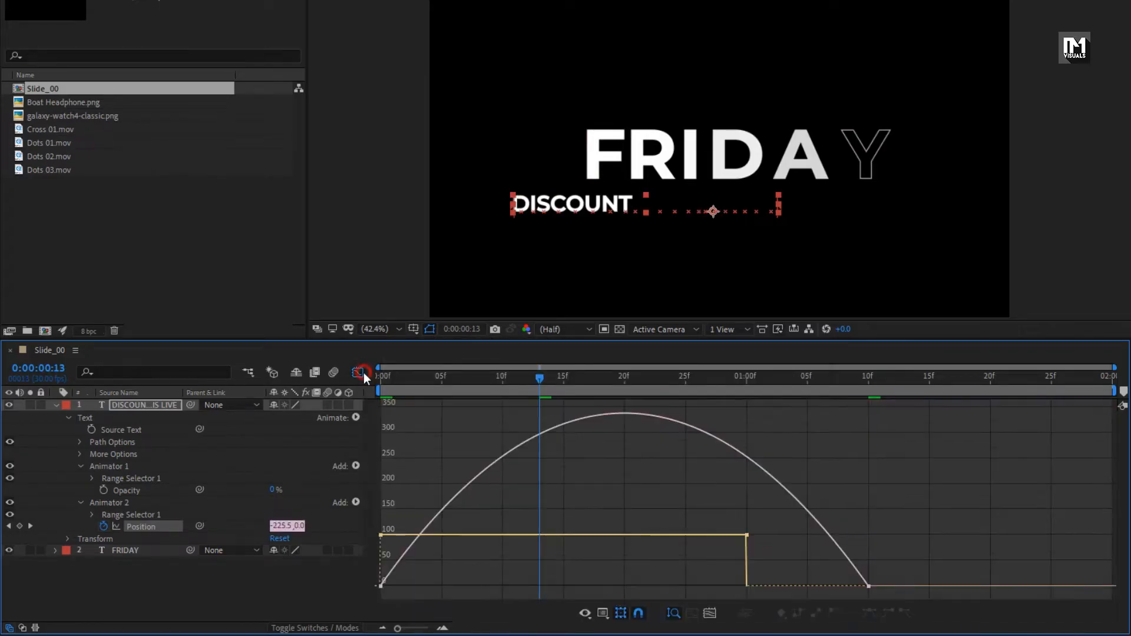
left_click(843, 550)
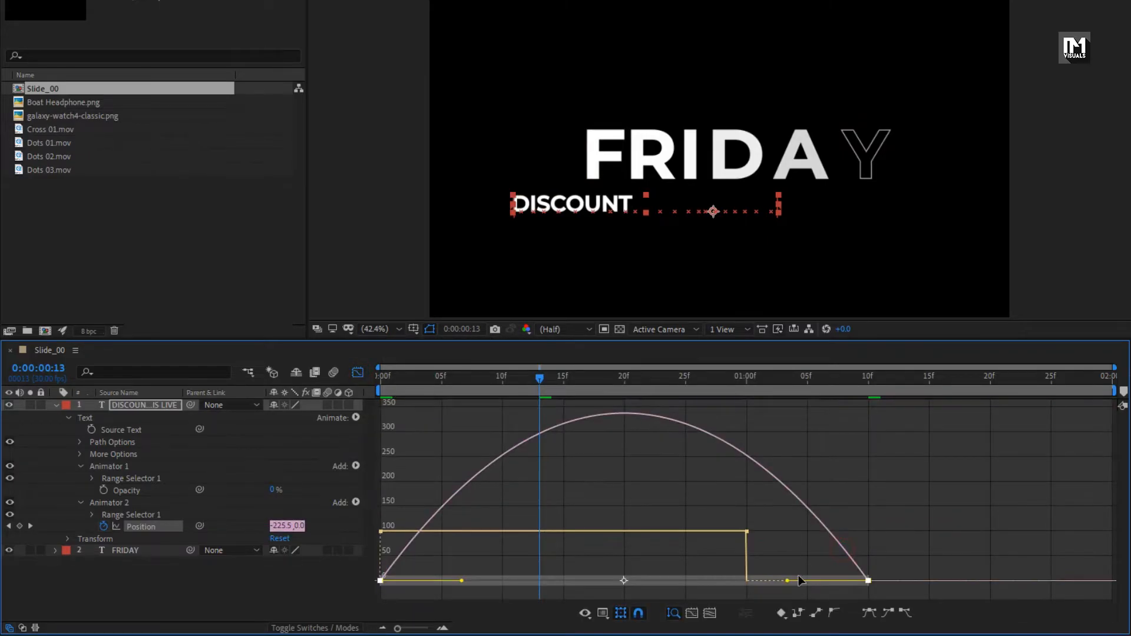
left_click_drag(790, 582, 585, 585)
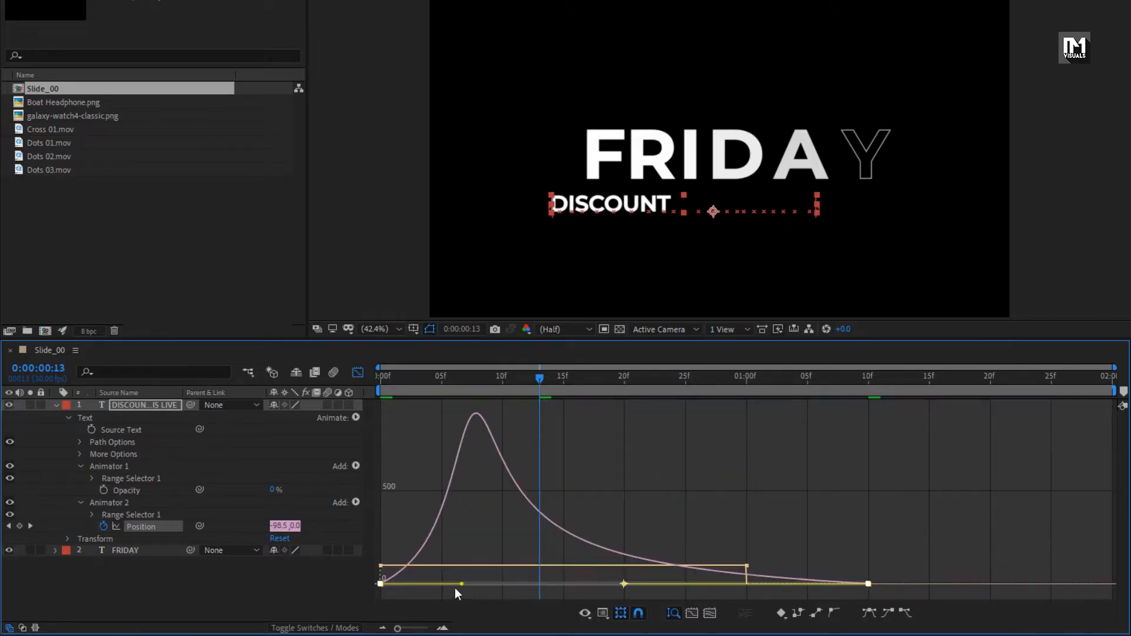
left_click_drag(458, 581, 400, 588)
left_click_drag(384, 380, 831, 383)
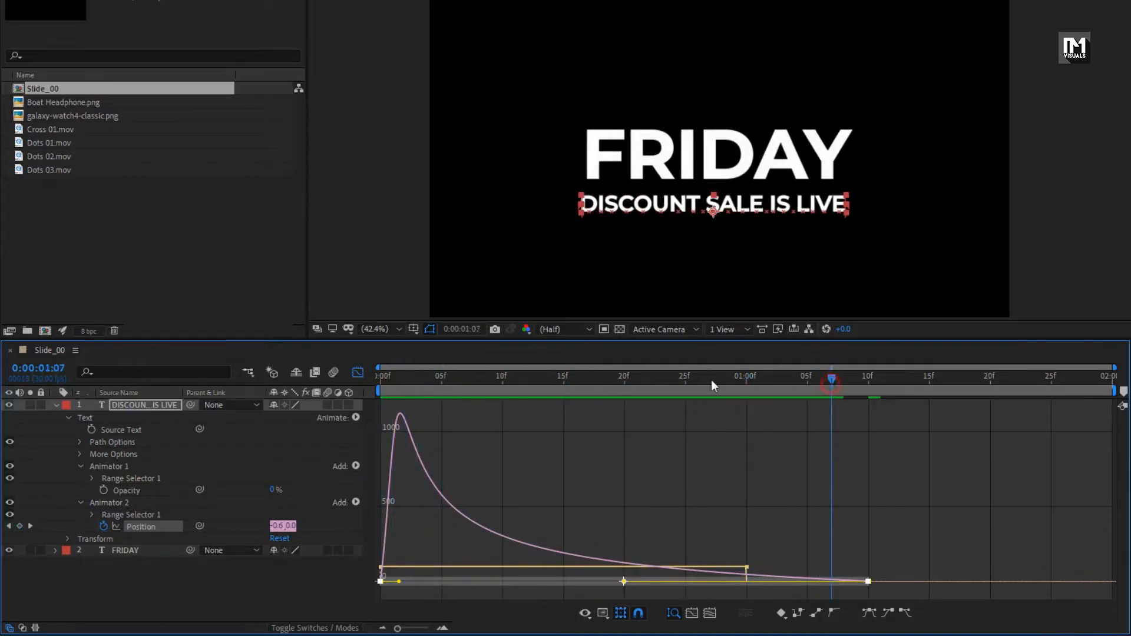
left_click(55, 405)
left_click(356, 372)
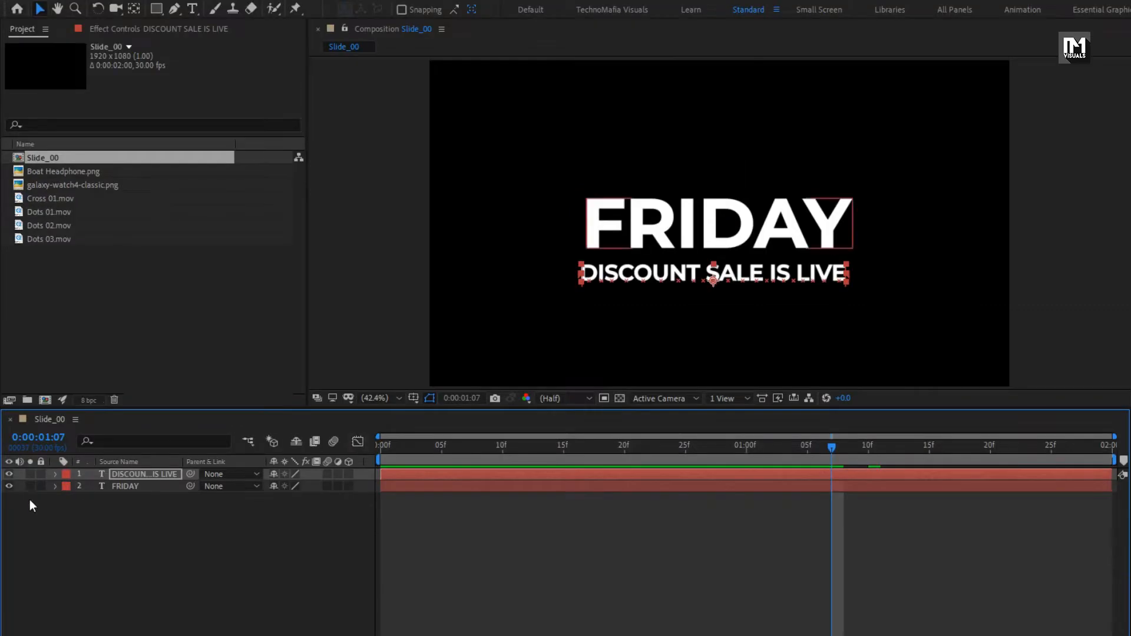
Pre-compose the FRIDAY and DISCOUNT SALE IS LIVE layers into a new composition named Text_00
left_click(135, 441)
left_click_drag(148, 508, 118, 475)
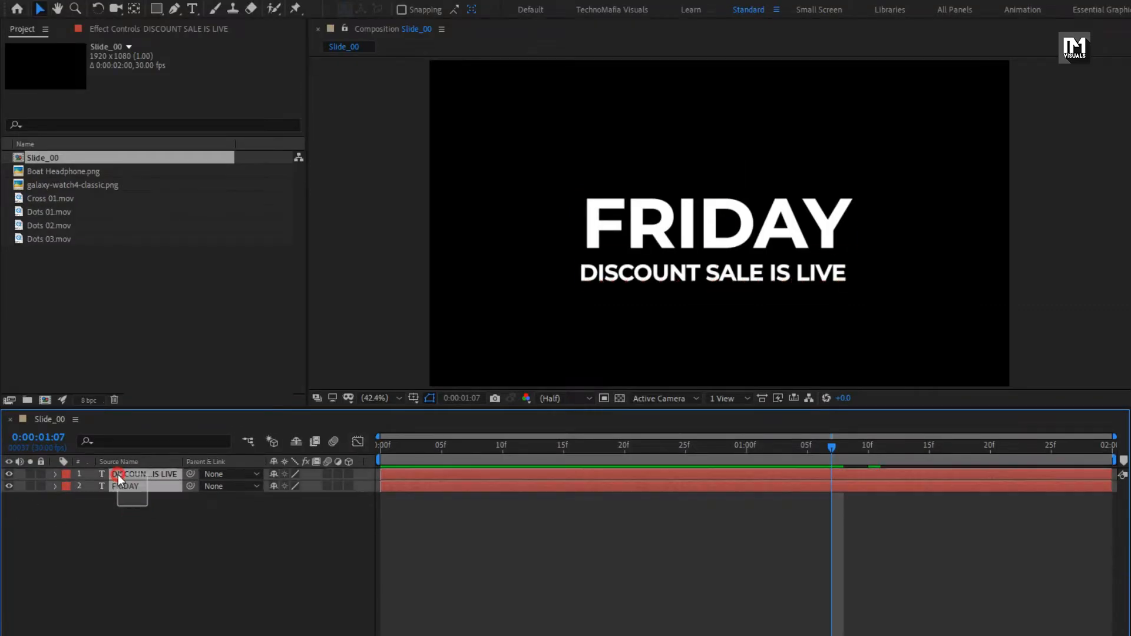
right_click(118, 475)
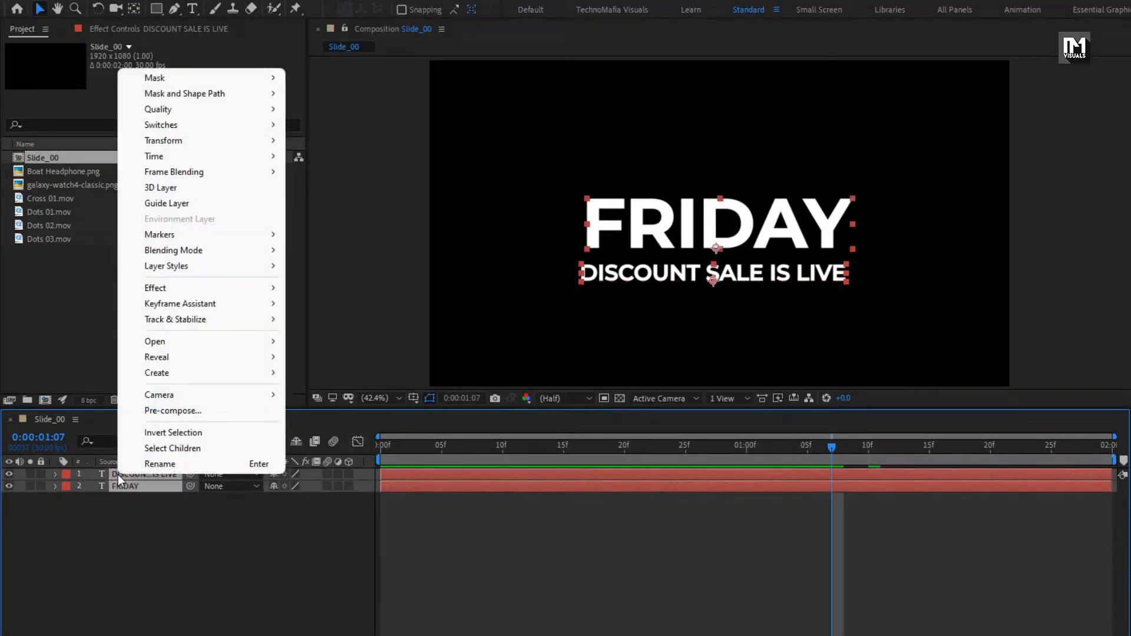
left_click(152, 410)
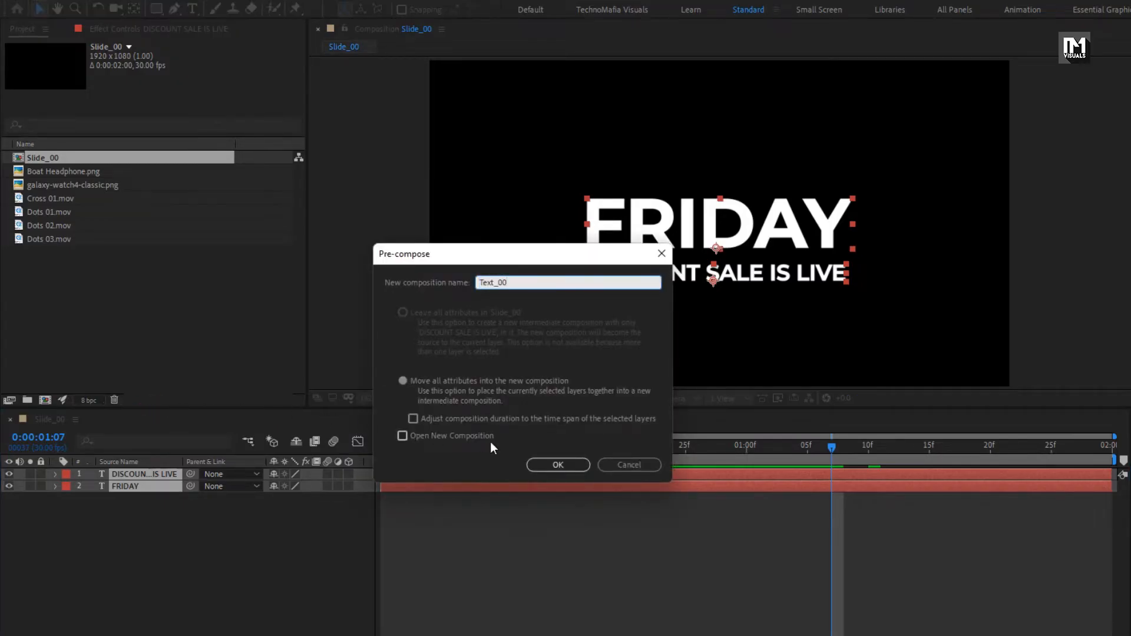
left_click(558, 465)
Keyframe the Text_00 layer's Position from 960, -154 at the first frame to 960, 540 at 0:00:01:00
left_click_drag(430, 454, 381, 465)
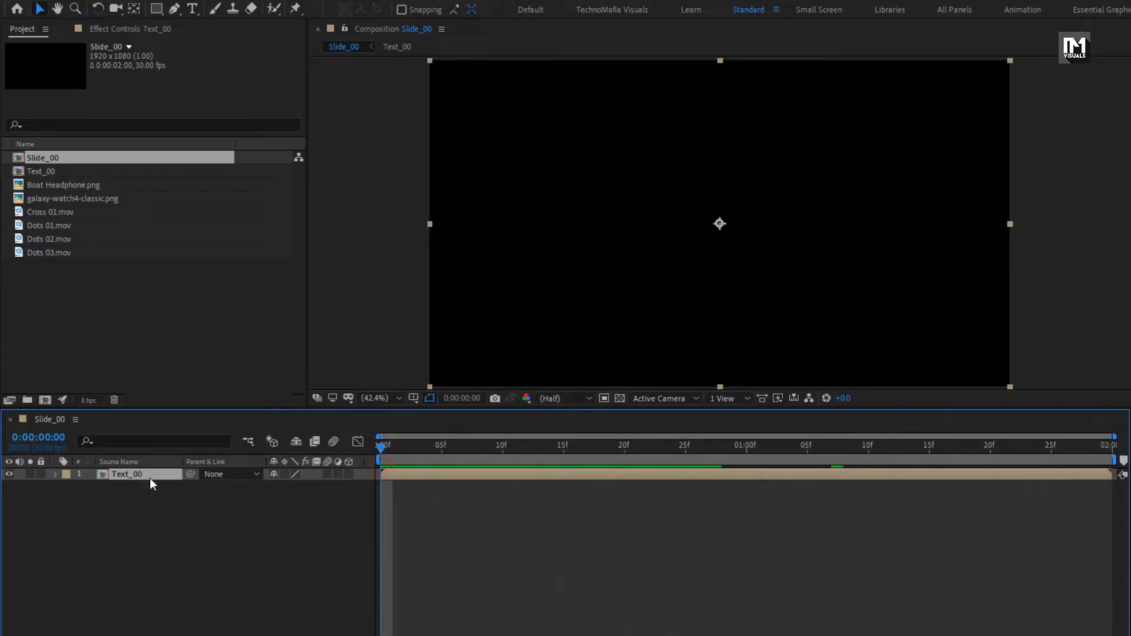
key("p")
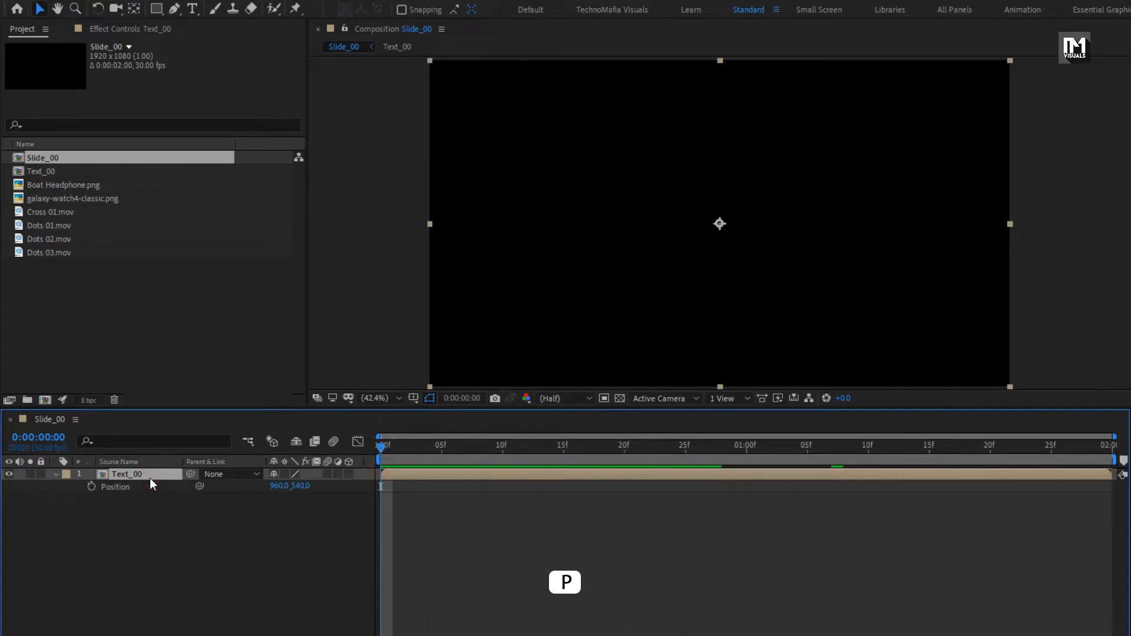
left_click_drag(380, 446, 747, 446)
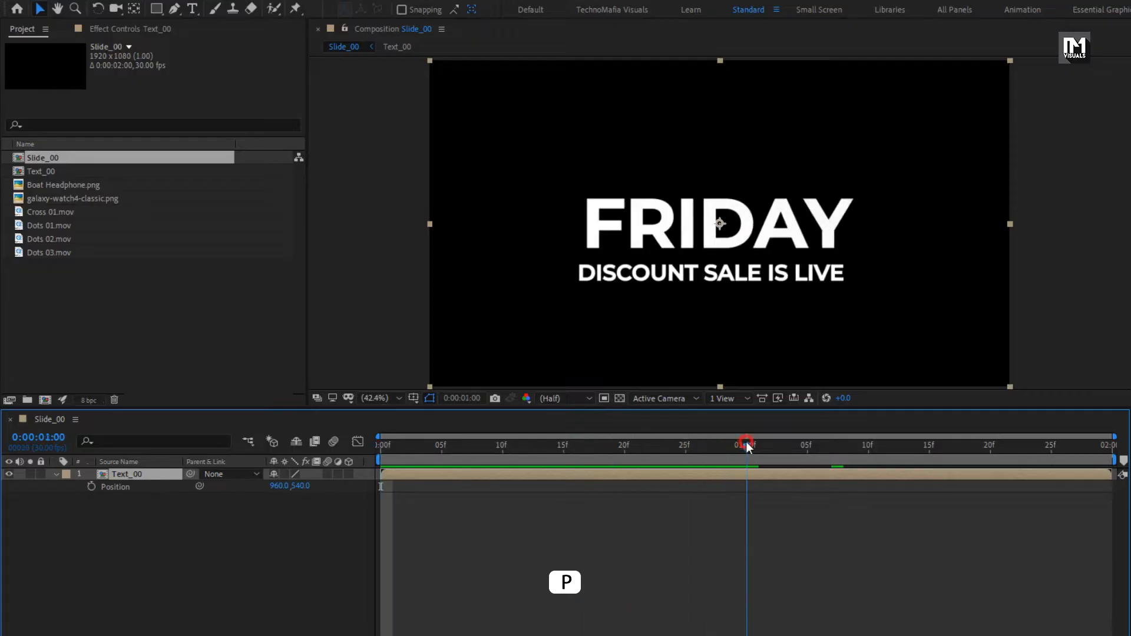
left_click_drag(448, 453, 333, 453)
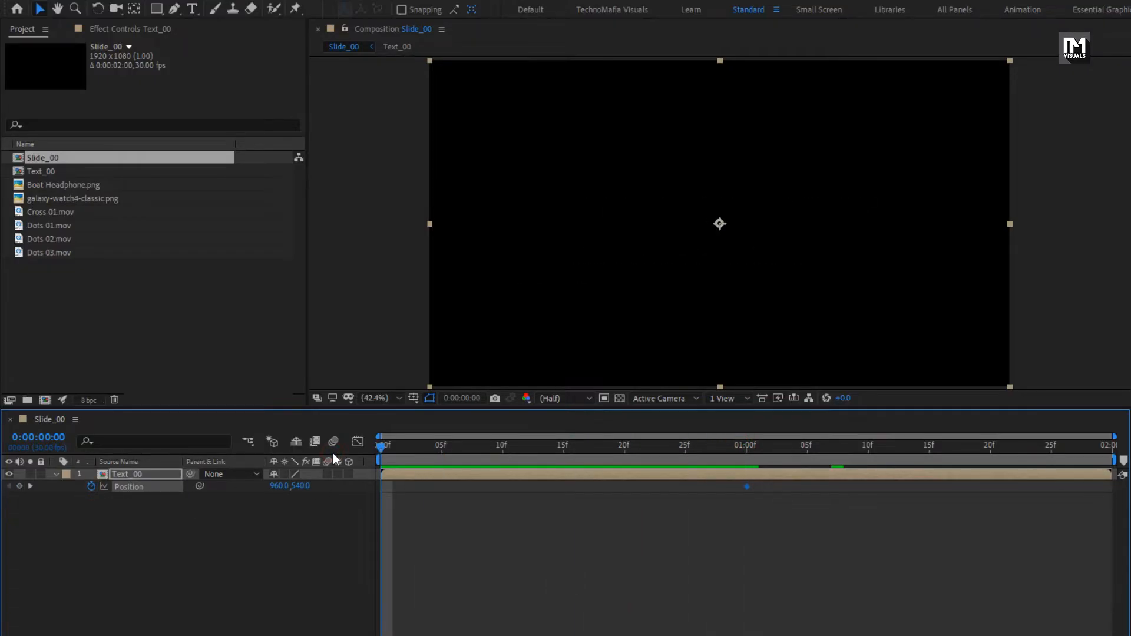
left_click_drag(292, 487, 47, 445)
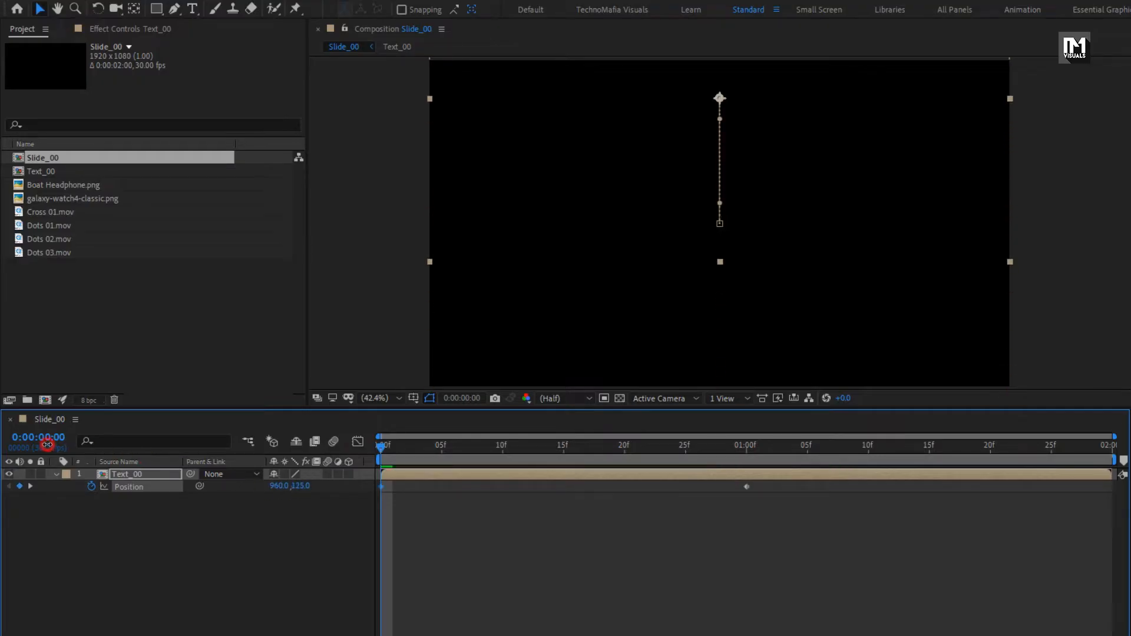
left_click_drag(277, 489, 130, 490)
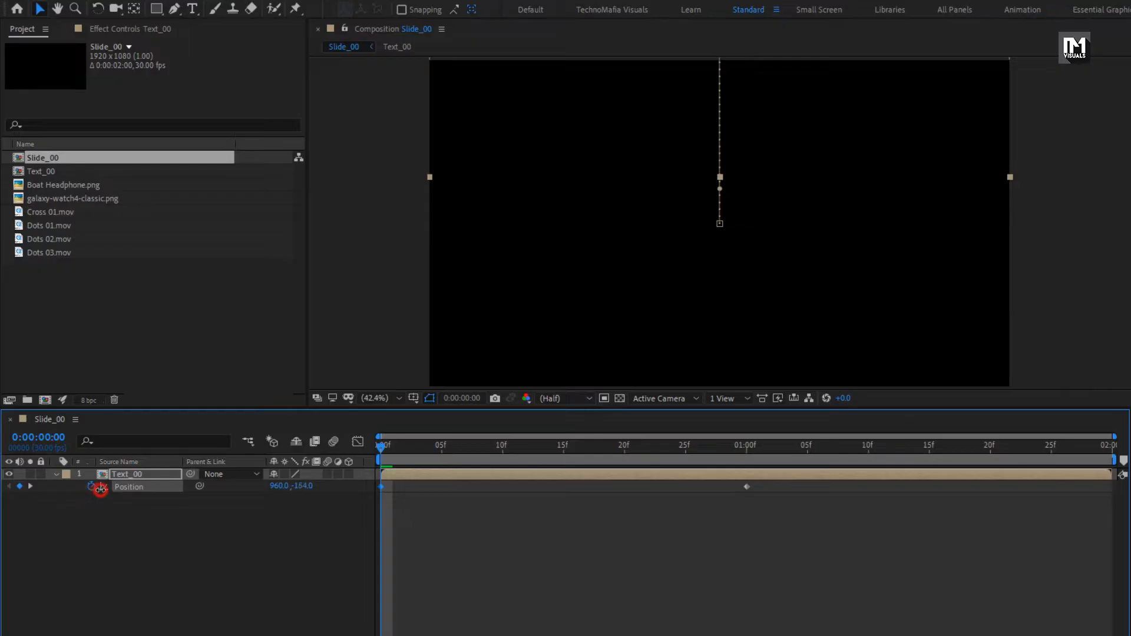
left_click_drag(407, 459, 649, 460)
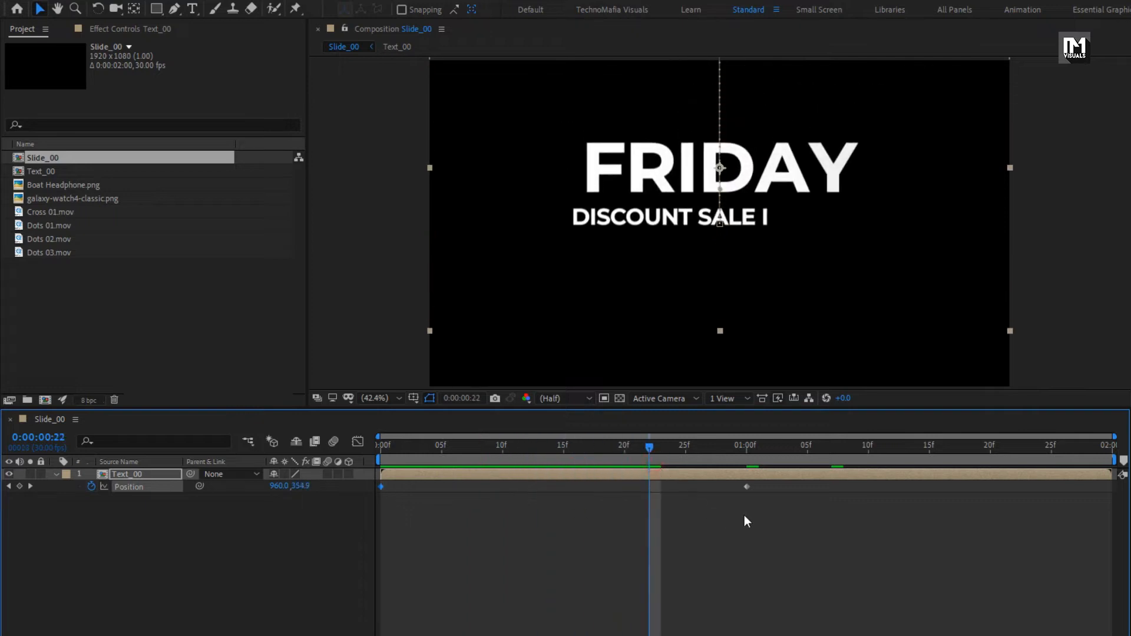
Apply Easy Ease to both Position keyframes of the Text_00 layer
left_click_drag(778, 506, 377, 482)
right_click(380, 487)
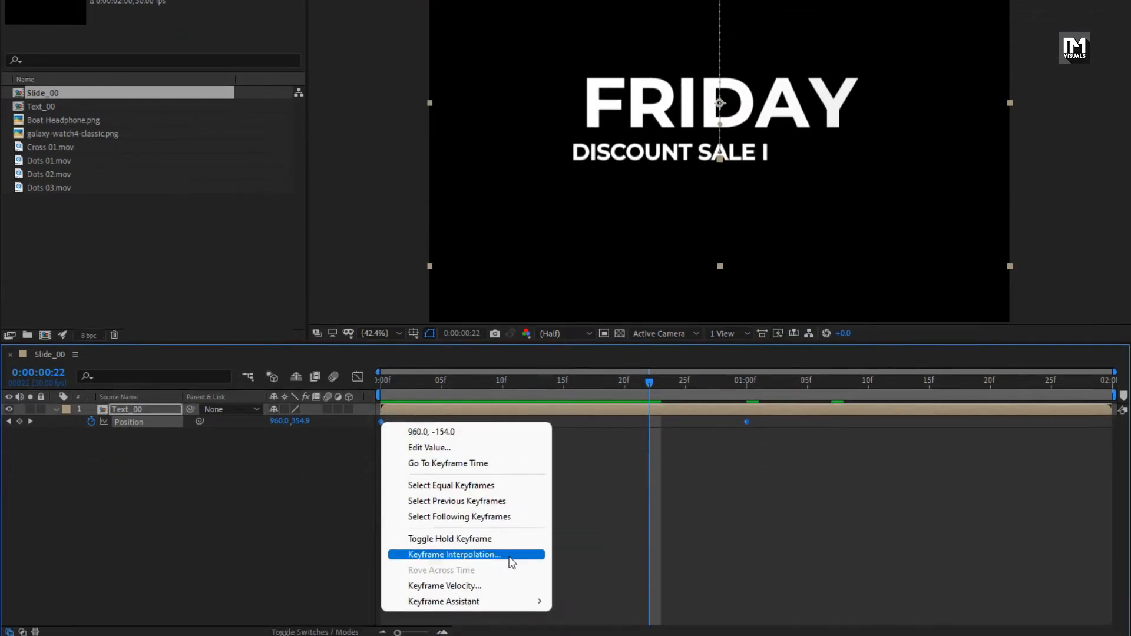
mouse_move(514, 602)
left_click(571, 493)
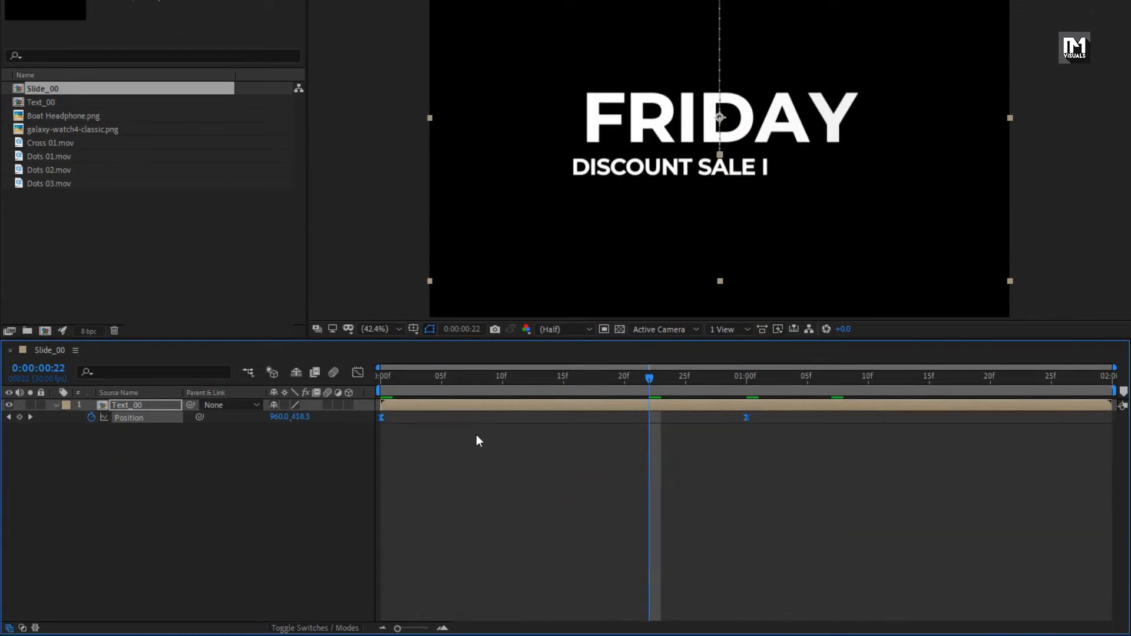
left_click_drag(412, 394, 465, 397)
Lengthen the last keyframe's incoming influence in the Text_00 Position speed graph for a fast start and slow finish
left_click(359, 372)
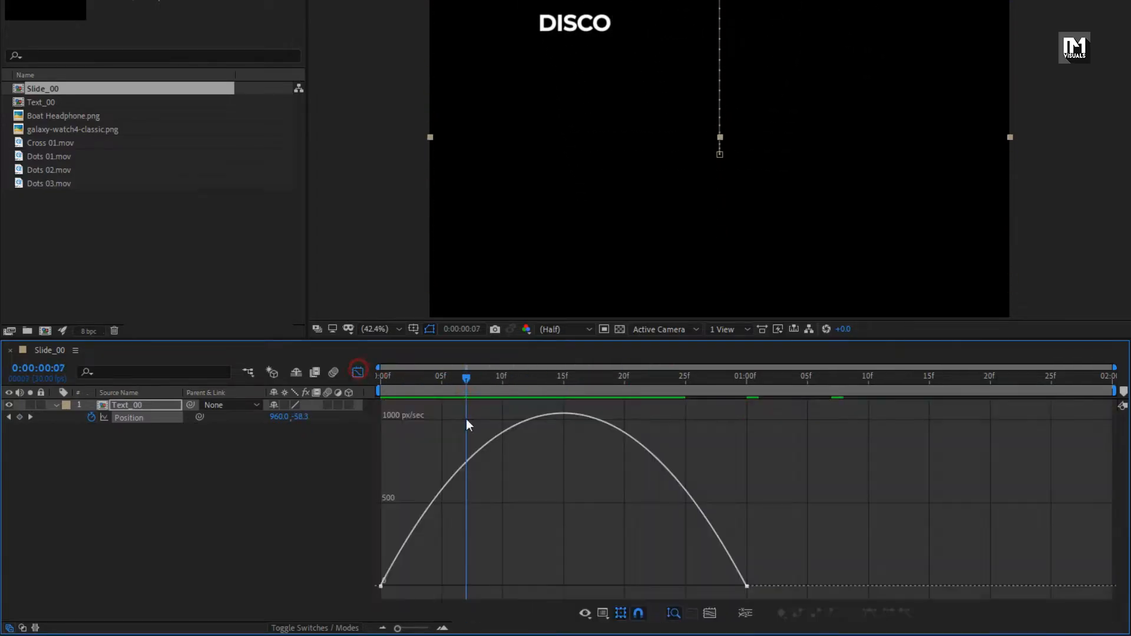
left_click(747, 583)
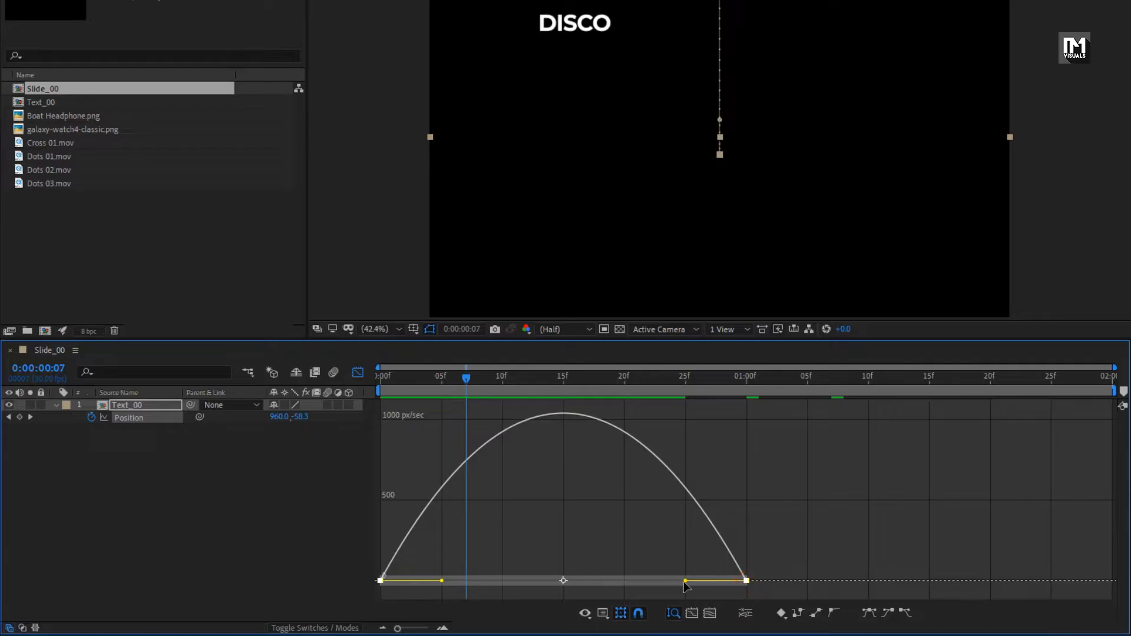
left_click_drag(685, 582, 534, 588)
left_click_drag(407, 388, 575, 390)
left_click(359, 372)
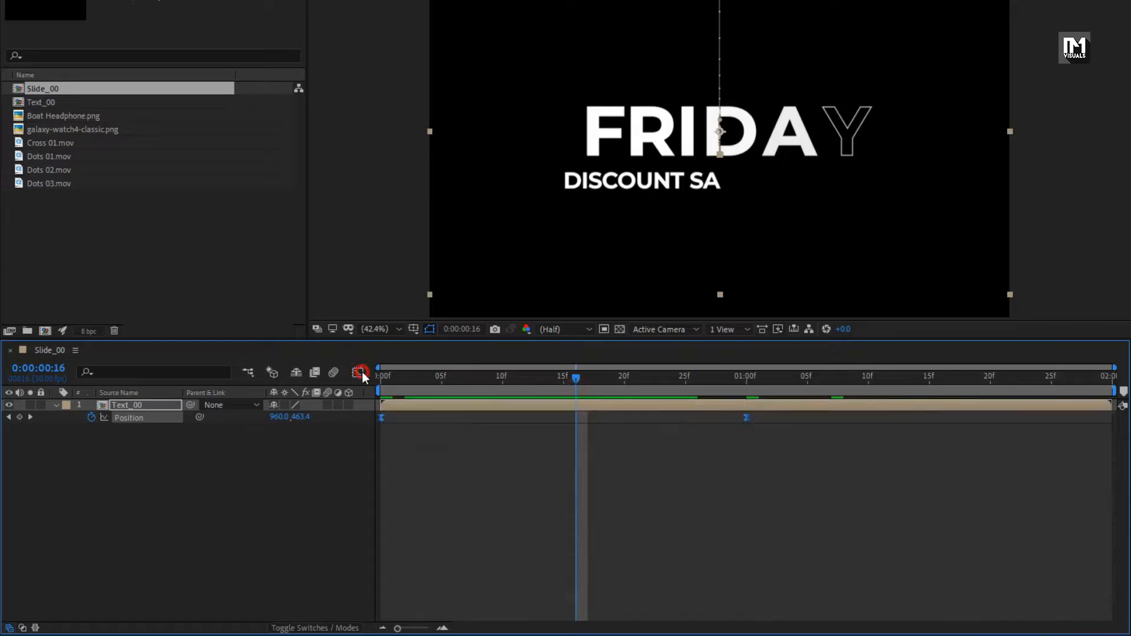
Keyframe the Text_00 layer's Scale from 200% at the first frame to 100% at 0:00:01:29
key("s")
left_click(144, 407)
key("s")
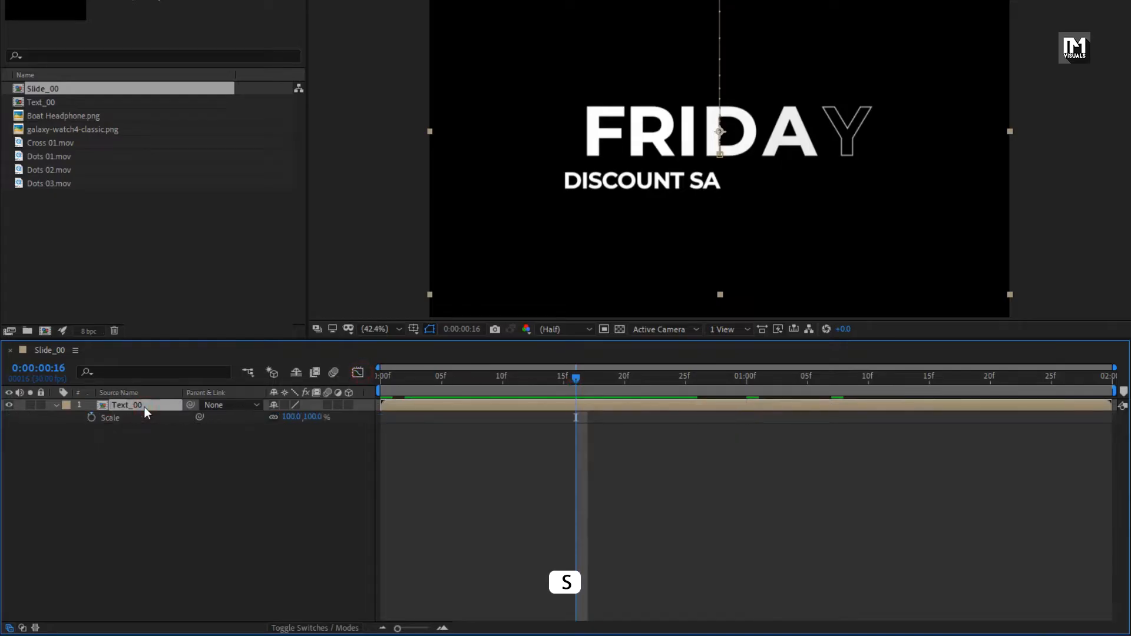
left_click_drag(993, 377, 1100, 377)
left_click(91, 418)
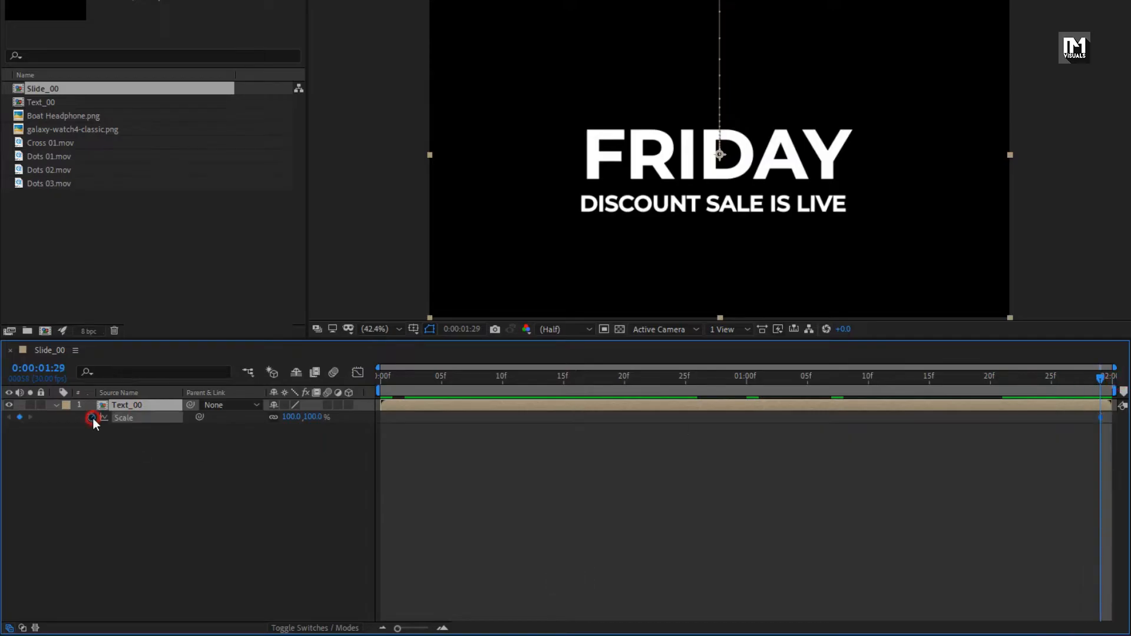
left_click_drag(395, 389, 370, 391)
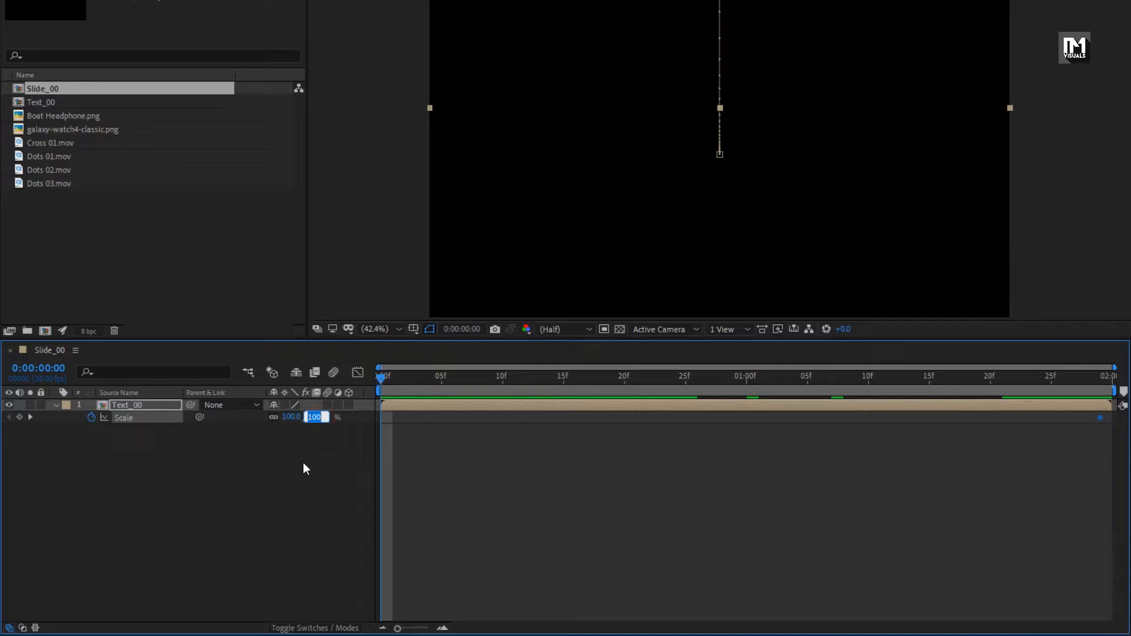
type("200")
key("Return")
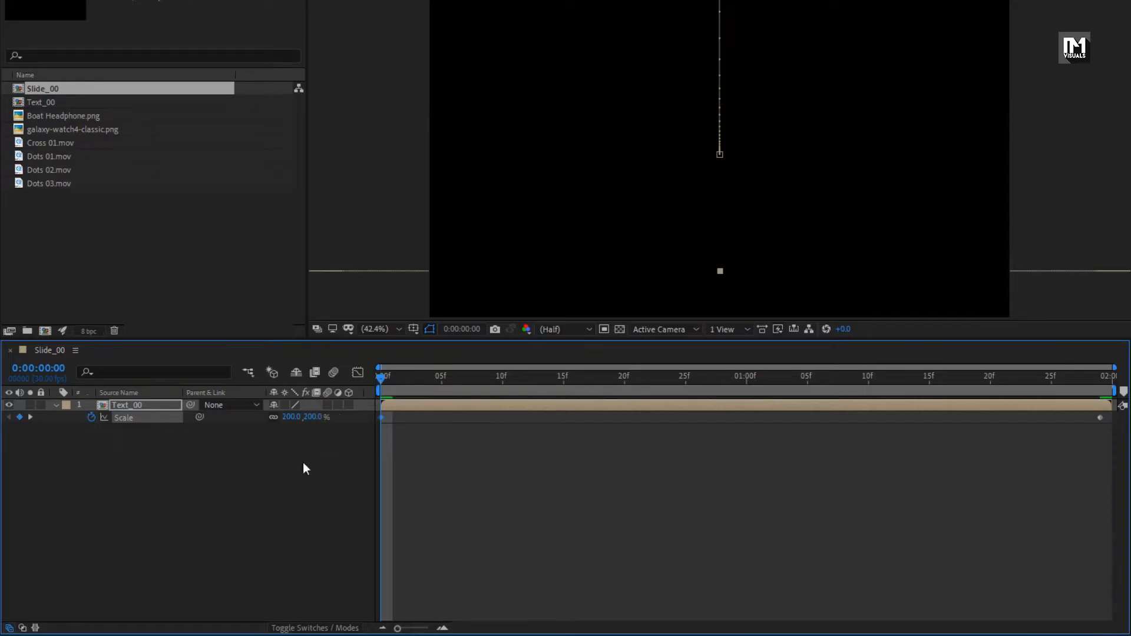
Apply Easy Ease to both Scale keyframes of the Text_00 layer
left_click_drag(387, 379, 1027, 378)
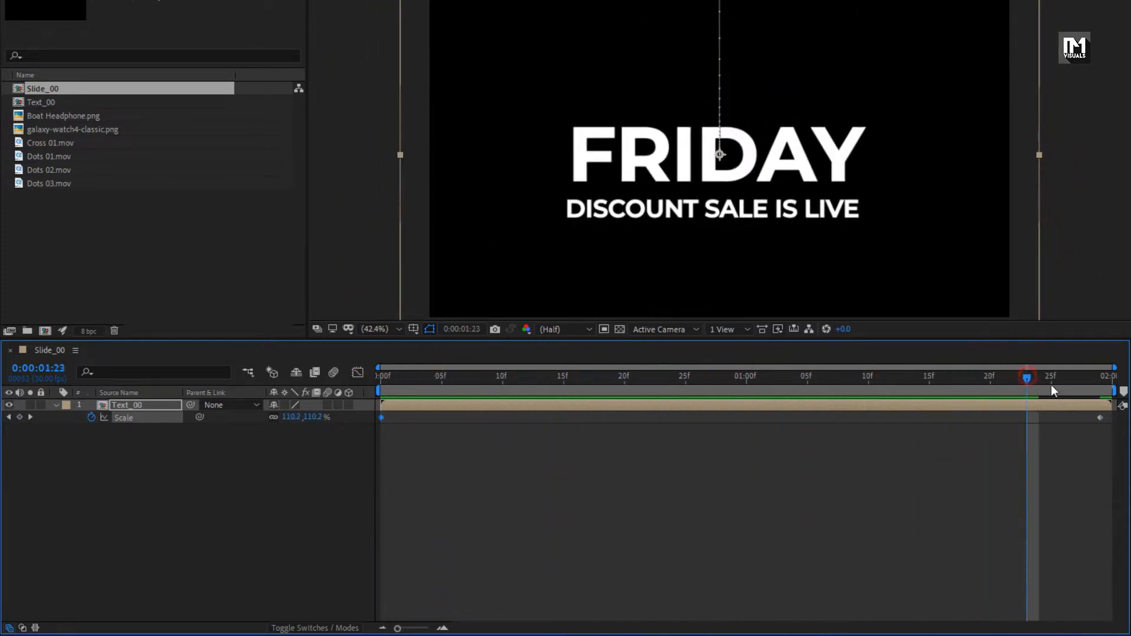
left_click_drag(1113, 412, 373, 436)
right_click(380, 416)
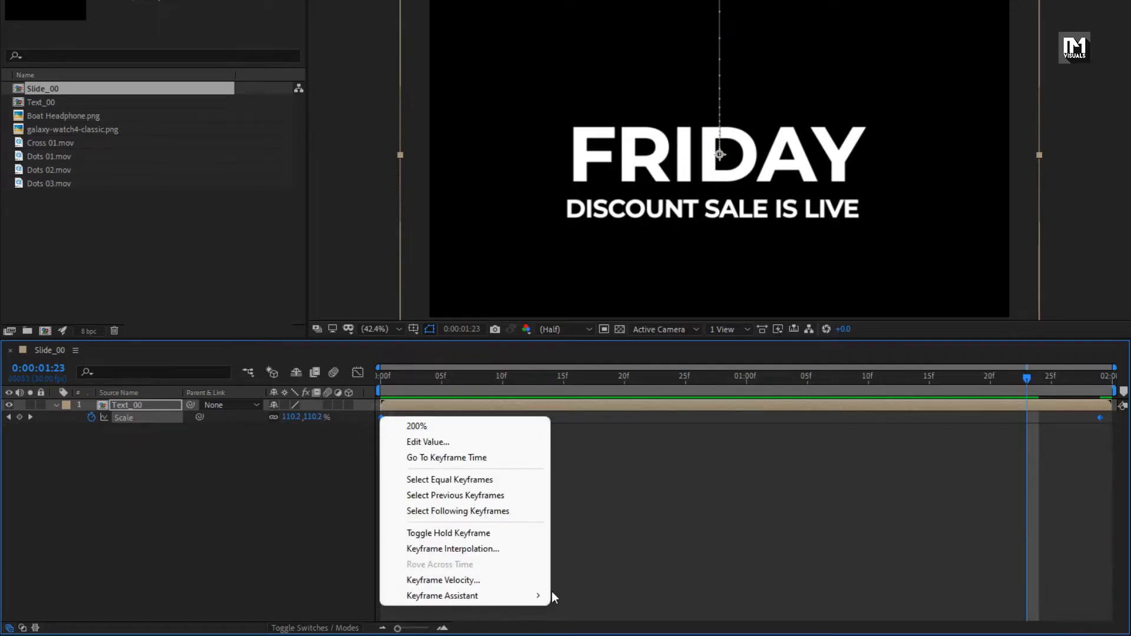
mouse_move(529, 598)
left_click(583, 486)
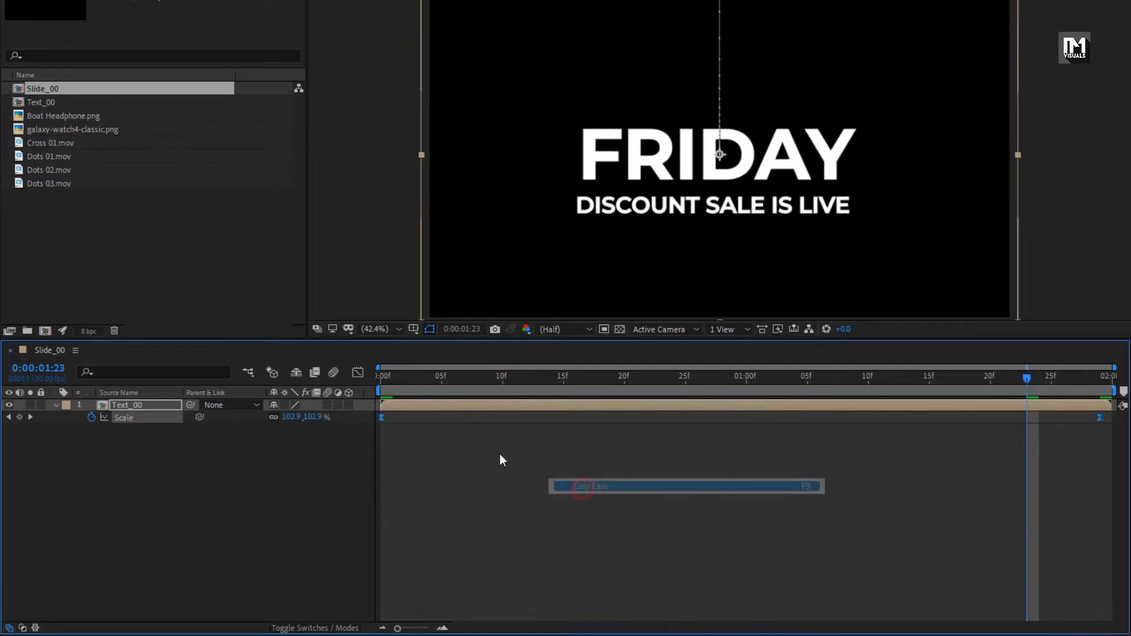
Lengthen the last Scale keyframe's incoming influence in the Text_00 speed graph and preview the slowed ending
left_click(359, 373)
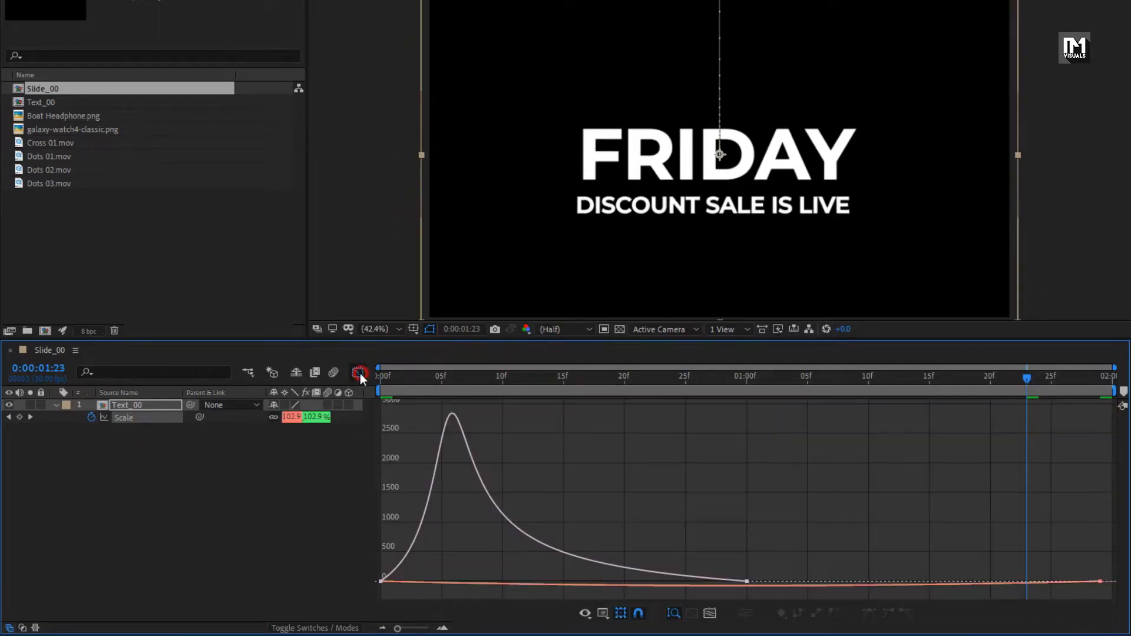
left_click(795, 583)
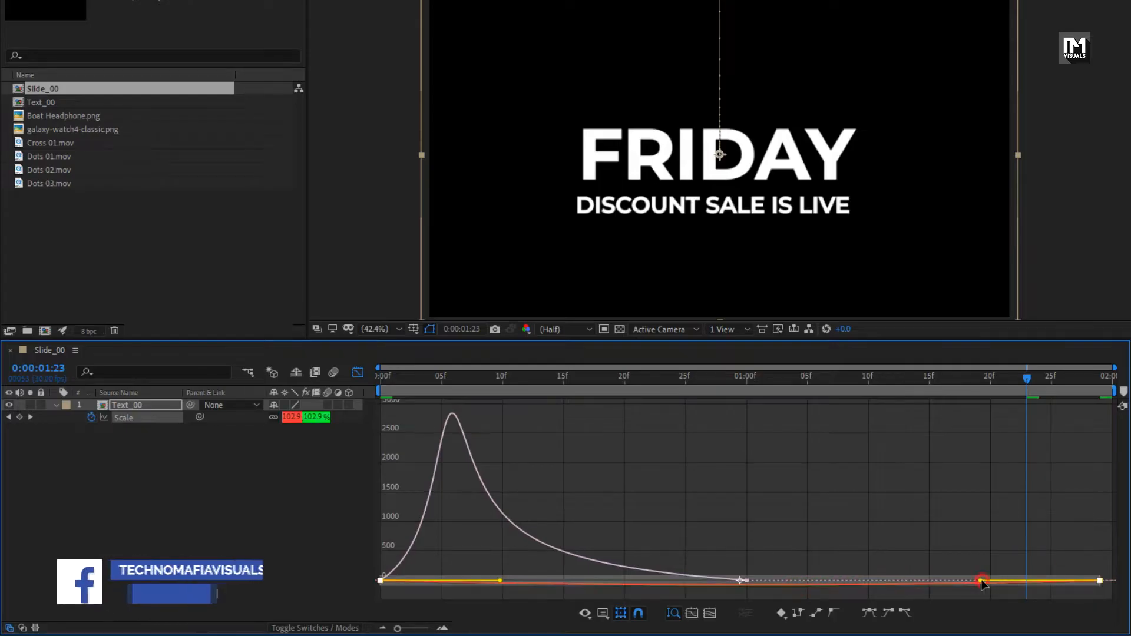
left_click_drag(980, 580, 817, 581)
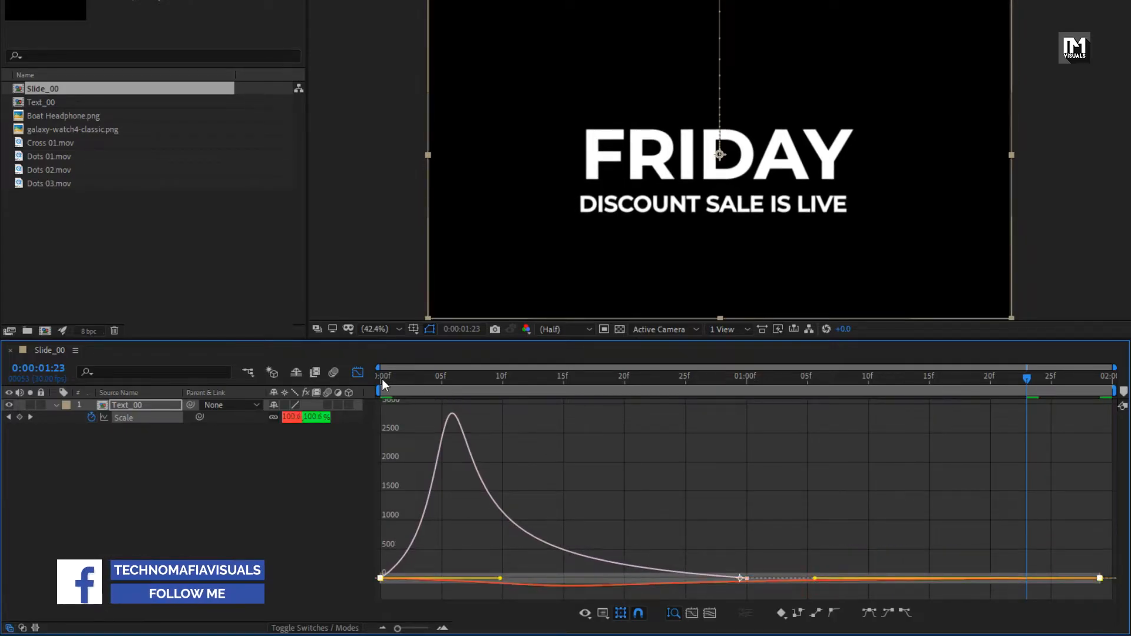
left_click_drag(382, 379, 830, 381)
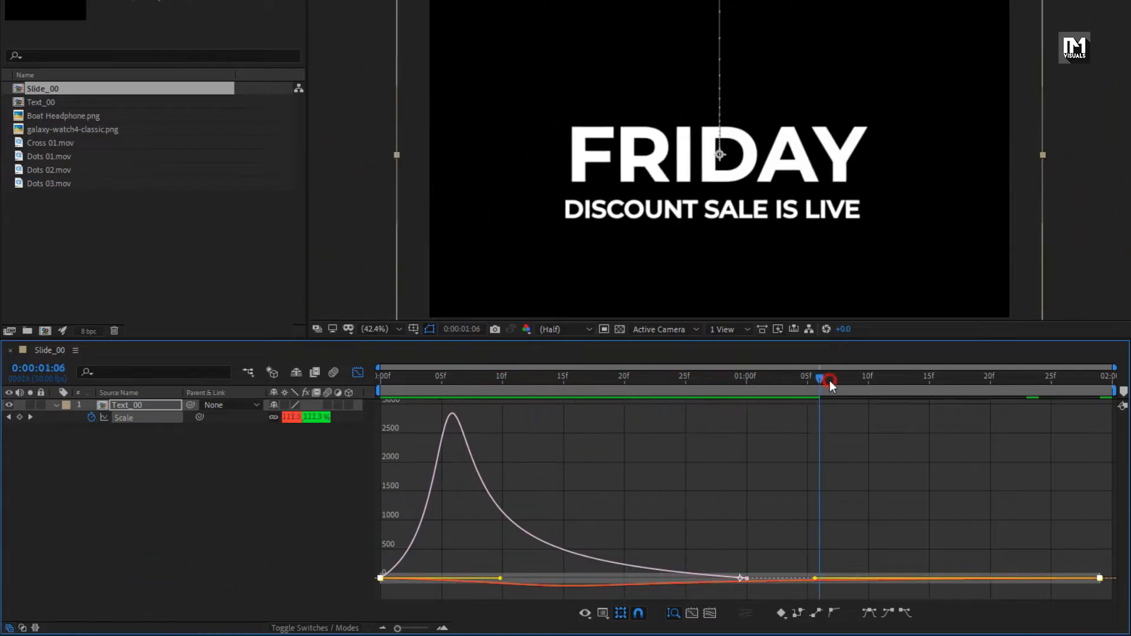
left_click(358, 372)
left_click(380, 377)
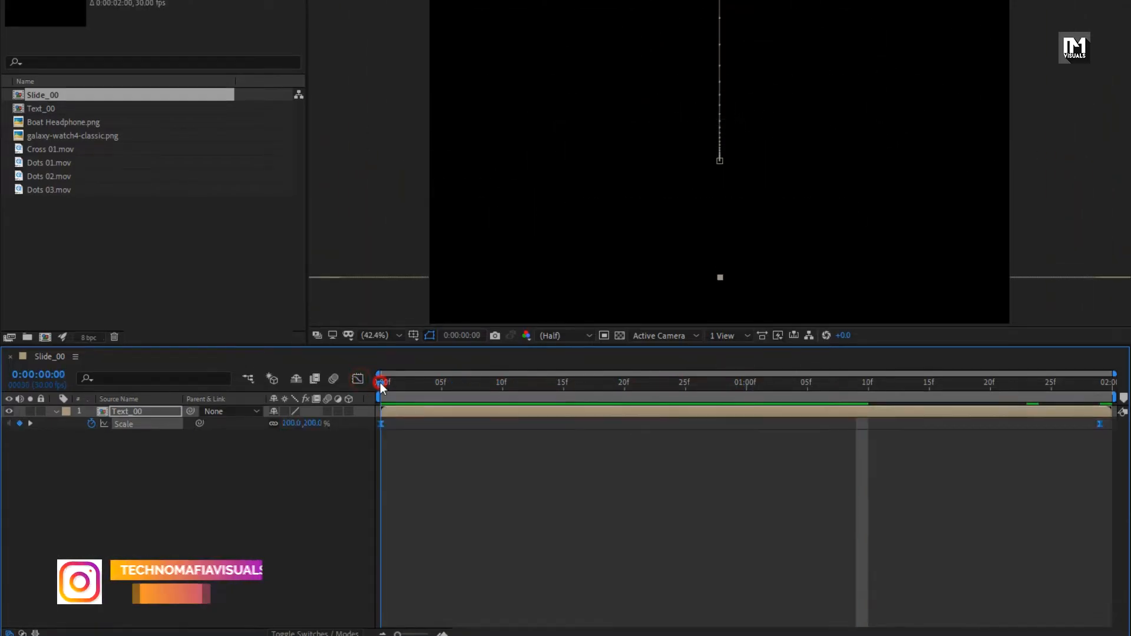
left_click_drag(383, 382, 879, 390)
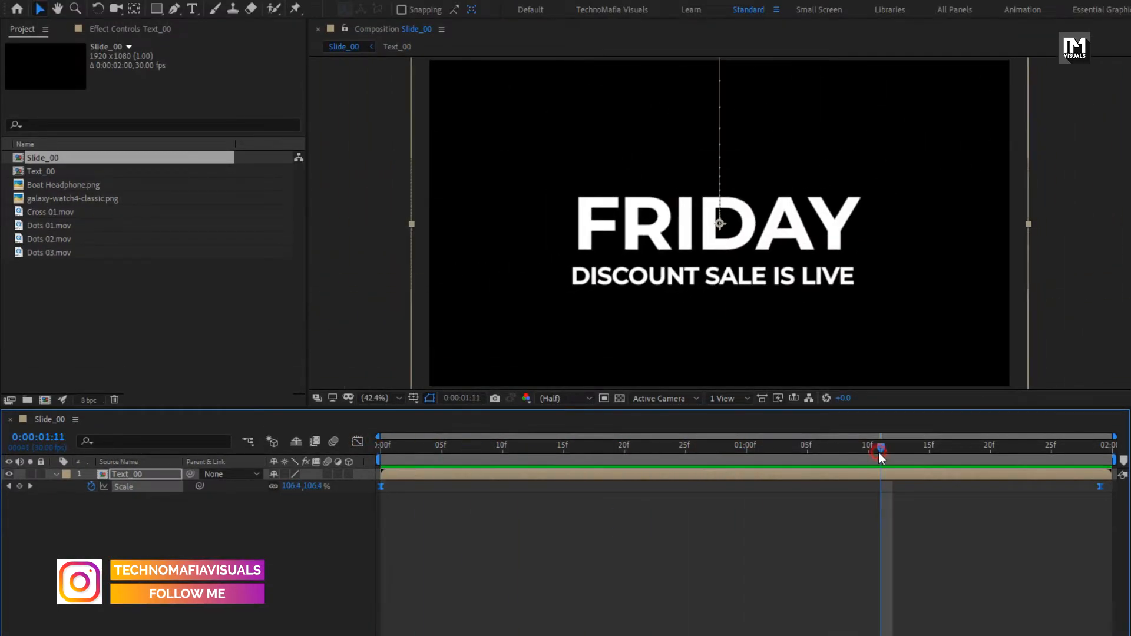
Add Dots 02.mov to Slide_00 beneath the Text_00 layer and scale it to 182%
left_click(41, 213)
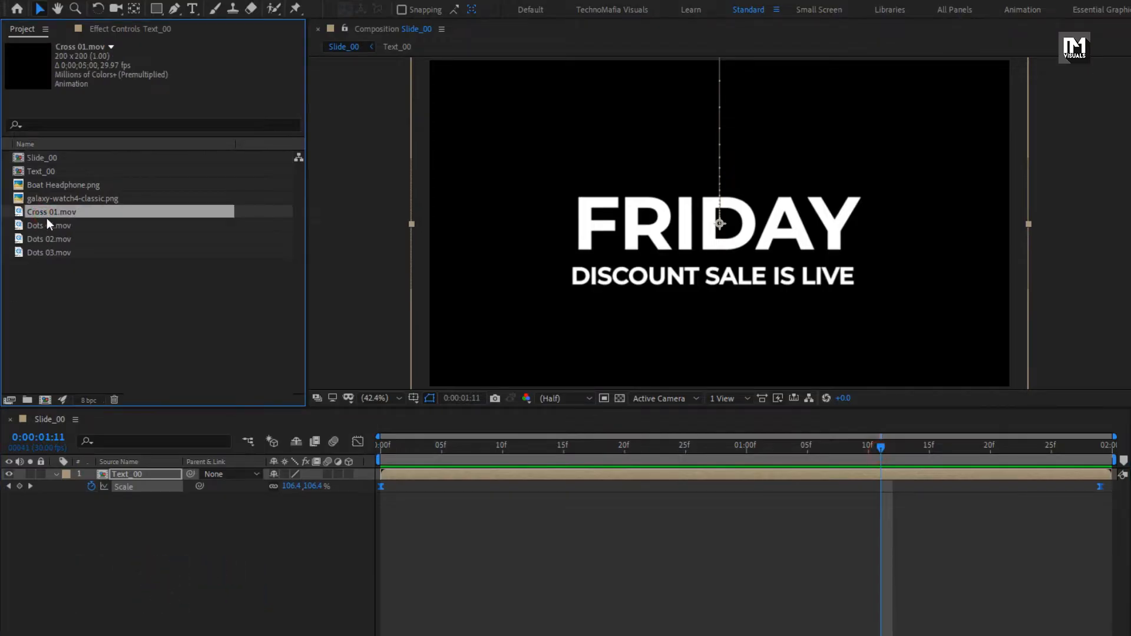
left_click_drag(53, 239, 118, 511)
left_click(55, 473)
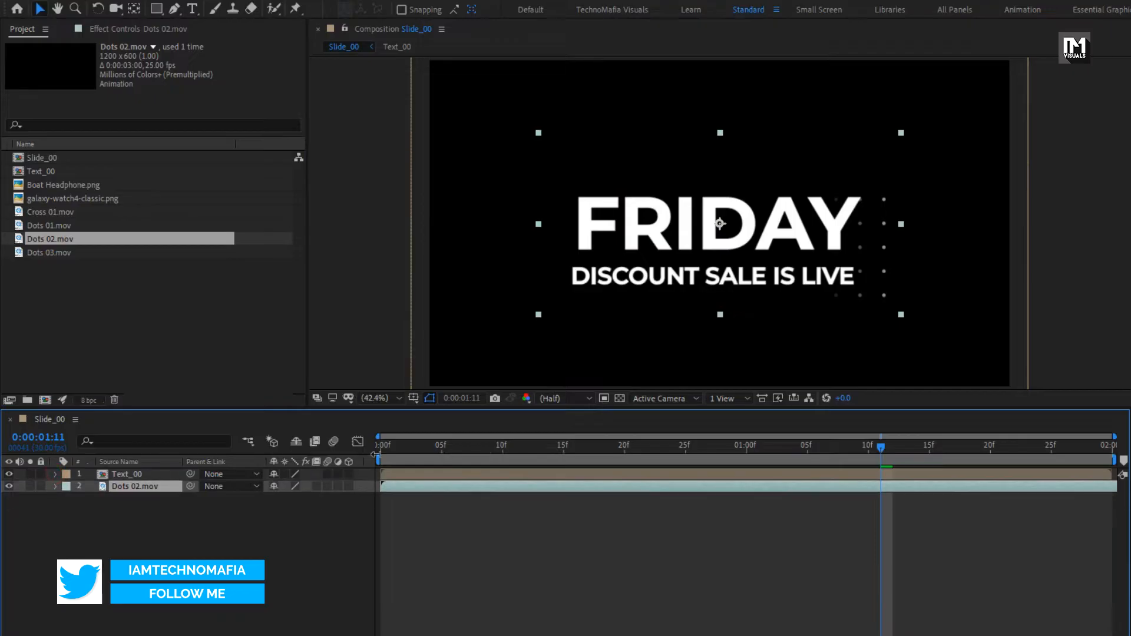
left_click(495, 454)
left_click_drag(496, 456, 612, 456)
key("s")
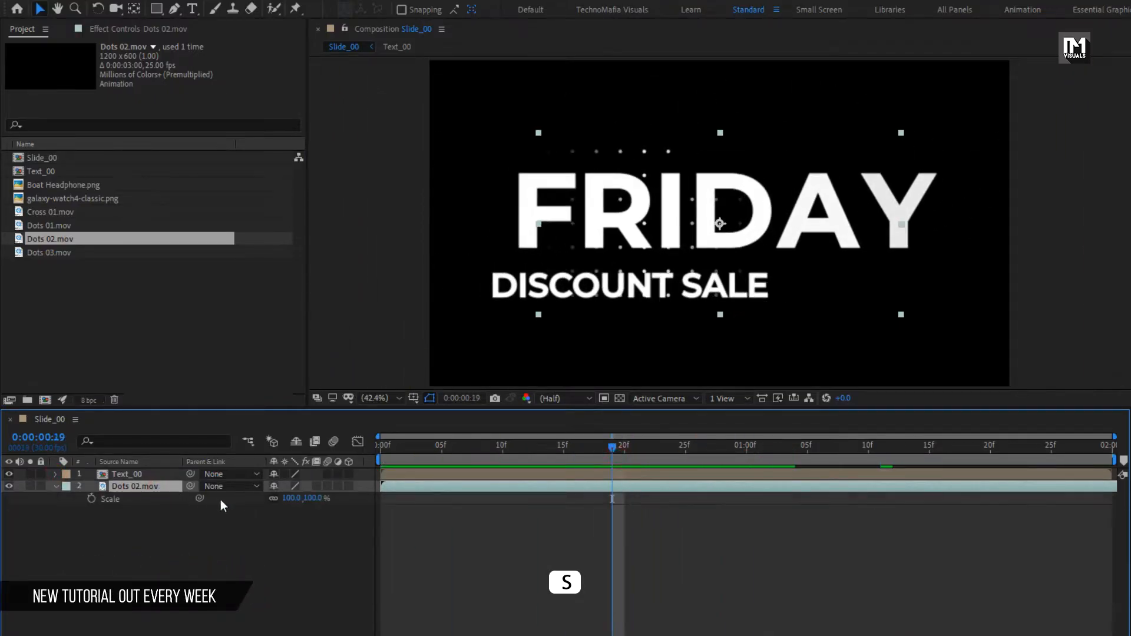
left_click_drag(309, 500, 362, 496)
left_click_drag(401, 451, 984, 446)
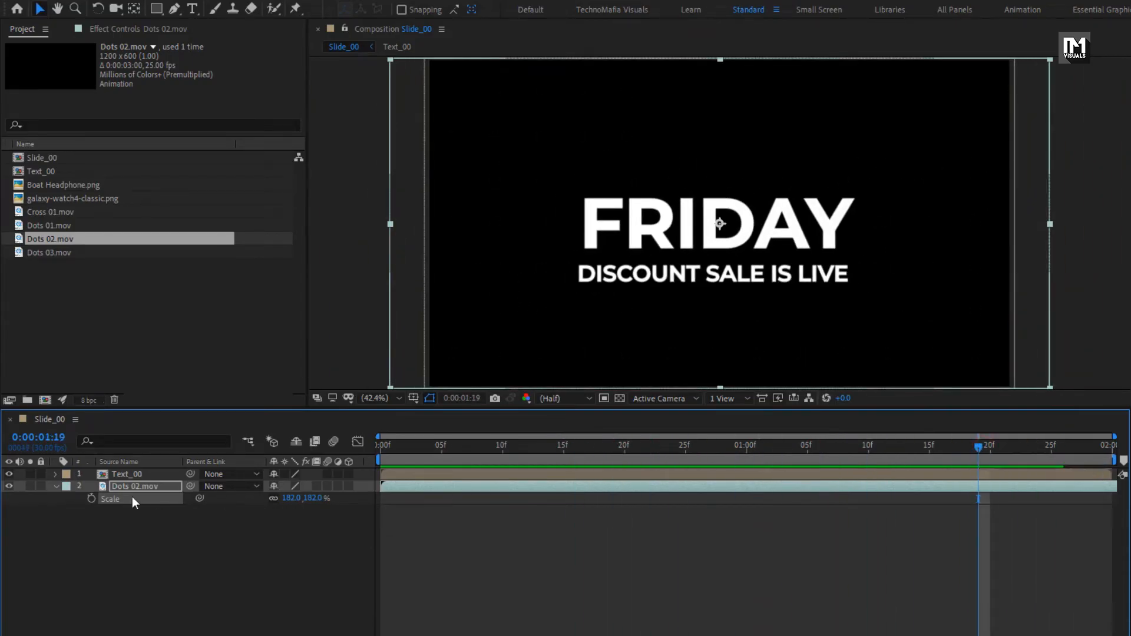
Set the Text_00 layer's ending Scale keyframe at 0:00:01:29 to 80%
left_click(56, 486)
left_click(119, 474)
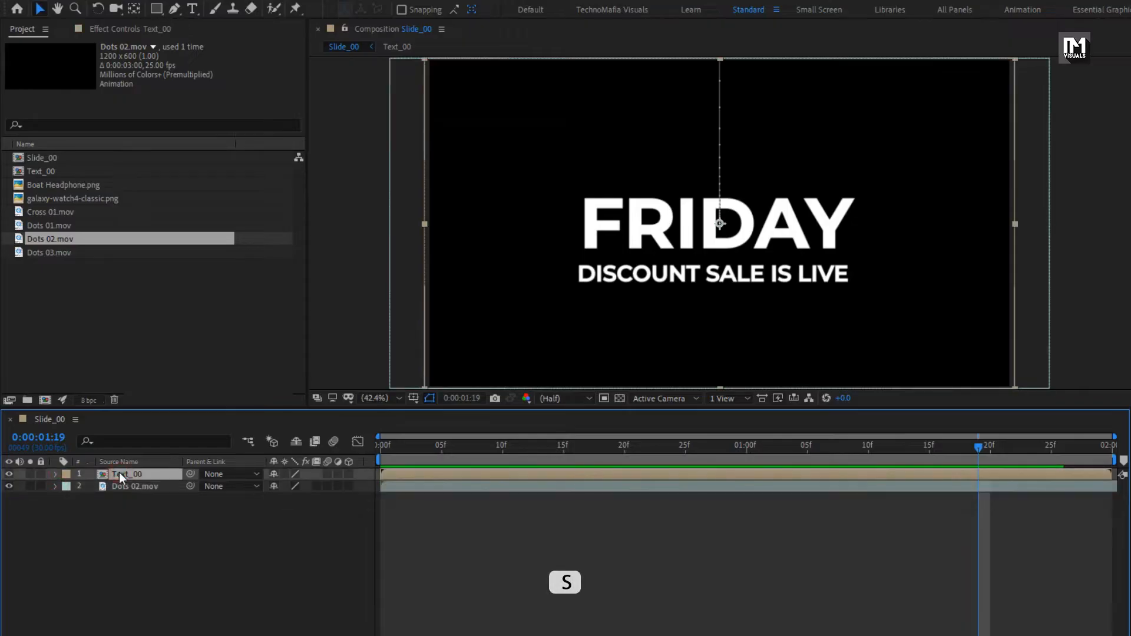
key("s")
left_click_drag(1077, 452, 1104, 452)
left_click_drag(310, 488, 298, 489)
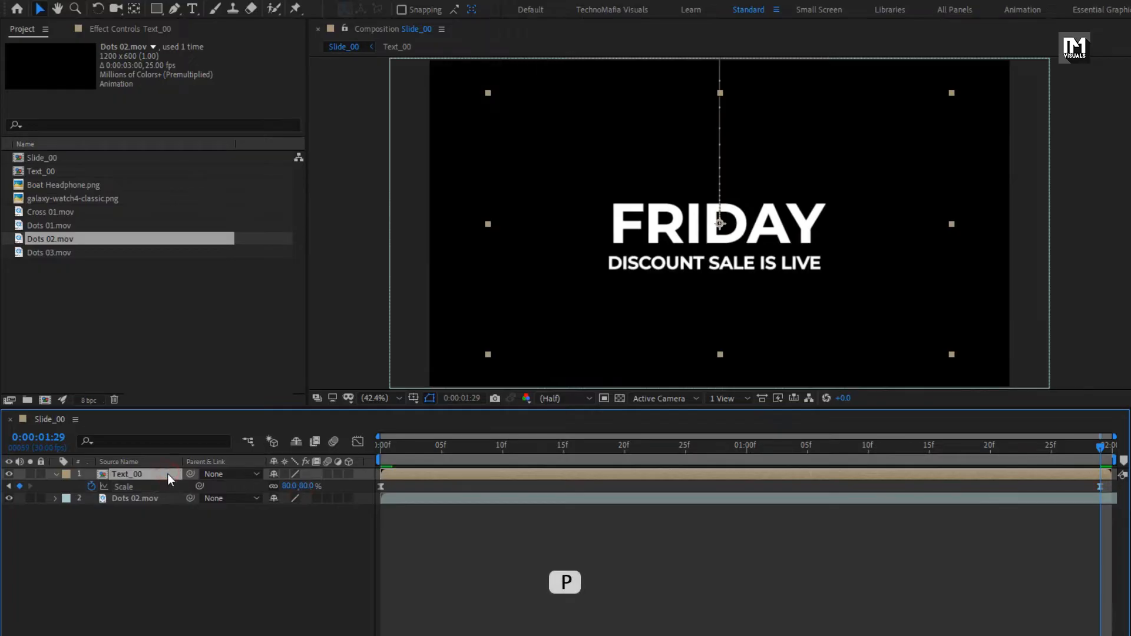
Raise the Text_00 layer's Position keyframe at 0:00:01:00 to 960, 499 and preview the animation
key("p")
left_click(8, 488)
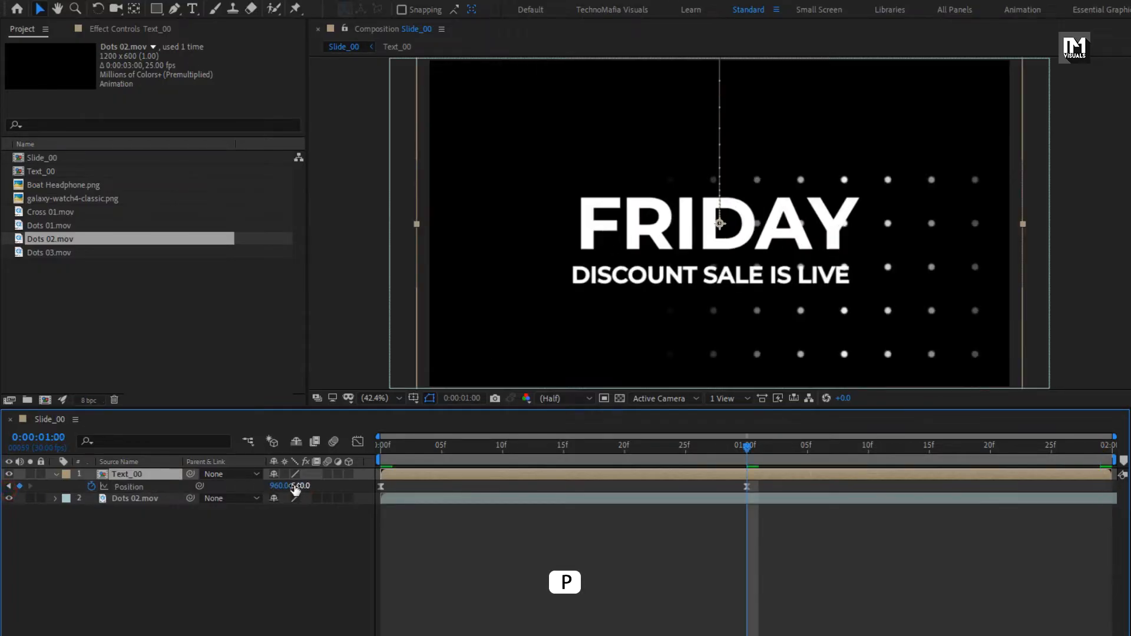
left_click_drag(296, 487, 262, 488)
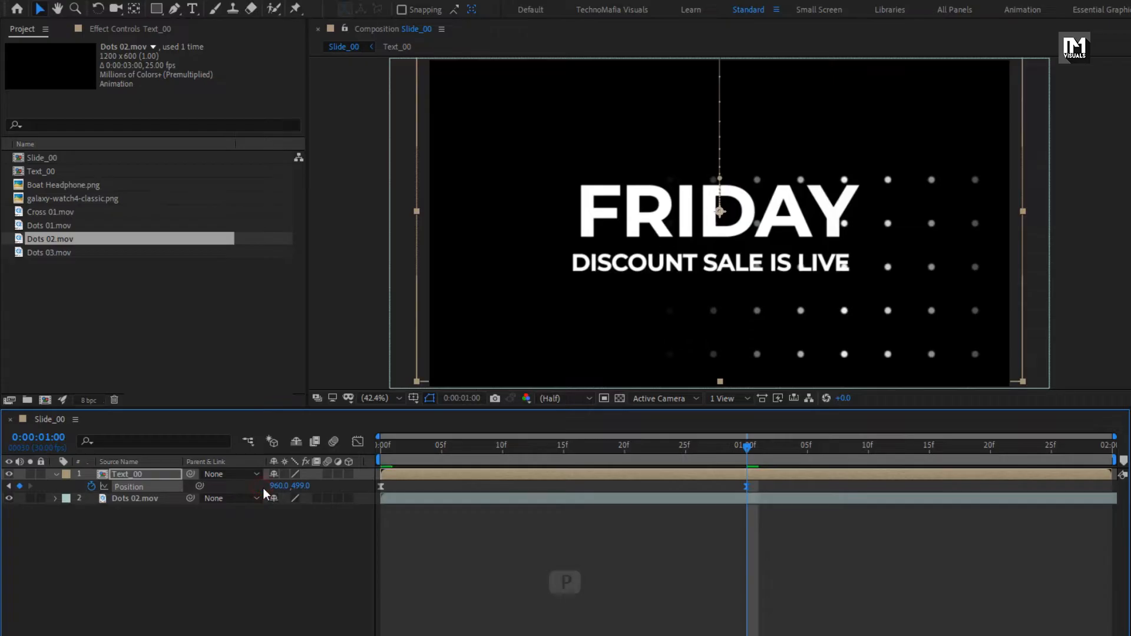
left_click_drag(383, 448, 880, 452)
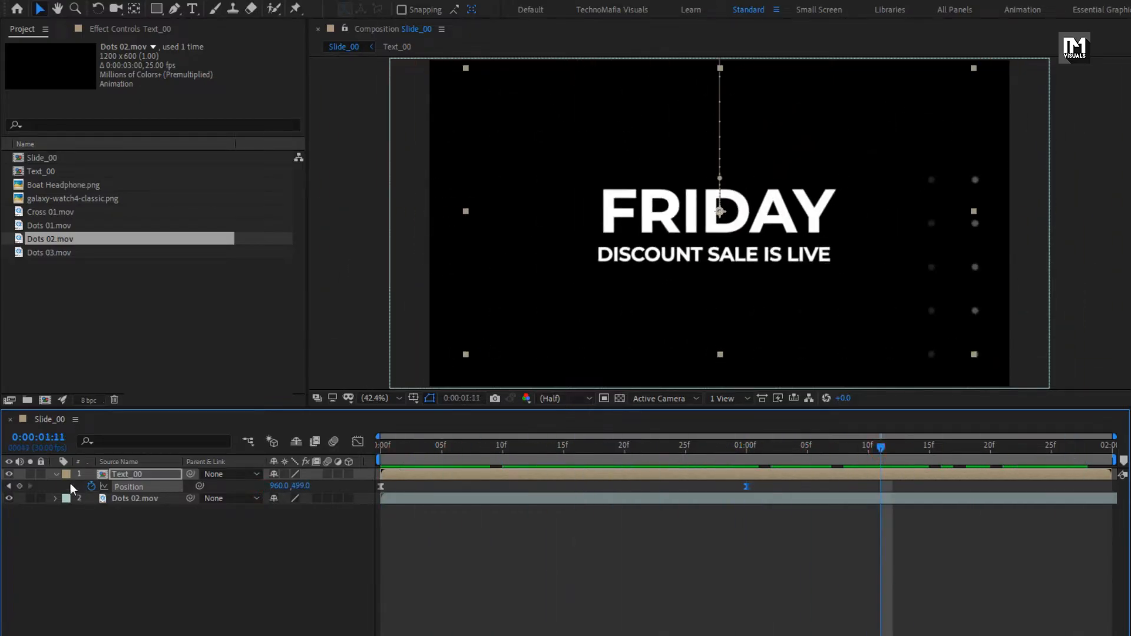
left_click(57, 474)
left_click(62, 507)
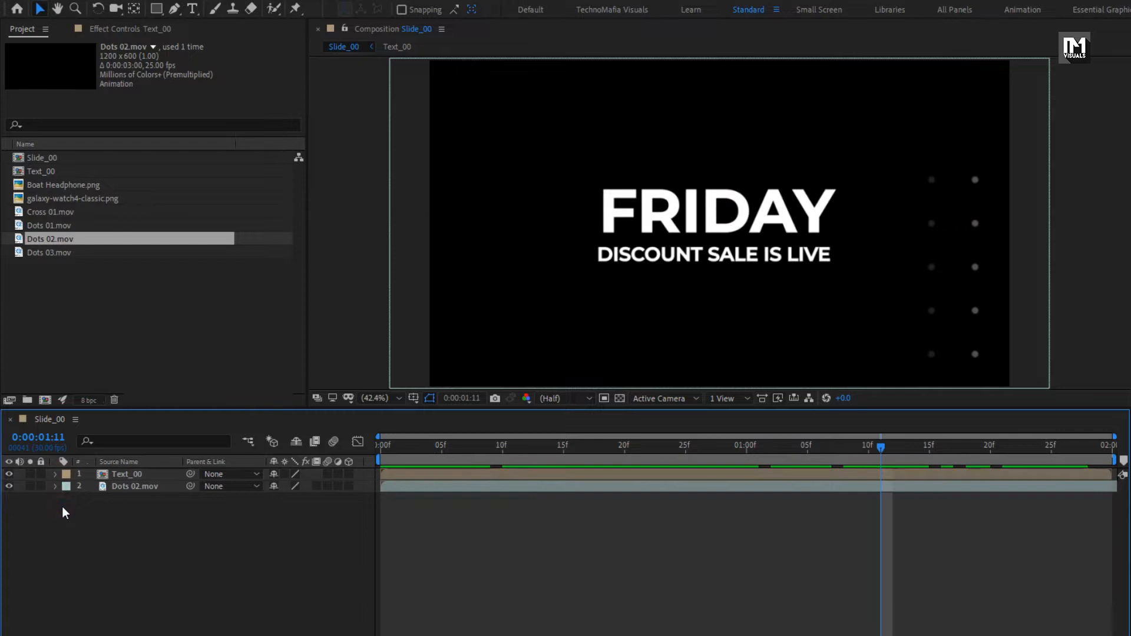
Create a new 1920 x 1080, 30 fps composition named Slide_01 with a duration of 0:00:05:00
key("ctrl+n")
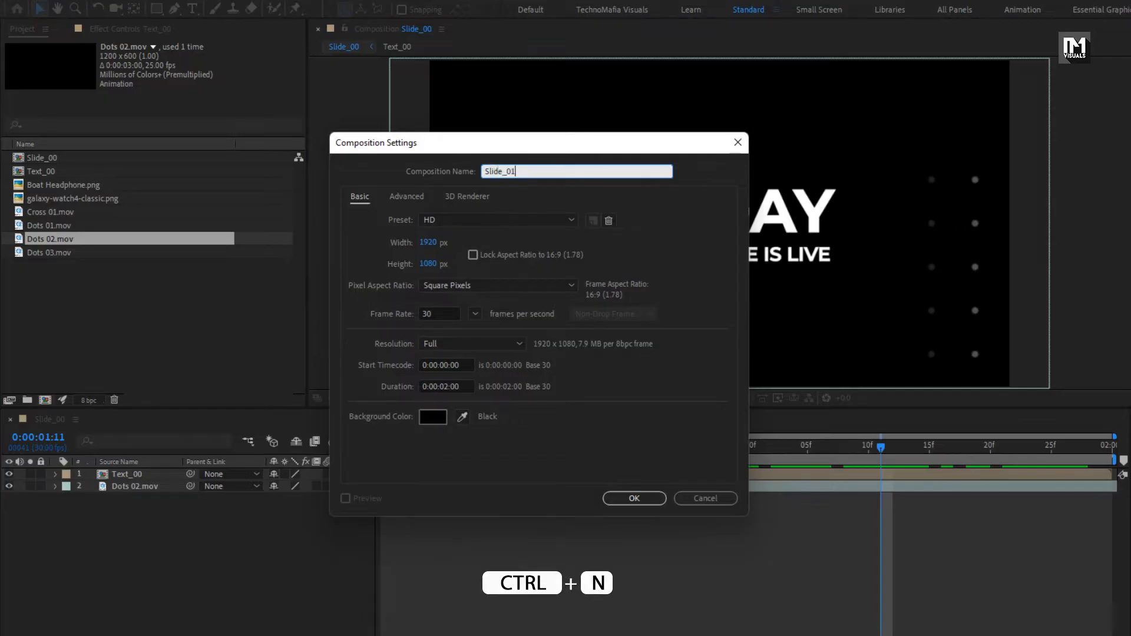
left_click(447, 387)
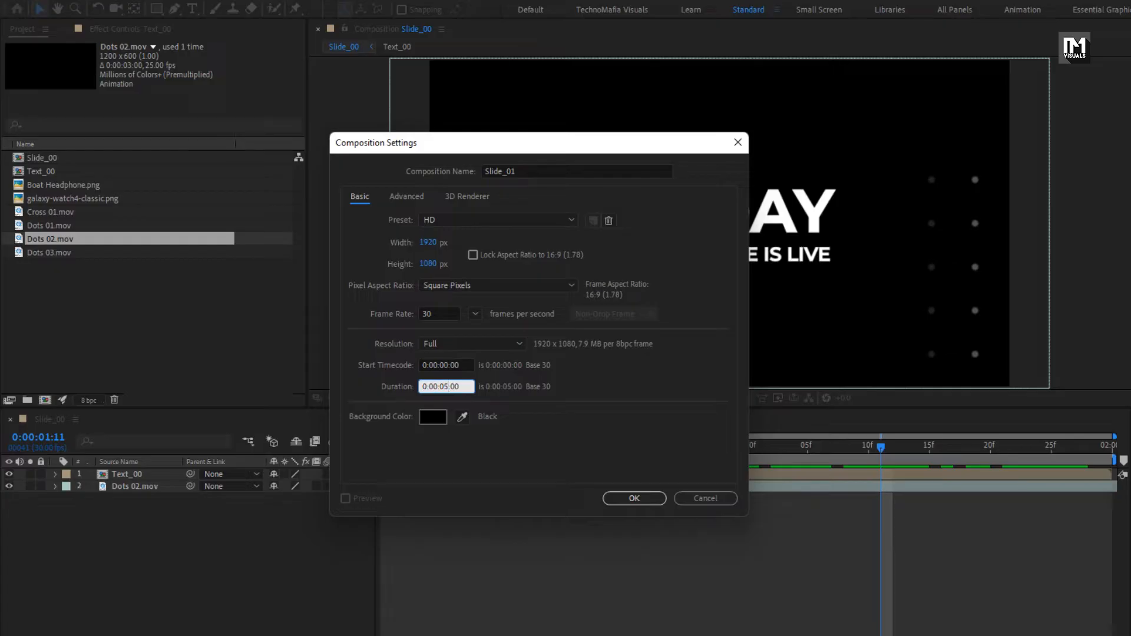
left_click(639, 498)
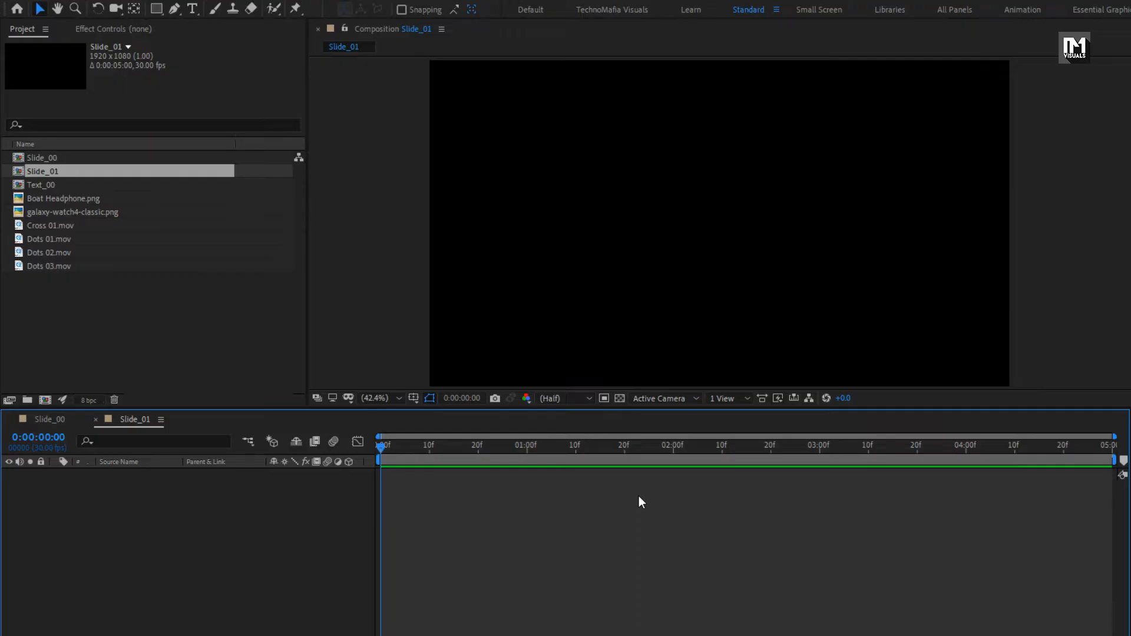
Add the text SAMSUNG in the upper-left area of the Slide_01 frame, in all caps with faux bold at 94 px
left_click(192, 9)
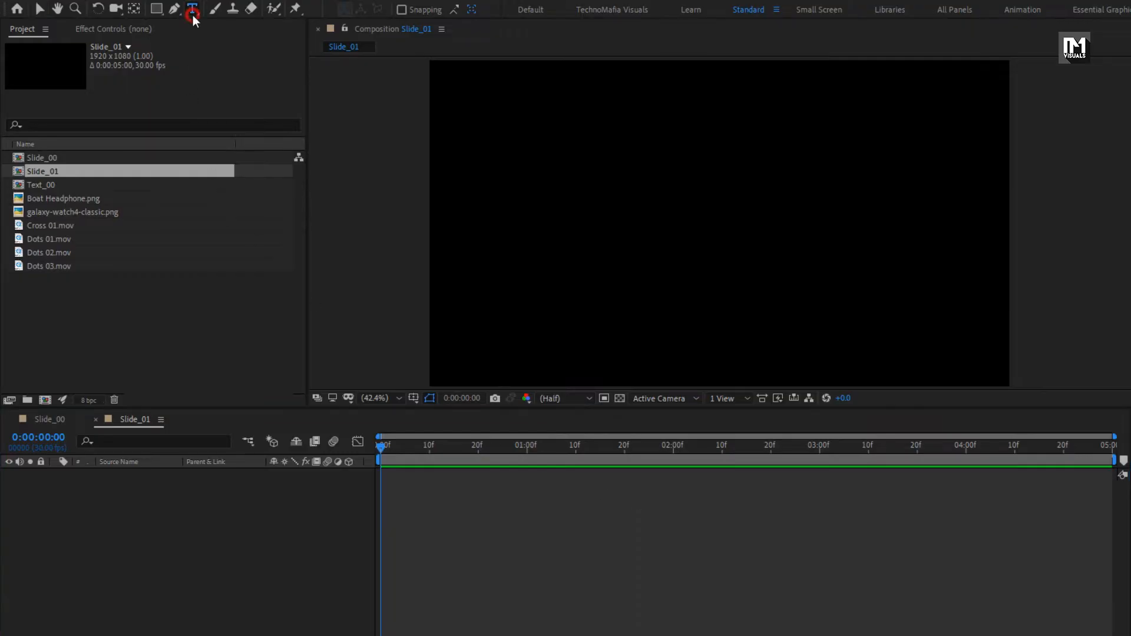
left_click(533, 210)
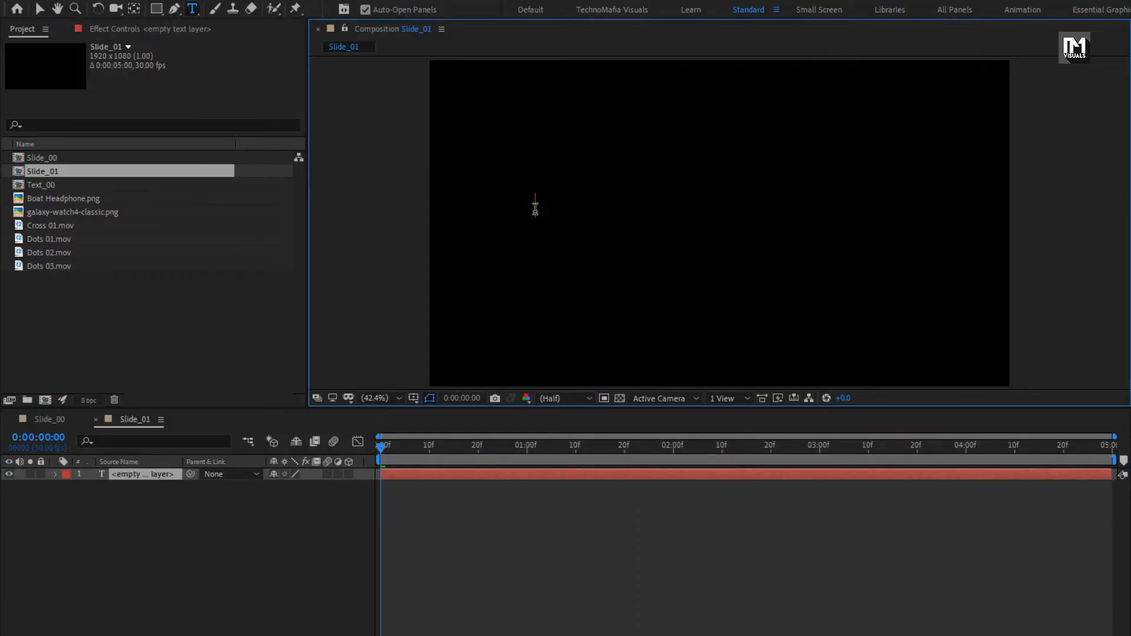
type("Samsun")
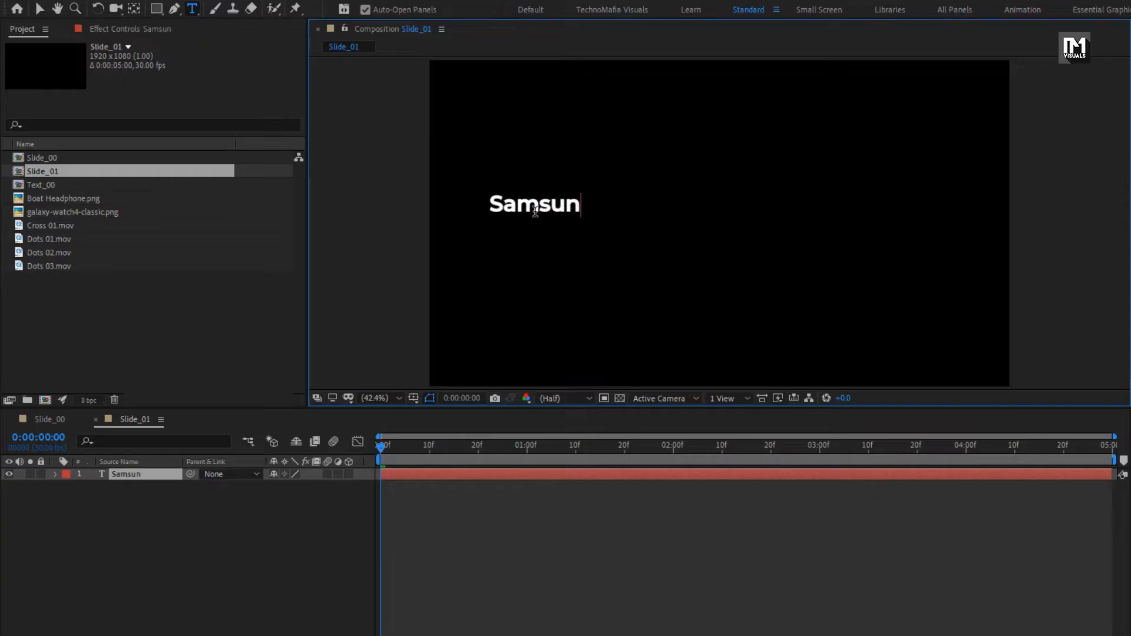
type("g")
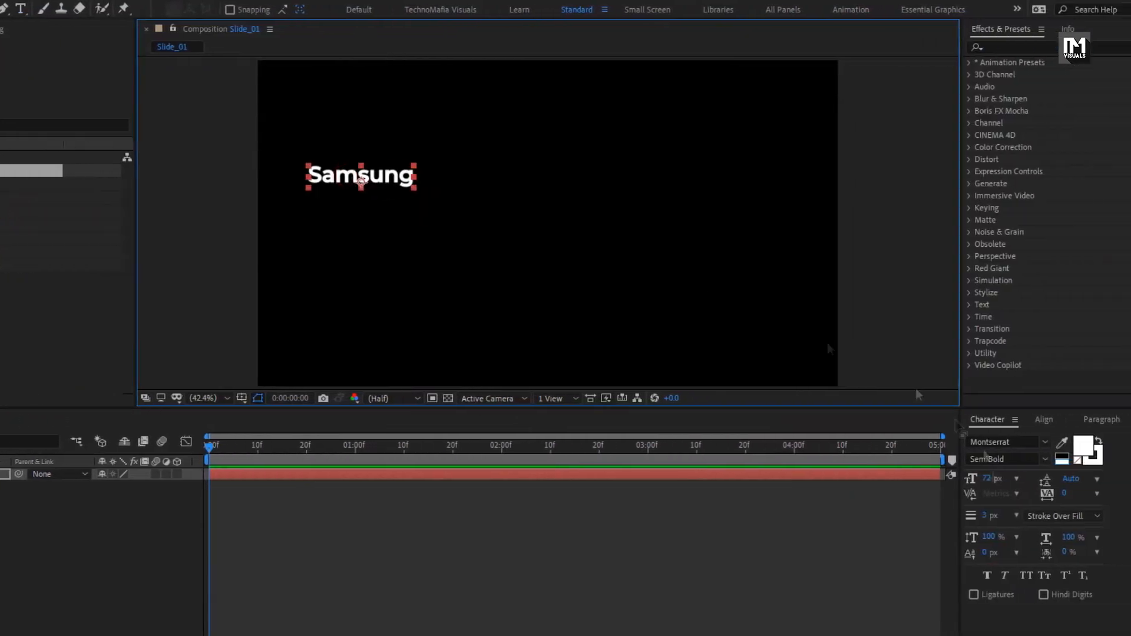
left_click(1024, 577)
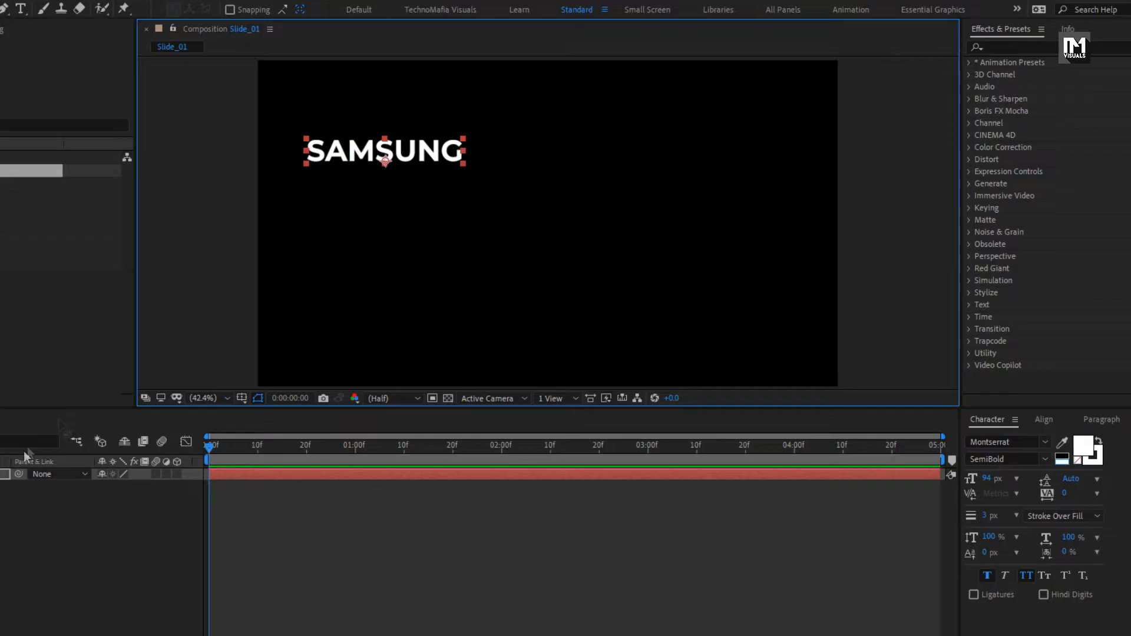
Add a second text layer reading GALAXY WATCH 4 on two lines, placed below SAMSUNG
key("ctrl+t")
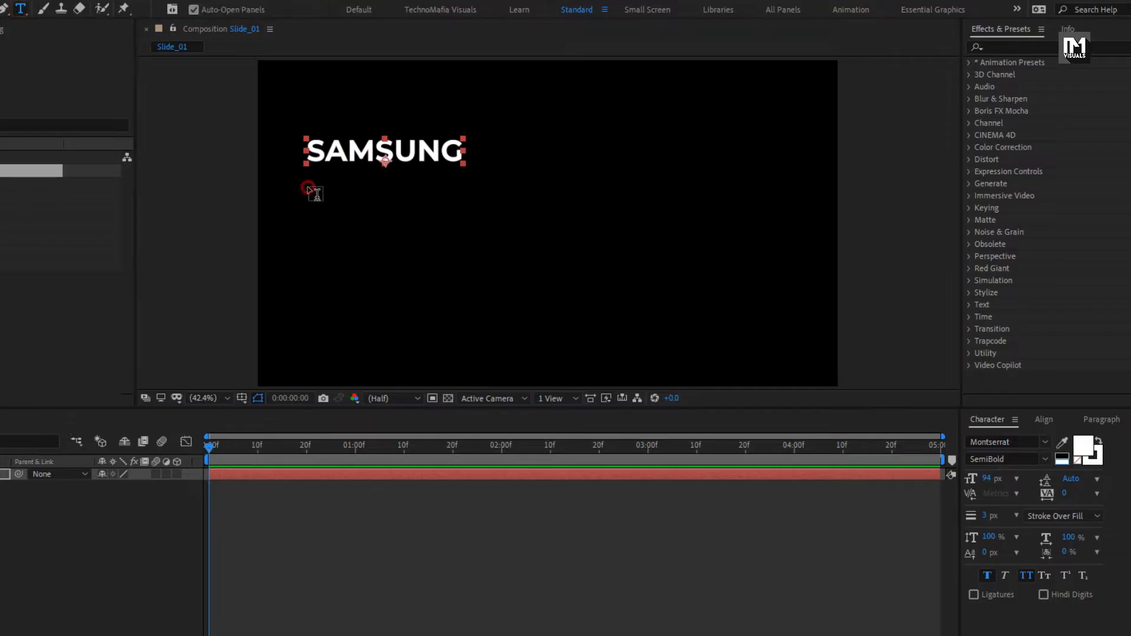
left_click(308, 203)
type("GALAXY WATCH 4")
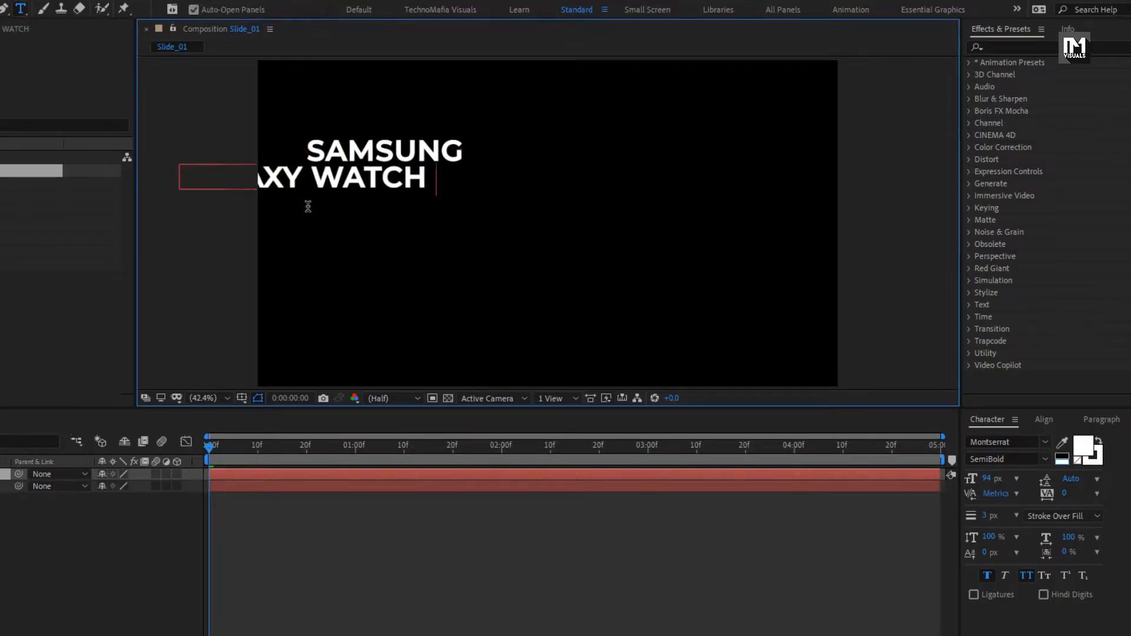
left_click(306, 183)
key("Return")
key("Escape")
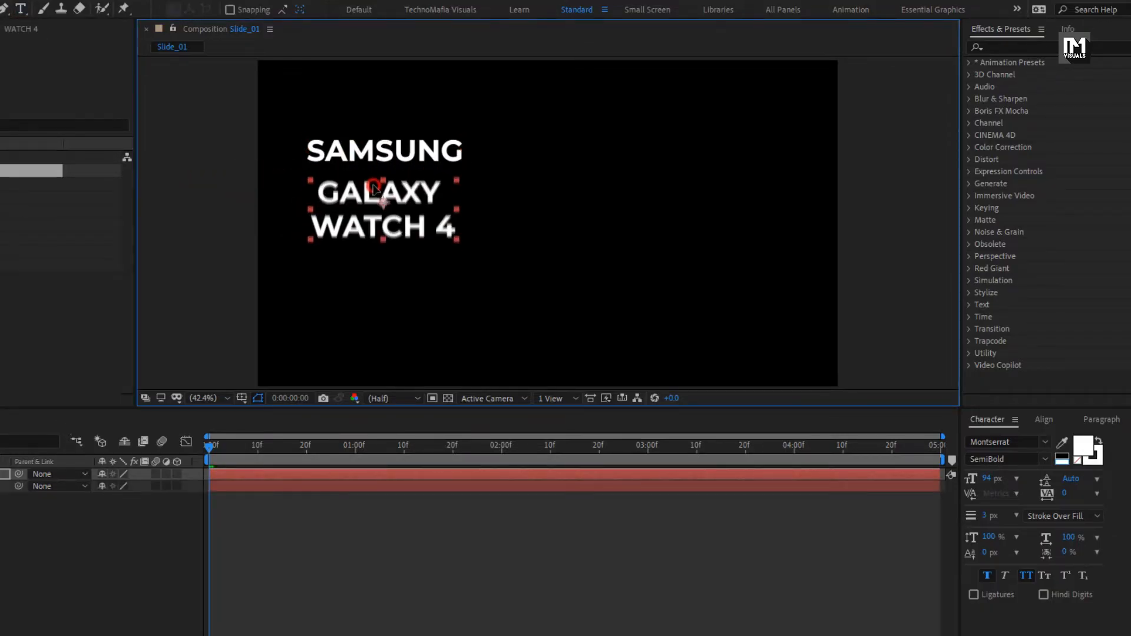
Set the GALAXY WATCH 4 text to the Bold font style at 144 px
left_click(1044, 459)
left_click(1002, 366)
left_click_drag(988, 479, 1017, 479)
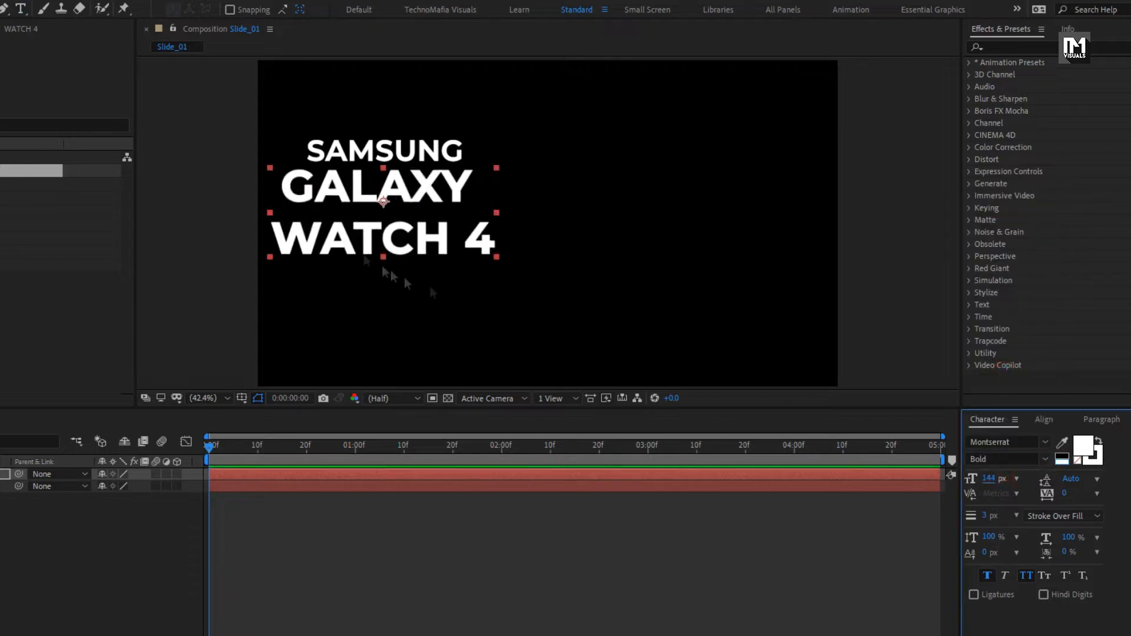
Shift GALAXY WATCH 4 right beneath SAMSUNG, set SAMSUNG to the SemiBold Italic style, and raise both text layers in the frame
left_click_drag(357, 249, 423, 247)
left_click(383, 151)
left_click(1044, 459)
left_click(1001, 354)
left_click_drag(386, 156, 385, 133)
left_click_drag(372, 191, 375, 165)
Add a text layer reading PRODUCT DESCRIPTION below GALAXY WATCH 4
left_click(21, 9)
left_click(318, 267)
type("OR")
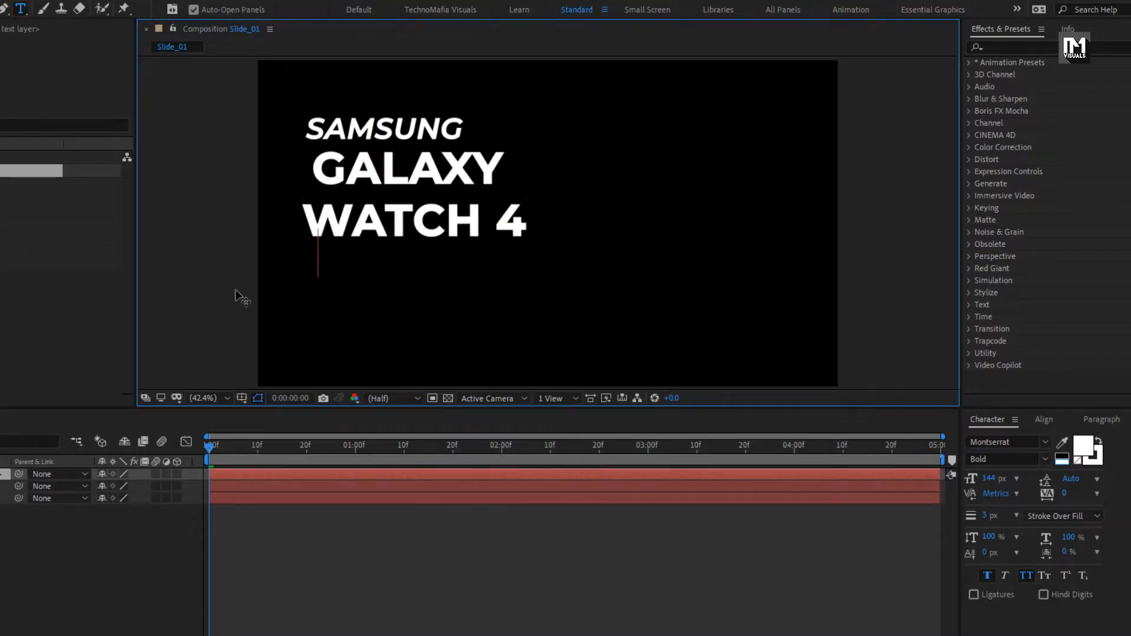
type("PRODUCT DESCRIPTION")
key("Escape")
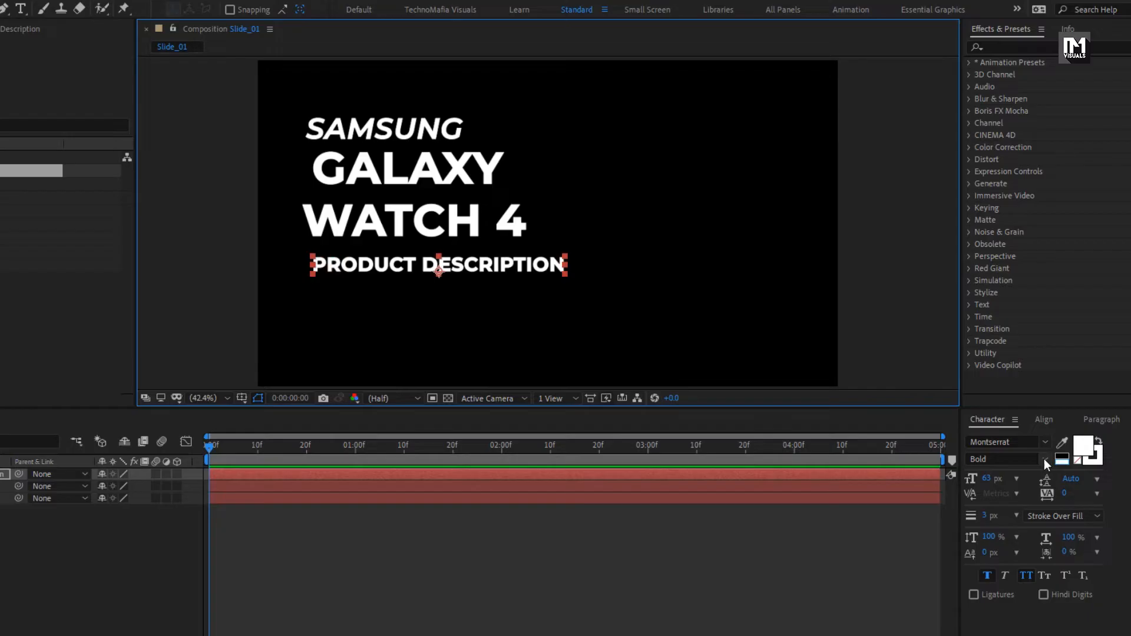
Set PRODUCT DESCRIPTION to Medium Italic at 32 px and position it directly under WATCH 4, near its left edge
left_click(1044, 458)
left_click(1010, 323)
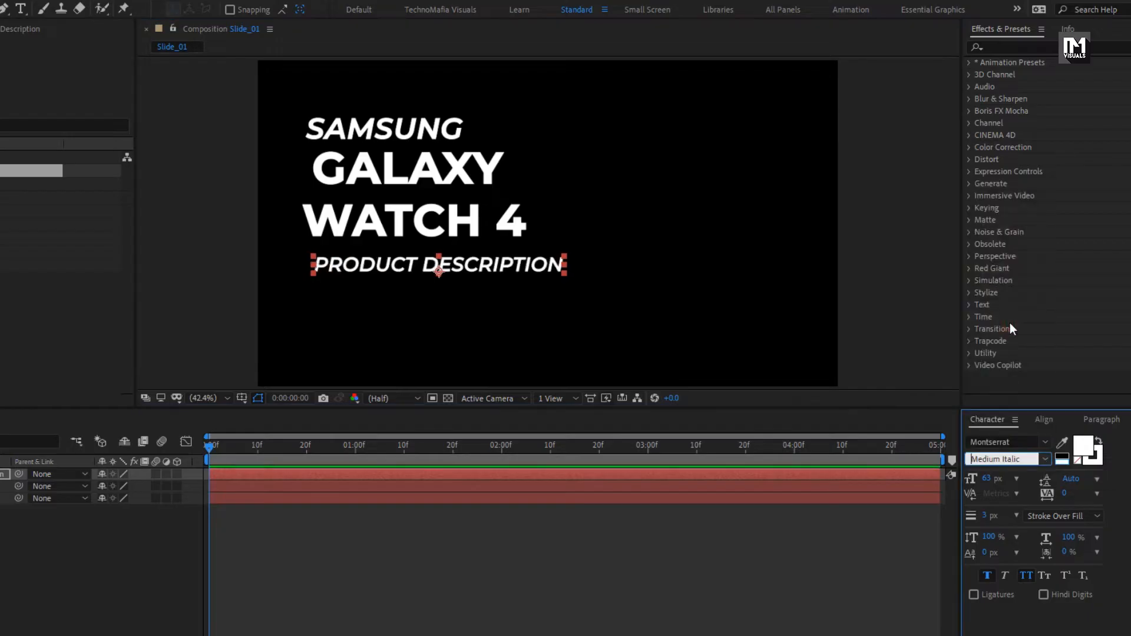
left_click_drag(988, 479, 969, 480)
left_click_drag(406, 267, 348, 258)
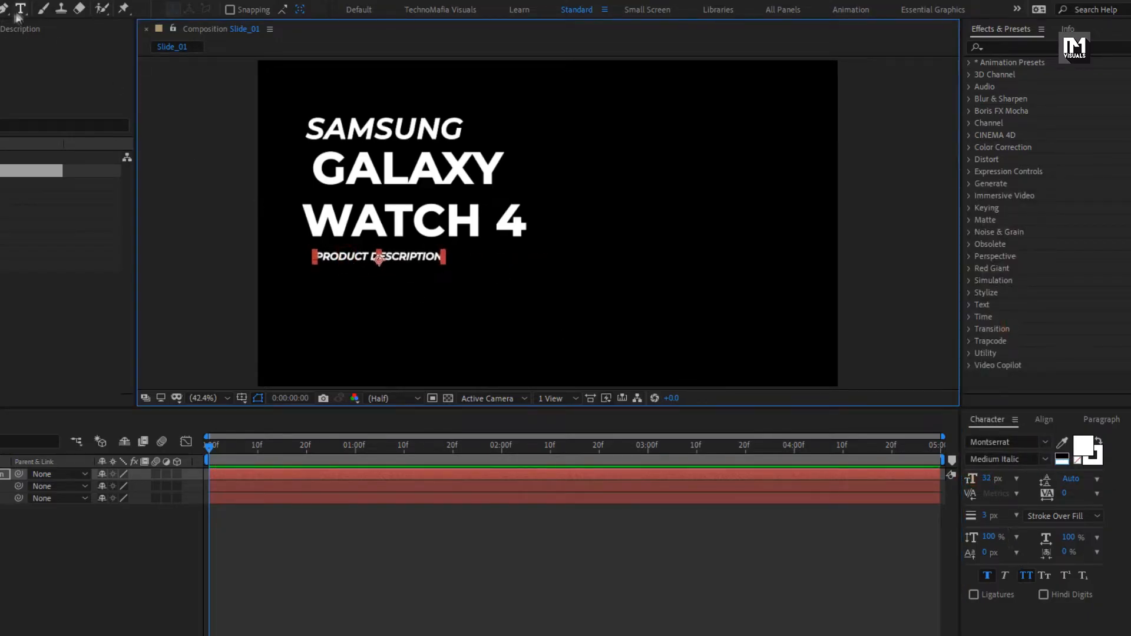
Add a two-line Lorem ipsum paragraph at 23 px with all caps off, placed just below PRODUCT DESCRIPTION
left_click(20, 9)
left_click(324, 290)
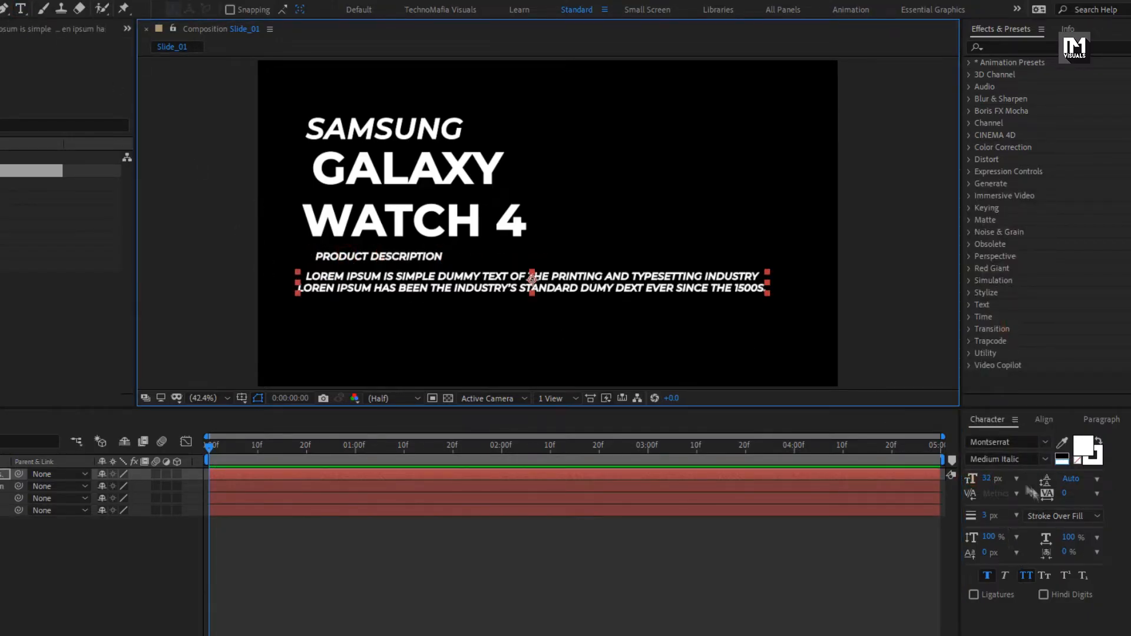
left_click(1027, 577)
left_click_drag(460, 284, 440, 281)
left_click_drag(992, 479, 987, 484)
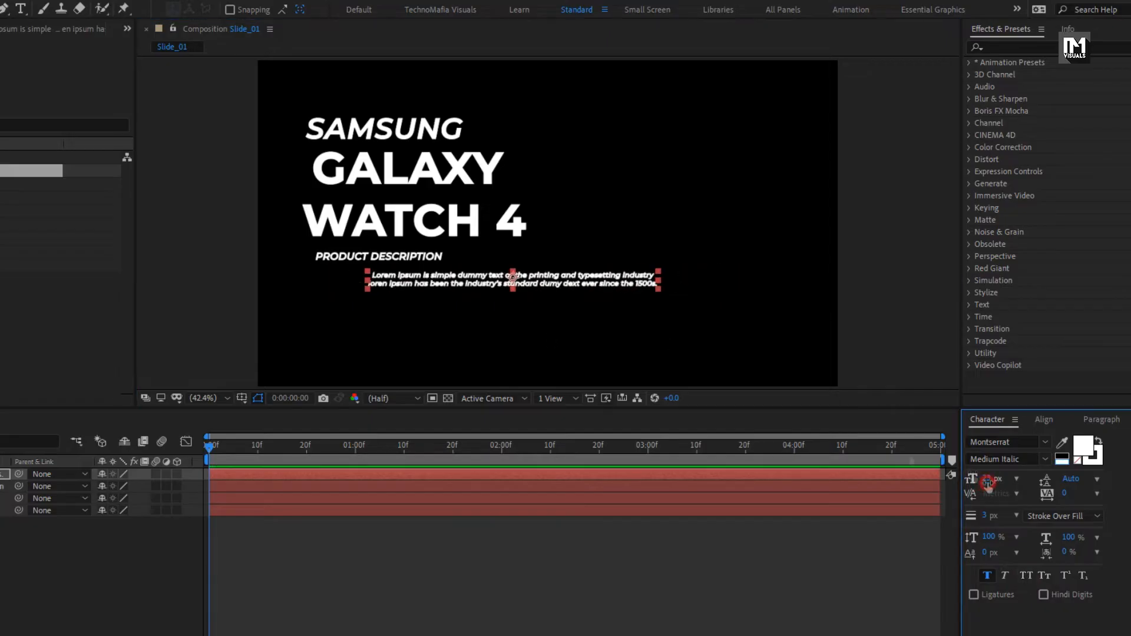
left_click_drag(469, 282, 412, 279)
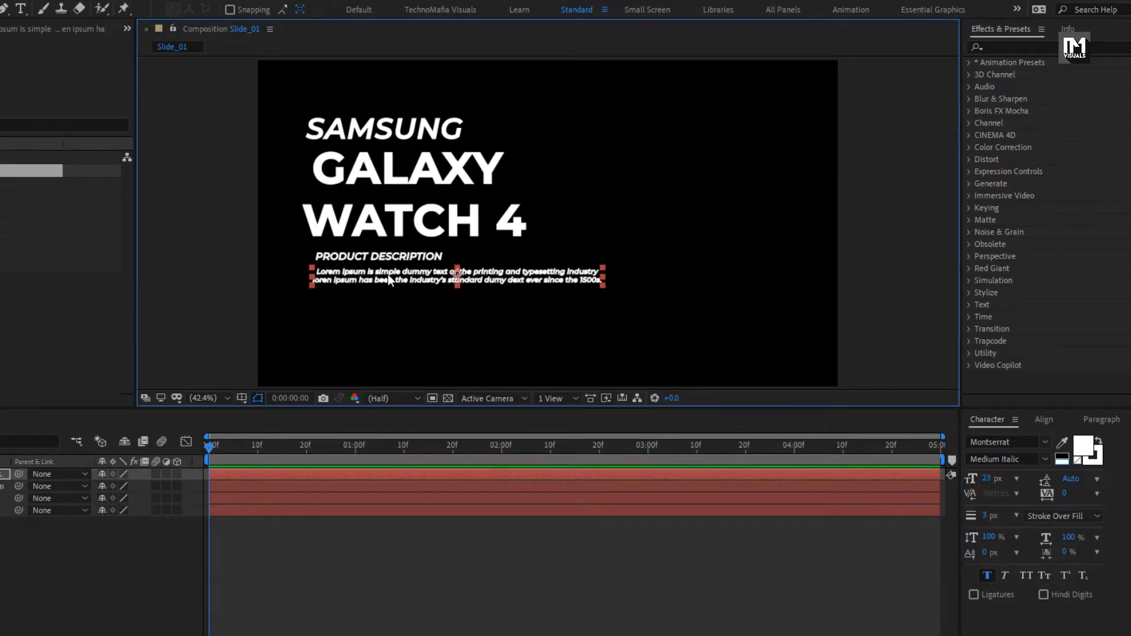
Add a $300 price text below the Lorem ipsum paragraph in the Black font style at 85 px
key("ctrl+t")
left_click(345, 321)
key("ctrl+Return")
key("v")
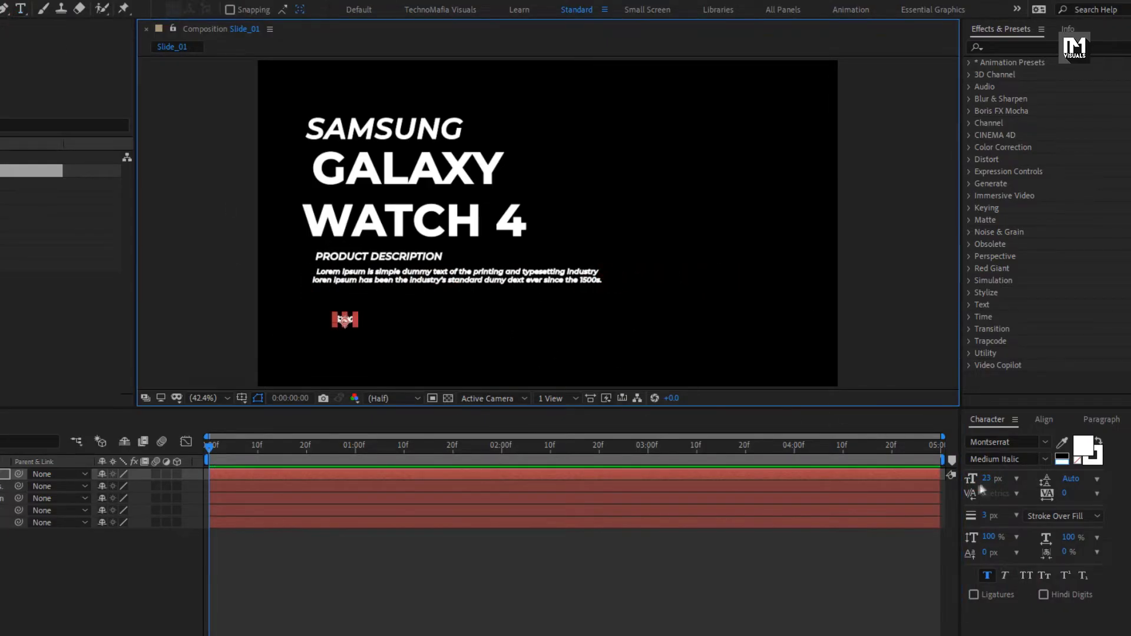
left_click_drag(985, 480, 1022, 476)
left_click_drag(347, 316, 357, 328)
left_click(1044, 460)
left_click(997, 429)
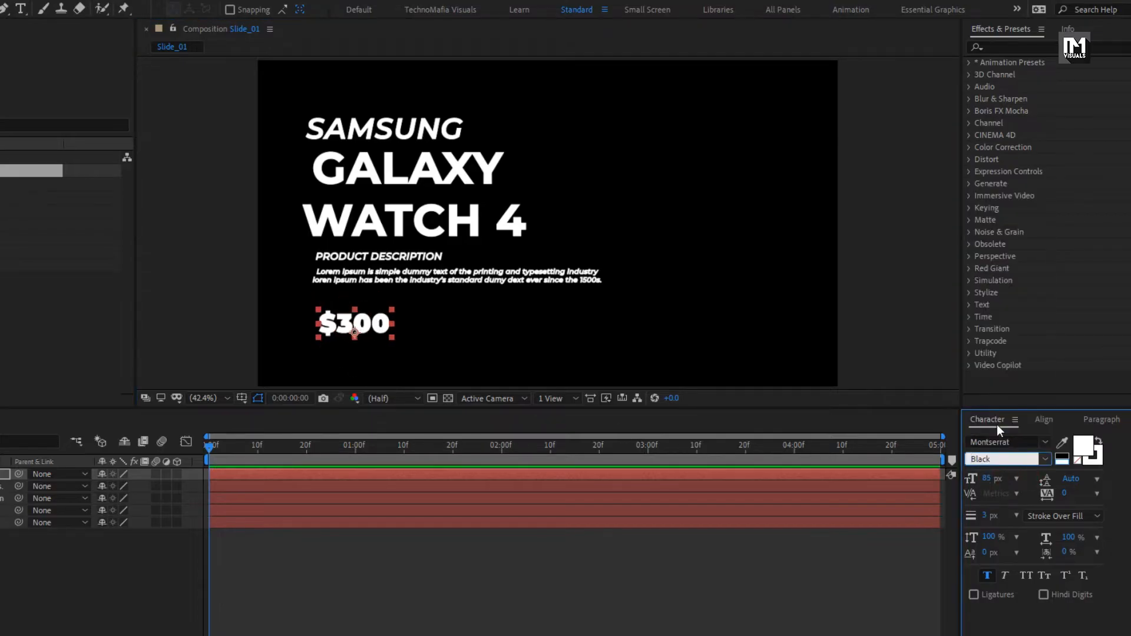
left_click(82, 561)
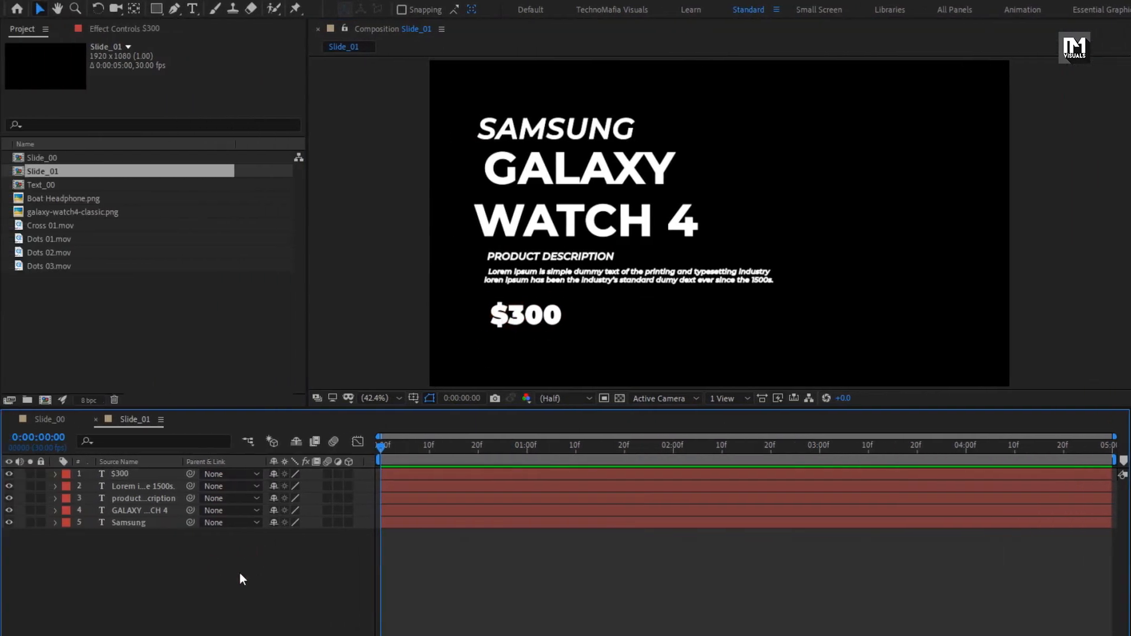
Set up the Rectangle tool with a solid colour fill and no stroke, with no layer selected
left_click(135, 524)
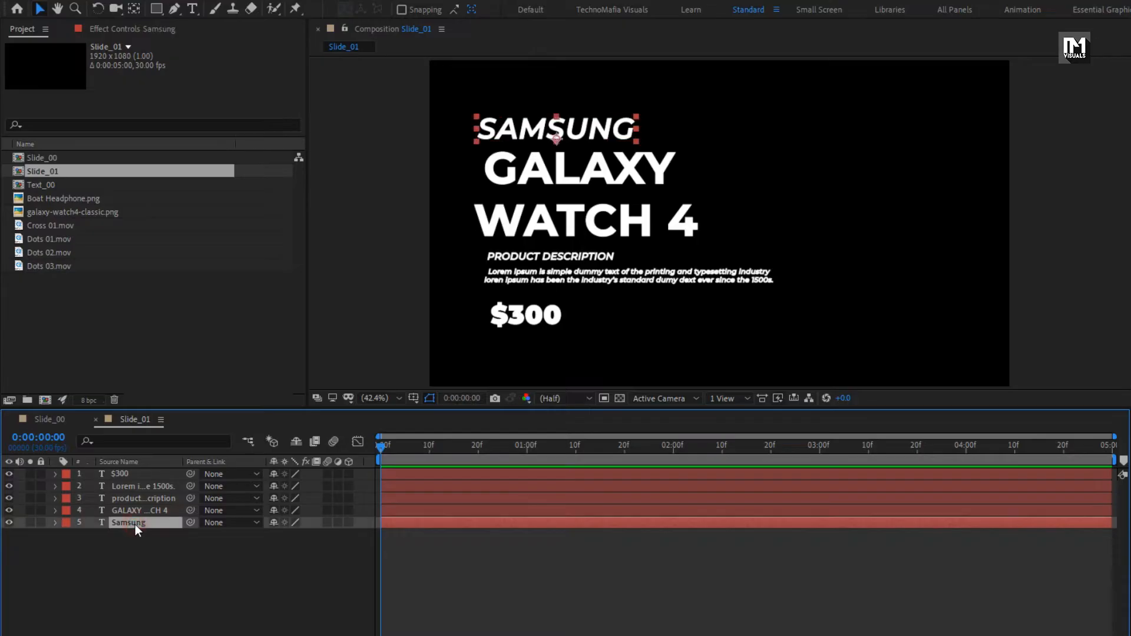
left_click(135, 543)
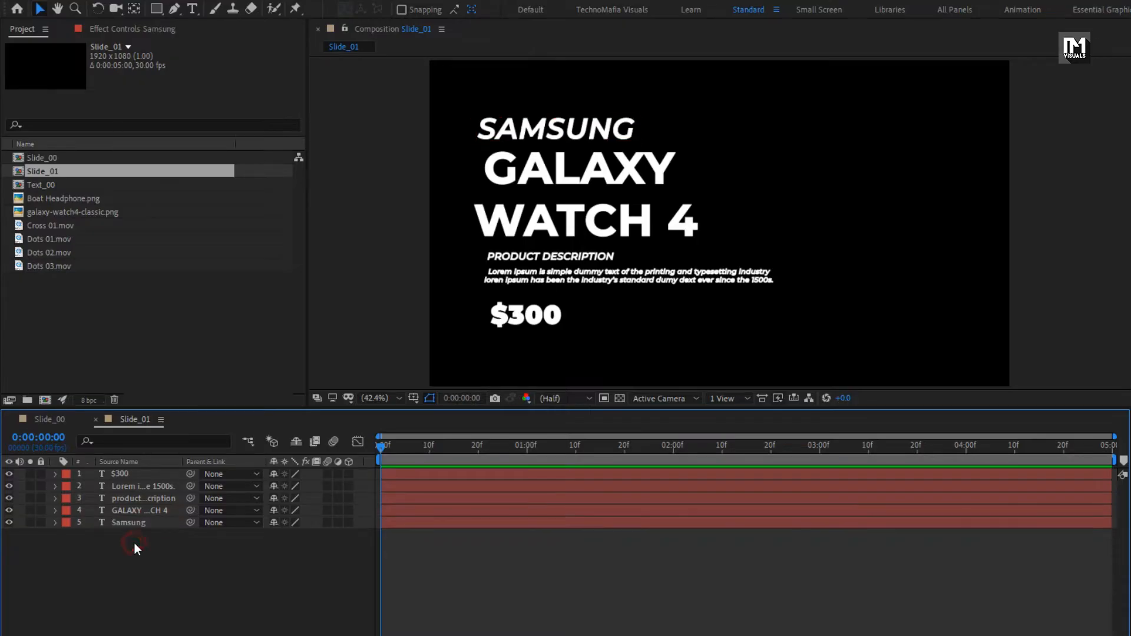
left_click(156, 10)
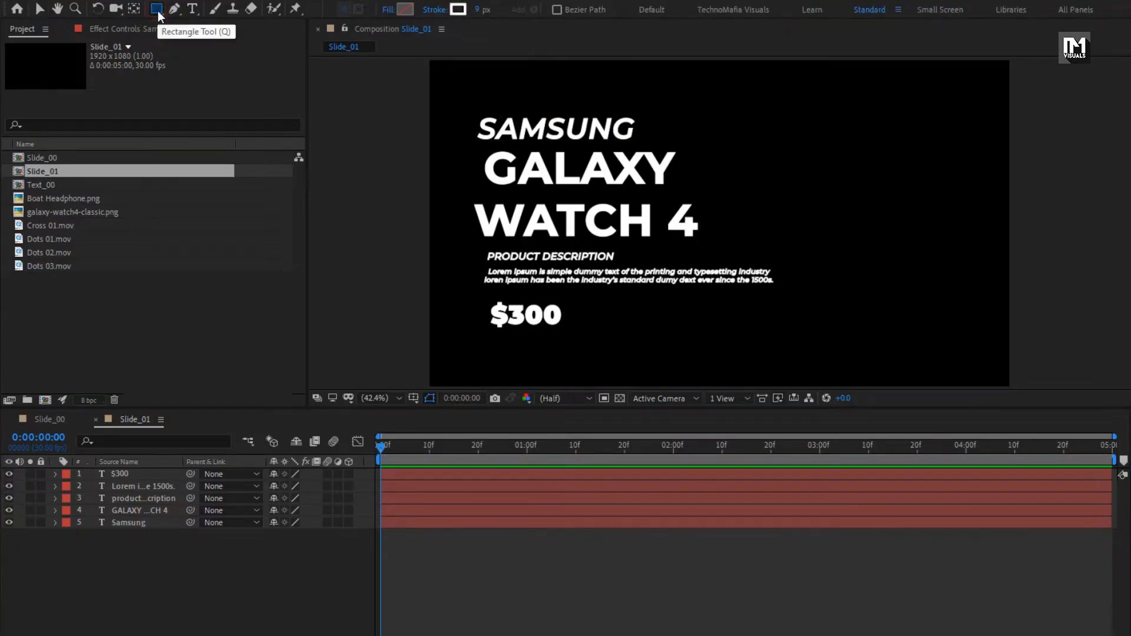
left_click(387, 9)
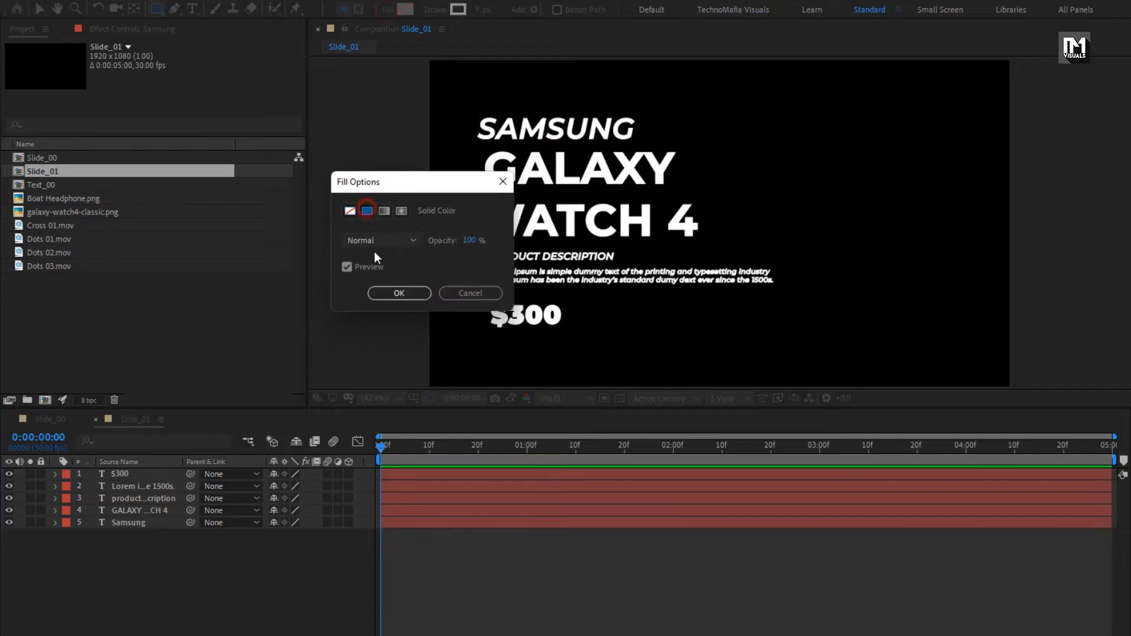
left_click(388, 294)
left_click(435, 10)
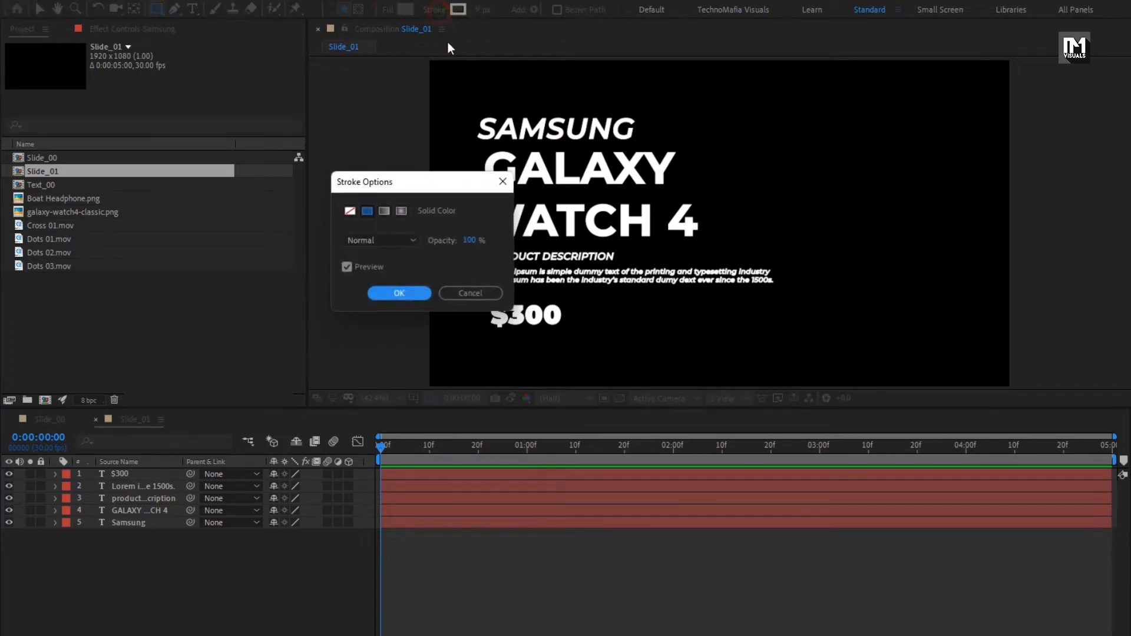
left_click(350, 210)
left_click(380, 295)
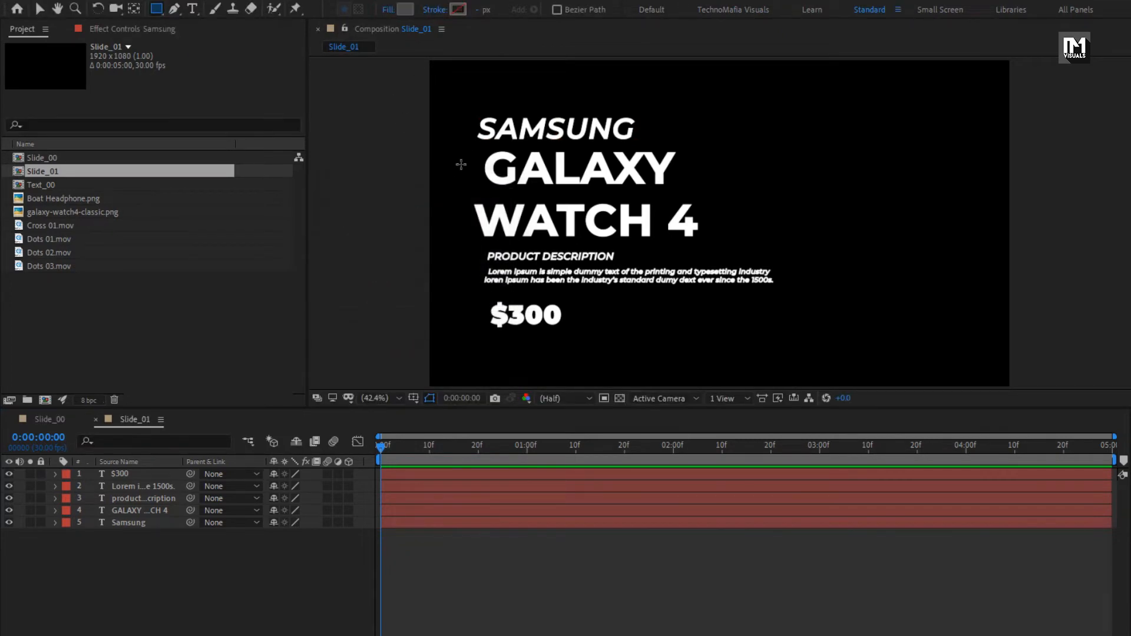
Draw a rectangle slightly larger than the SAMSUNG text around it and move its layer below the Samsung layer
scroll(461, 160, "up", 2)
key("space")
left_click_drag(422, 117, 757, 323)
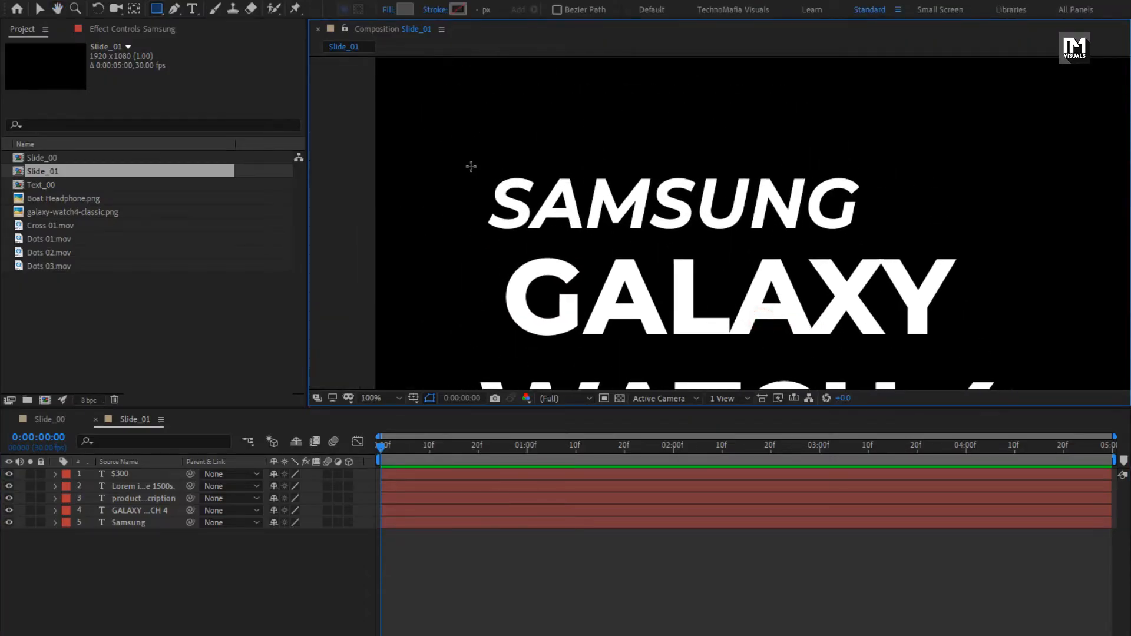
left_click_drag(466, 166, 766, 172)
left_click_drag(871, 172, 882, 247)
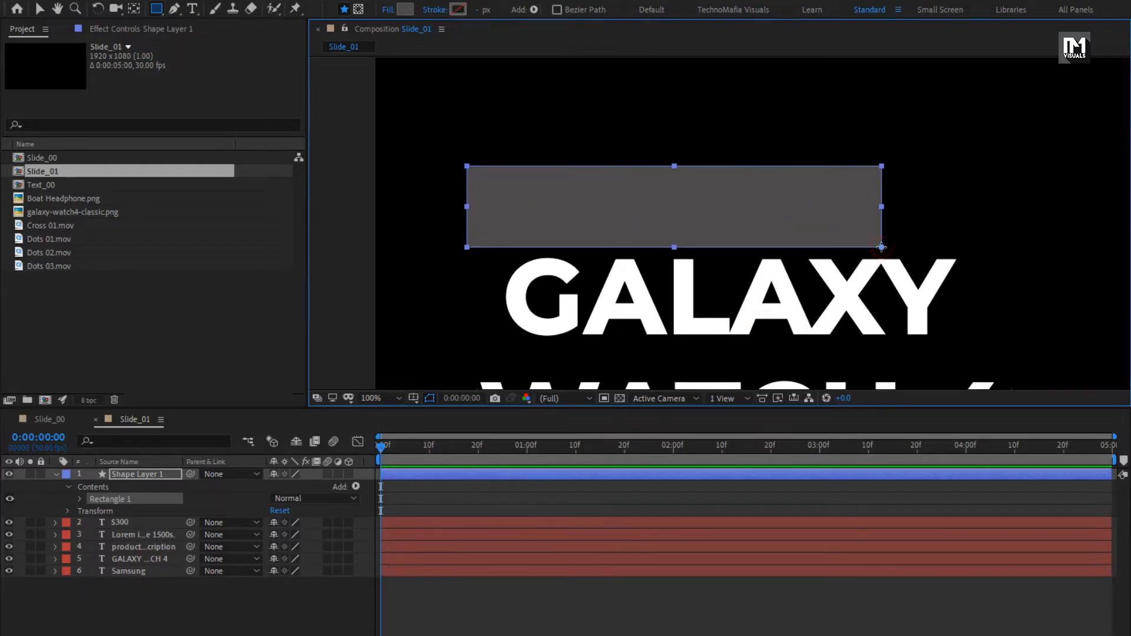
left_click(56, 474)
left_click_drag(132, 475, 144, 552)
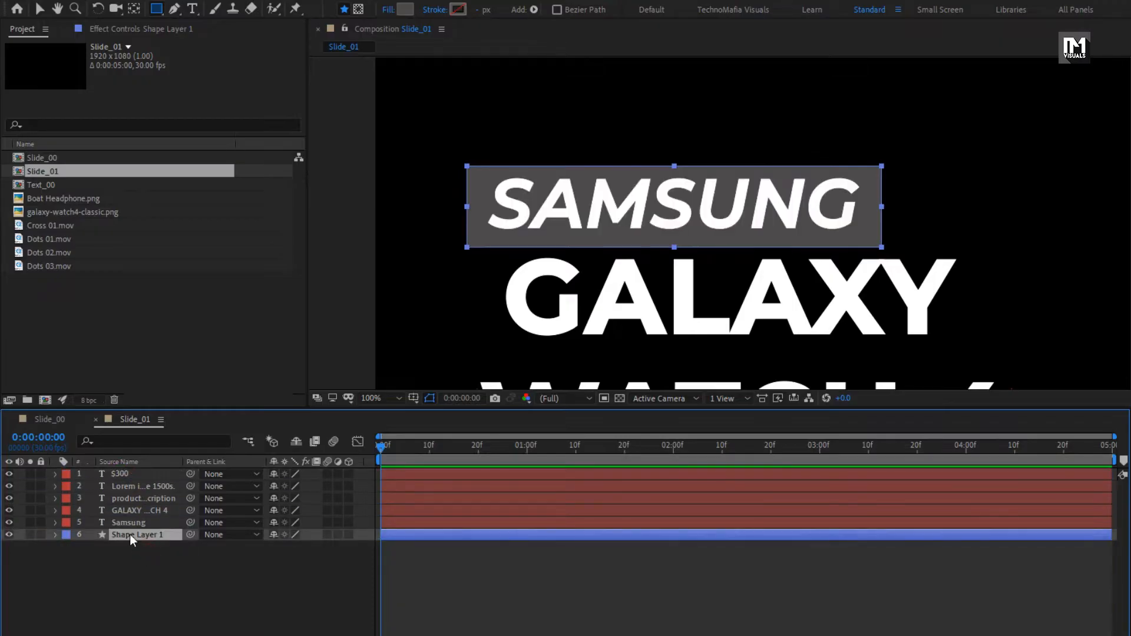
Apply the Fill effect to the rectangle behind SAMSUNG
left_click(984, 49)
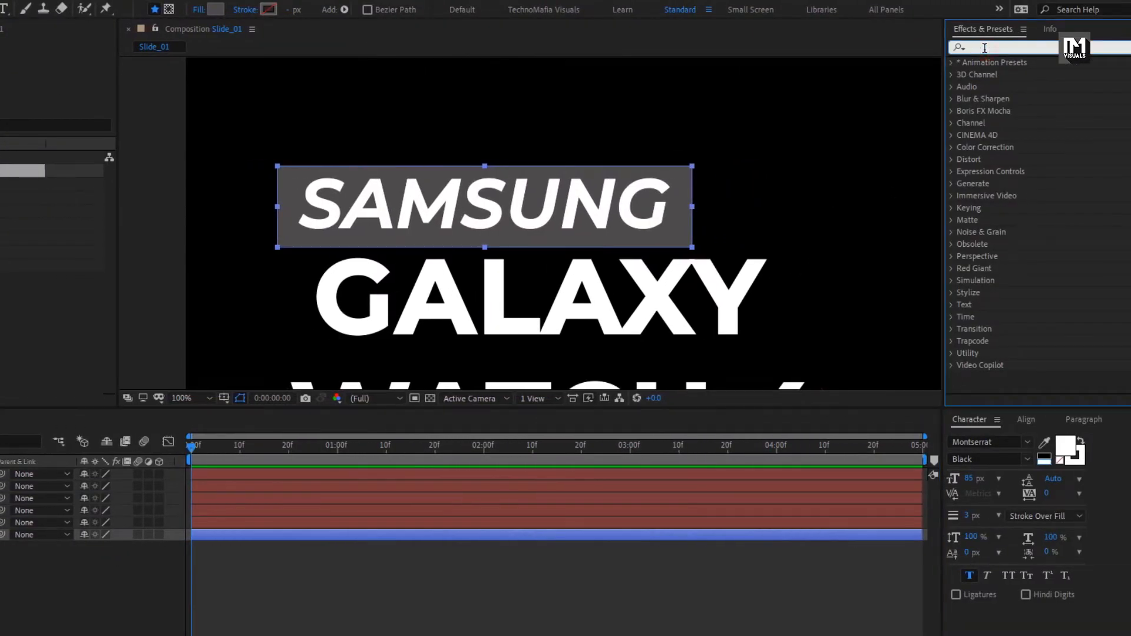
type("fill")
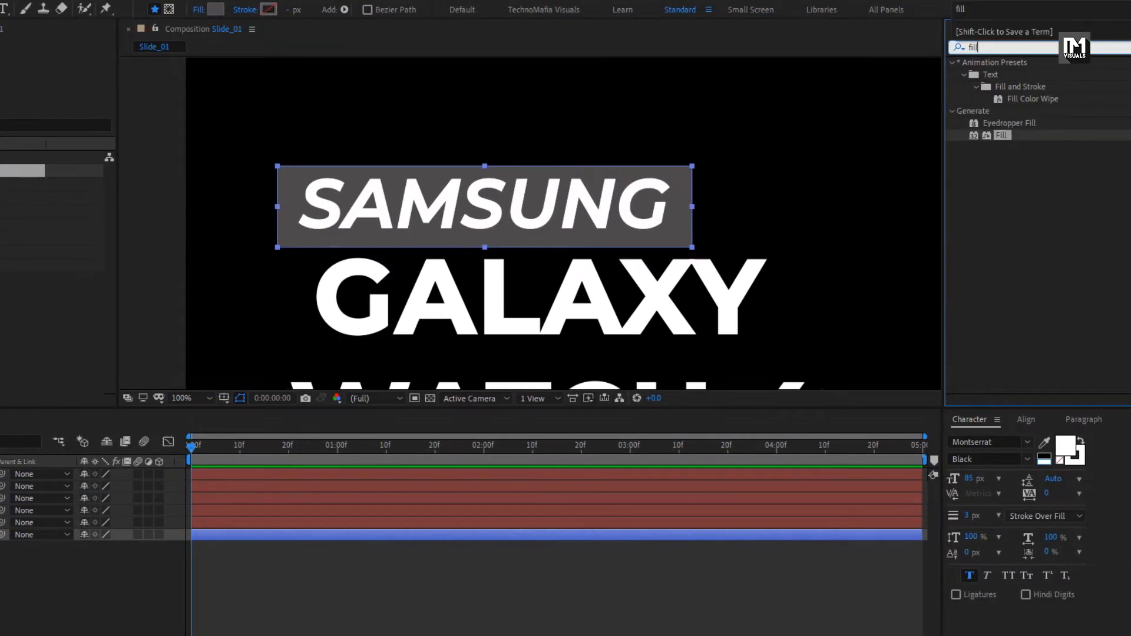
double_click(1002, 134)
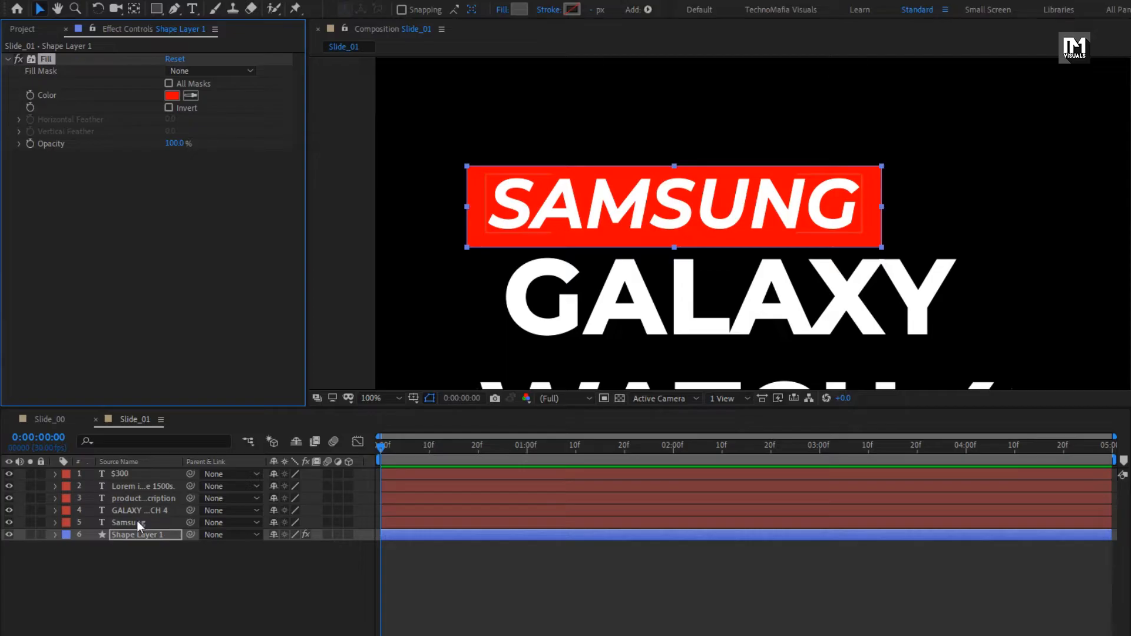
Apply the Fill effect to the SAMSUNG text and set its colour to black
left_click(136, 521)
double_click(1002, 136)
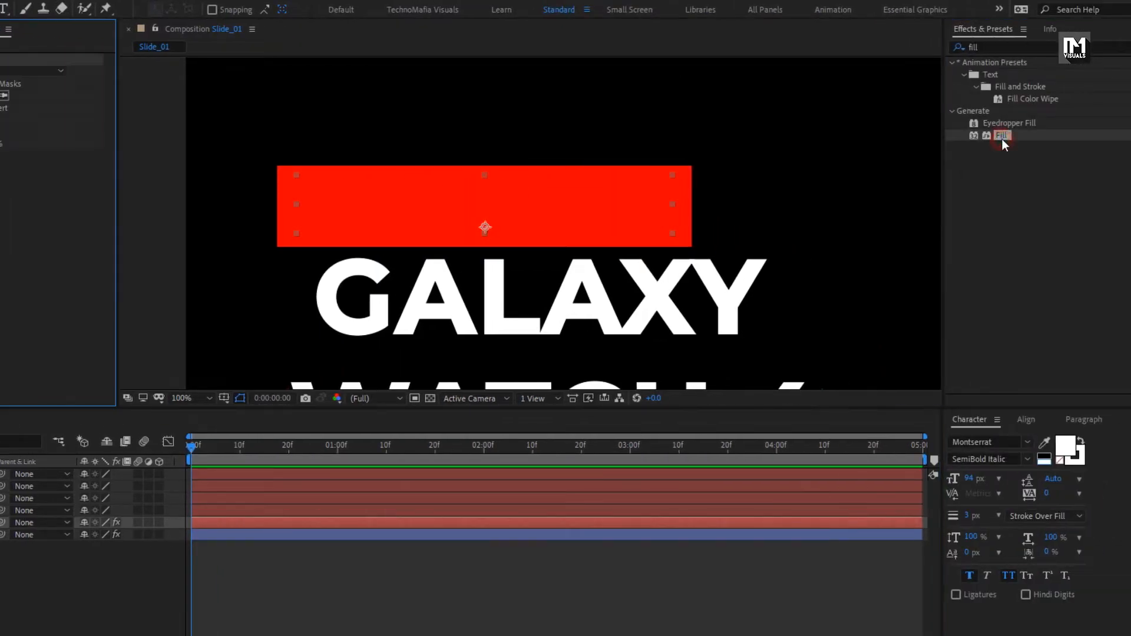
left_click(172, 95)
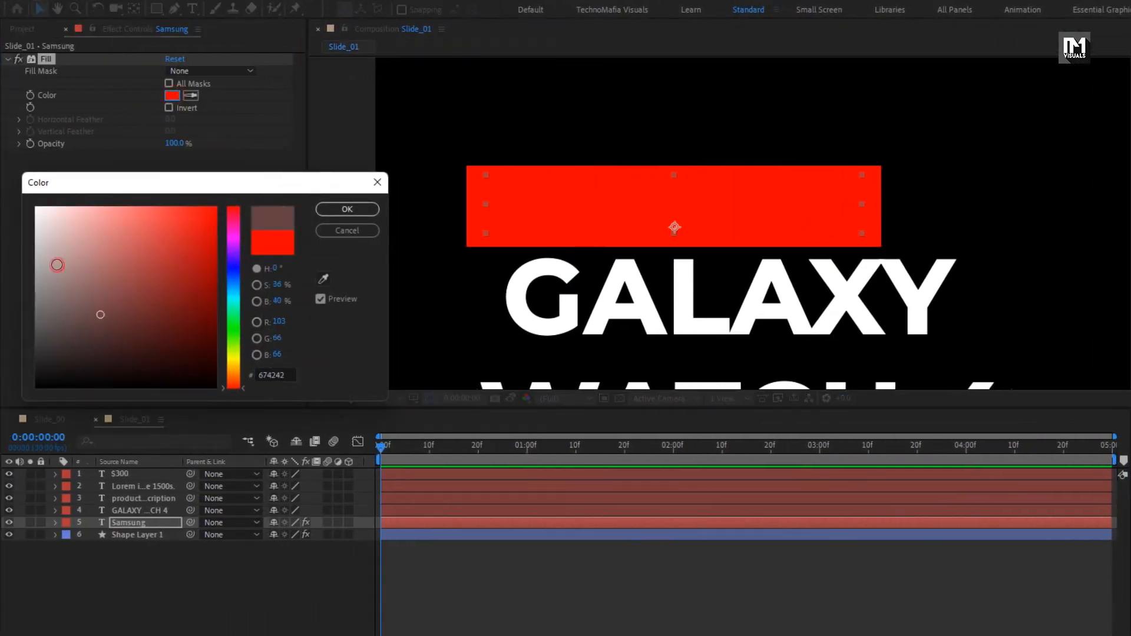
mouse_move(57, 264)
left_mouse_down()
mouse_move(8, 202)
mouse_move(26, 419)
left_mouse_up()
left_click(337, 208)
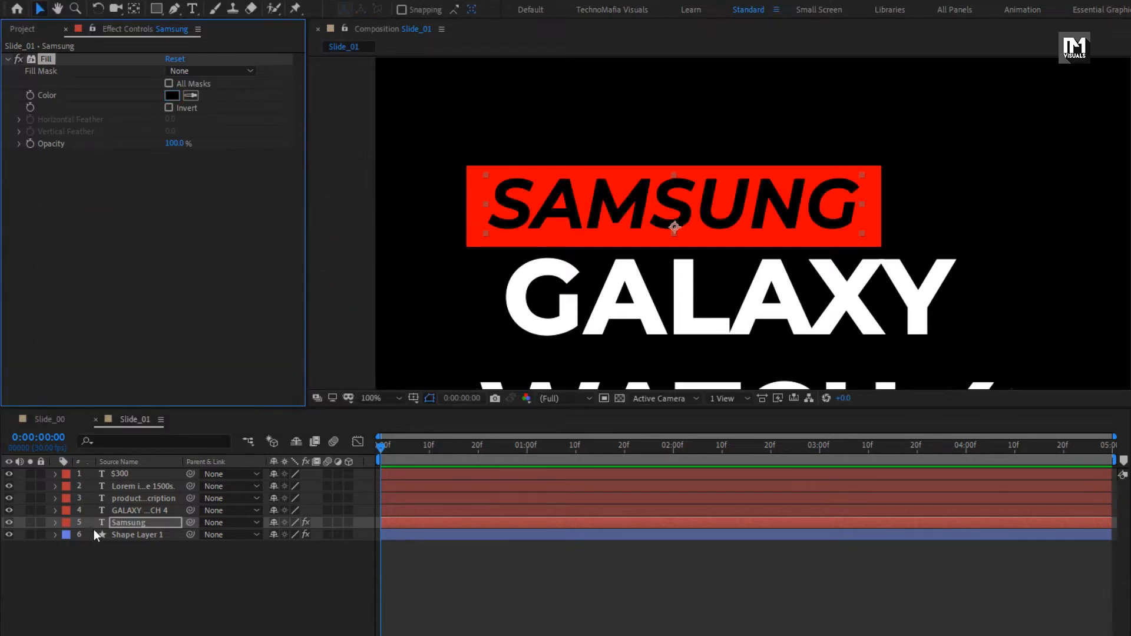
Change the Fill colour of the rectangle behind SAMSUNG to white
left_click(118, 535)
left_click(172, 95)
left_click_drag(153, 316, 3, 170)
left_click(364, 214)
Draw a rectangle around the $300 price and move its layer directly below the $300 layer
key("space")
left_click_drag(732, 260, 727, 99)
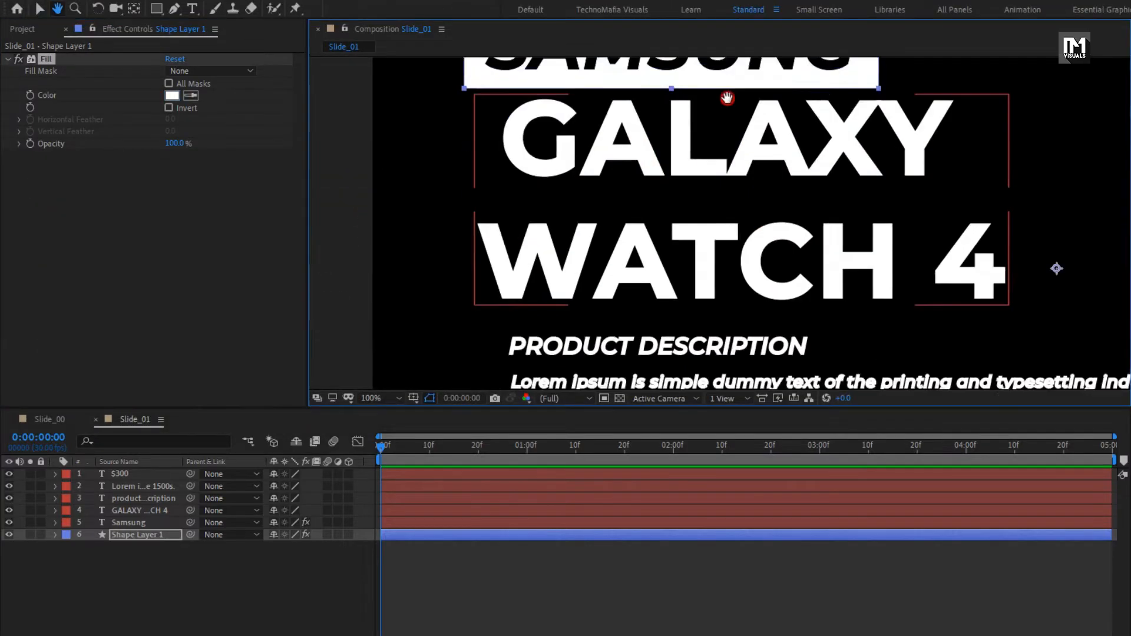
left_click_drag(722, 351, 698, 131)
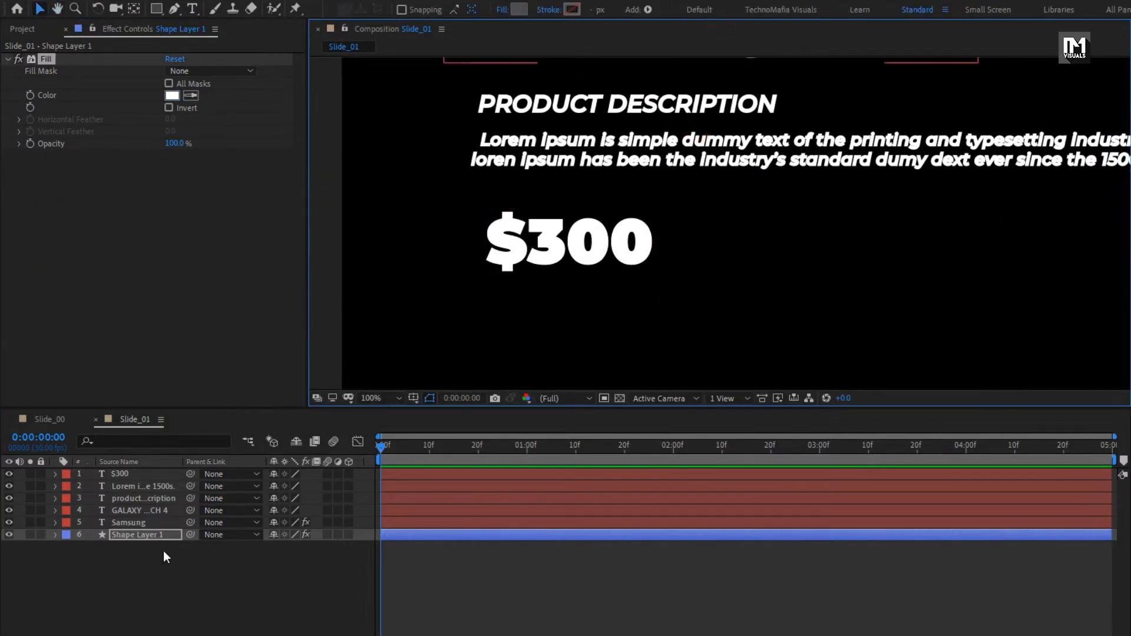
left_click(148, 582)
left_click(157, 8)
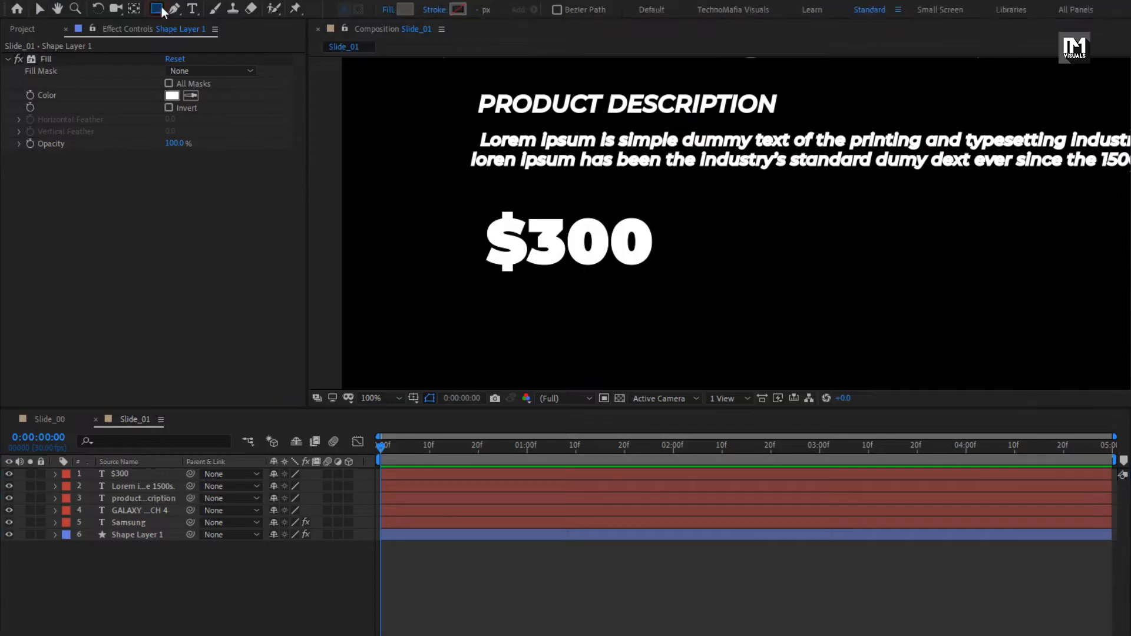
mouse_move(474, 202)
left_mouse_down()
mouse_move(697, 232)
mouse_move(687, 279)
left_mouse_up()
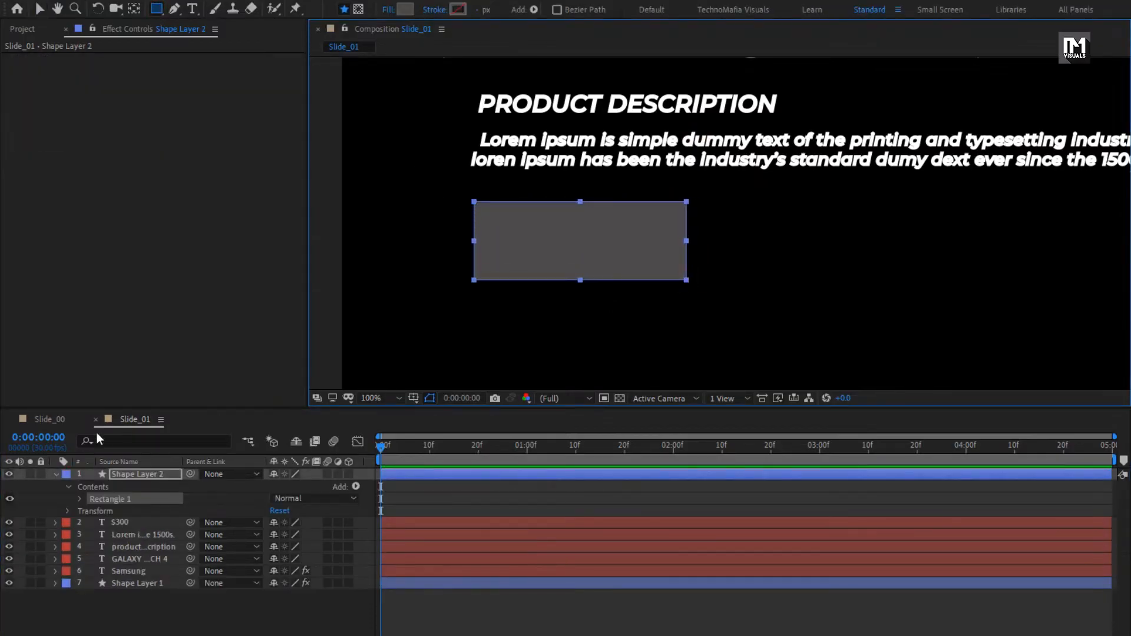
left_click(56, 474)
left_click(128, 474)
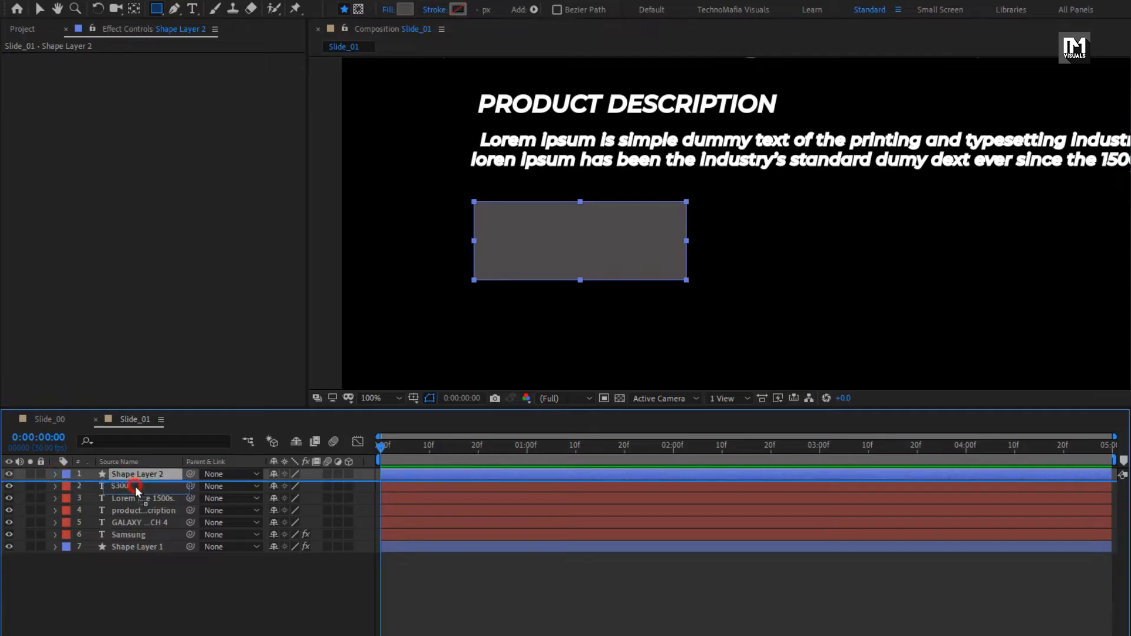
left_click_drag(136, 486, 136, 490)
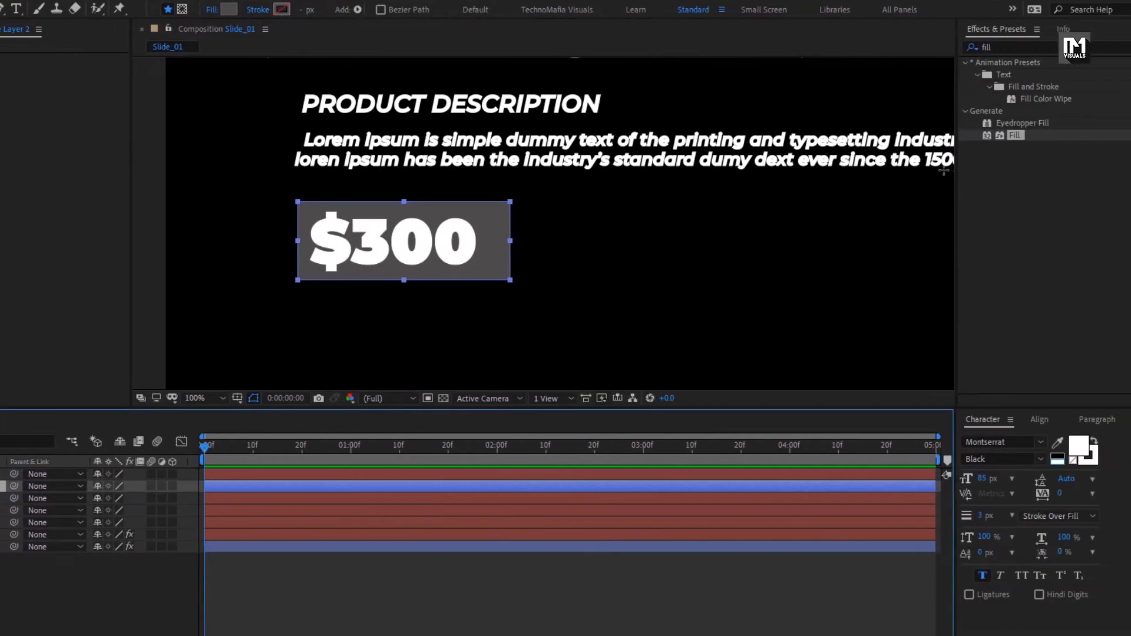
Apply the Fill effect to the rectangle behind $300 and set its colour to white
double_click(1015, 135)
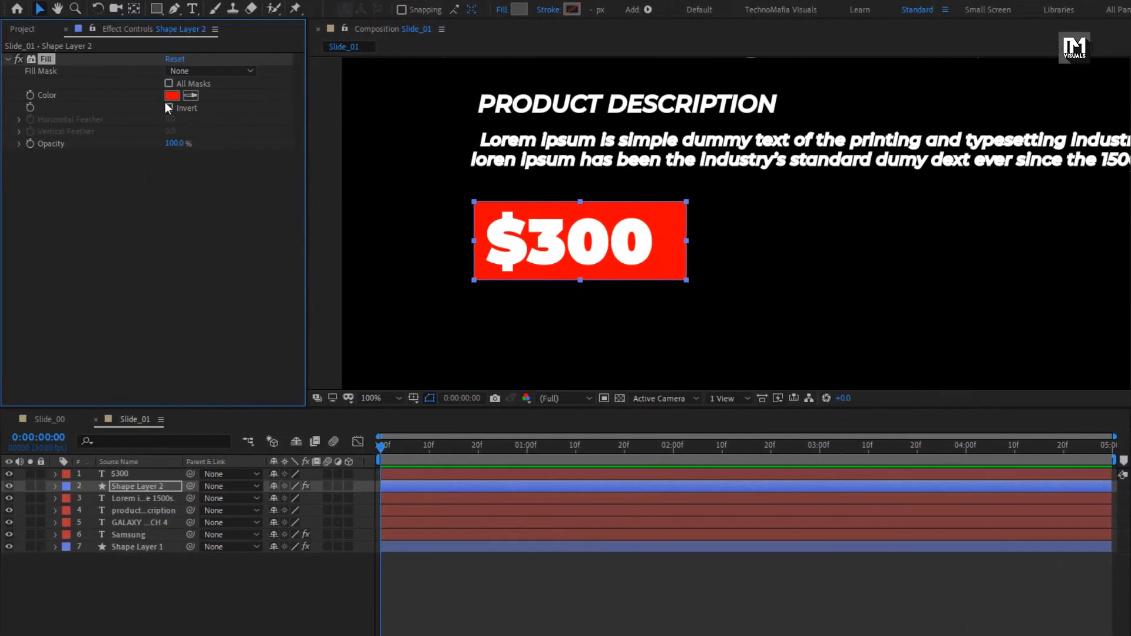
left_click(172, 96)
left_click(36, 207)
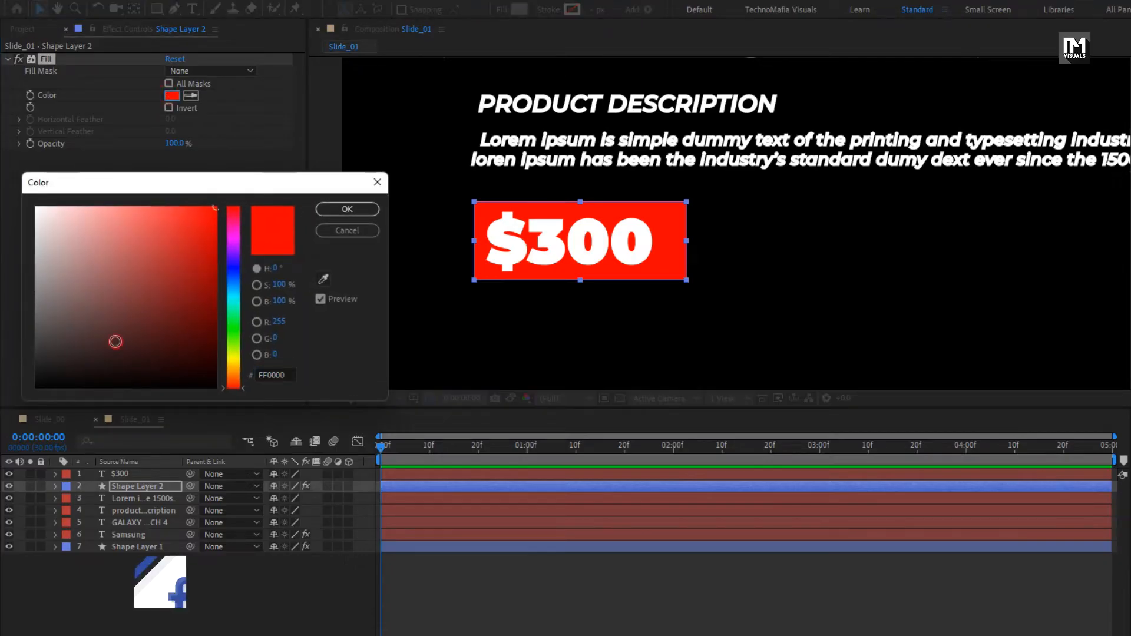
left_click(331, 207)
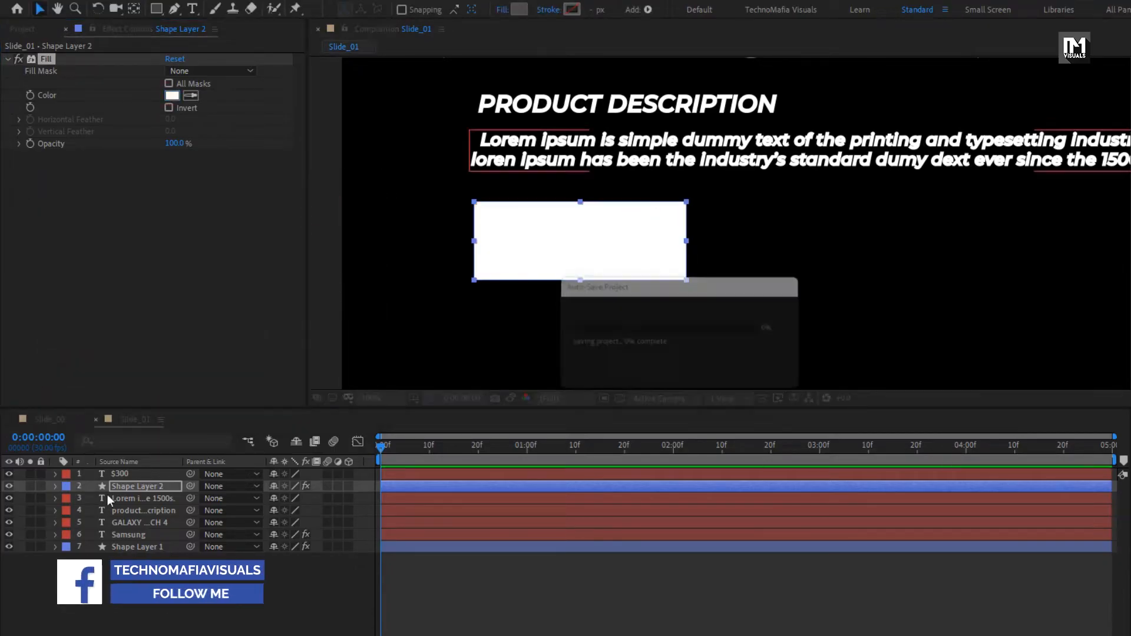
Apply the Fill effect to the $300 text and set its colour to black
left_click(123, 475)
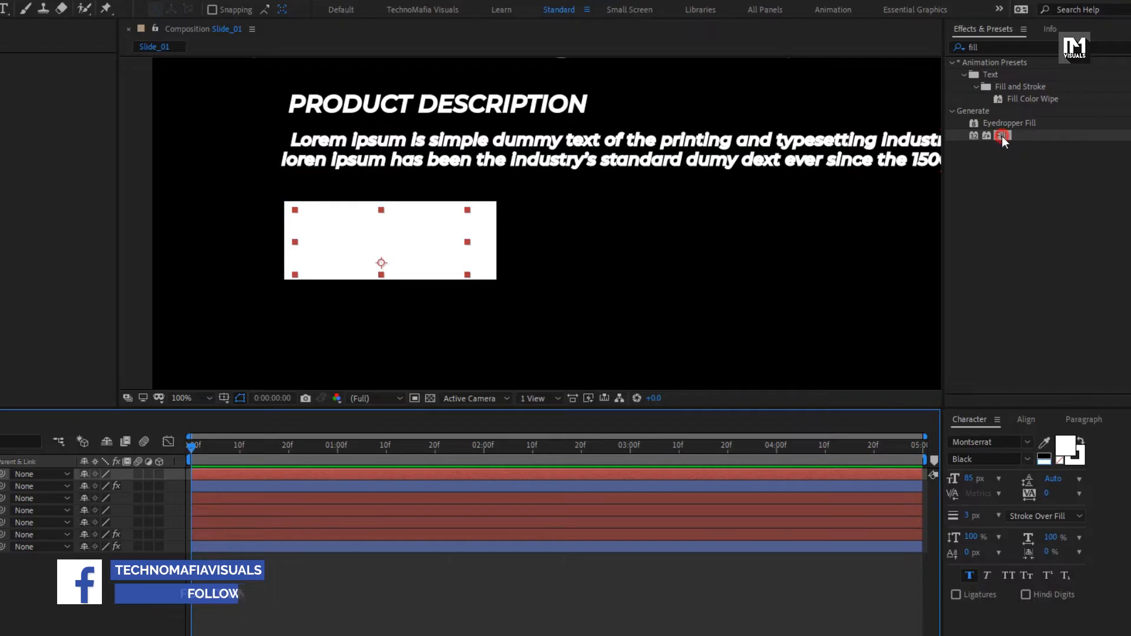
double_click(1002, 136)
left_click(172, 96)
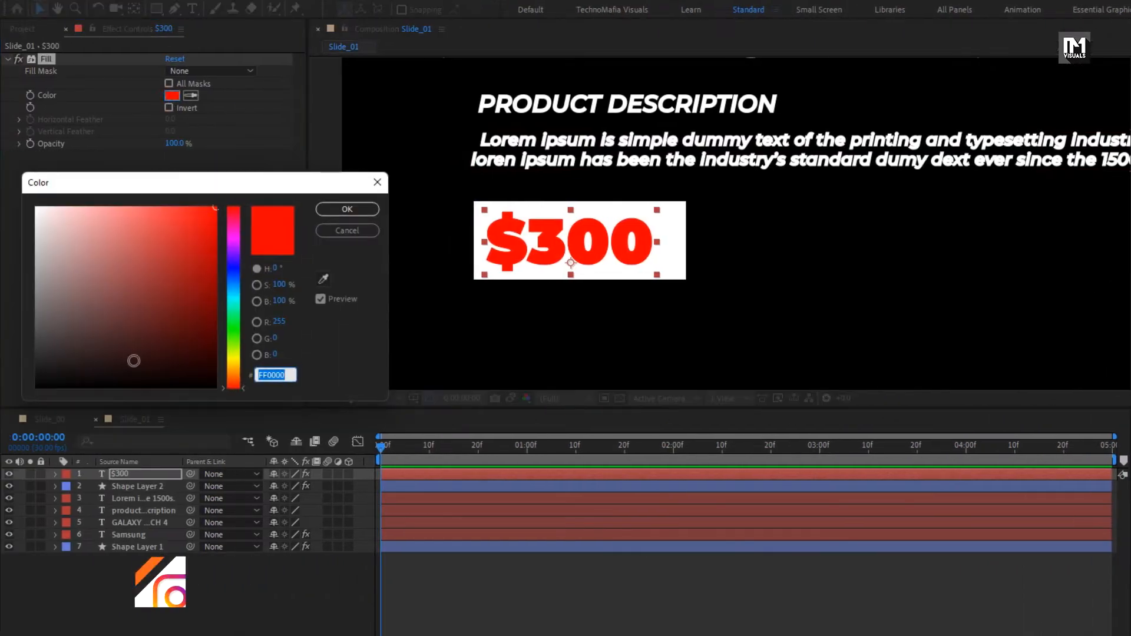
left_click_drag(132, 358, 242, 391)
left_click(330, 206)
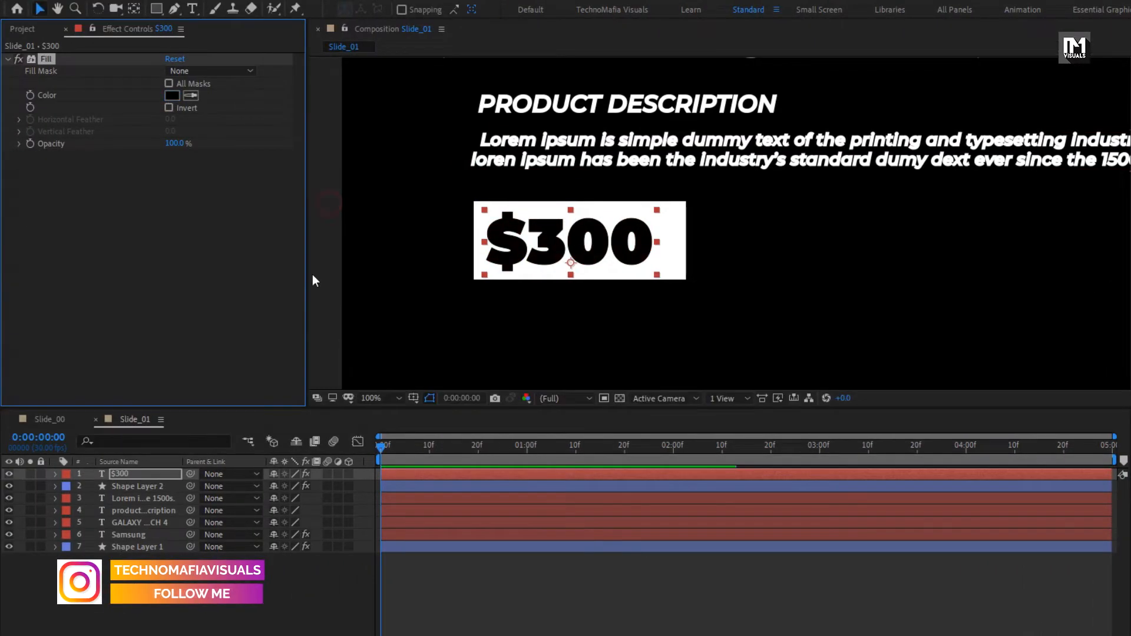
Reposition the $300 text so it sits centred inside its white rectangle
left_click(143, 476)
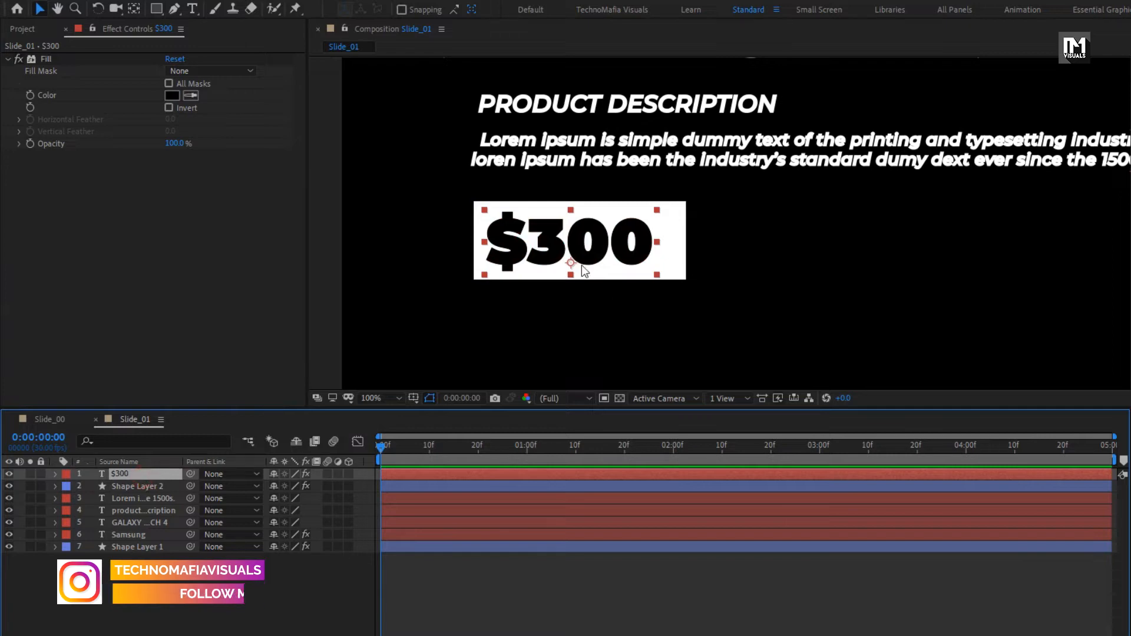
left_click_drag(581, 242, 592, 238)
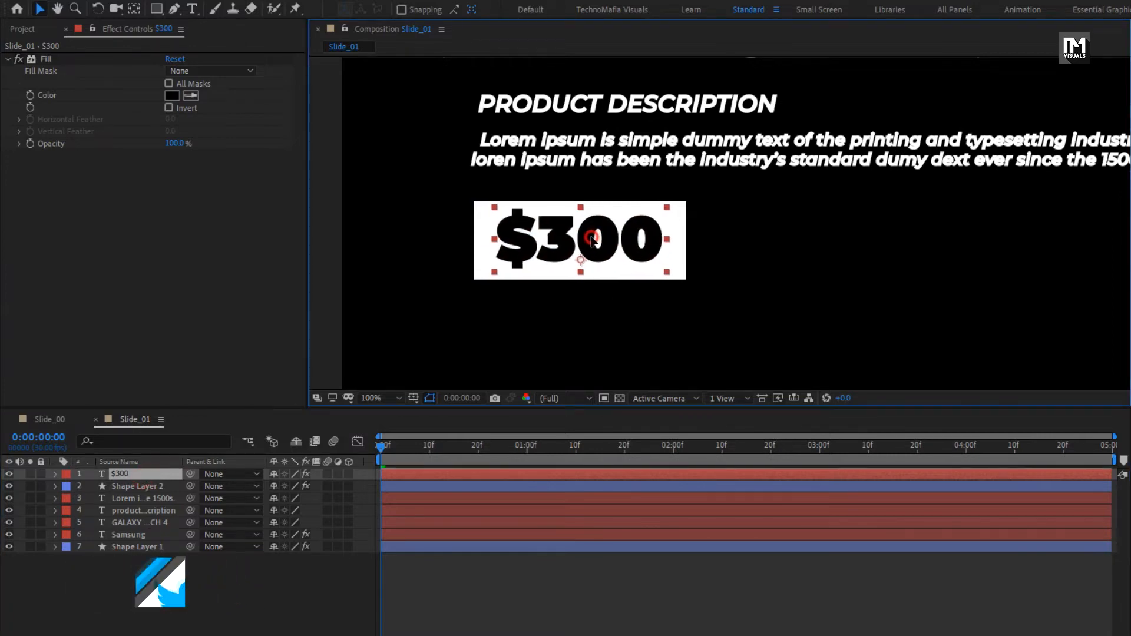
scroll(687, 128, "down", 2)
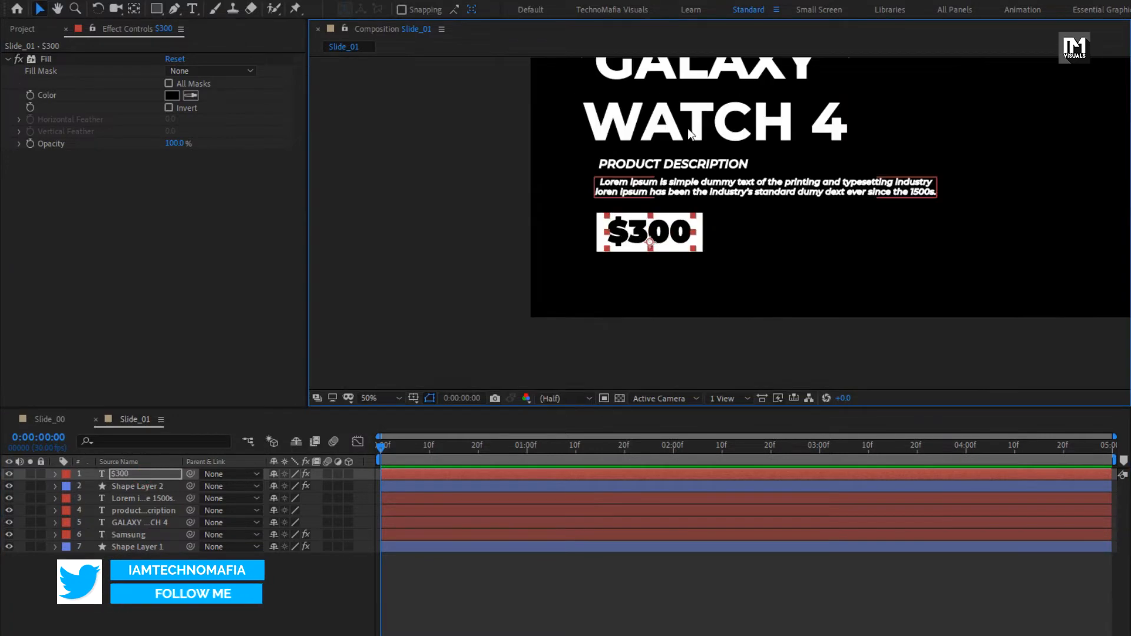
Set the GALAXY WATCH 4 text animator's Position to 600, 0 and preview the word-by-word animation
left_click(603, 164)
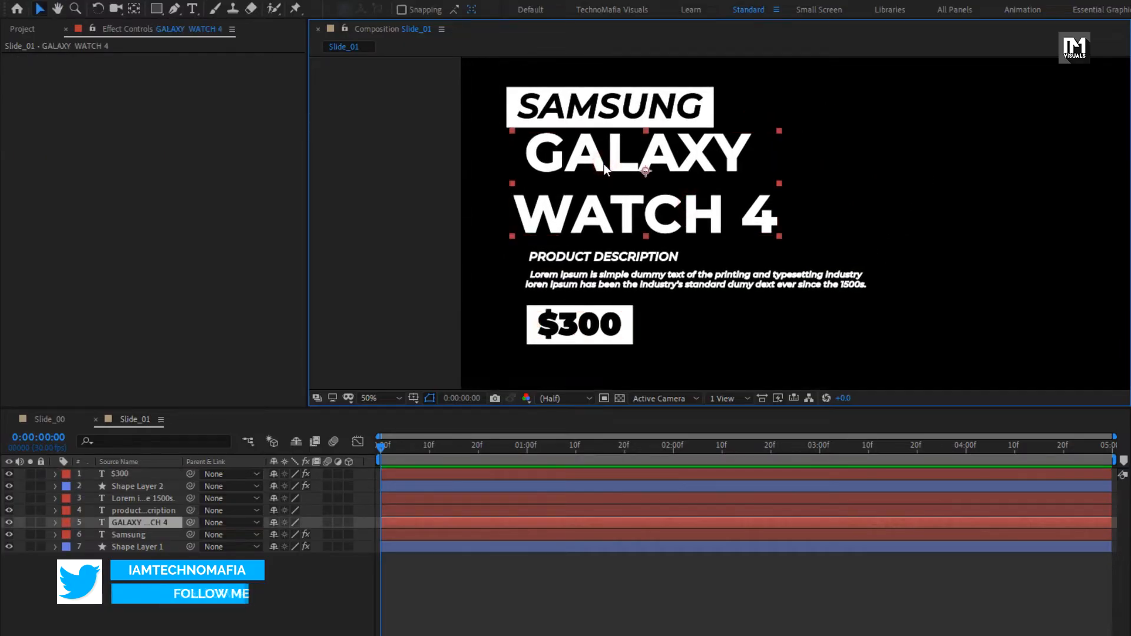
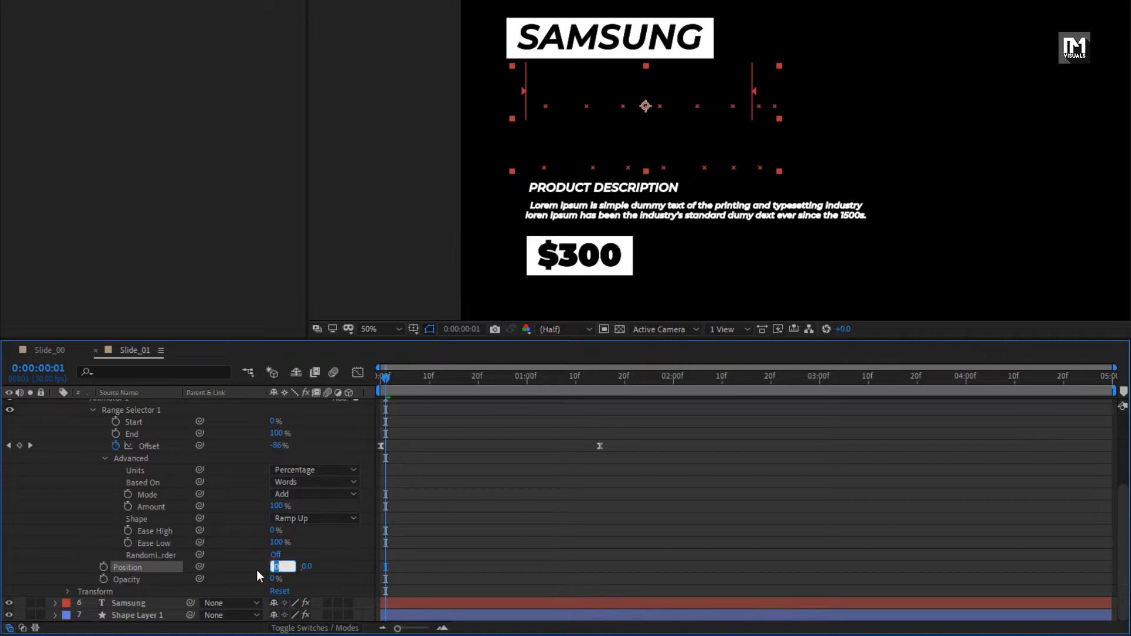
type("600")
key("Return")
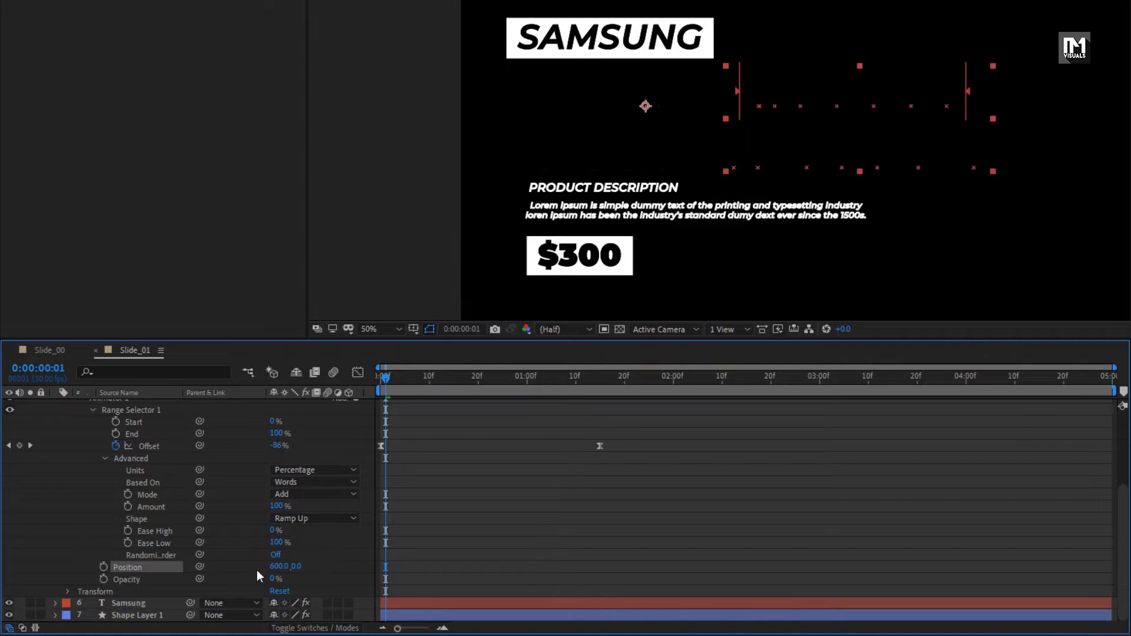
left_click_drag(387, 384, 549, 383)
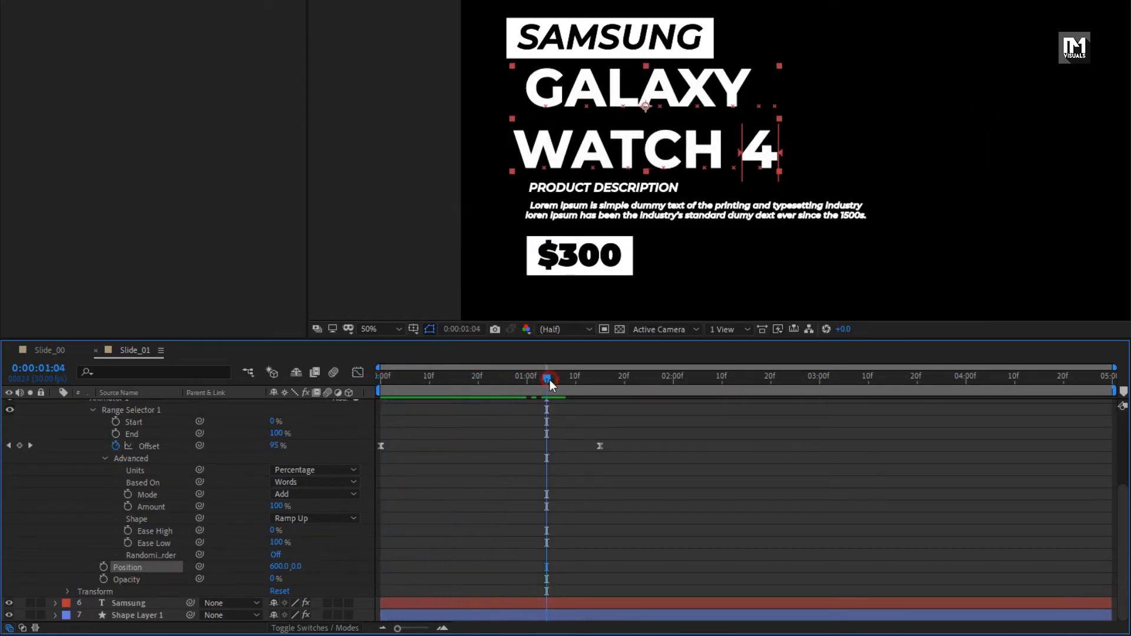
scroll(59, 447, "up", 5)
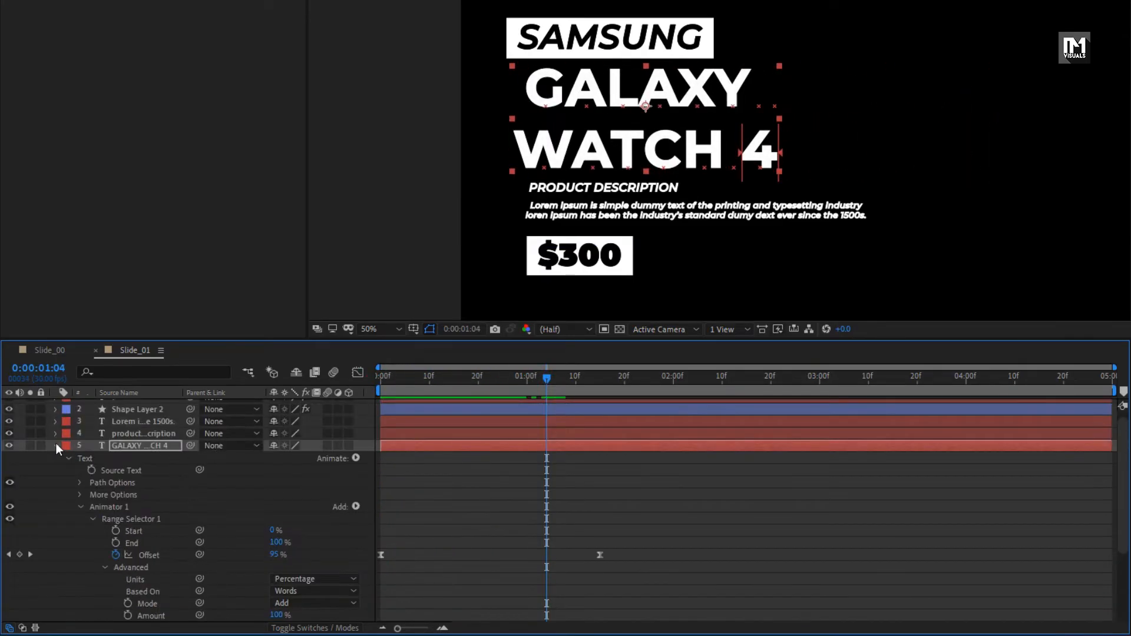
left_click(55, 445)
Apply the Typewriter preset to the PRODUCT DESCRIPTION text at 0:00:00:00 and preview it
left_click(147, 442)
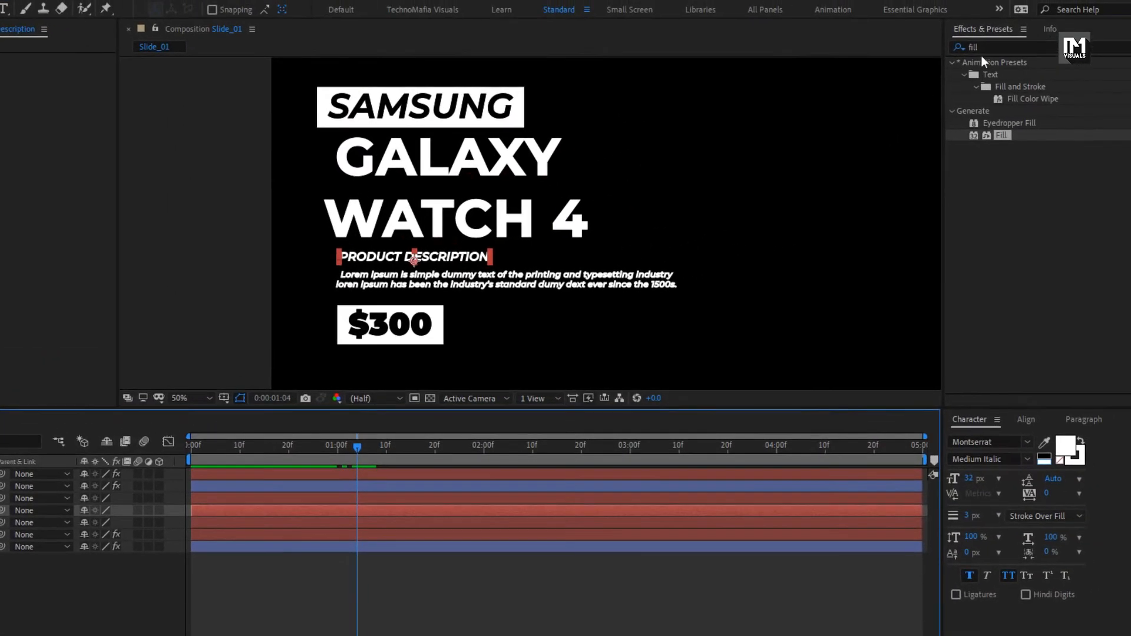
left_click_drag(1090, 11, 1024, 11)
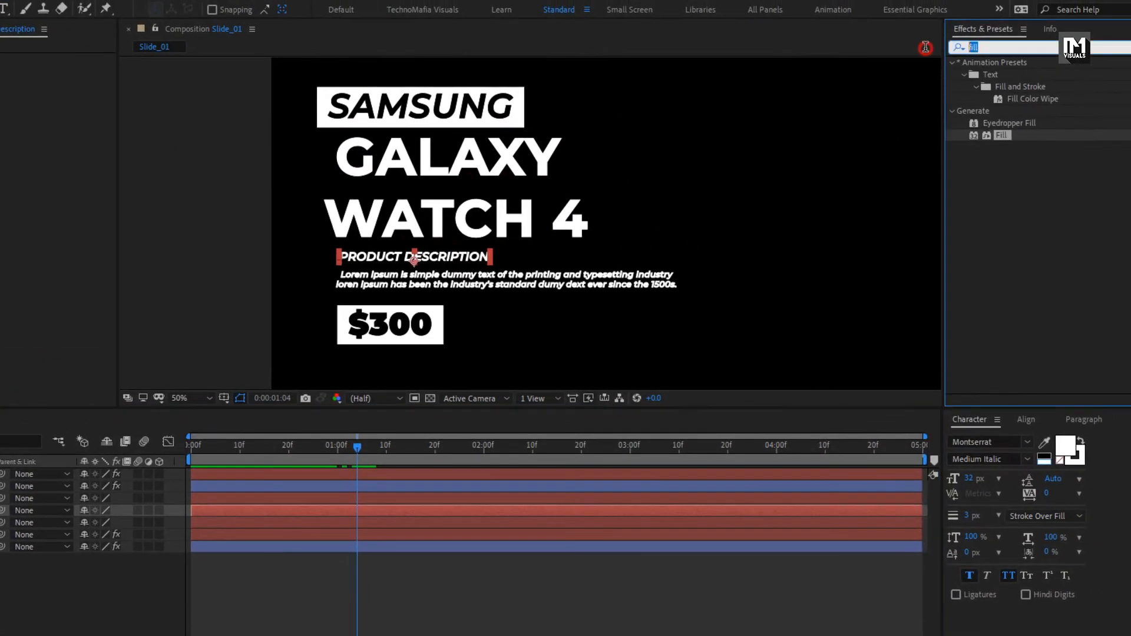
type("type")
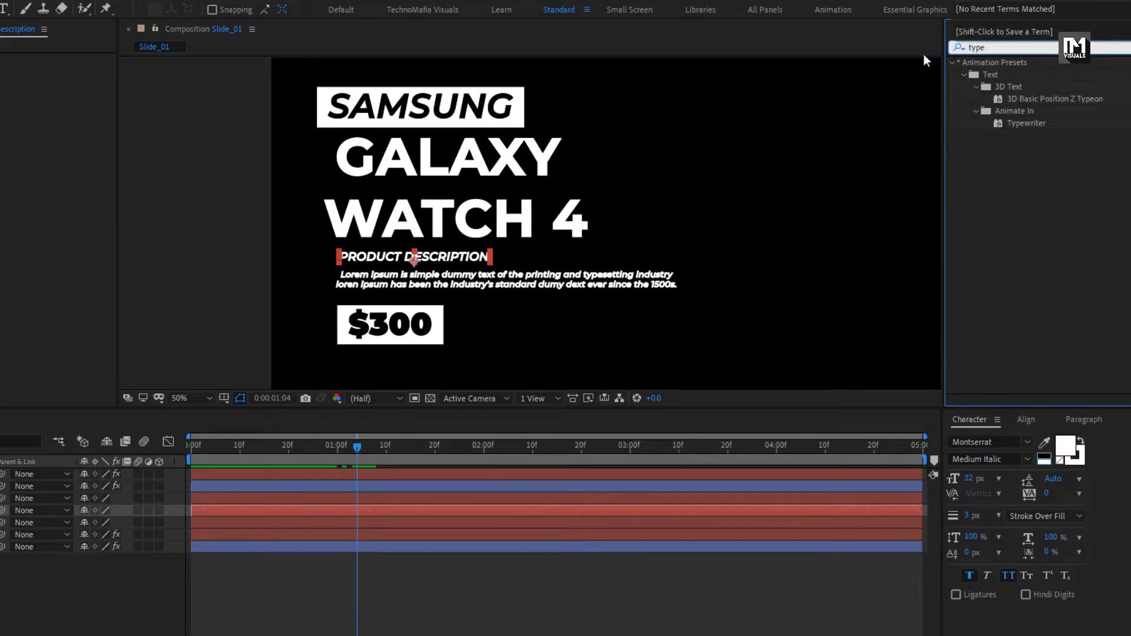
left_click(1024, 124)
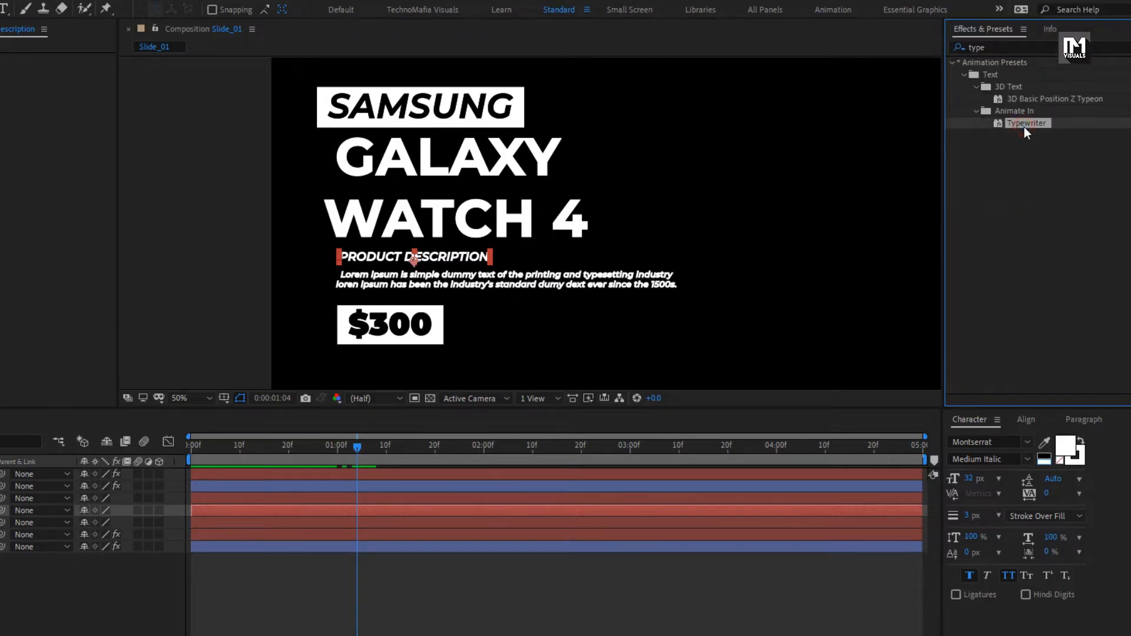
left_click_drag(276, 448, 183, 450)
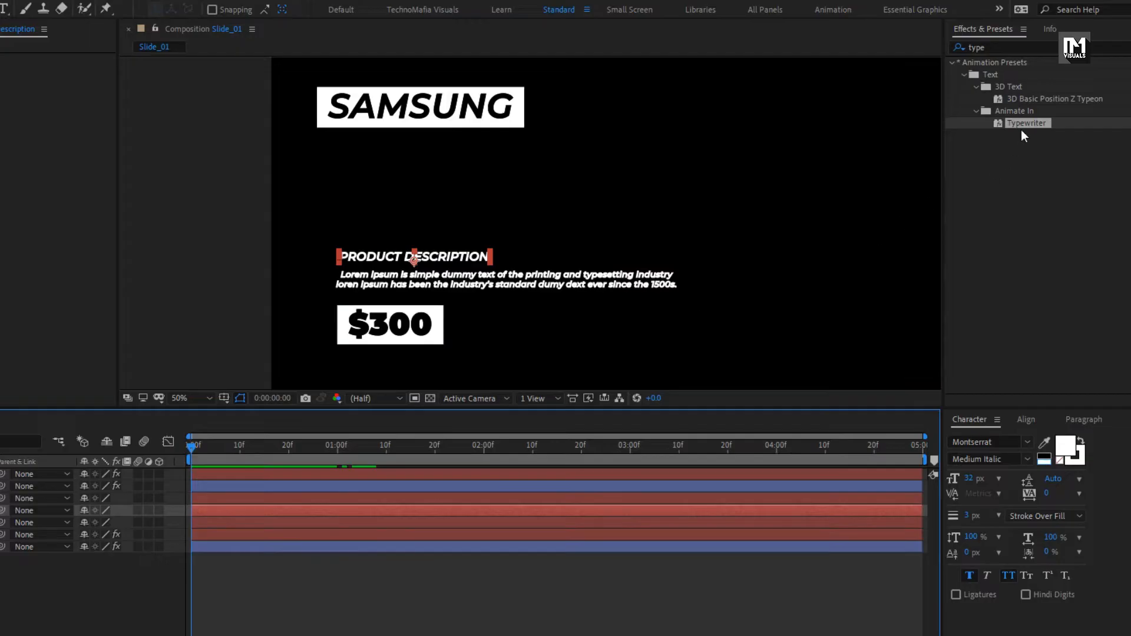
left_click_drag(1024, 135, 436, 257)
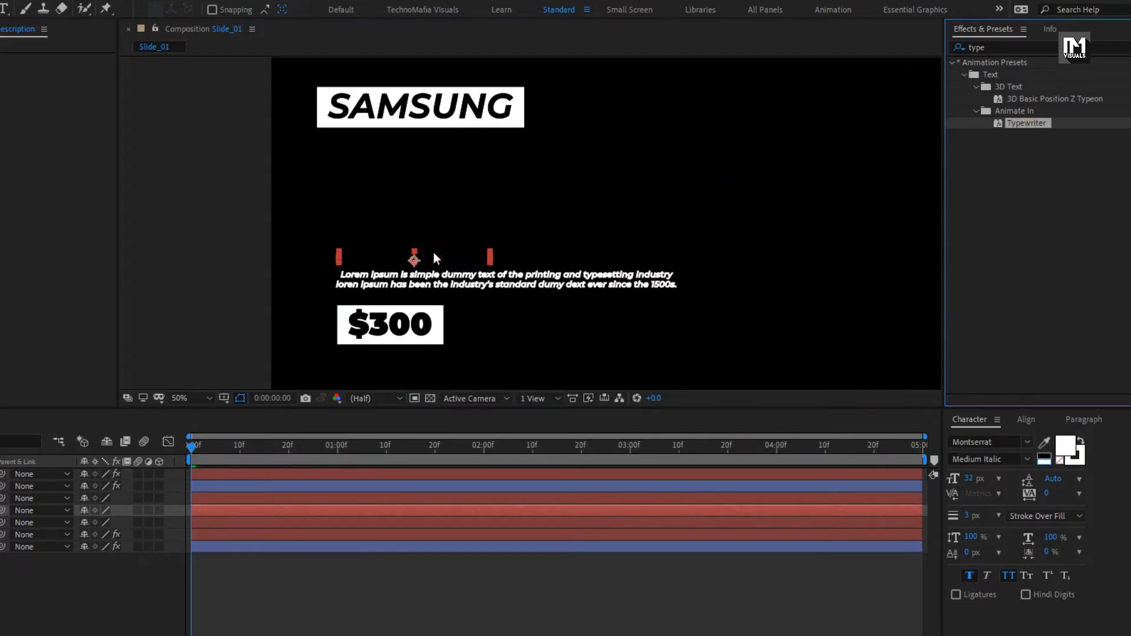
left_click_drag(190, 449, 489, 452)
Apply the Typewriter preset to the Lorem ipsum text and shift its Start keyframes to begin at 0:00:00:20
left_click(3, 498)
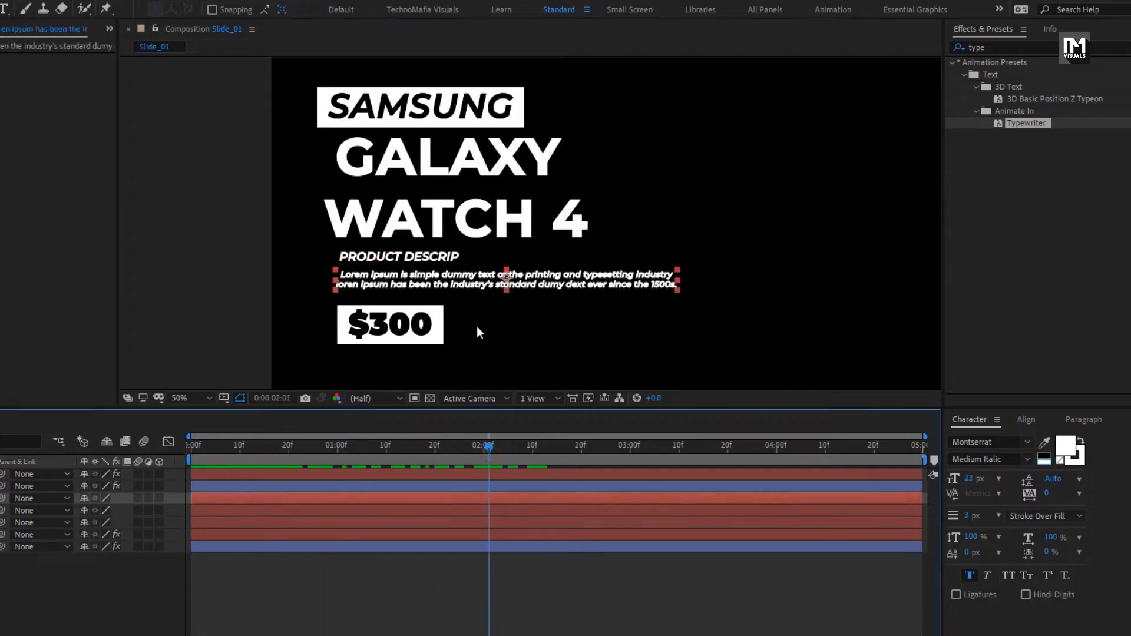
left_click_drag(1014, 123, 523, 278)
key("u")
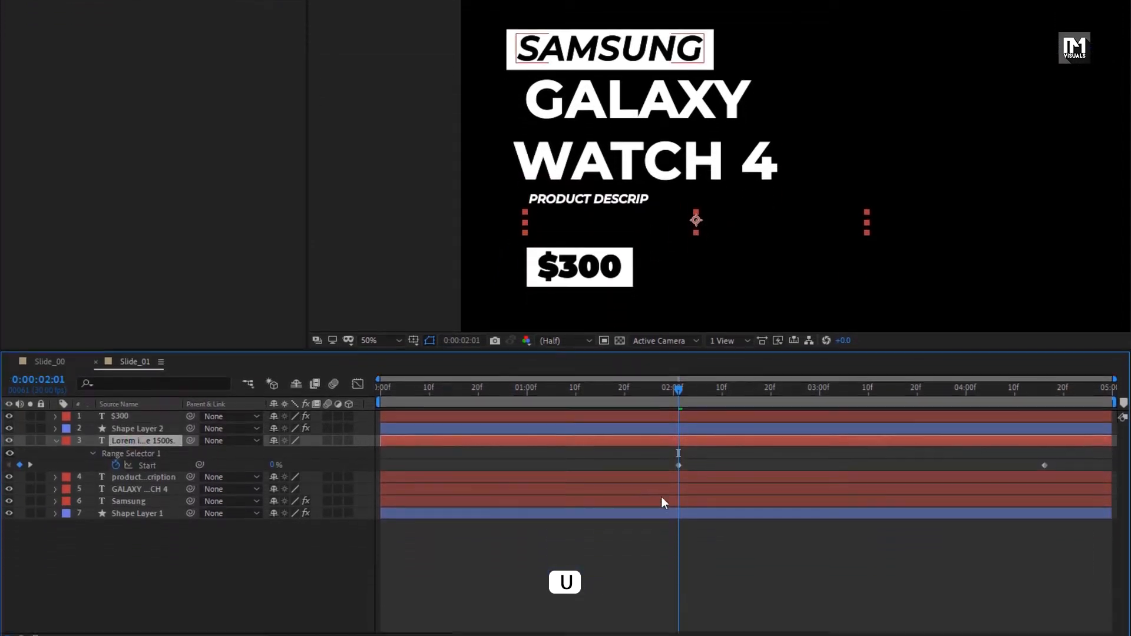
left_click_drag(659, 457, 1065, 467)
left_click(678, 466)
left_click_drag(680, 460, 480, 457)
left_click(479, 383)
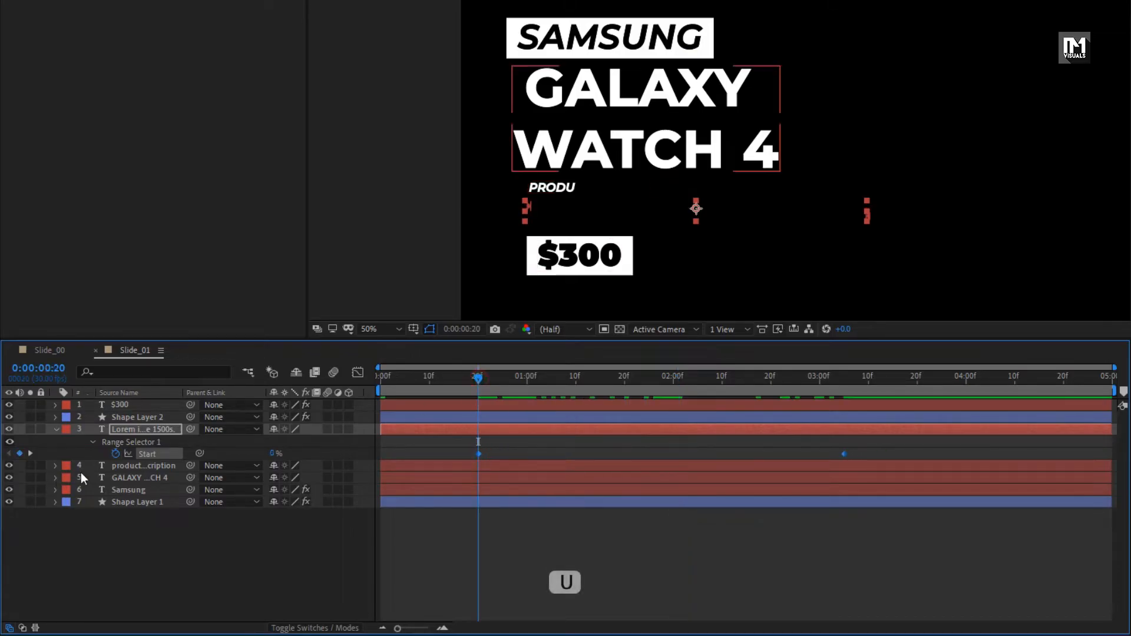
Move the last Start keyframe of the PRODUCT DESCRIPTION text to 0:00:01:00 and collapse the text layers
left_click(131, 465)
key("u")
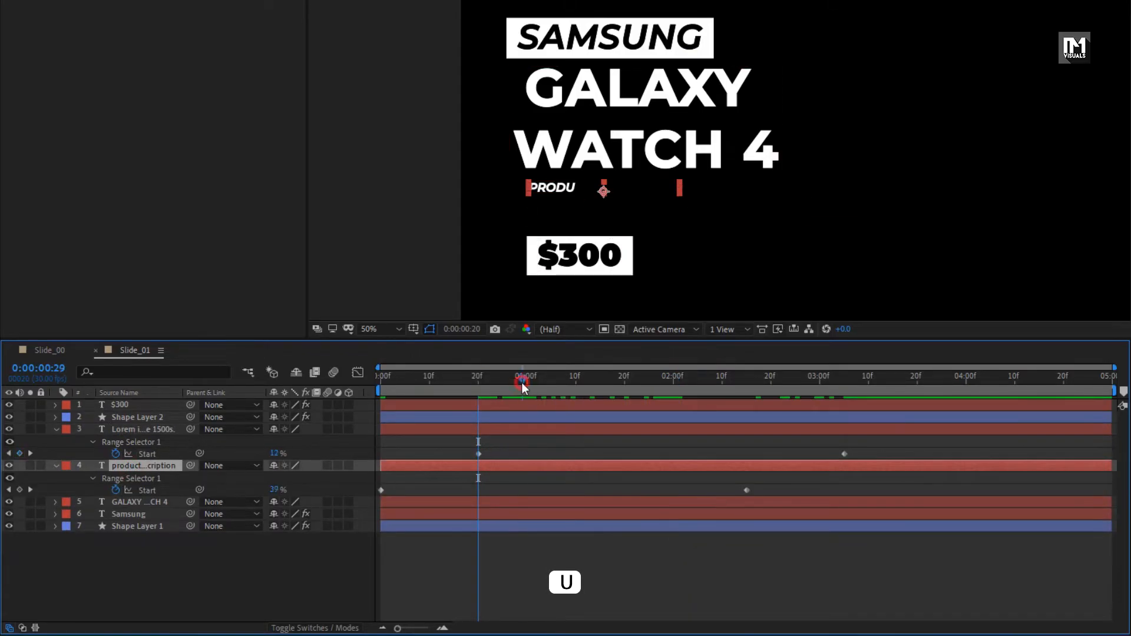
left_click_drag(522, 383, 576, 383)
left_click(741, 491)
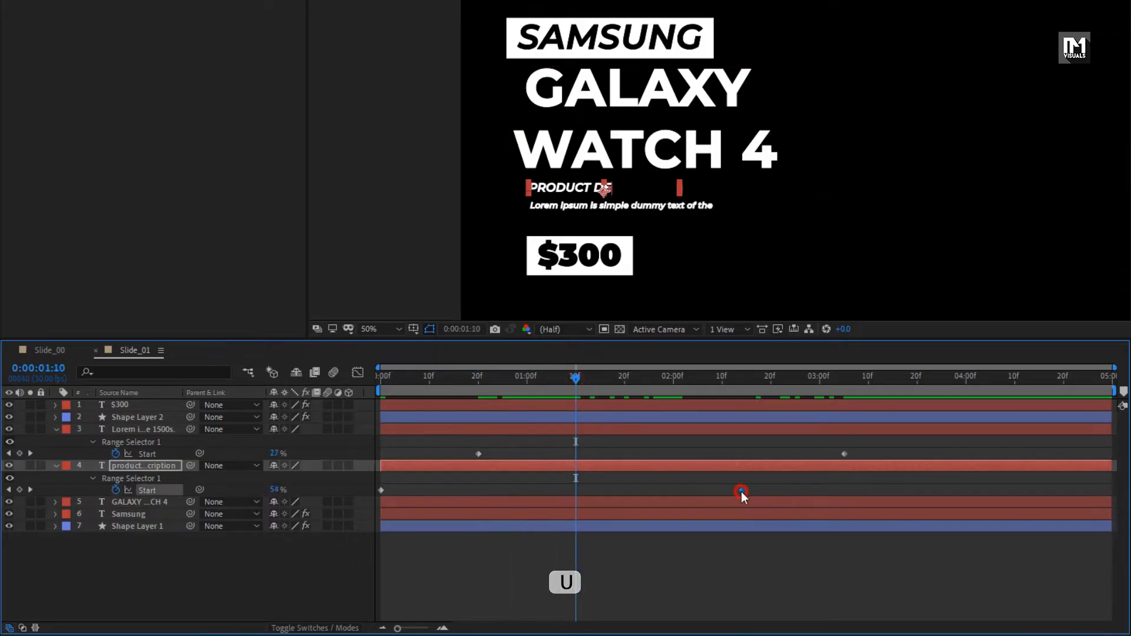
left_click_drag(741, 491, 528, 493)
left_click(525, 384)
left_click(55, 466)
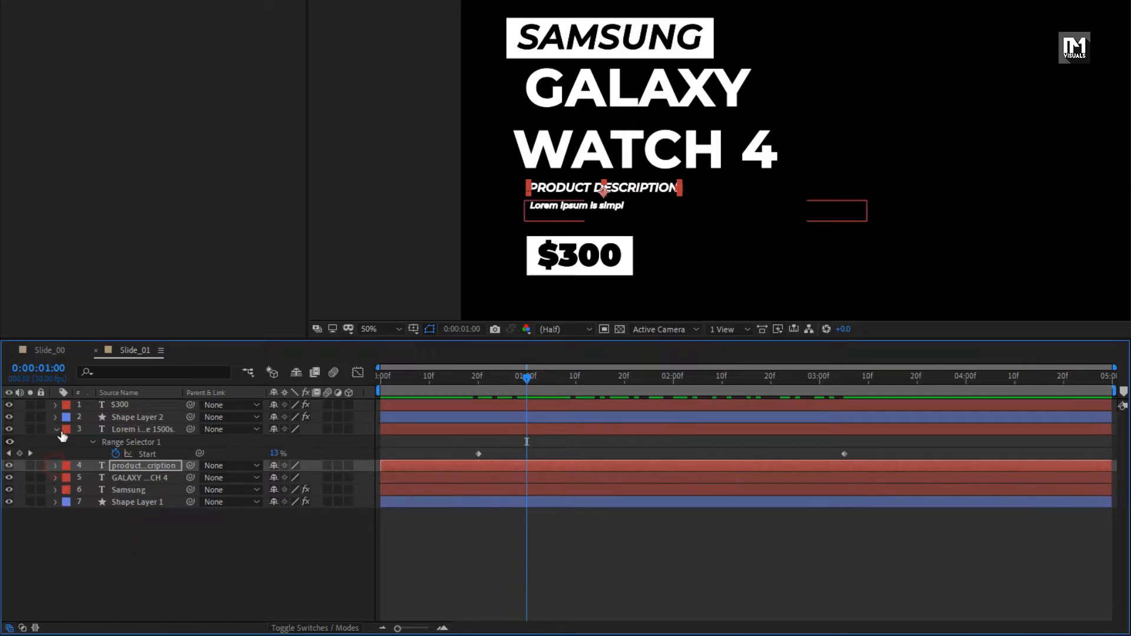
left_click(61, 431)
left_click(58, 430)
left_click(58, 430)
Add Opacity keyframes at 0:00:01:00 to the SAMSUNG text, the $300 text and both rectangle layers
left_click(126, 478)
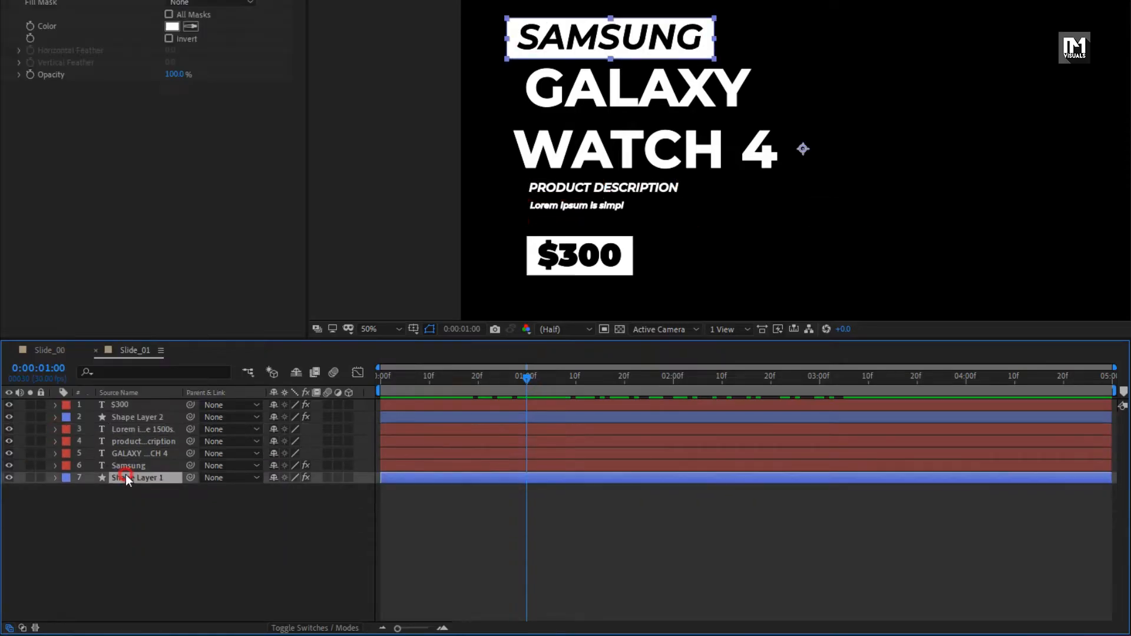
left_click(126, 466, "ctrl")
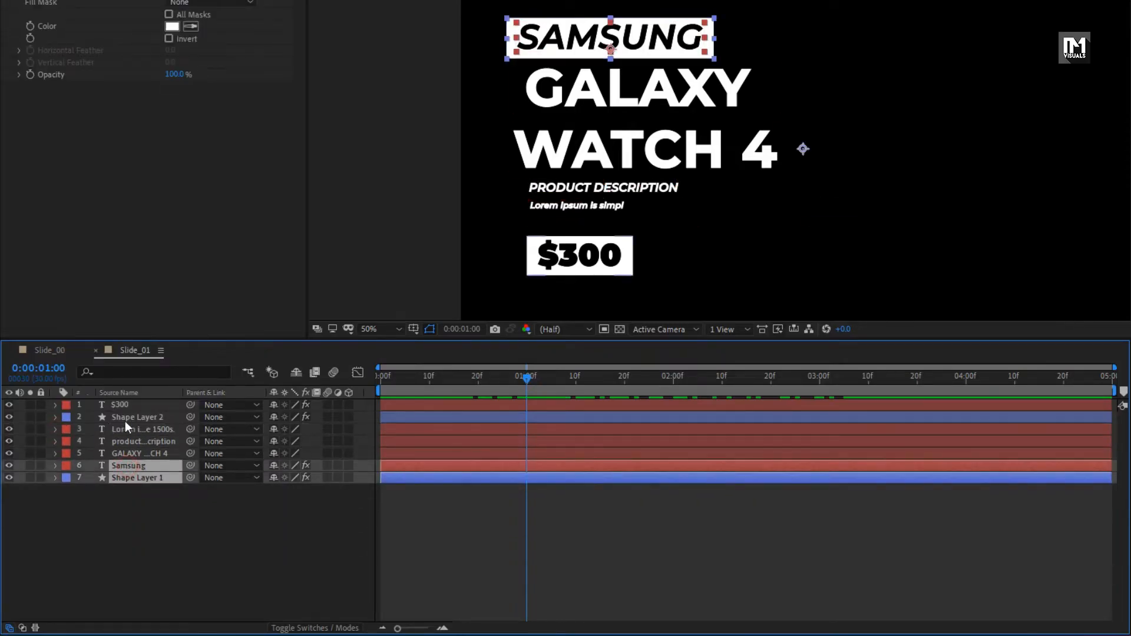
left_click(125, 418, "ctrl")
left_click(123, 405, "ctrl")
key("t")
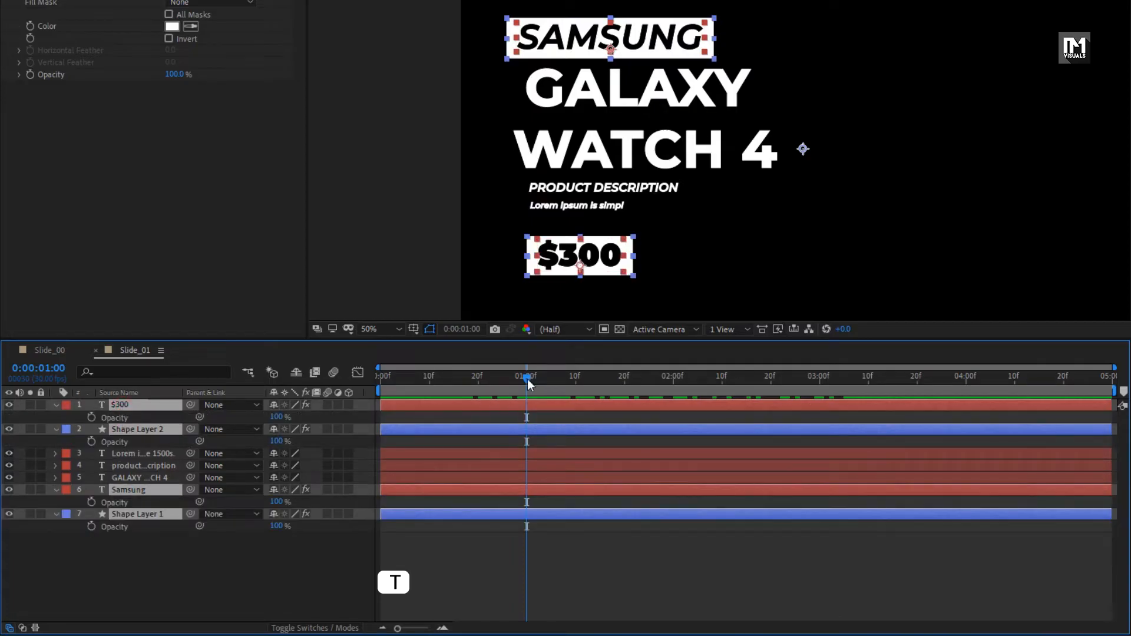
left_click(92, 526)
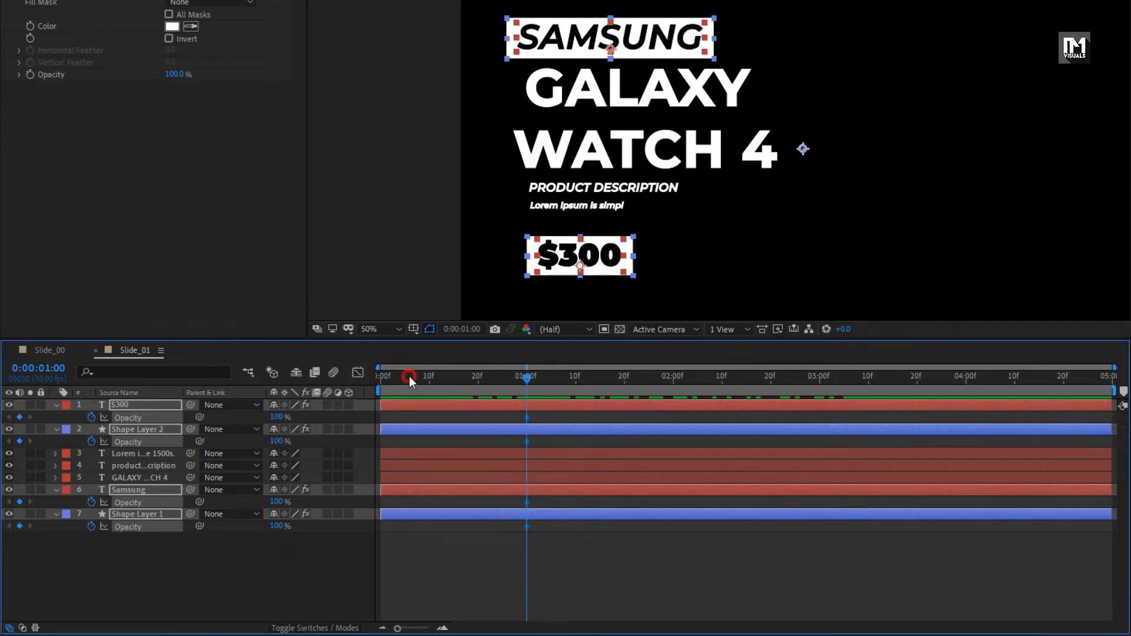
Set the Opacity of the SAMSUNG, $300 and rectangle layers to 0% at 0:00:00:00 and preview the fade-in
left_click_drag(409, 376, 298, 379)
left_click_drag(278, 526, 146, 532)
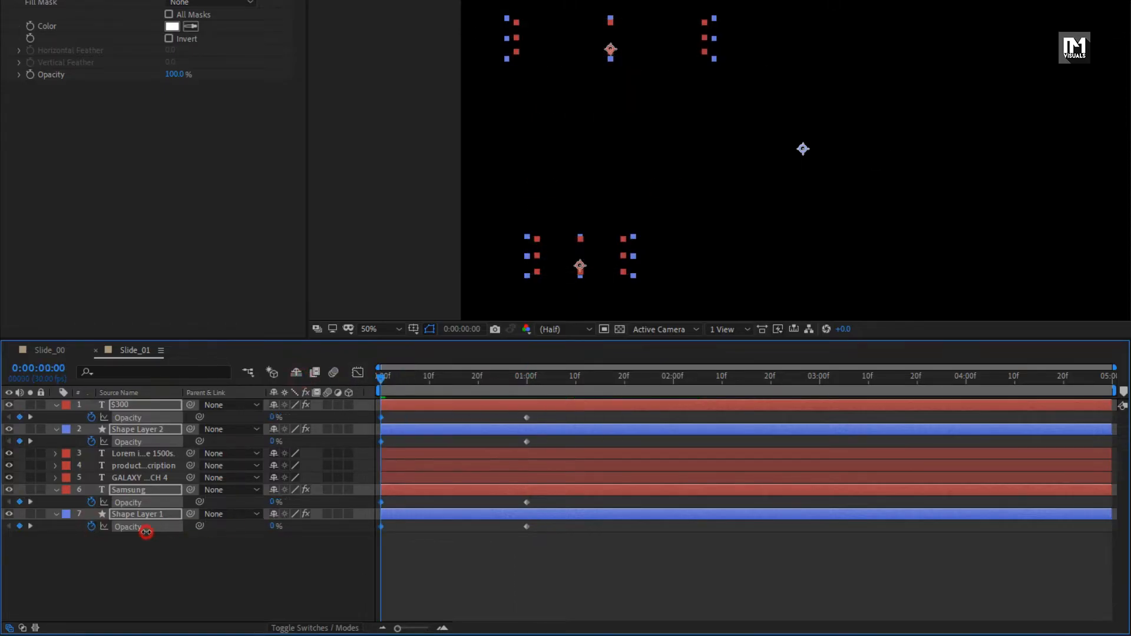
left_click(121, 547)
key("u")
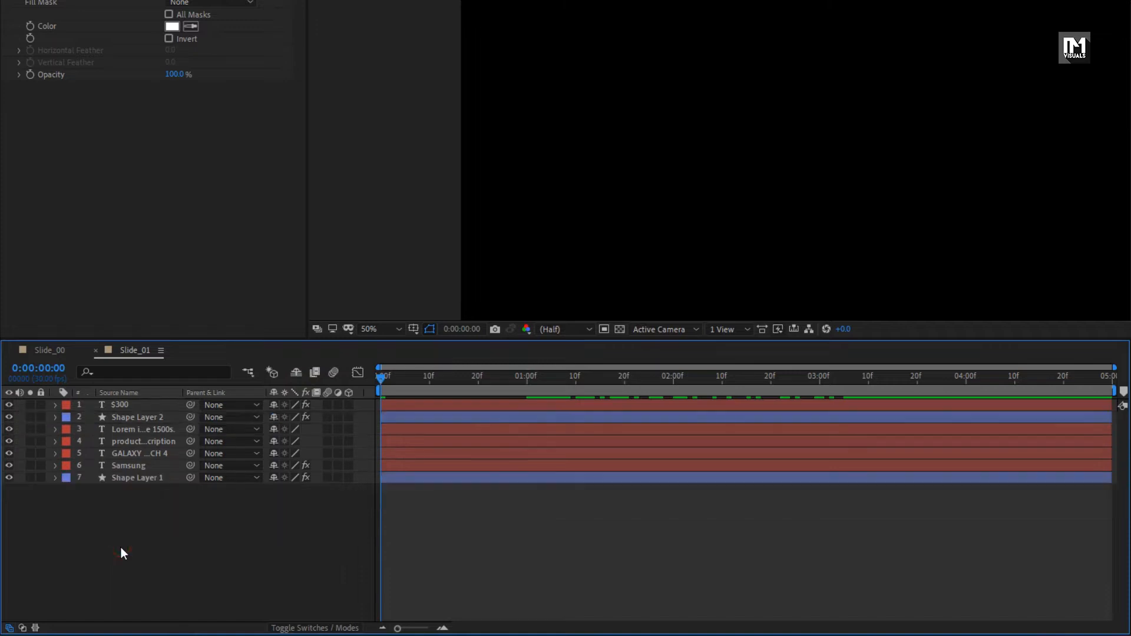
left_click_drag(419, 376, 795, 380)
Pre-compose all layers of Slide_01 into a new composition named Text_01
left_click_drag(149, 520, 119, 409)
right_click(119, 405)
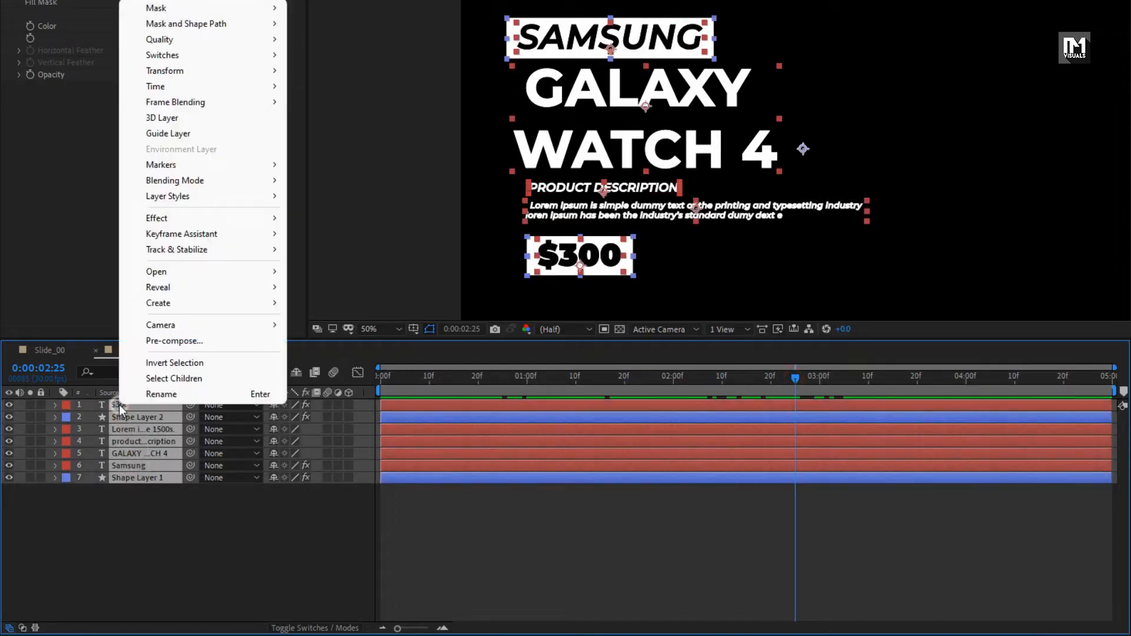
left_click(165, 346)
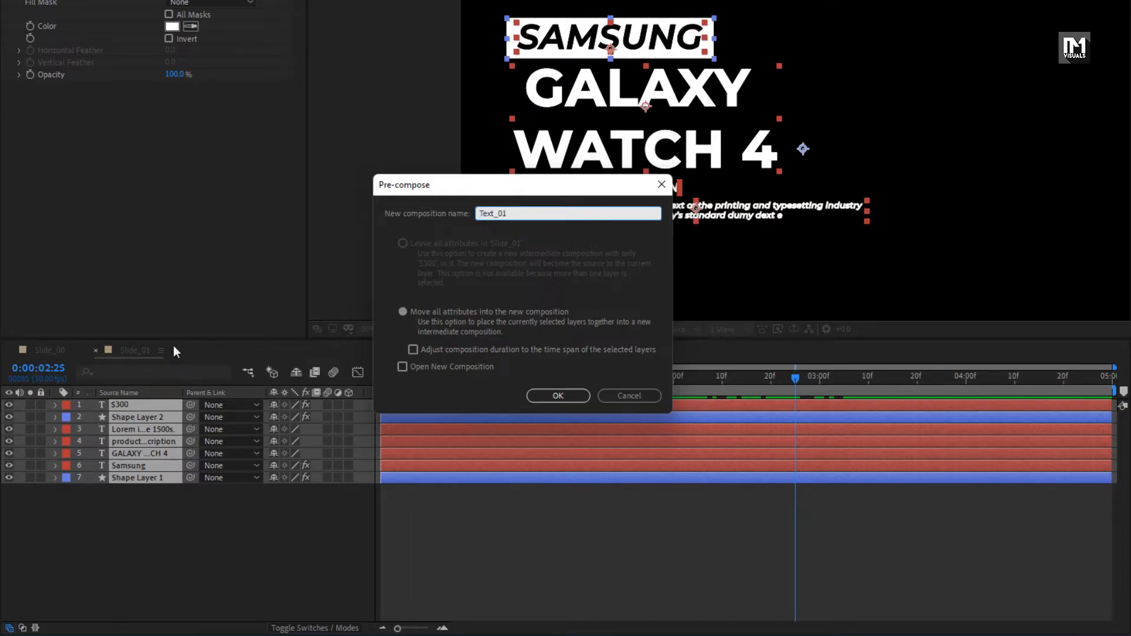
type("Text_01")
left_click(538, 396)
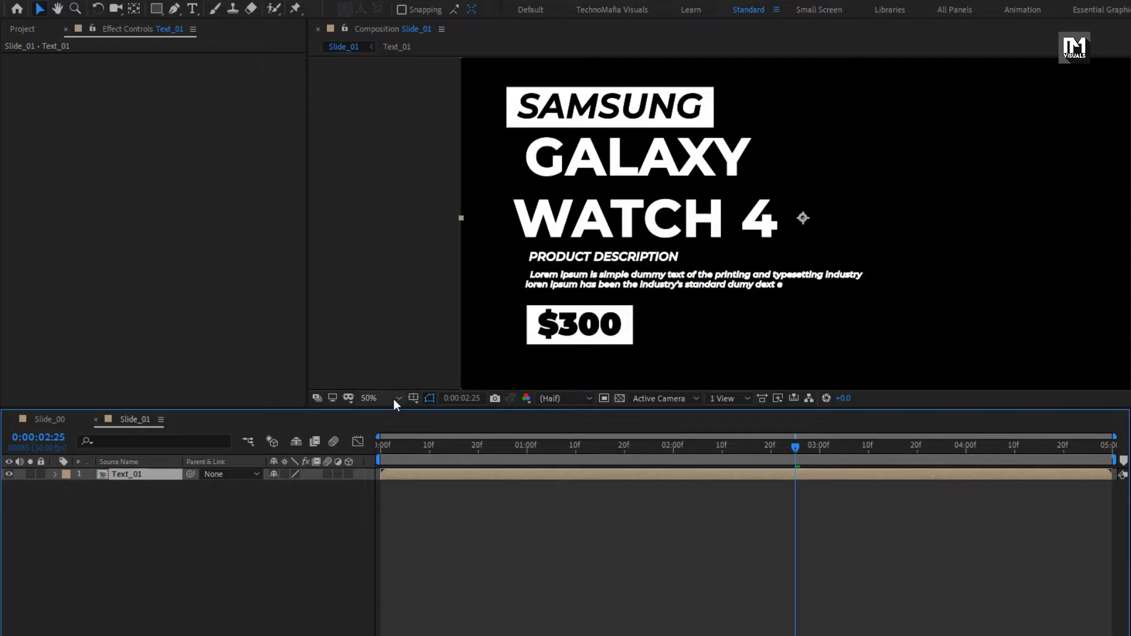
Create a new 1000 × 1000 px composition named Product_1
left_click(394, 329)
left_click(401, 435)
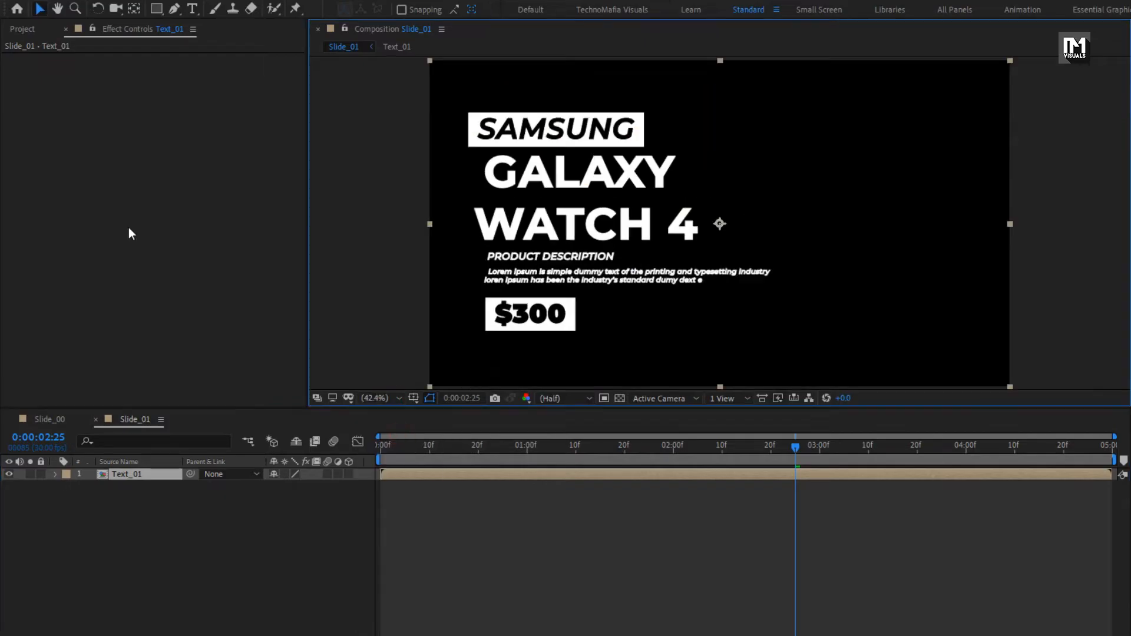
left_click(27, 33)
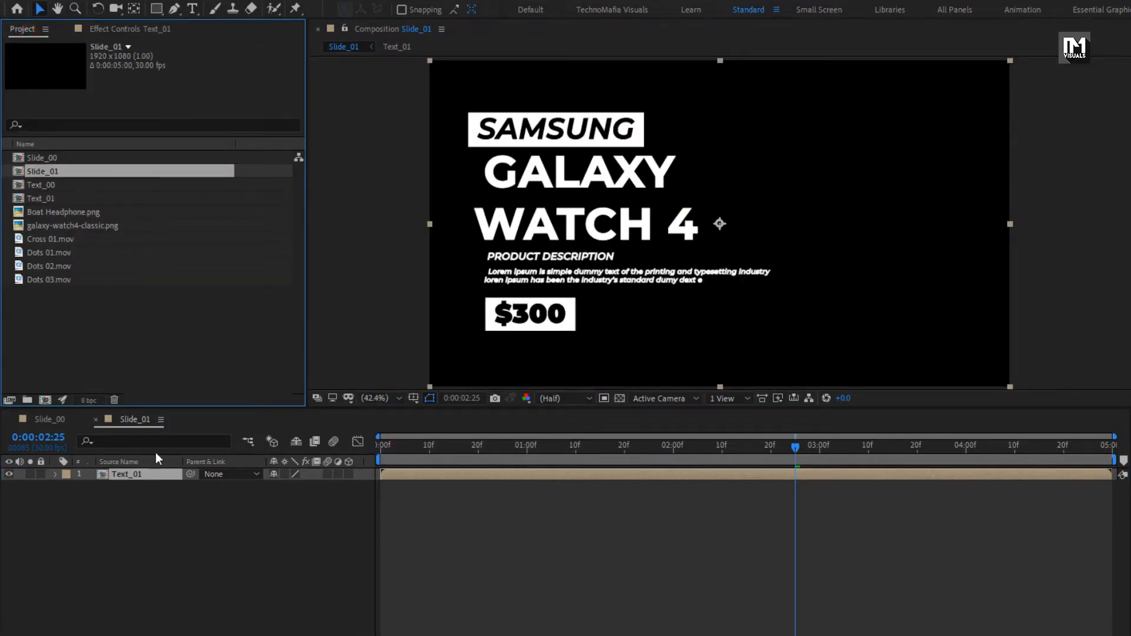
left_click(170, 514)
key("ctrl+n")
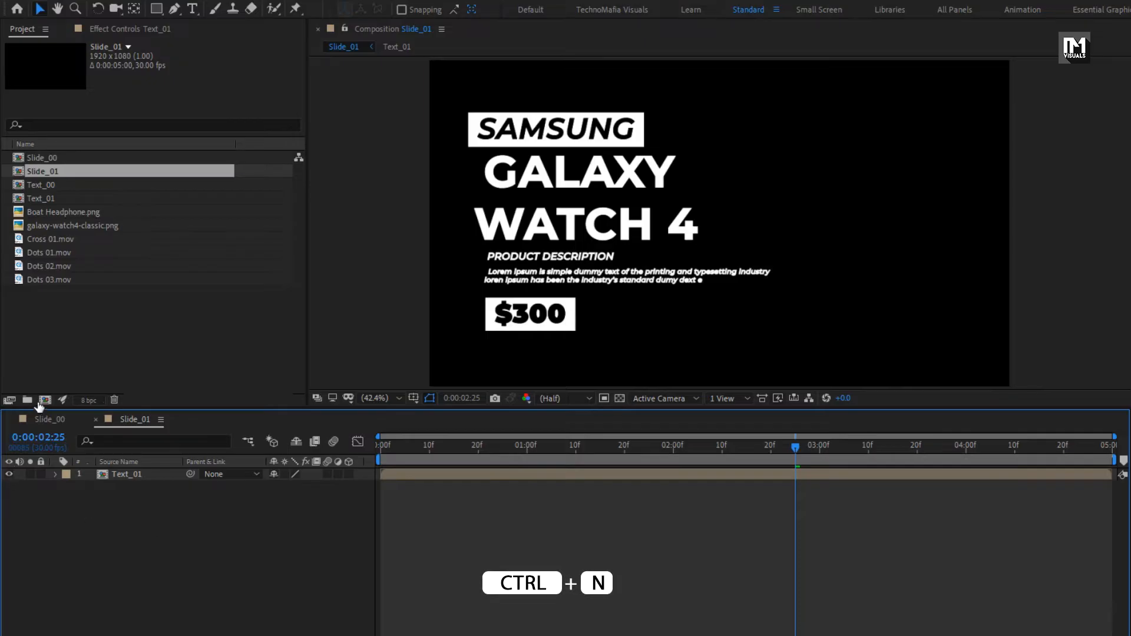
left_click(41, 402)
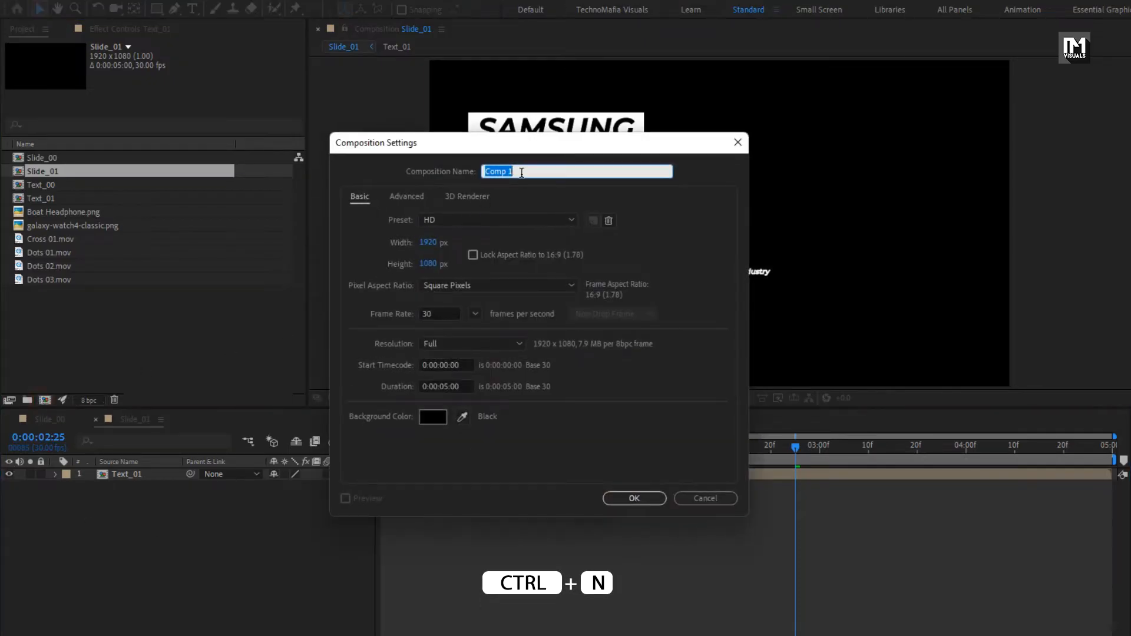
type("Product_1")
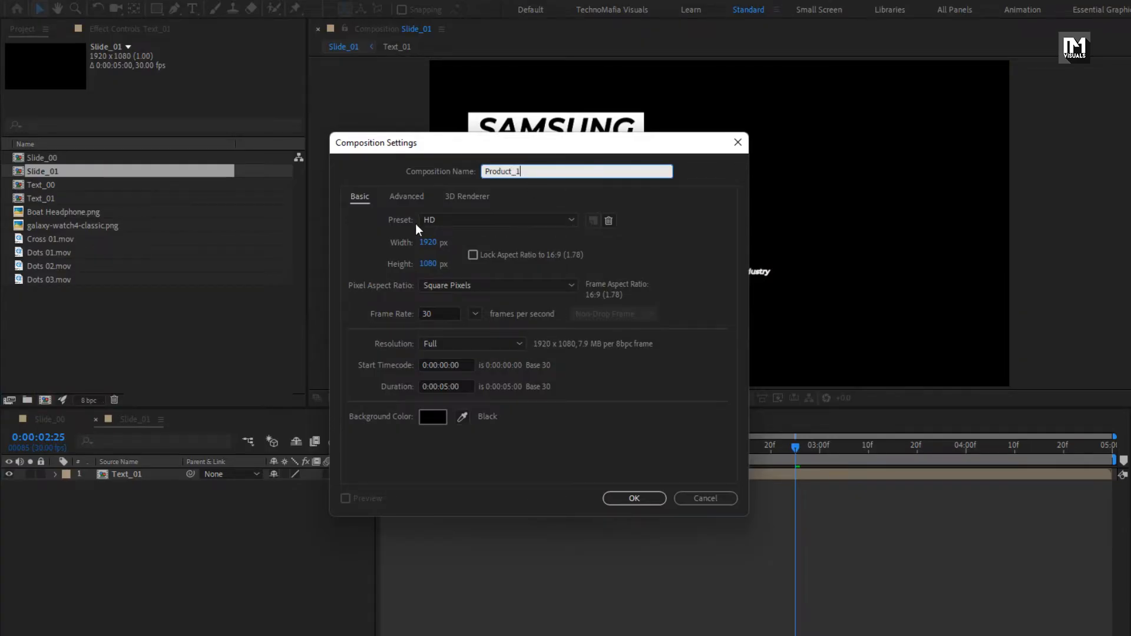
left_click(429, 242)
type("1000")
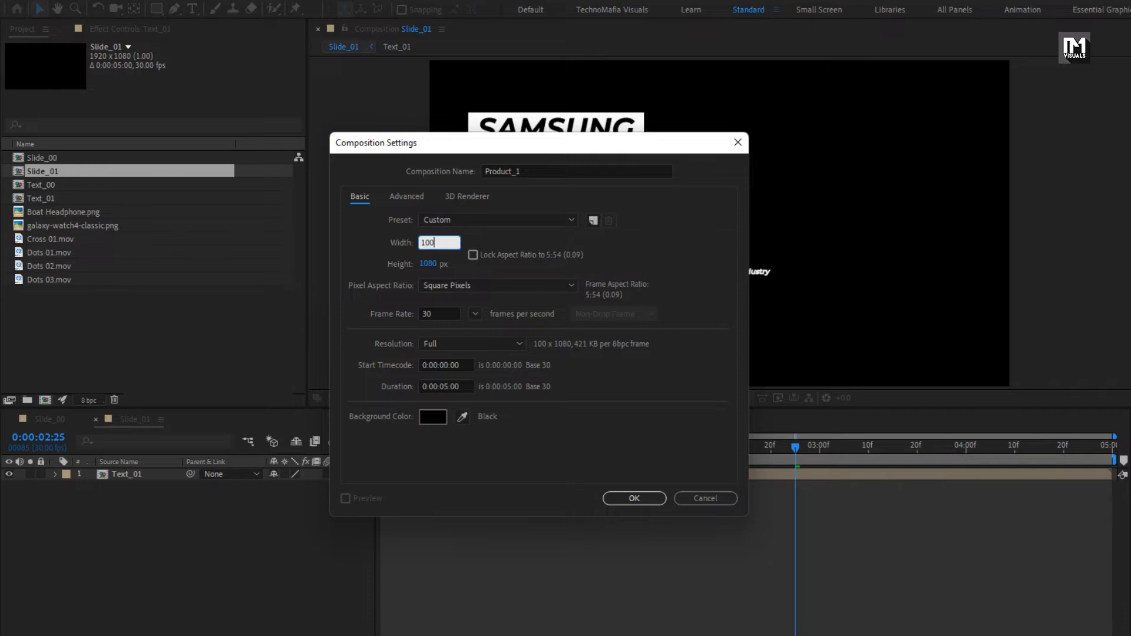
left_click(425, 263)
type("1000")
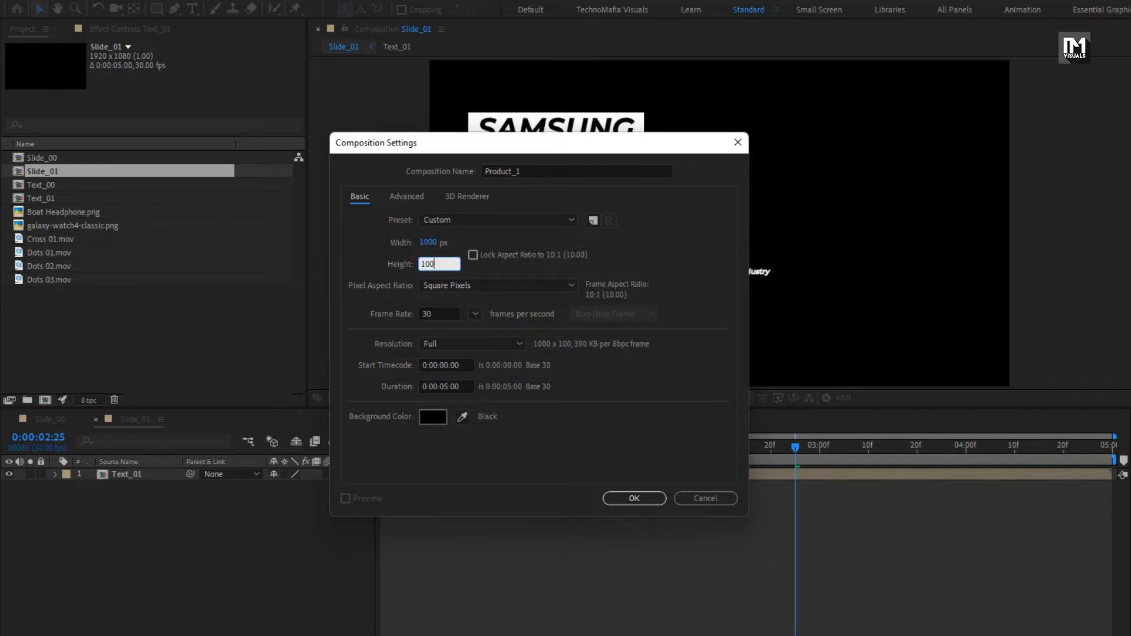
left_click(626, 497)
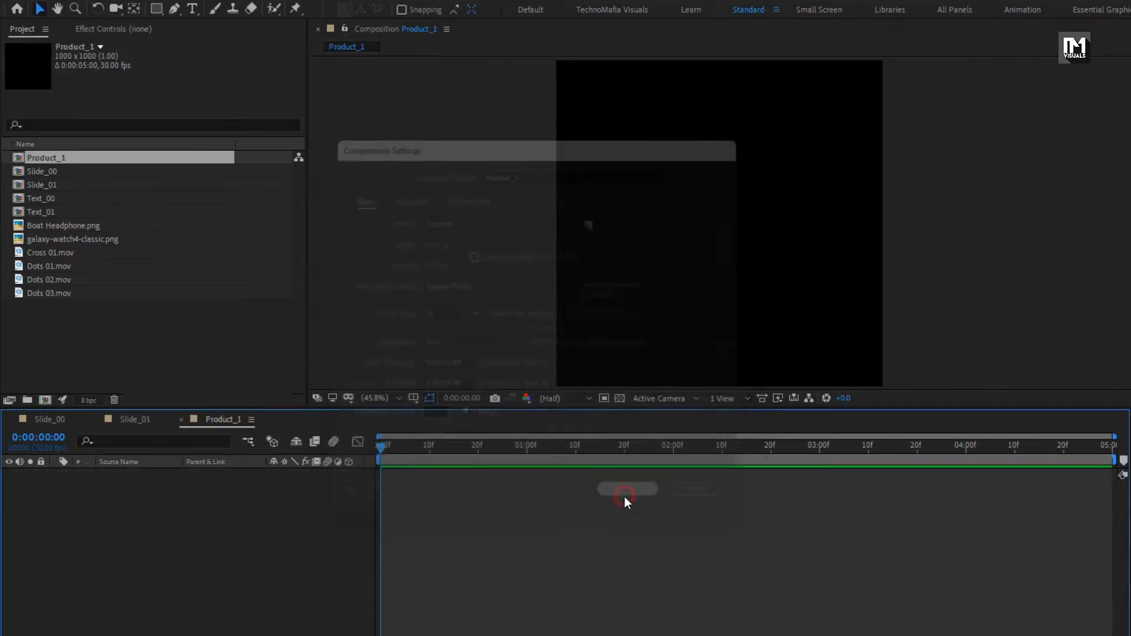
Add galaxy-watch4-classic.png to Product_1, scale it to 69% and move it so the watch sits centered in the frame
left_click_drag(82, 240, 689, 233)
key("s")
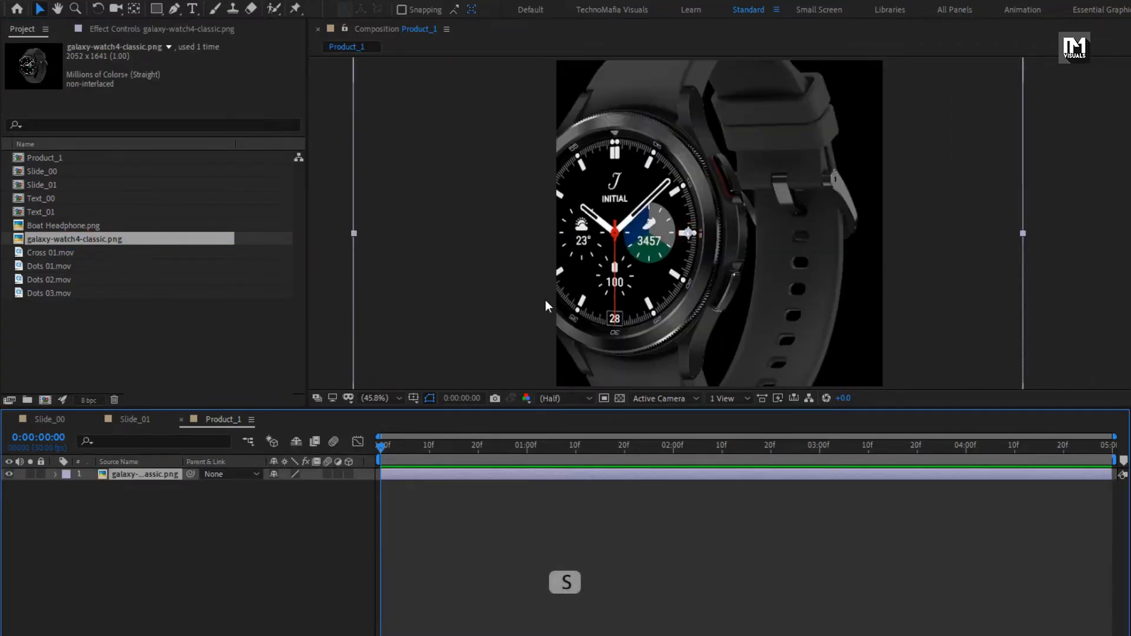
left_click_drag(312, 486, 290, 486)
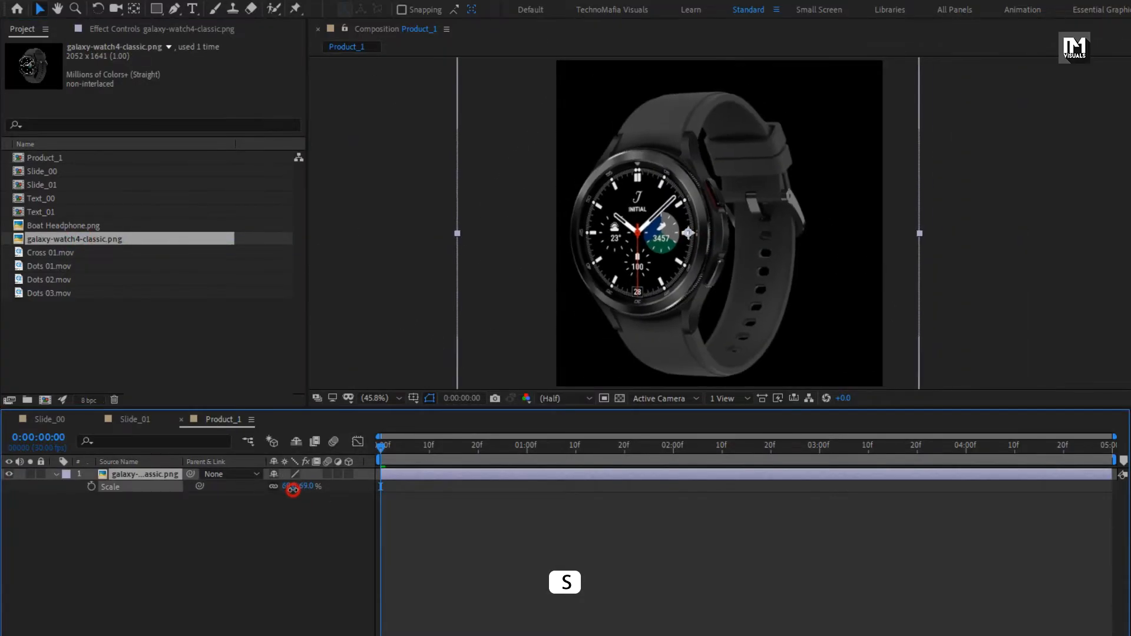
left_click_drag(682, 281, 696, 270)
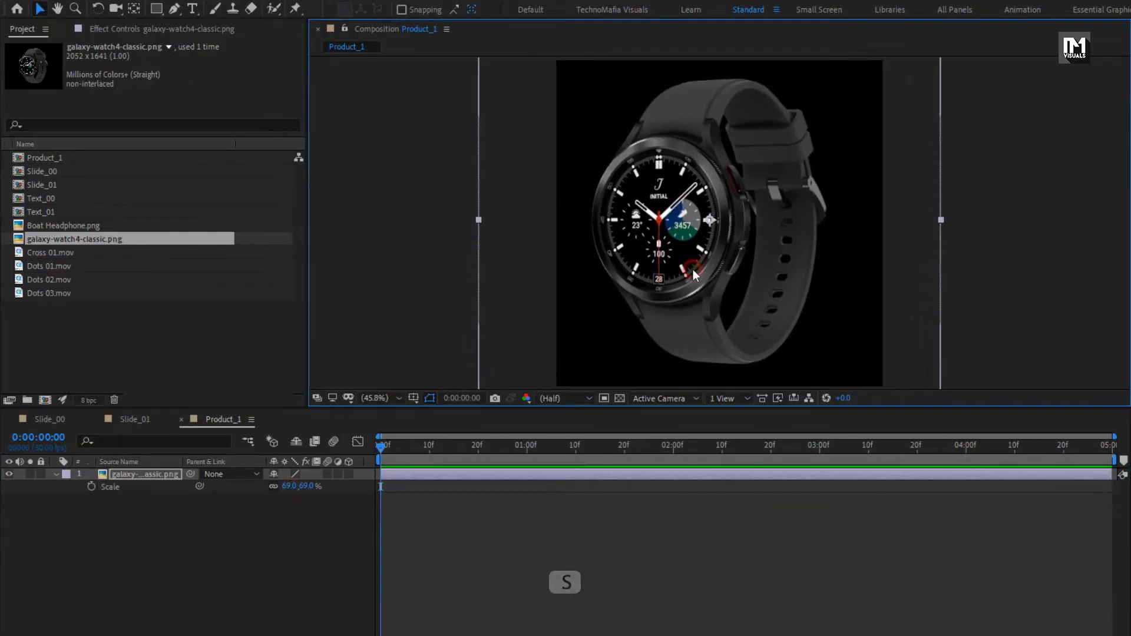
left_click(56, 474)
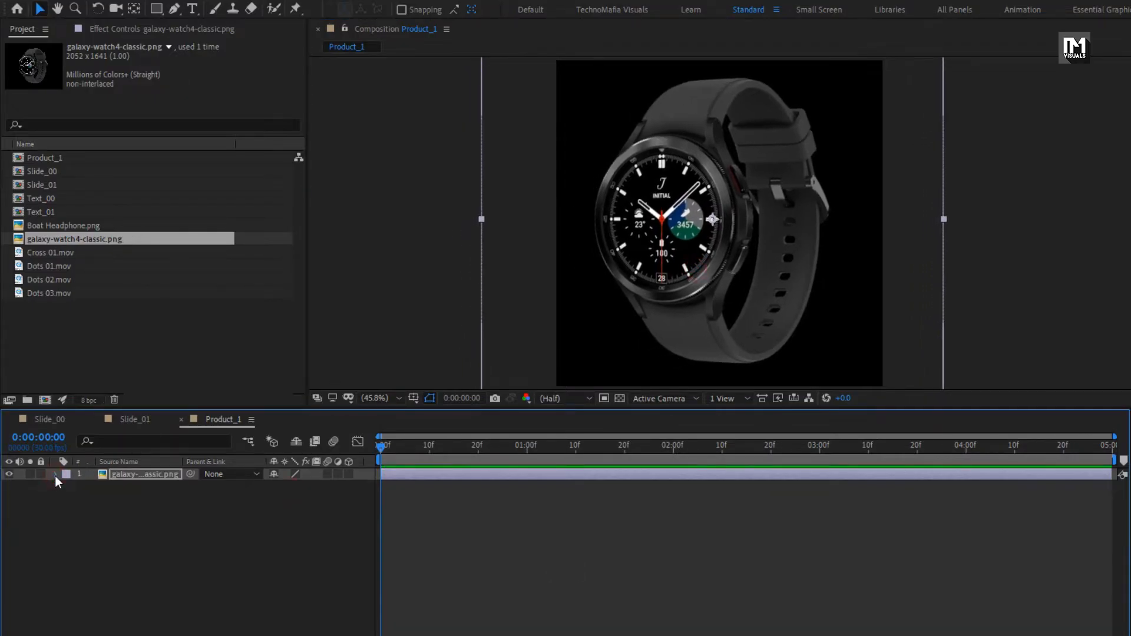
Place Product_1 below Text_01 in Slide_01 and apply Gaussian Blur (Legacy) to it with a Blurriness of 20
left_click(135, 420)
left_click_drag(32, 158, 169, 556)
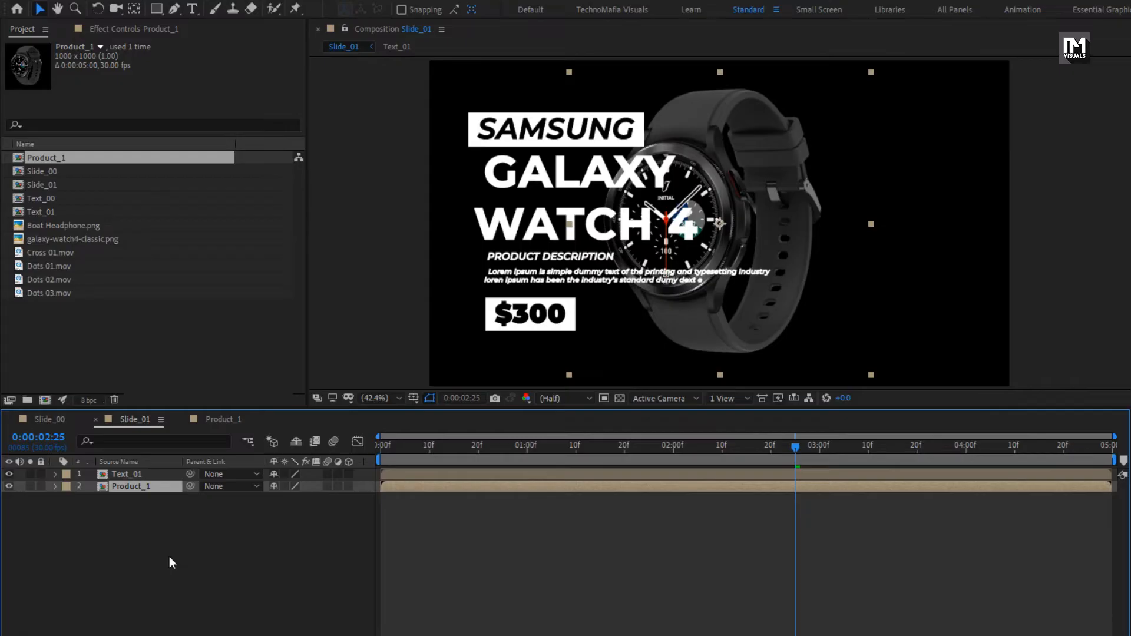
left_click_drag(992, 47, 924, 47)
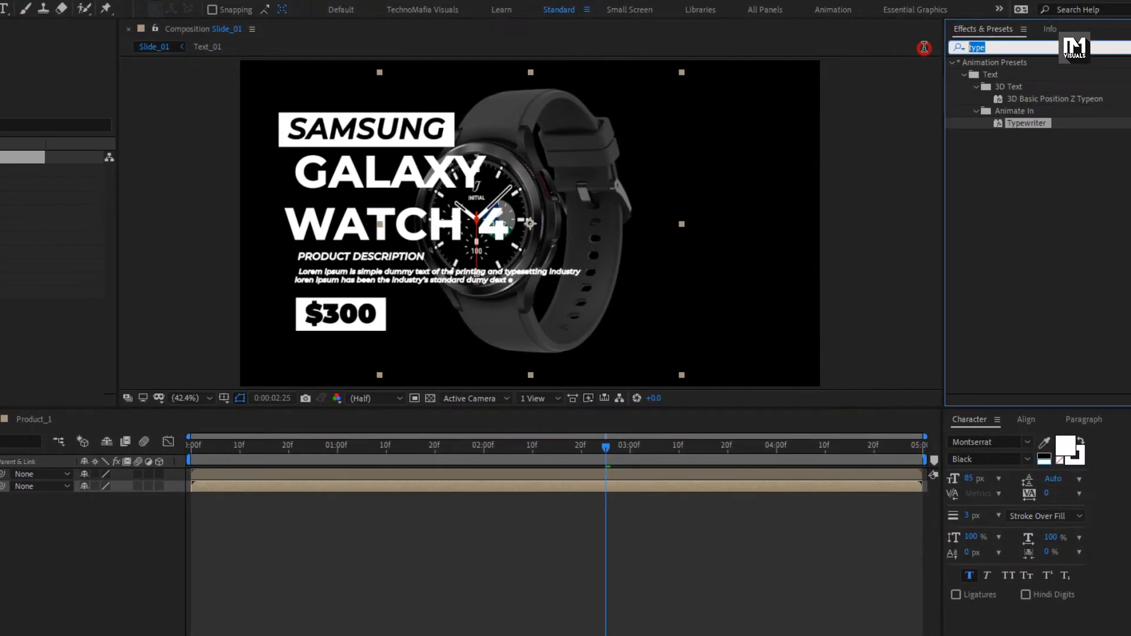
type("blur")
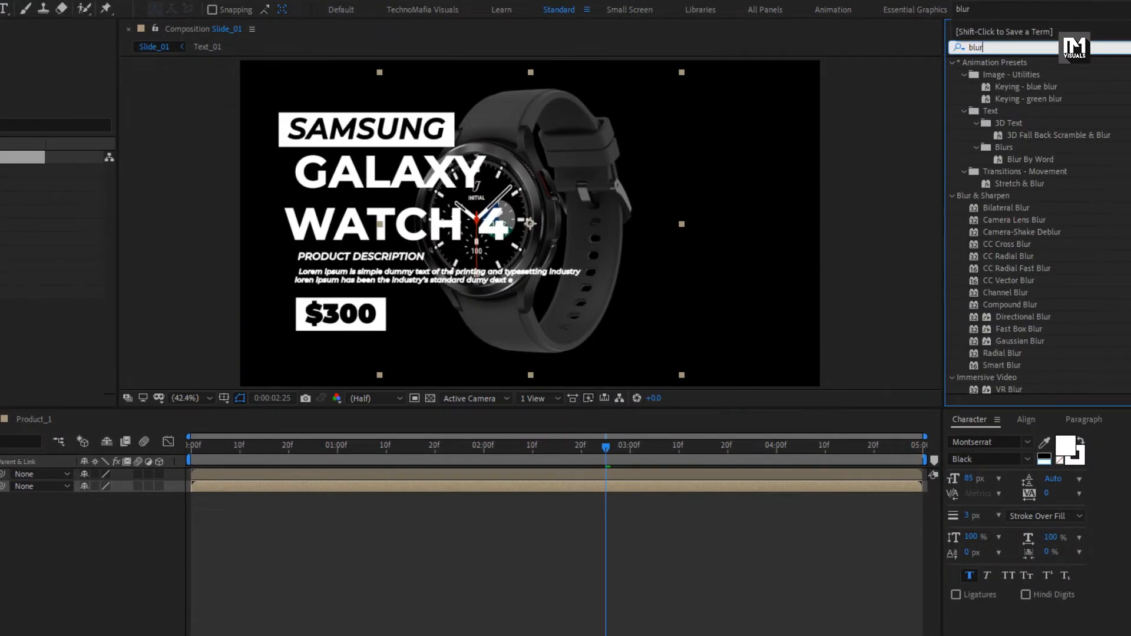
left_click(1005, 123)
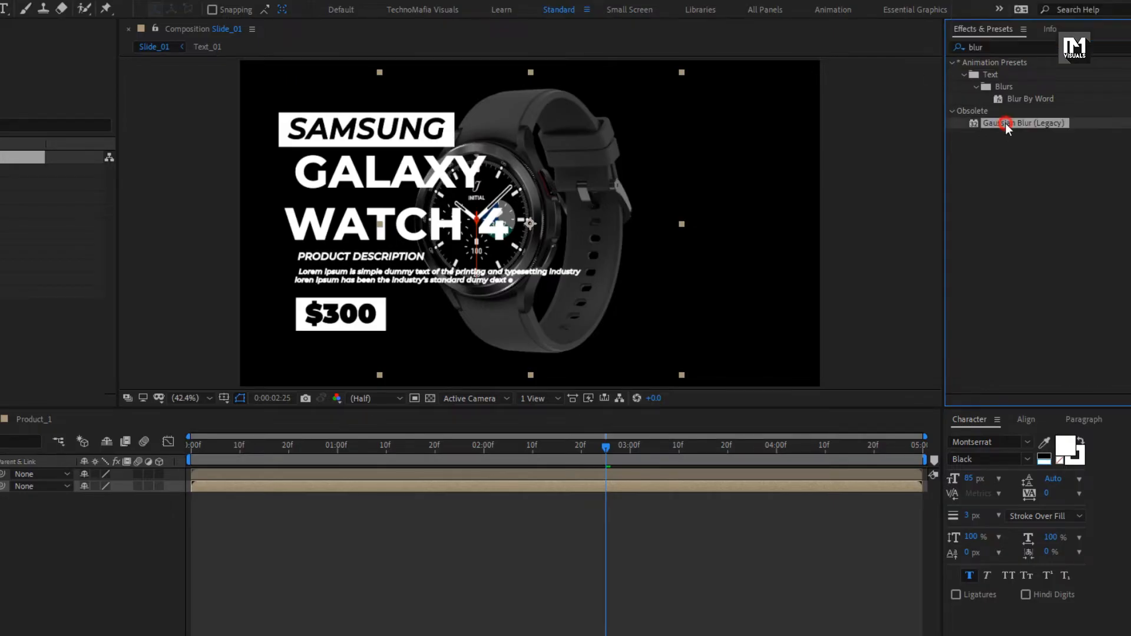
left_click_drag(1013, 123, 153, 491)
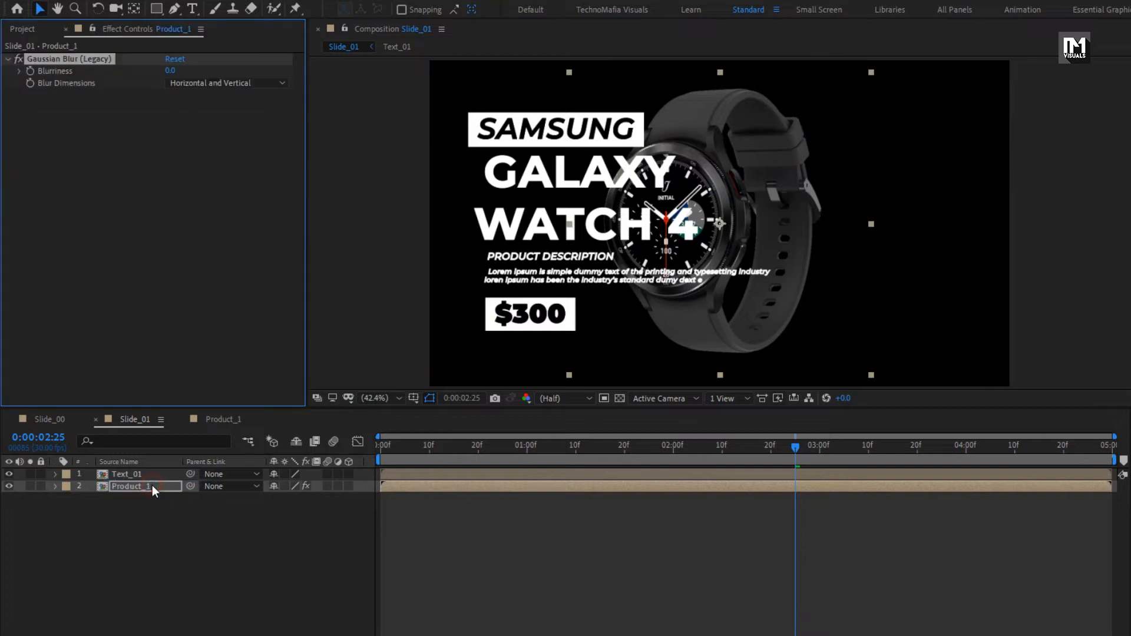
left_click(170, 71)
key("Return")
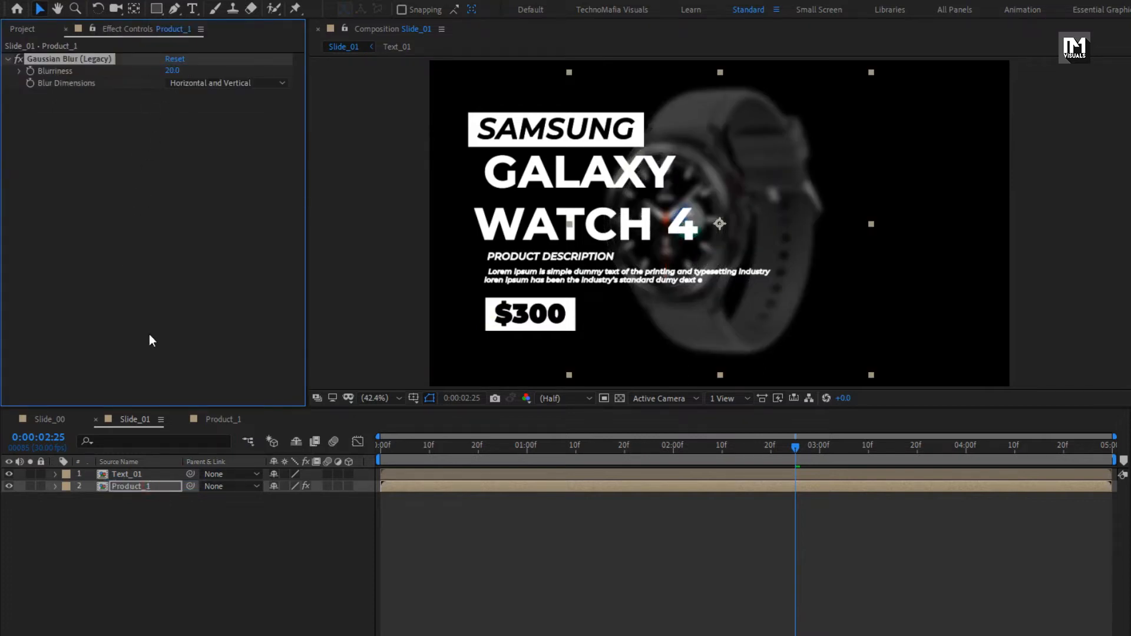
Set the Opacity of the Product_1 layer to 20% and preview the slide
left_click(146, 487)
key("t")
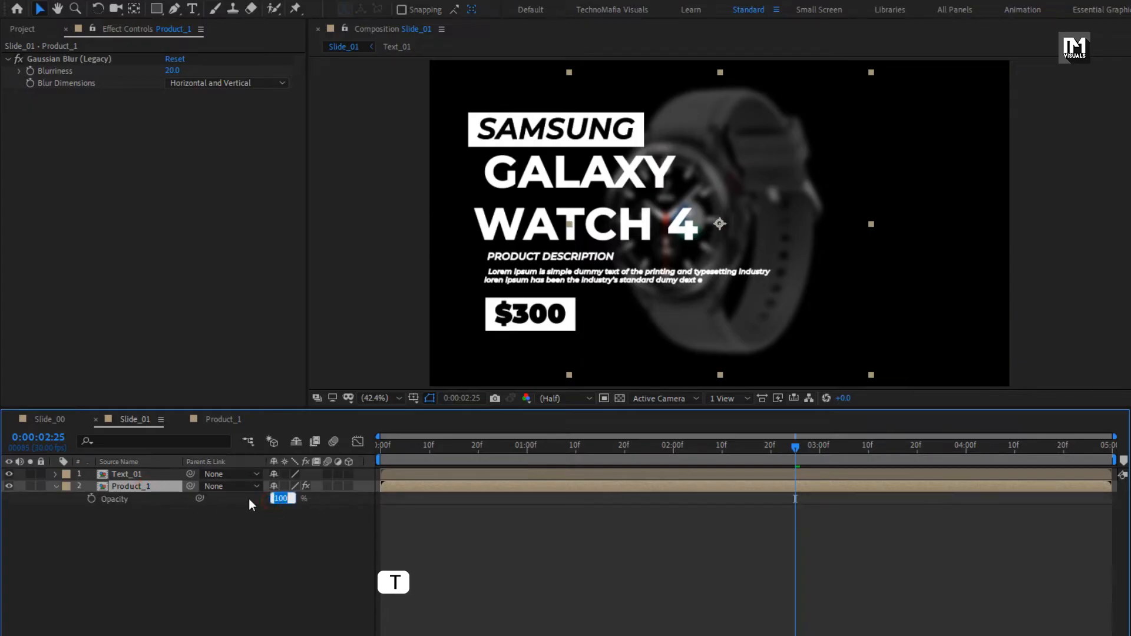
type("20")
key("Return")
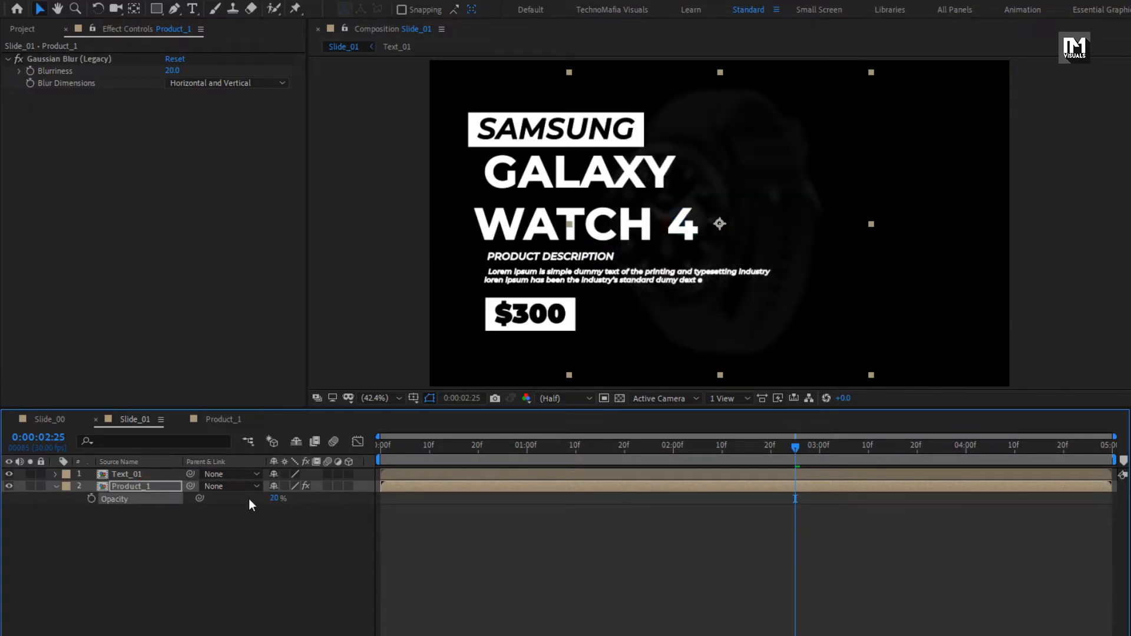
left_click(398, 448)
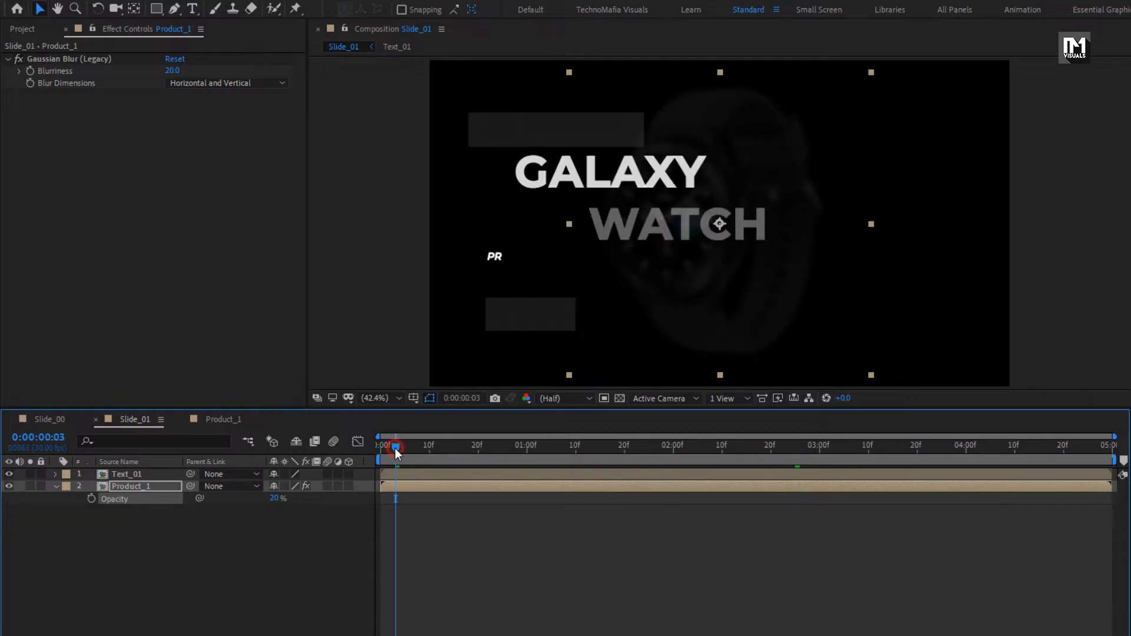
key("space")
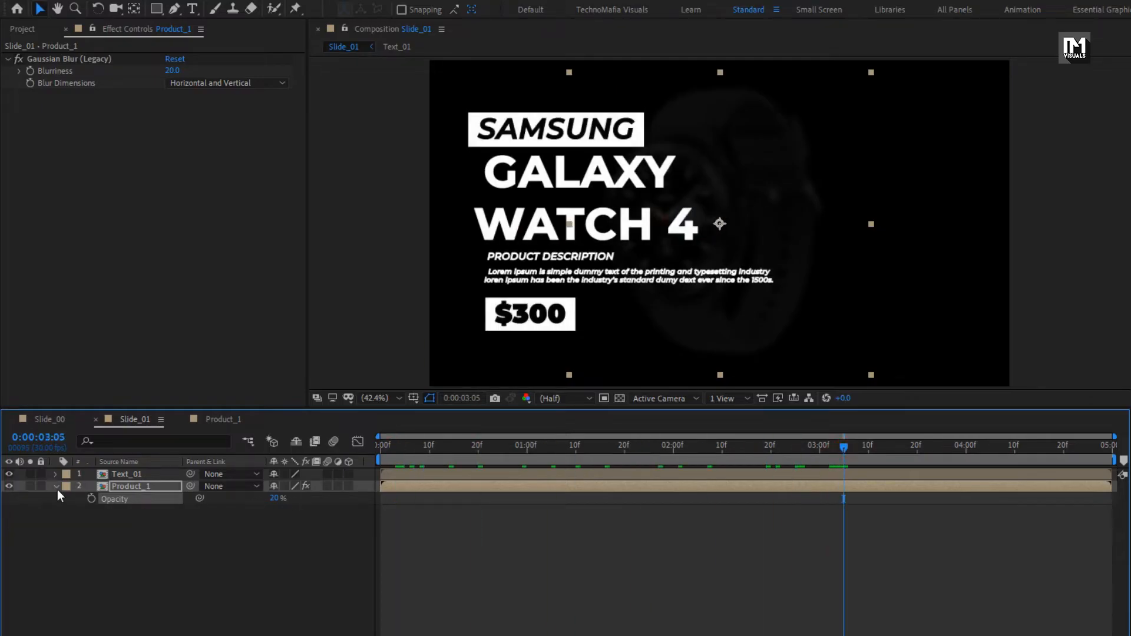
left_click(57, 486)
Add a null object to Slide_01 and parent the Text_01 and Product_1 layers to it
left_click(113, 512)
right_click(130, 508)
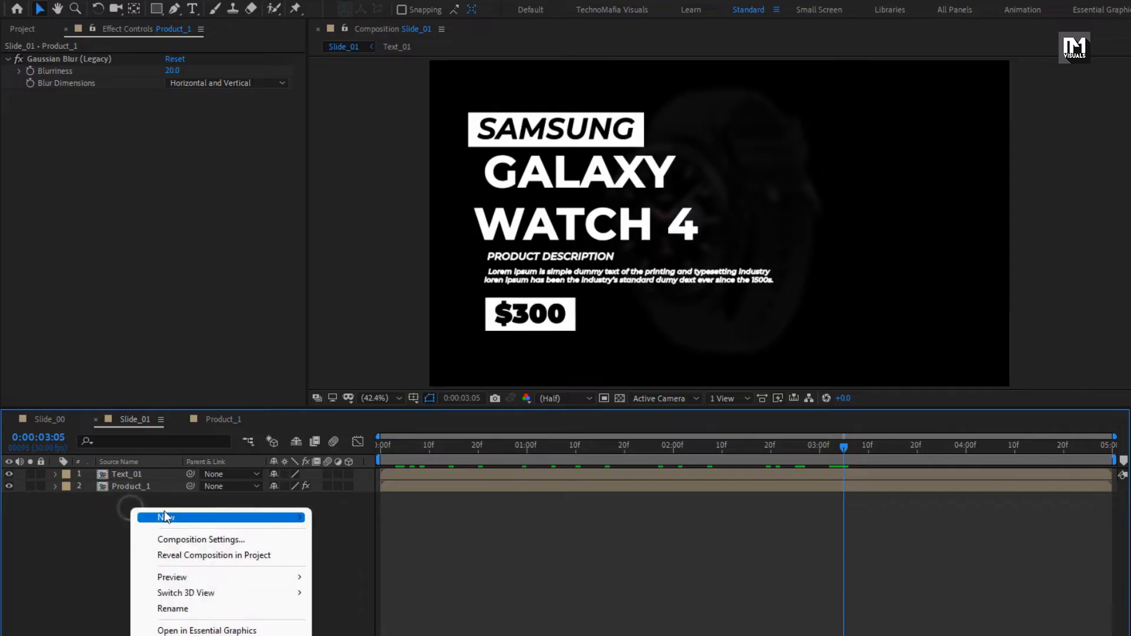
mouse_move(165, 517)
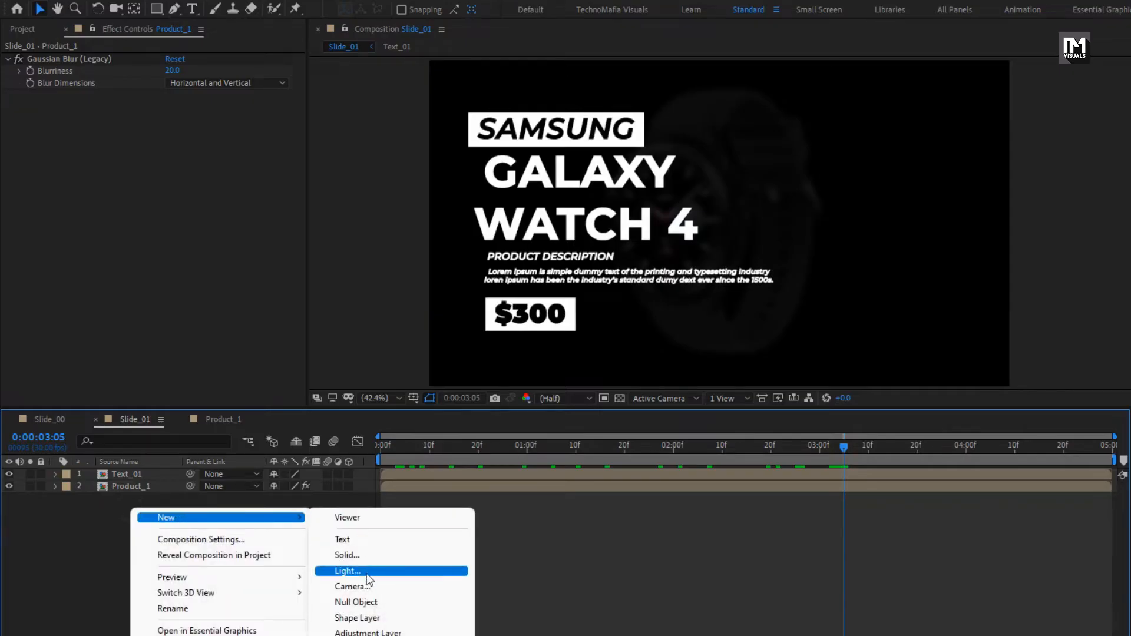
left_click(356, 603)
left_click(160, 517)
left_click_drag(157, 518, 124, 476)
left_click(148, 528)
left_click_drag(142, 521, 118, 488)
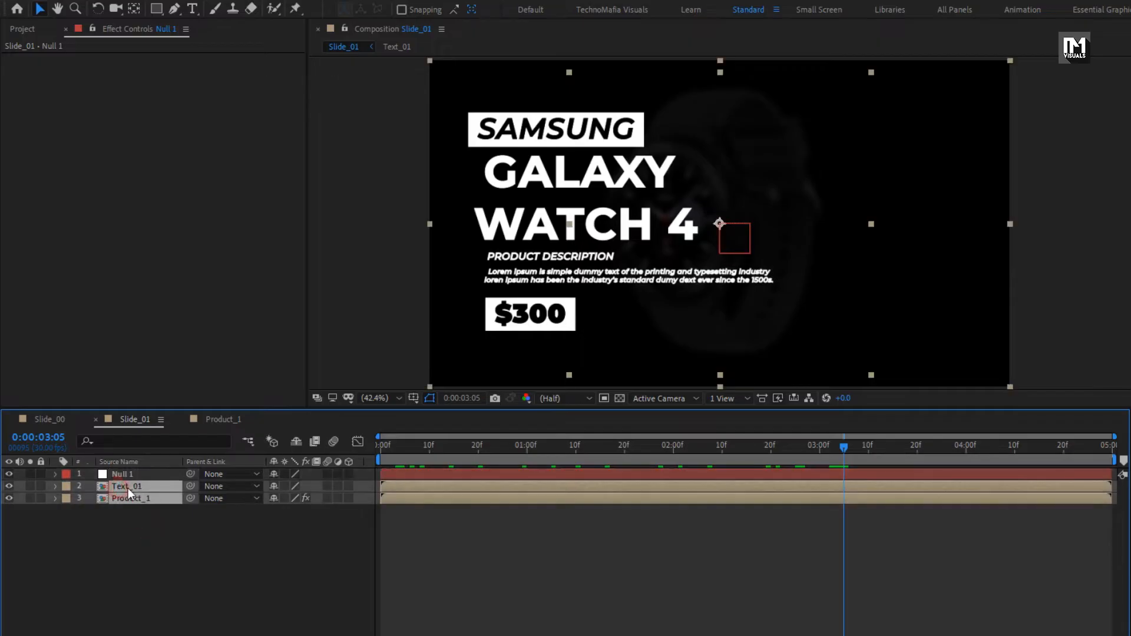
left_click(238, 486)
left_click(253, 525)
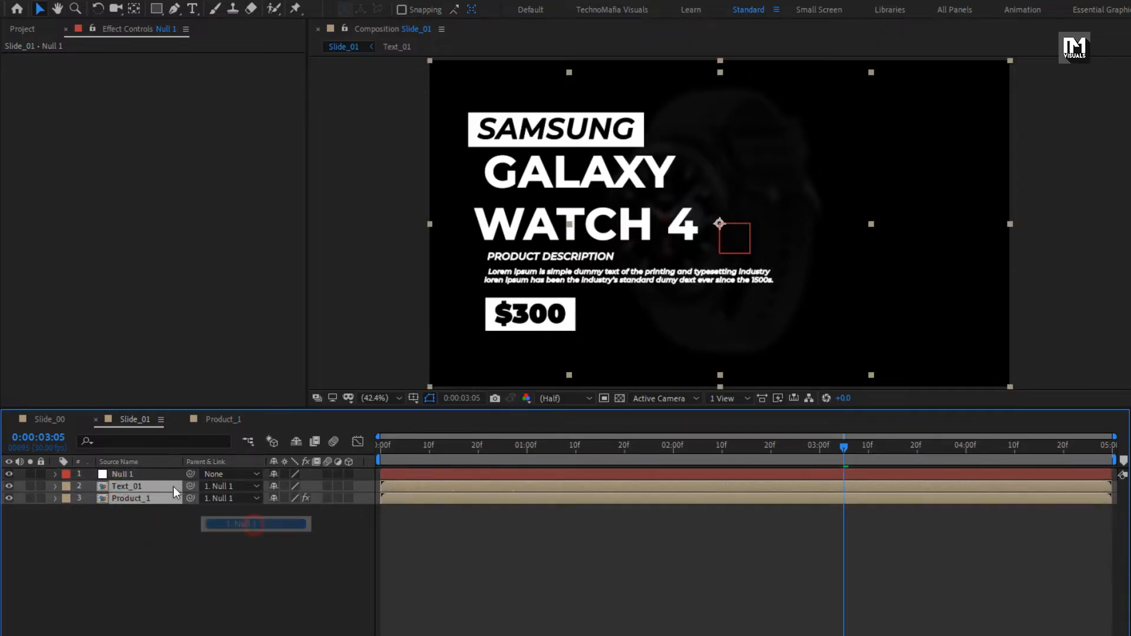
Keyframe the null's Scale at 100% at 0:00:02:00 and 400% at 0:00:00:00, and preview the zoom
left_click(152, 475)
key("s")
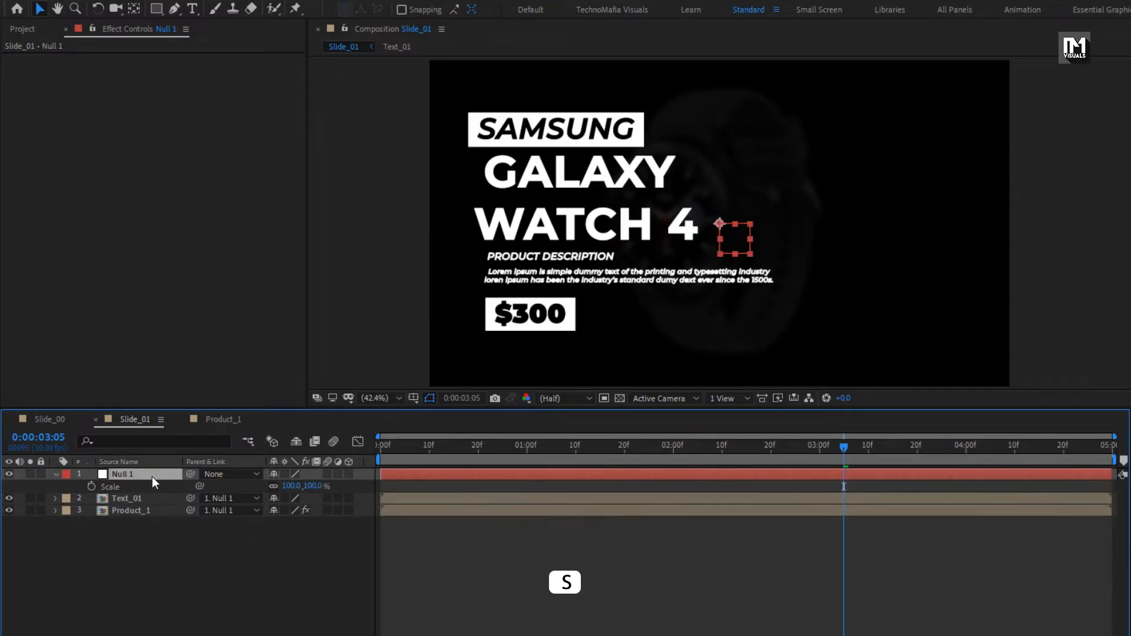
left_click_drag(760, 453, 673, 453)
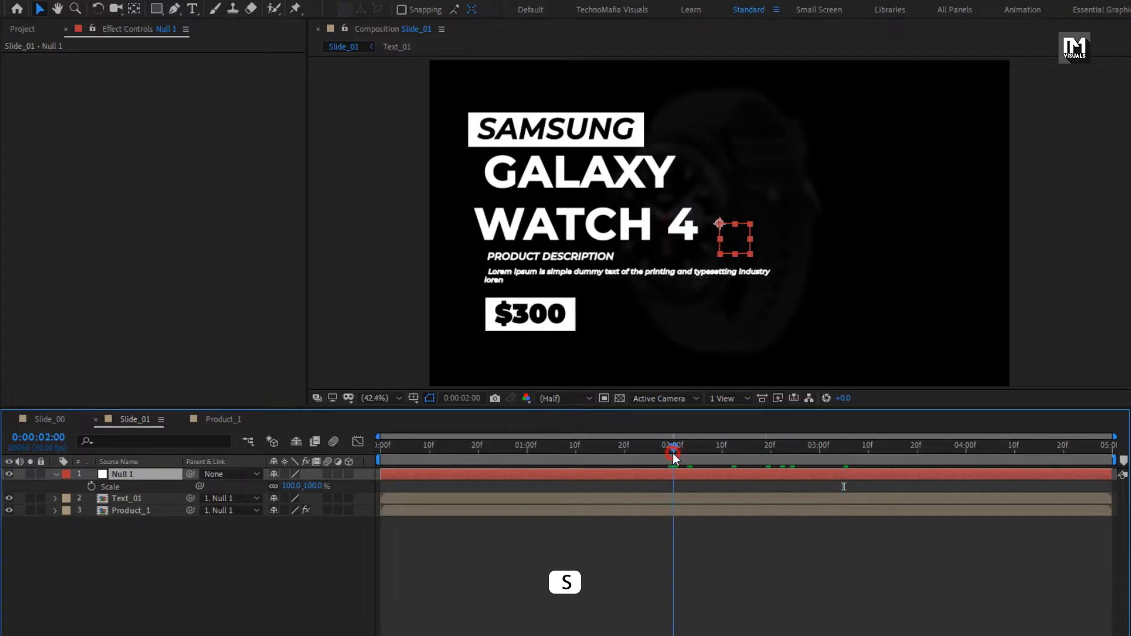
left_click(92, 488)
left_click_drag(426, 454, 366, 443)
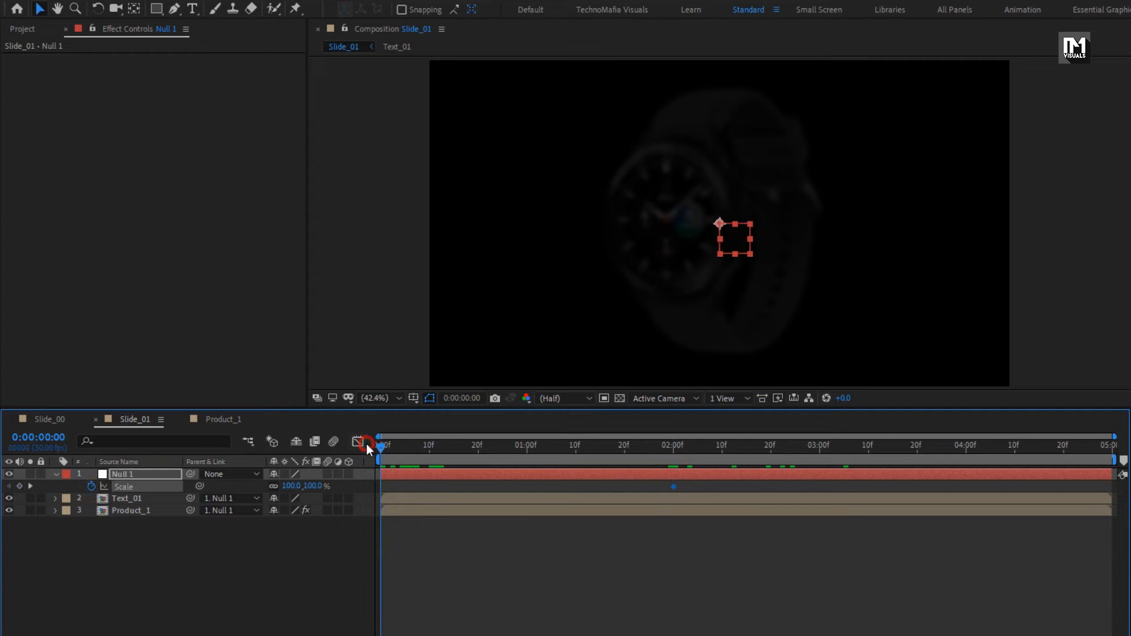
left_click(315, 486)
key("Return")
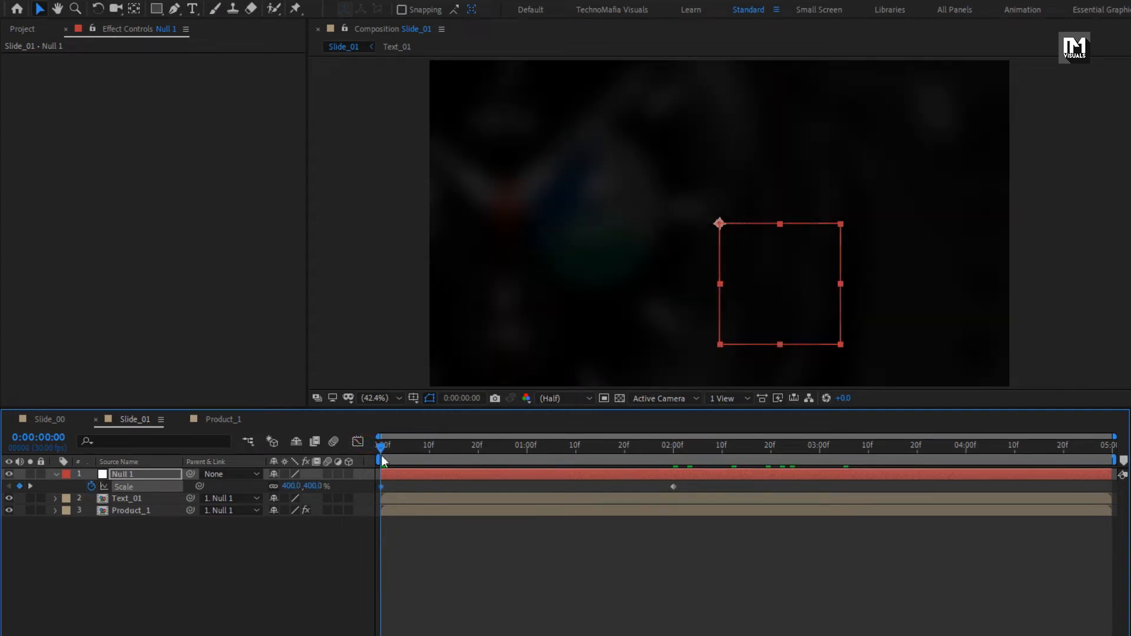
left_click_drag(381, 452, 682, 448)
Apply Easy Ease to both Scale keyframes of the null
left_click_drag(687, 488, 380, 490)
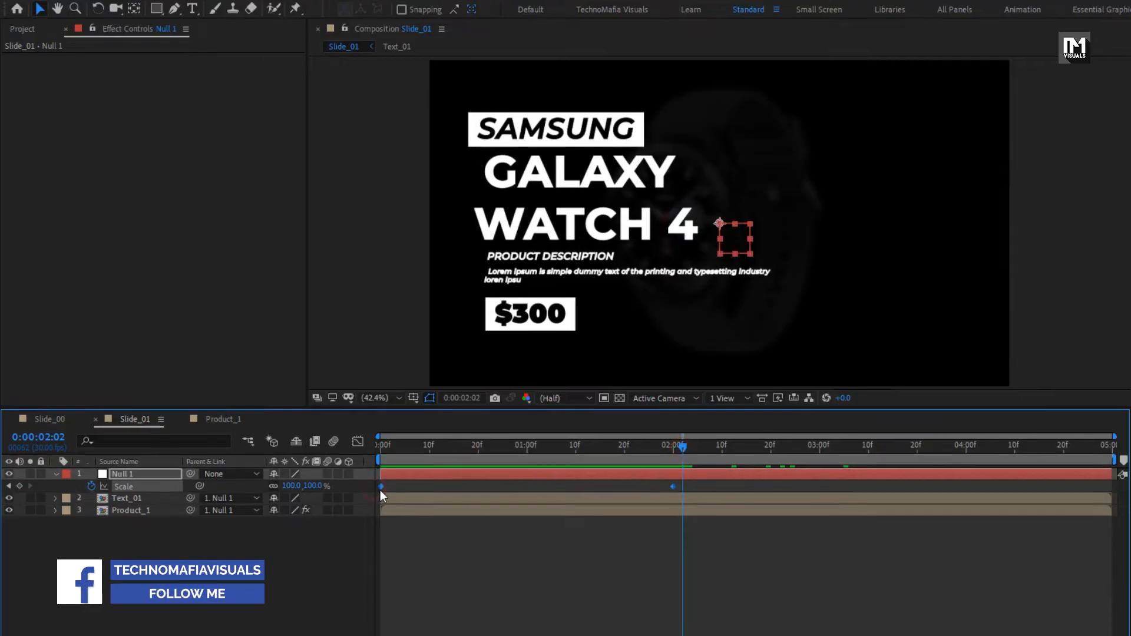
right_click(381, 488)
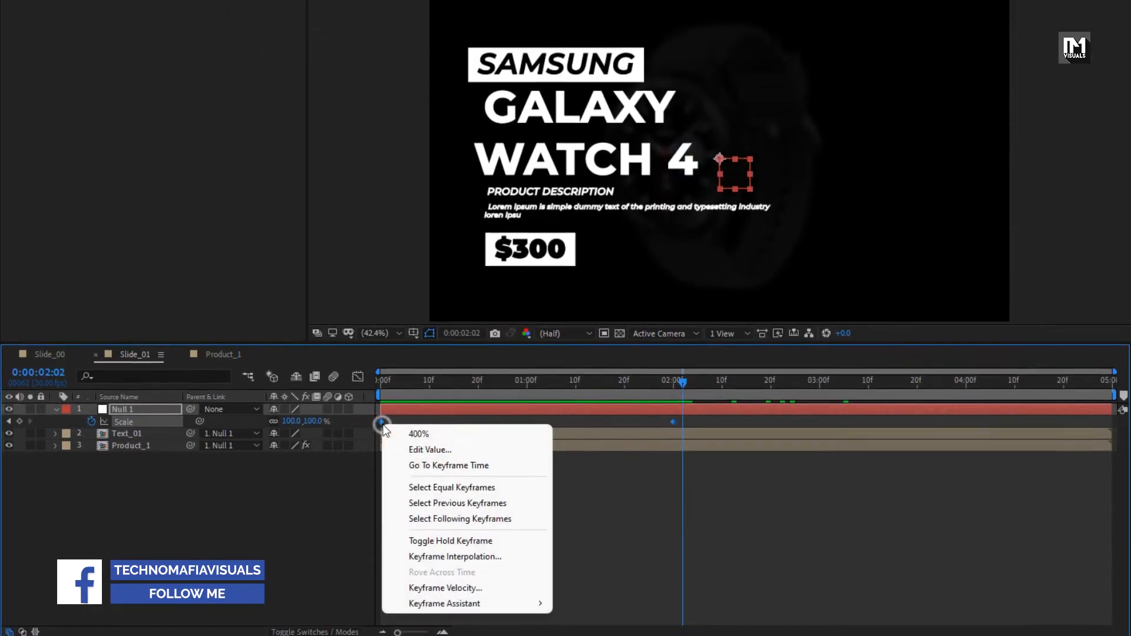
mouse_move(506, 602)
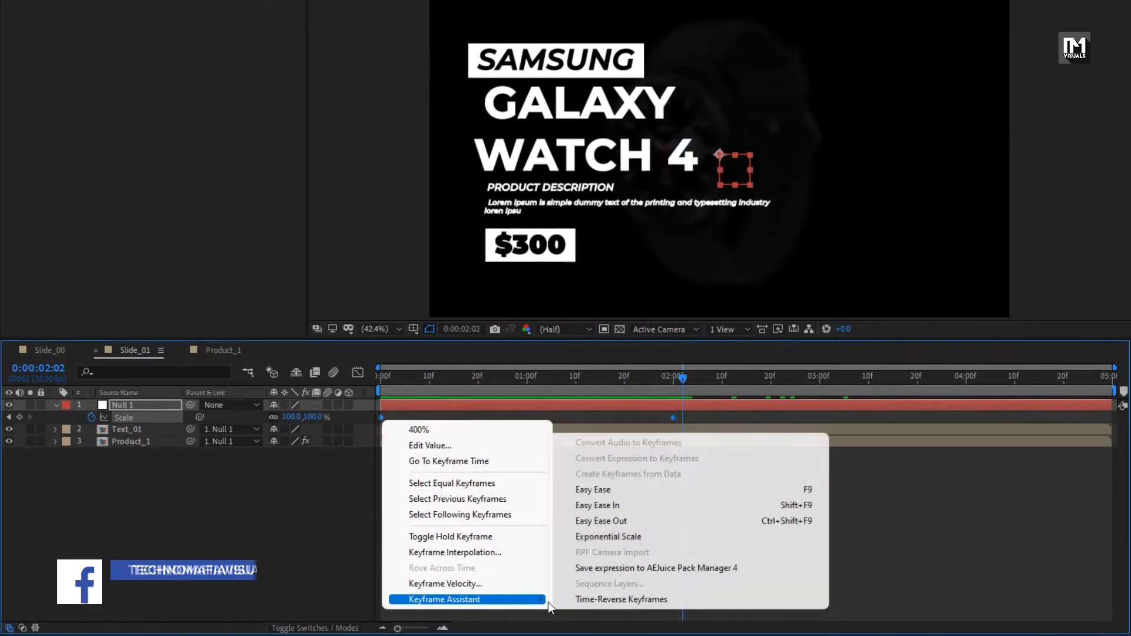
left_click(581, 496)
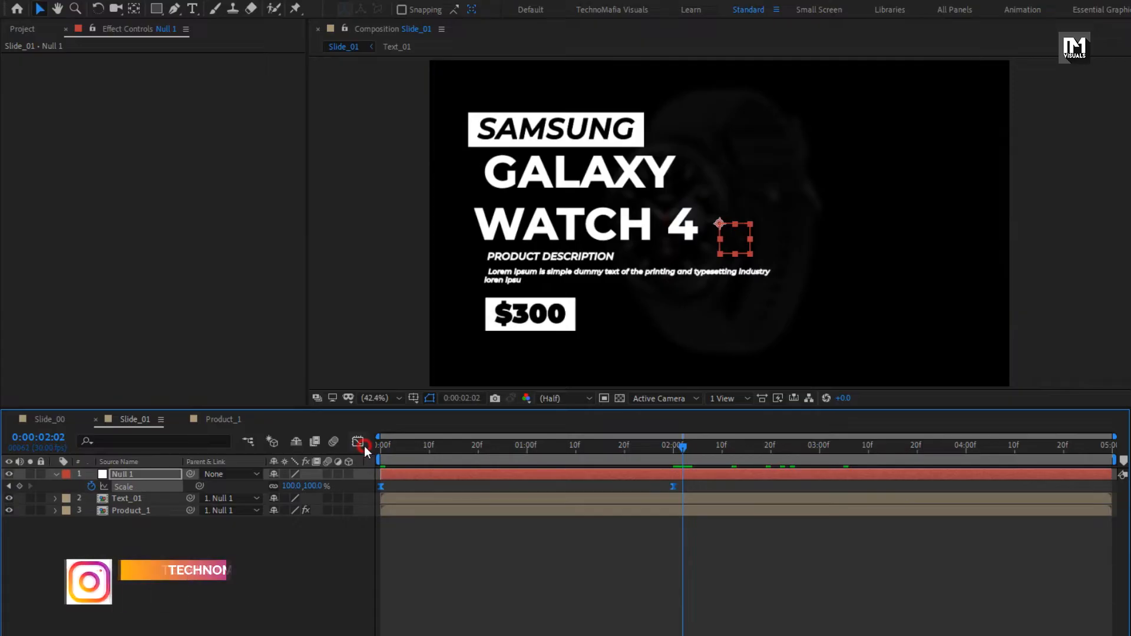
Shape the null's Scale speed graph so the zoom is fastest right at the start and slows gradually toward 0:00:02:00
left_click(358, 373)
left_click_drag(693, 517, 526, 482)
left_click_drag(429, 482, 480, 454)
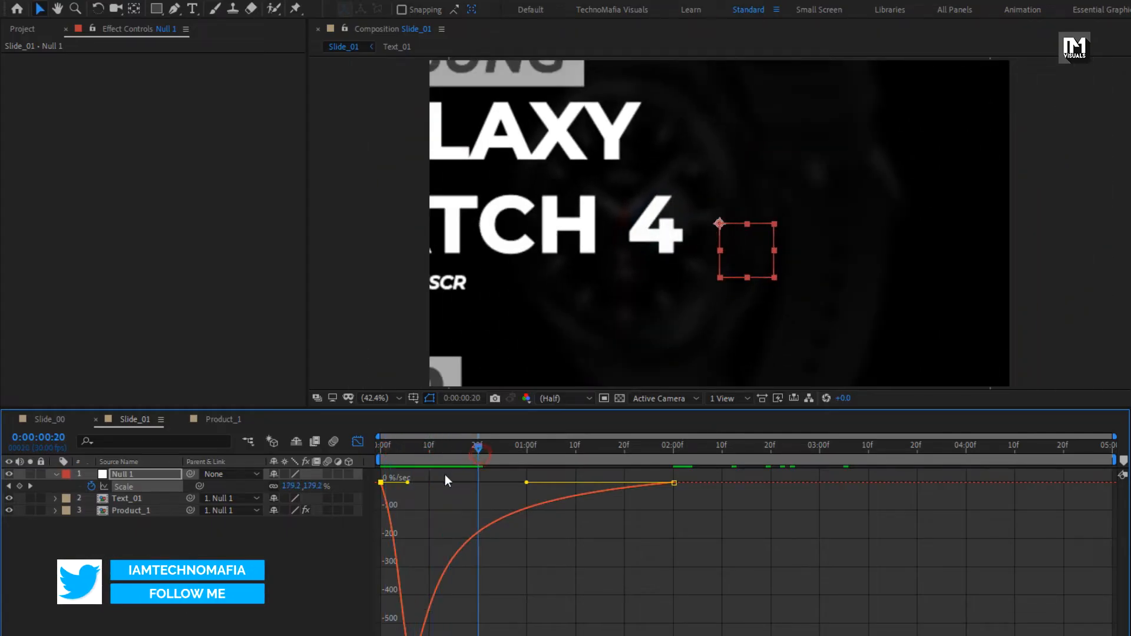
left_click_drag(407, 483, 384, 458)
Set the null's Scale at 0:00:00:00 to 300%, close the graph view and return to the start of the timeline
left_click(383, 454)
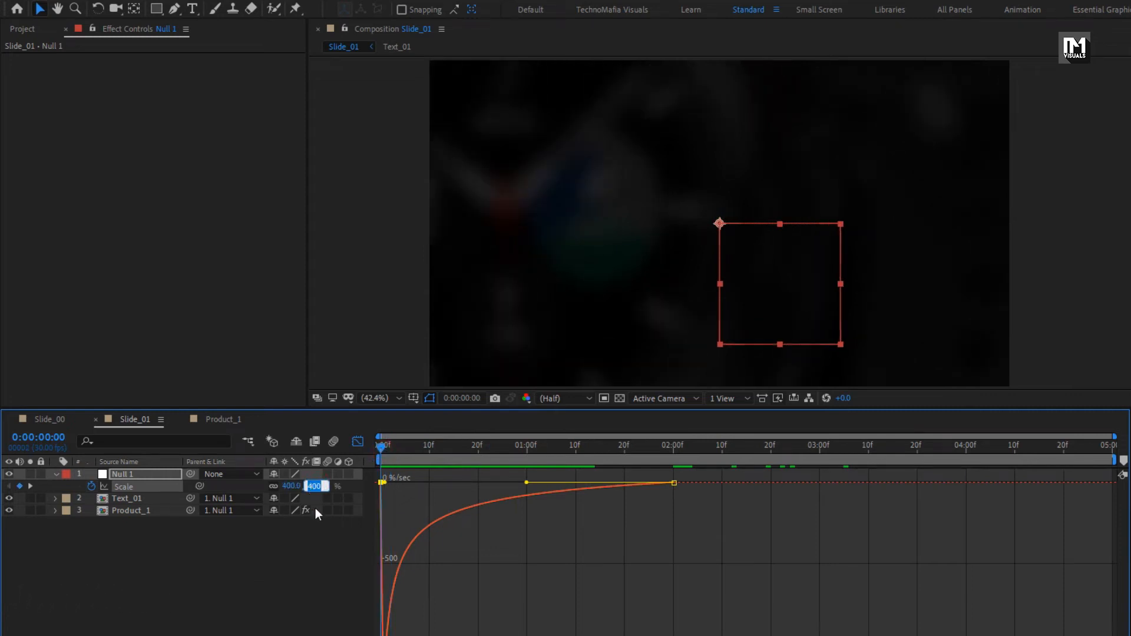
type("300")
key("Return")
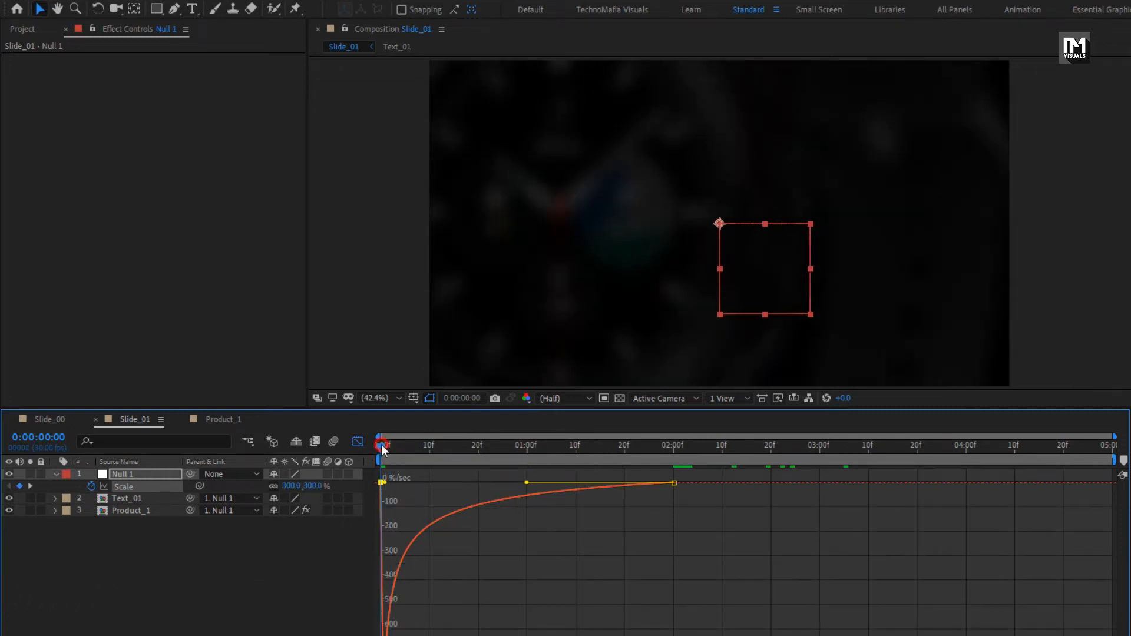
mouse_move(382, 448)
left_mouse_down()
mouse_move(578, 447)
mouse_move(381, 456)
left_mouse_up()
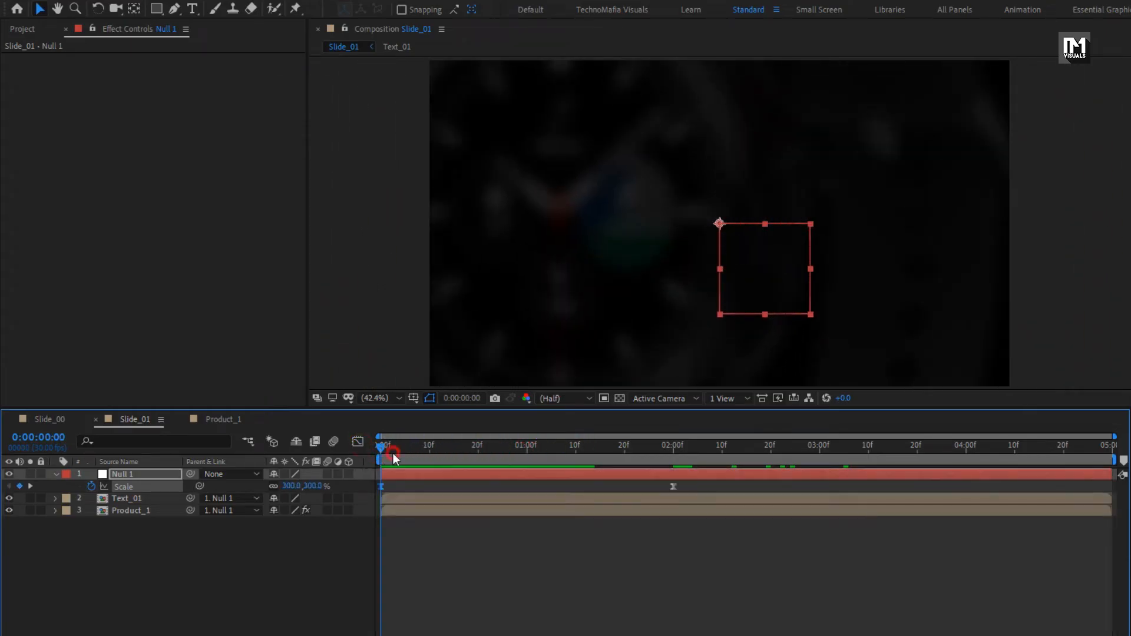
Shift the Text_01 layer so it starts at 0:00:00:10, check the animation, and collapse Null 1's scale property
left_click_drag(393, 454, 417, 454)
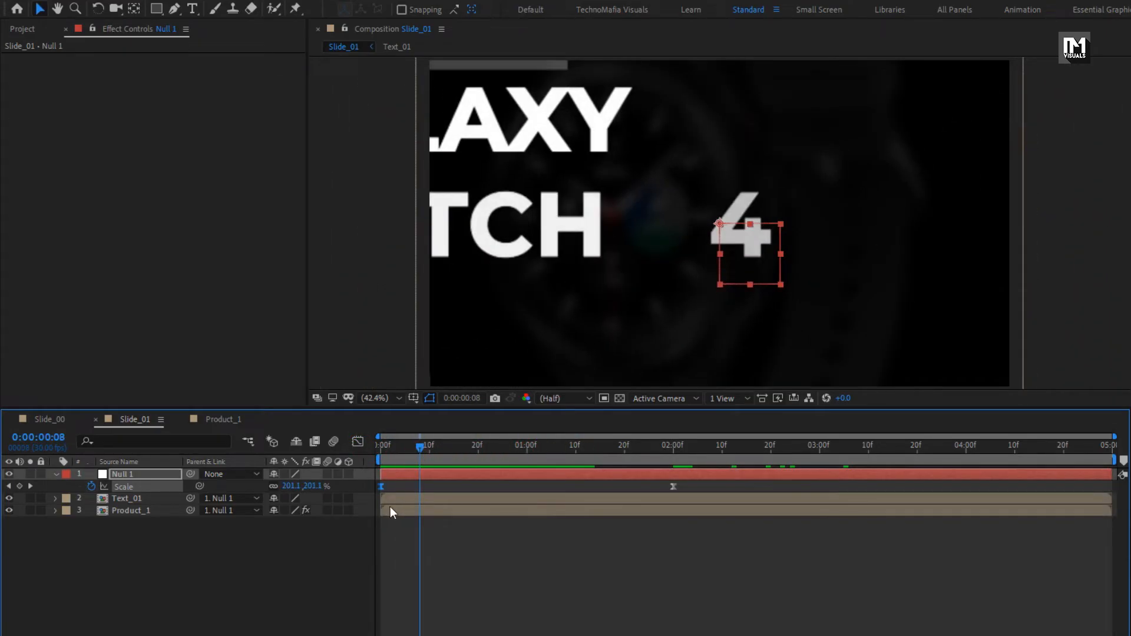
left_click(391, 500)
left_click_drag(391, 501, 439, 494)
left_click(429, 449)
left_click(428, 450)
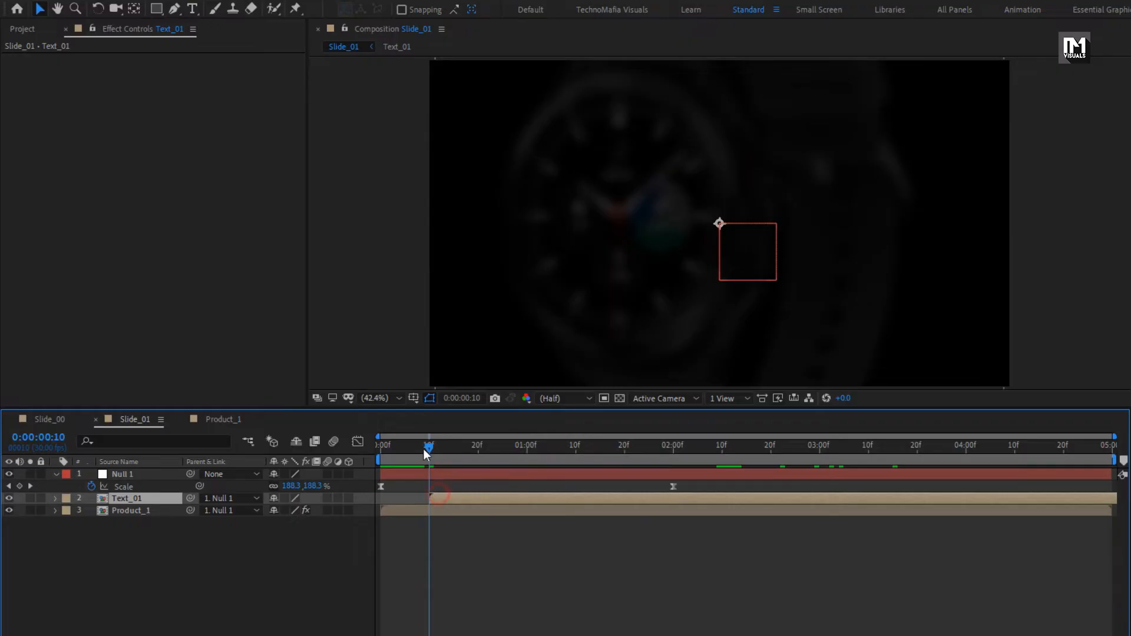
left_click_drag(423, 449, 834, 457)
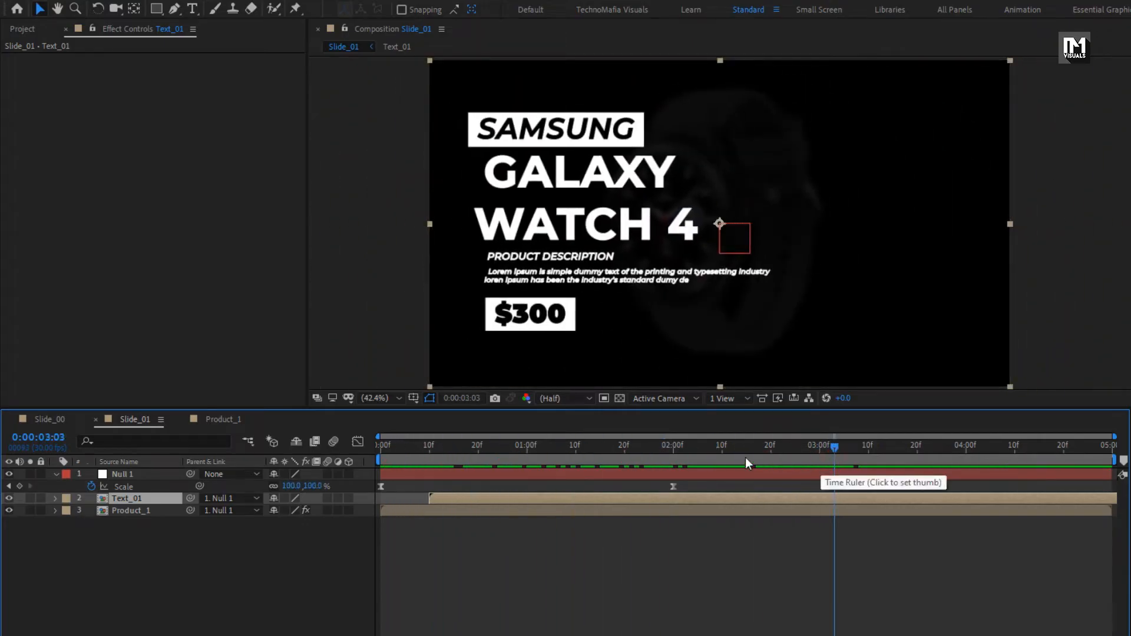
left_click(55, 475)
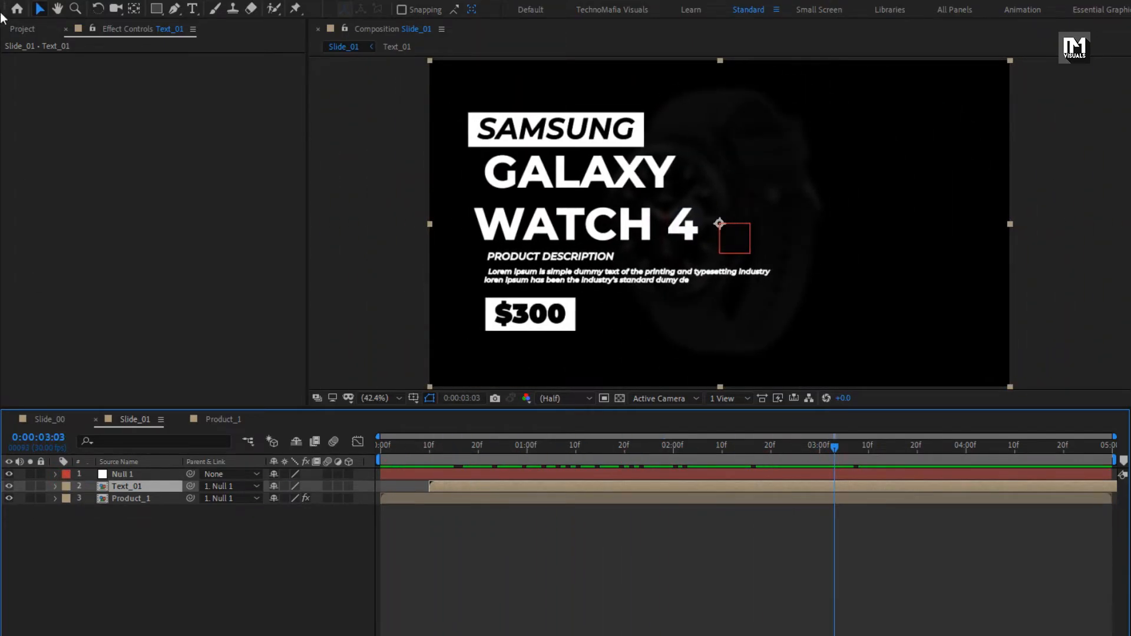
Add the Product_1 composition above Null 1 and place the watch beside the product text
left_click(19, 29)
left_click_drag(40, 171, 145, 469)
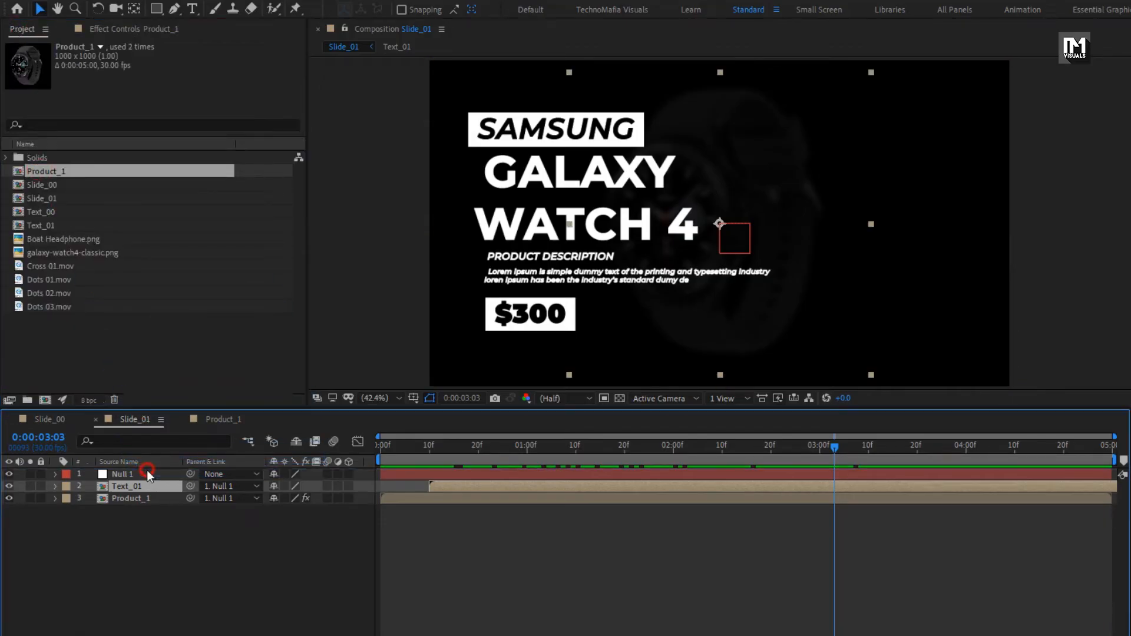
left_click_drag(720, 271, 817, 265)
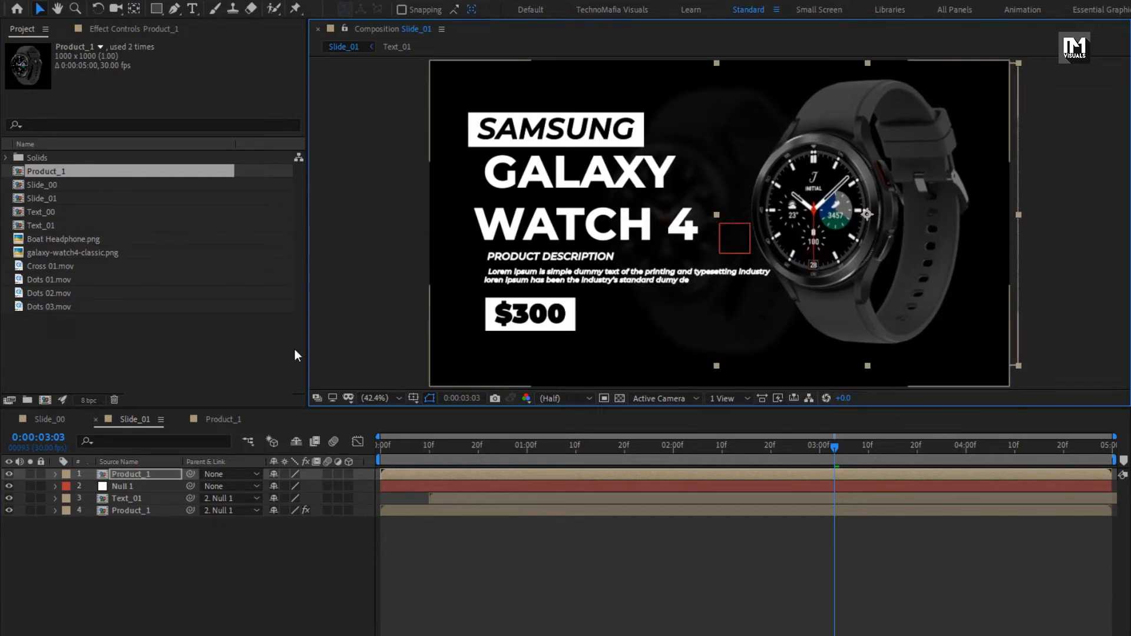
Scale the upper Product_1 layer to 77%
key("s")
left_click(135, 476)
key("s")
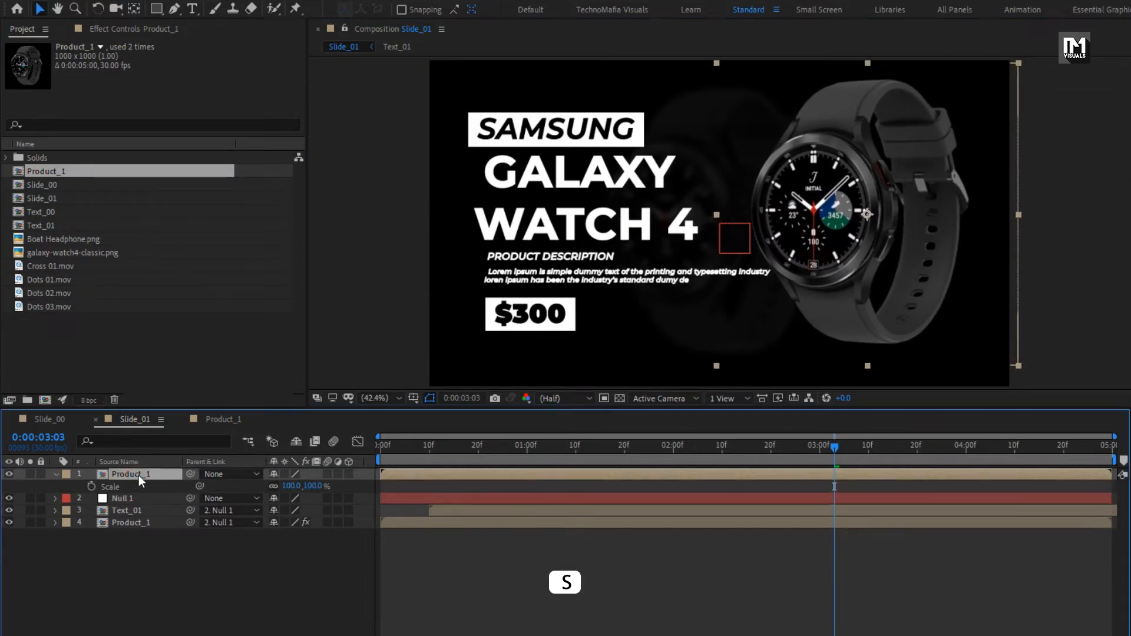
left_click_drag(312, 488, 302, 488)
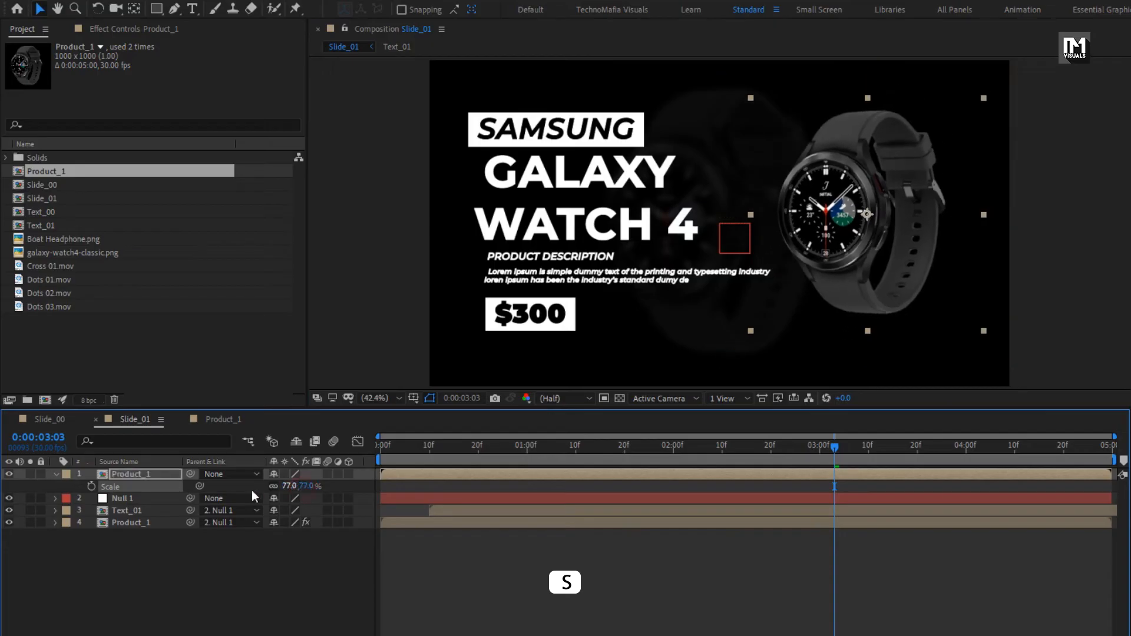
left_click(55, 475)
Keyframe the upper Product_1's position at 0:00:02:00, and set its Y position to -441.7 at 0:00:00:00 for a drop-in
left_click(126, 475)
key("p")
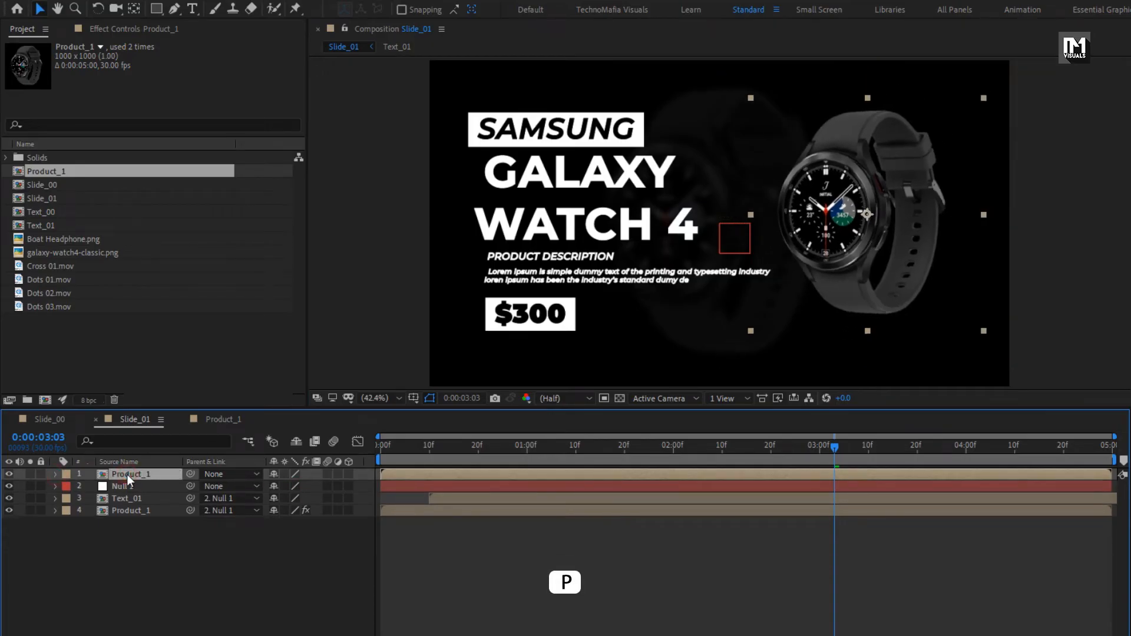
left_click_drag(592, 447, 674, 447)
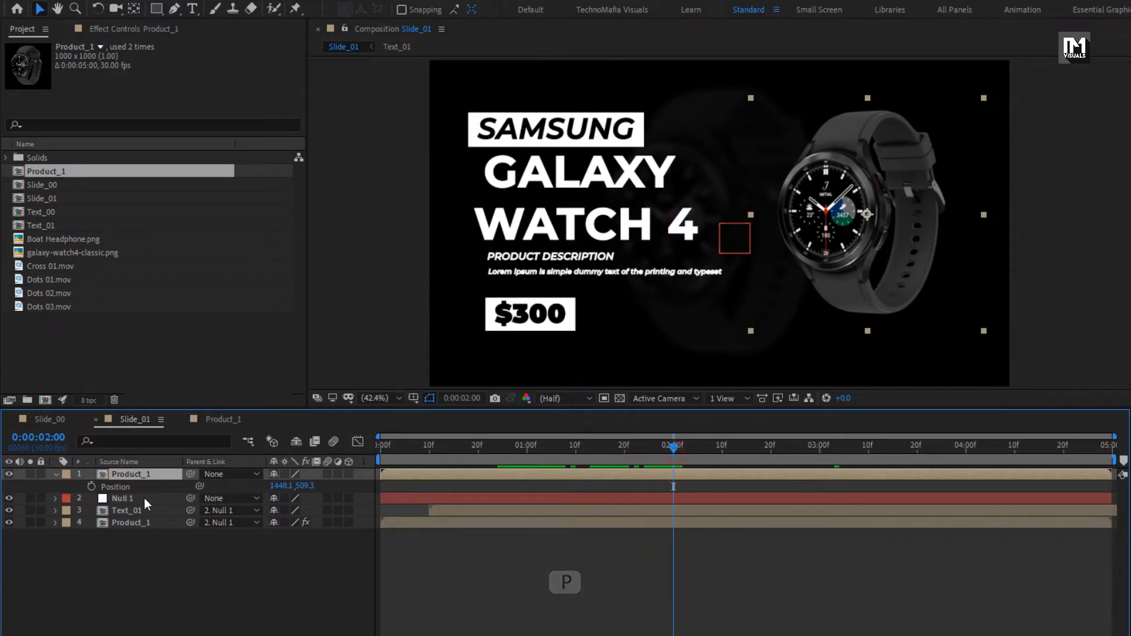
left_click(91, 487)
left_click_drag(459, 455, 222, 484)
left_click_drag(306, 494, 3, 449)
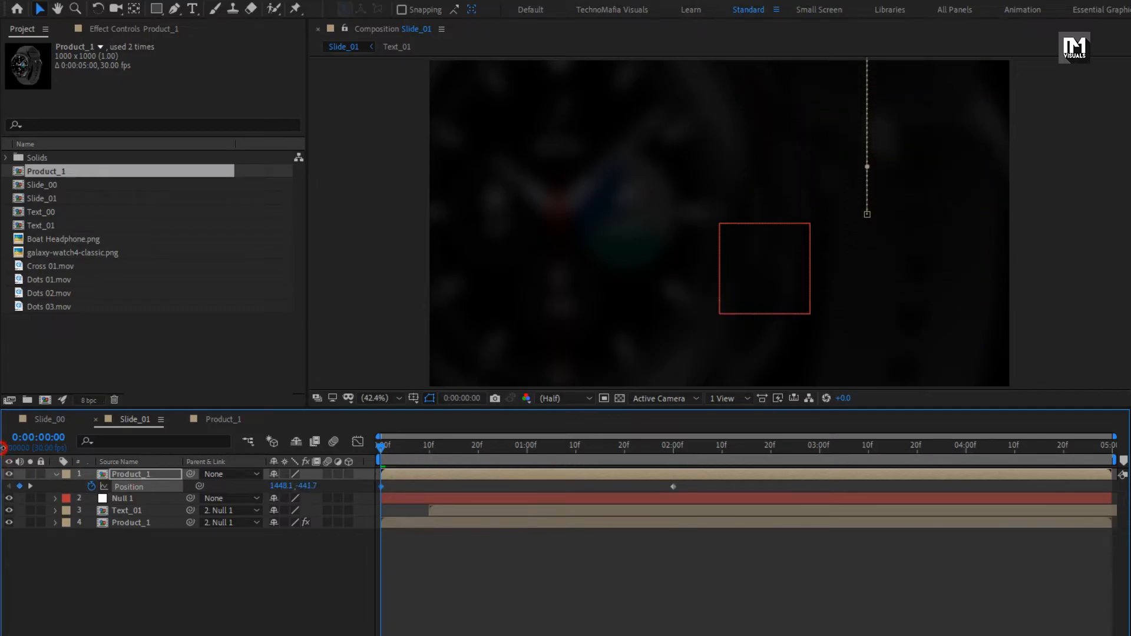
left_click_drag(443, 452, 490, 450)
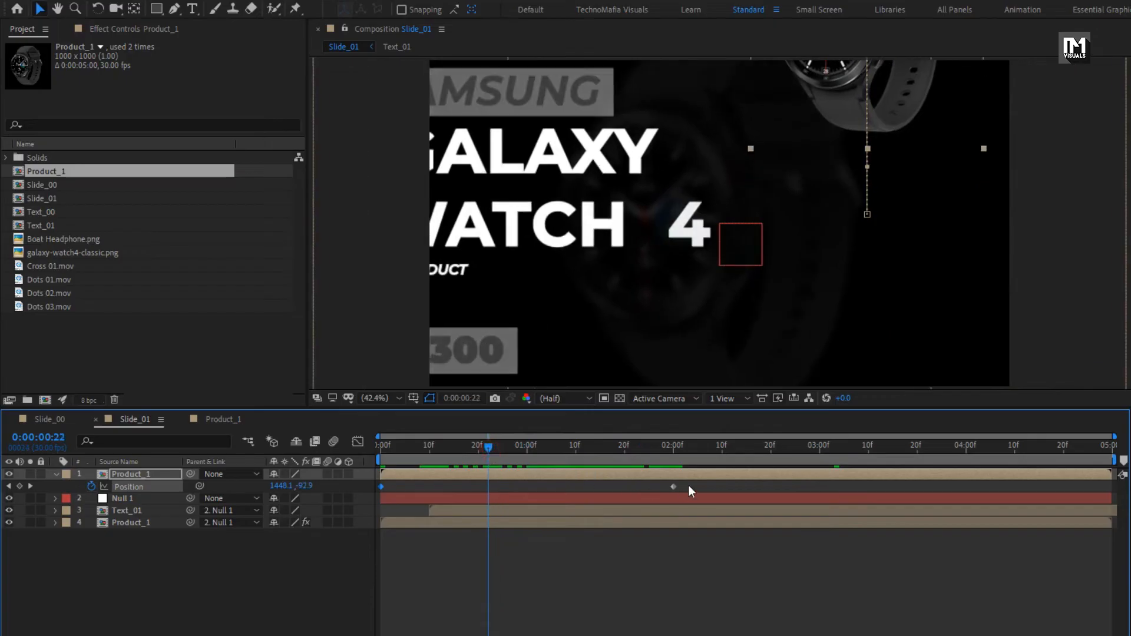
Apply Easy Ease to both position keyframes of the upper Product_1 layer
left_click_drag(689, 485, 374, 492)
right_click(380, 486)
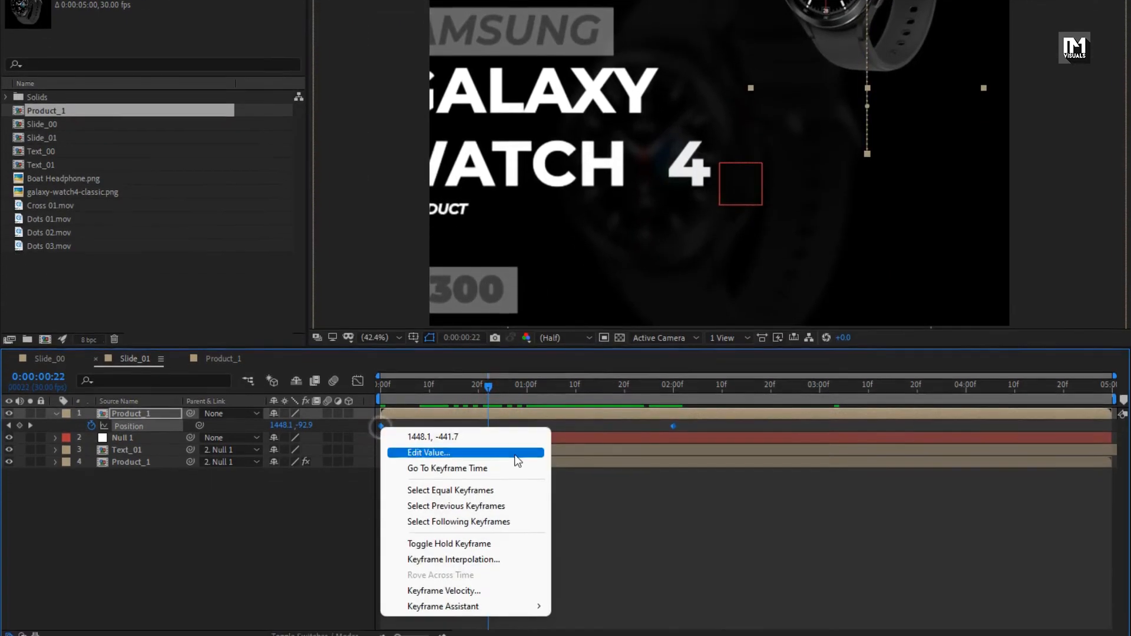
mouse_move(519, 607)
left_click(594, 498)
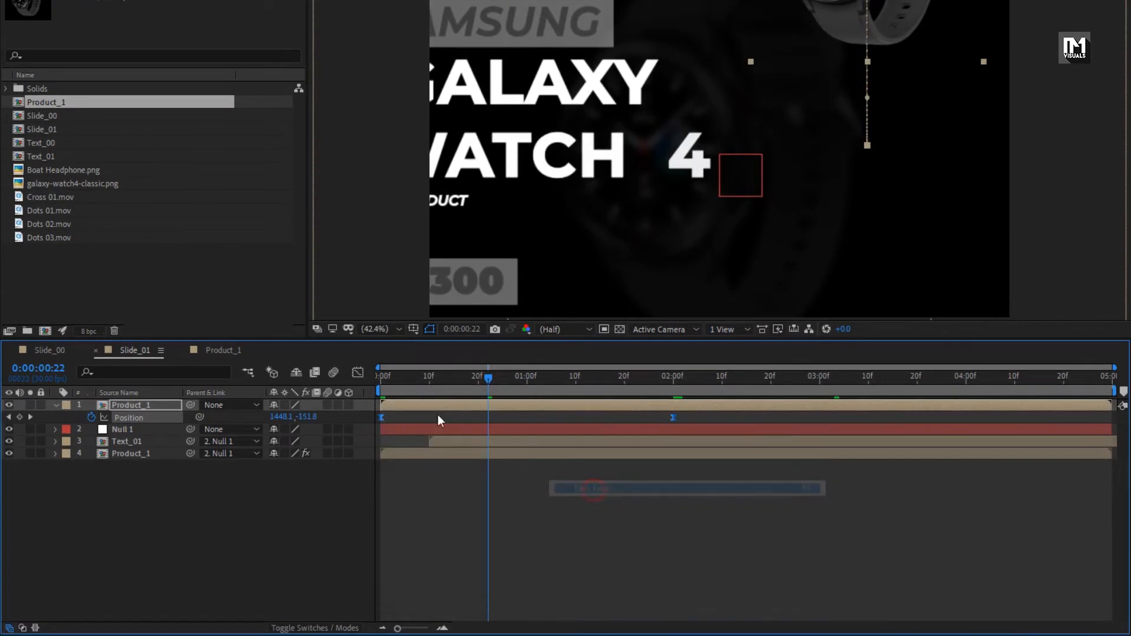
Extend the first position keyframe's outgoing ease to the 1-second mark in the speed graph and preview the drop
left_click(358, 373)
left_click_drag(402, 573, 336, 613)
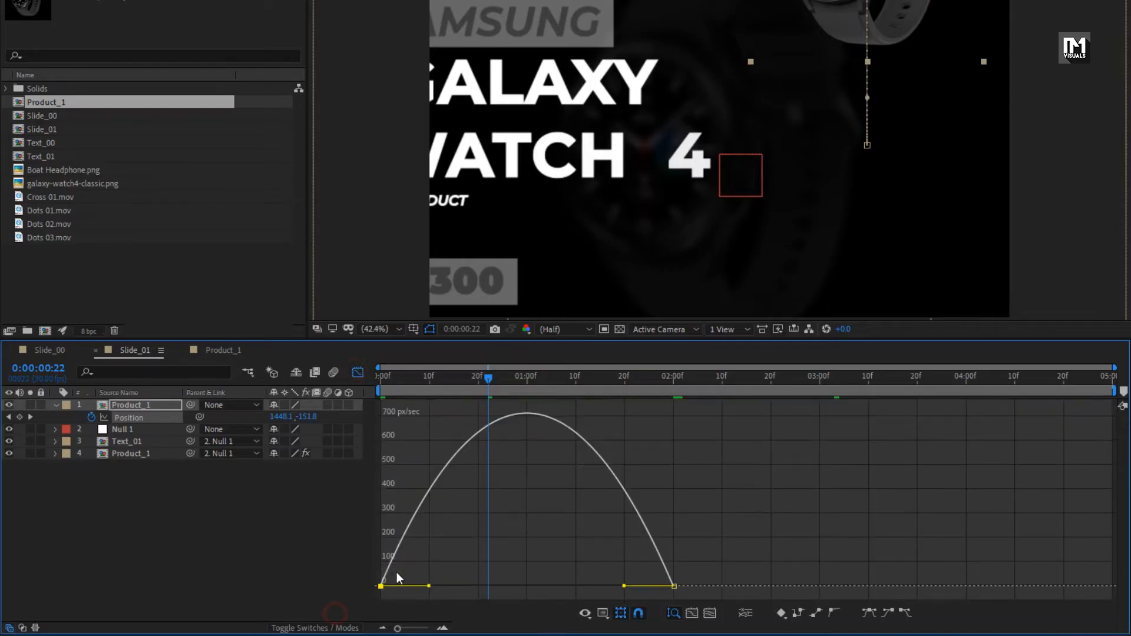
left_click_drag(429, 587, 527, 587)
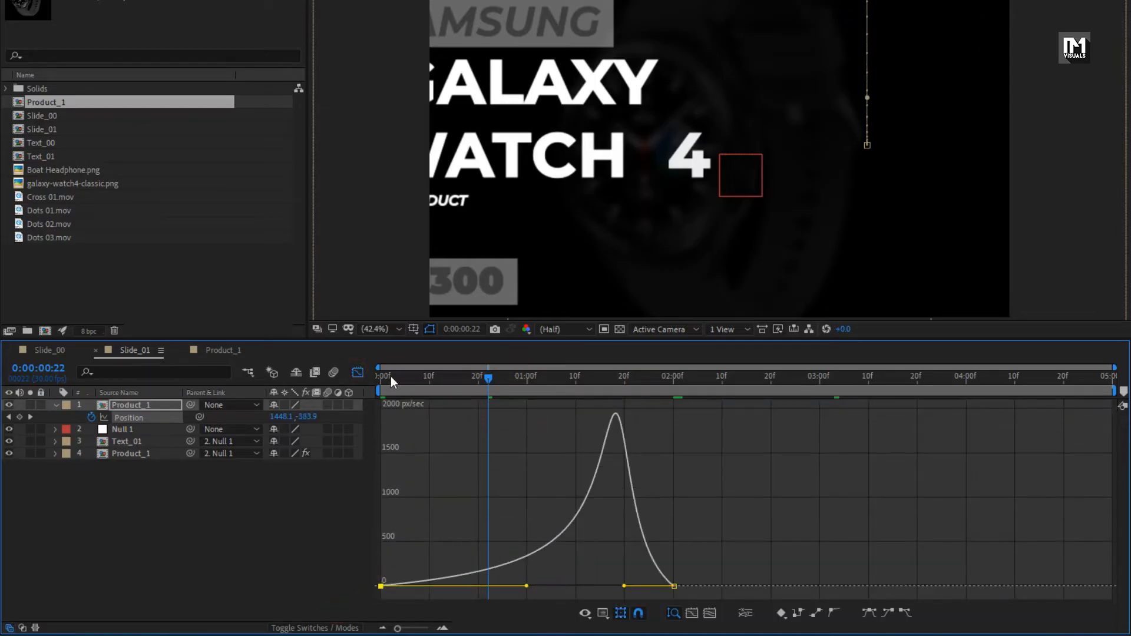
left_click_drag(488, 378, 740, 378)
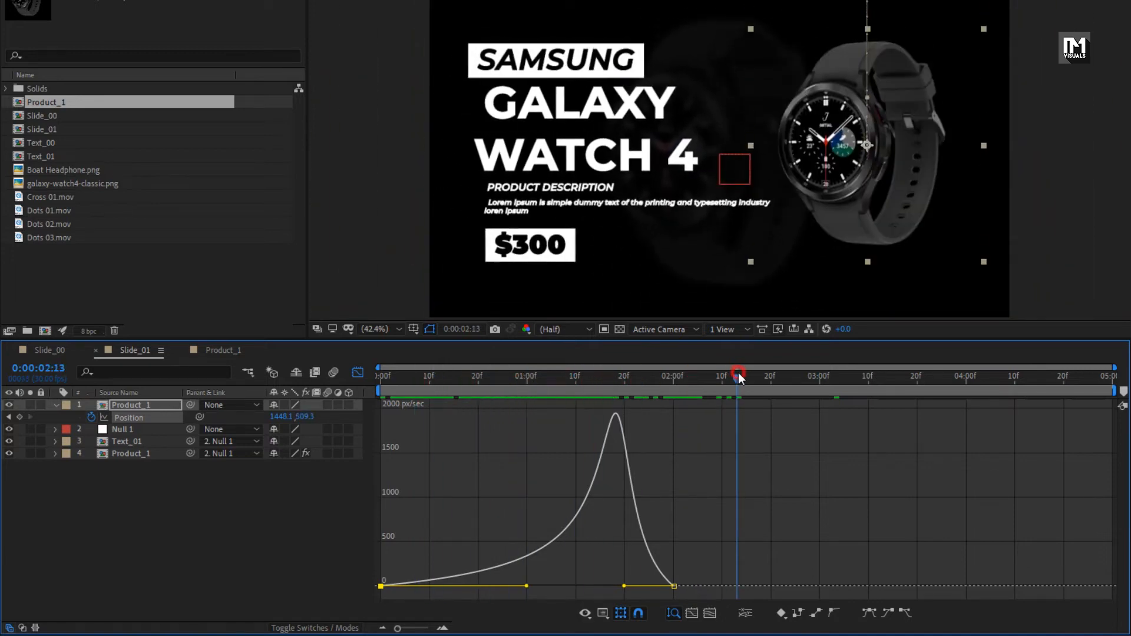
Return to the layer timeline and keyframe the upper Product_1's rotation at 0° at 0:00:00:00
key("r")
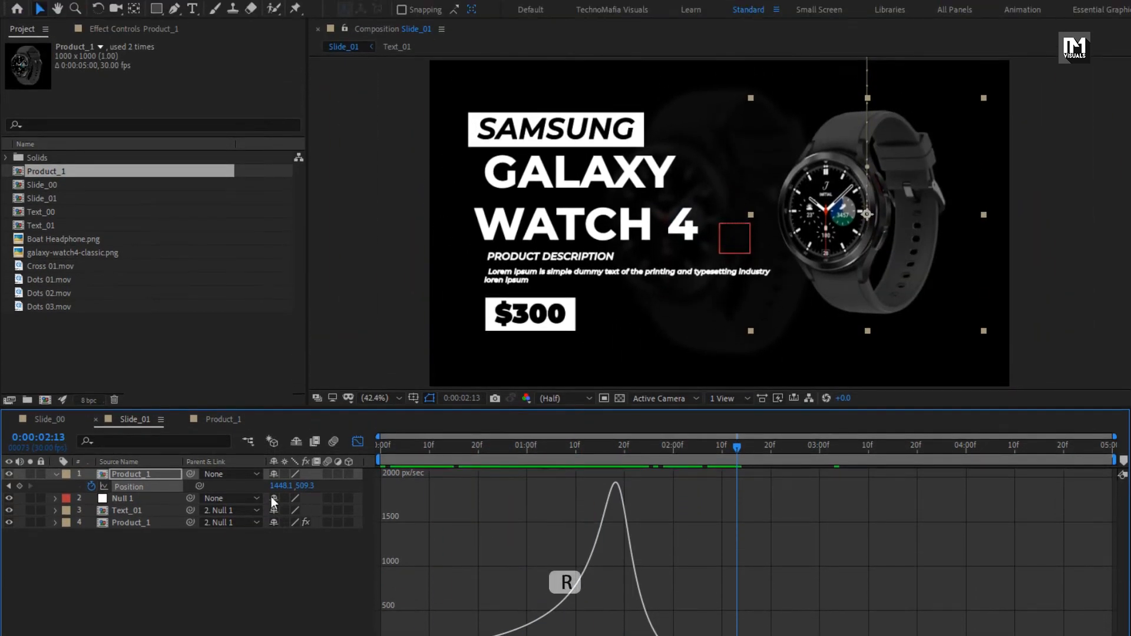
left_click(144, 474)
key("r")
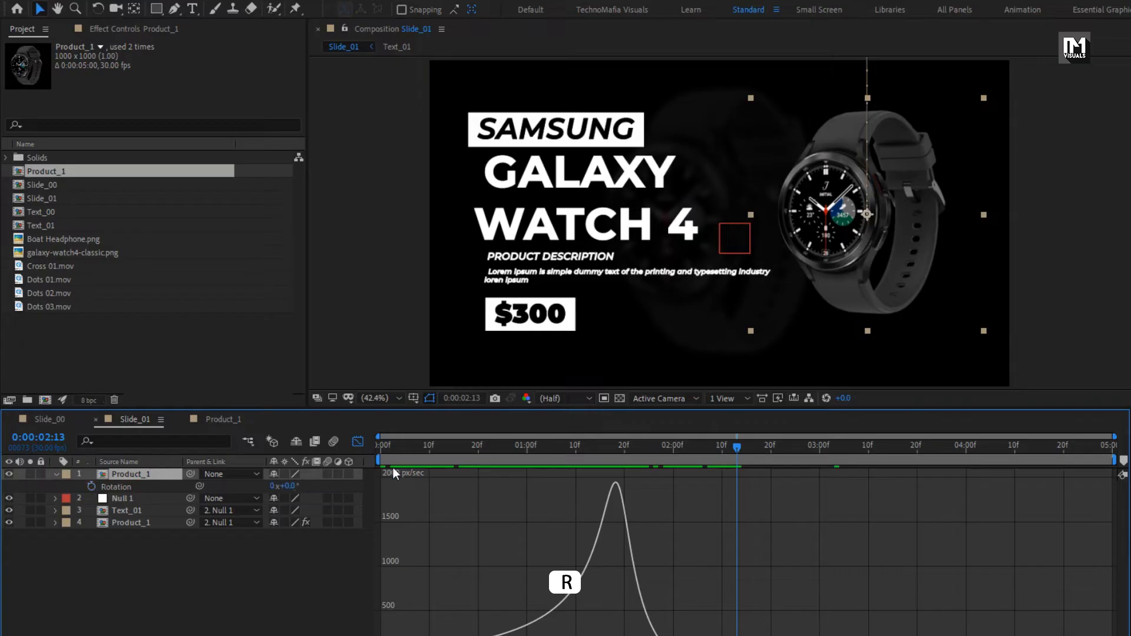
left_click(358, 441)
left_click_drag(395, 446, 529, 448)
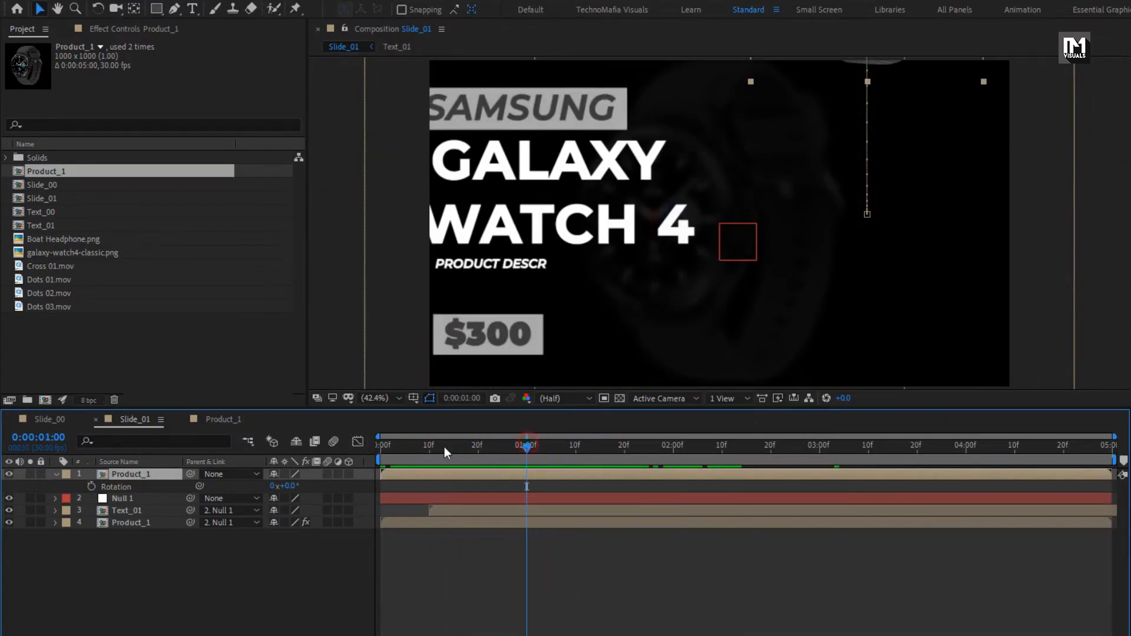
left_click(379, 446)
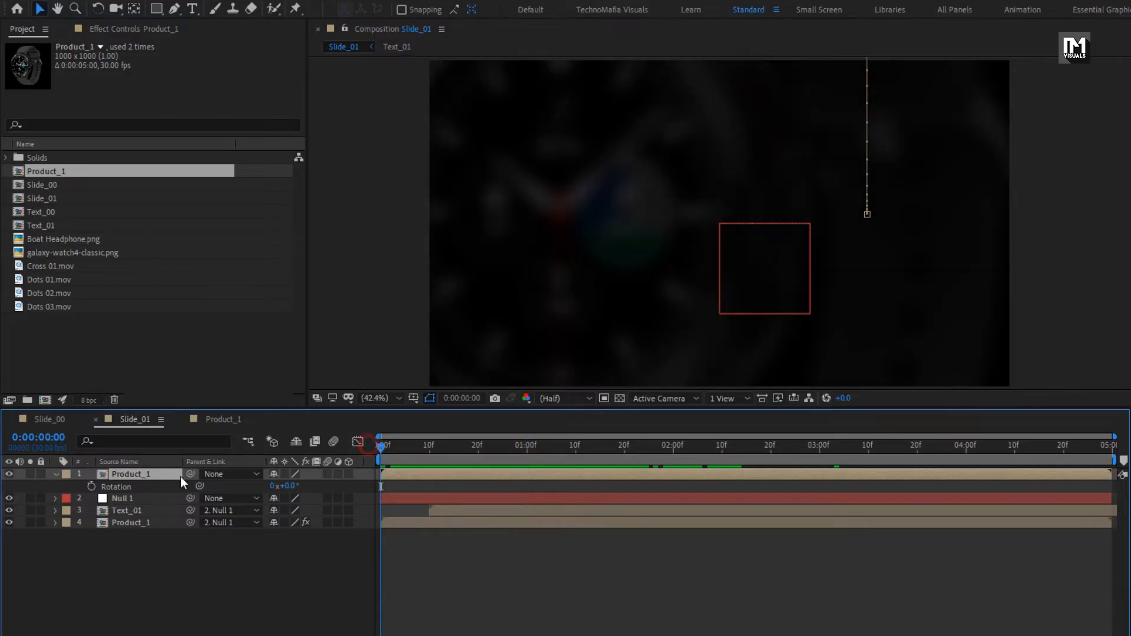
left_click(91, 488)
Set the upper Product_1's rotation to 10° at 0:00:04:29 and preview the turning watch
left_click_drag(393, 455, 1121, 454)
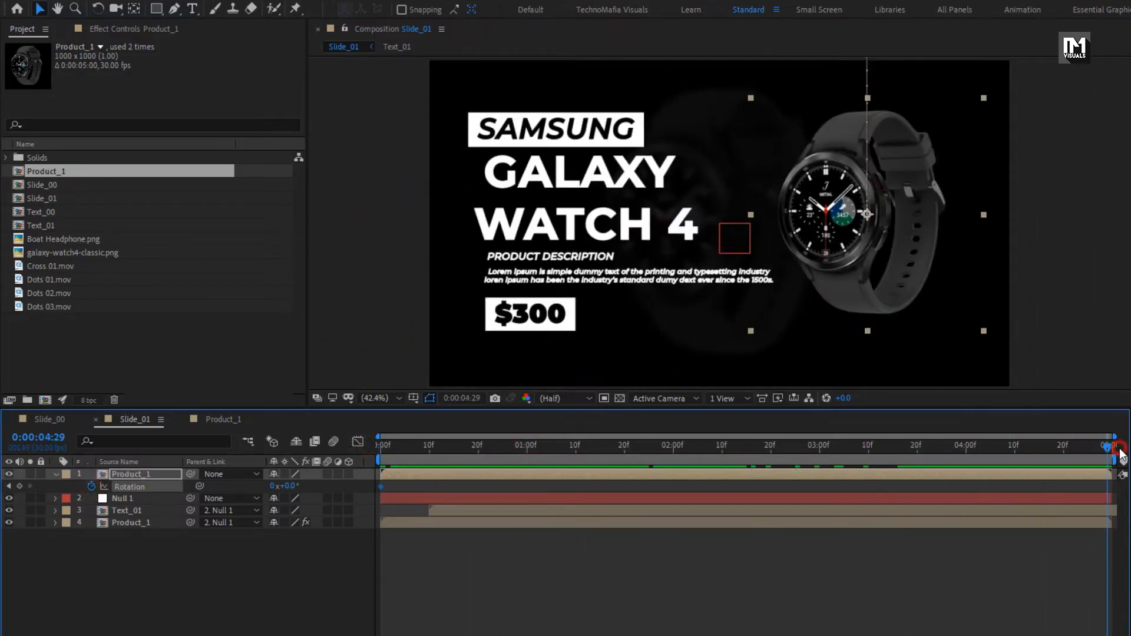
left_click(295, 485)
key("Return")
left_click_drag(293, 487, 299, 485)
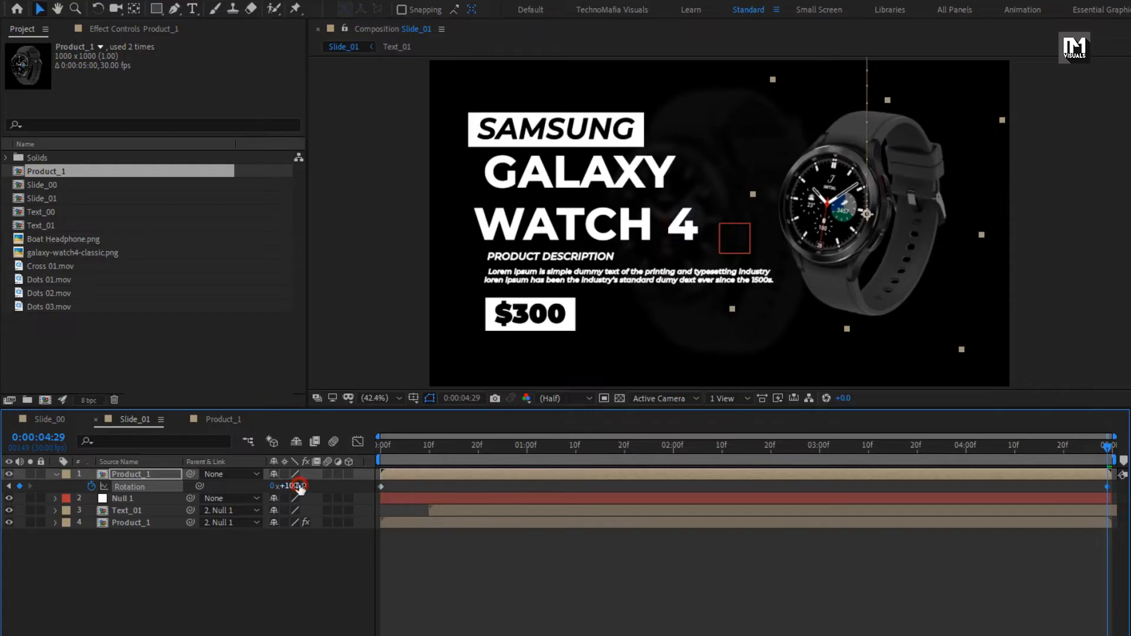
left_click_drag(383, 459, 1020, 438)
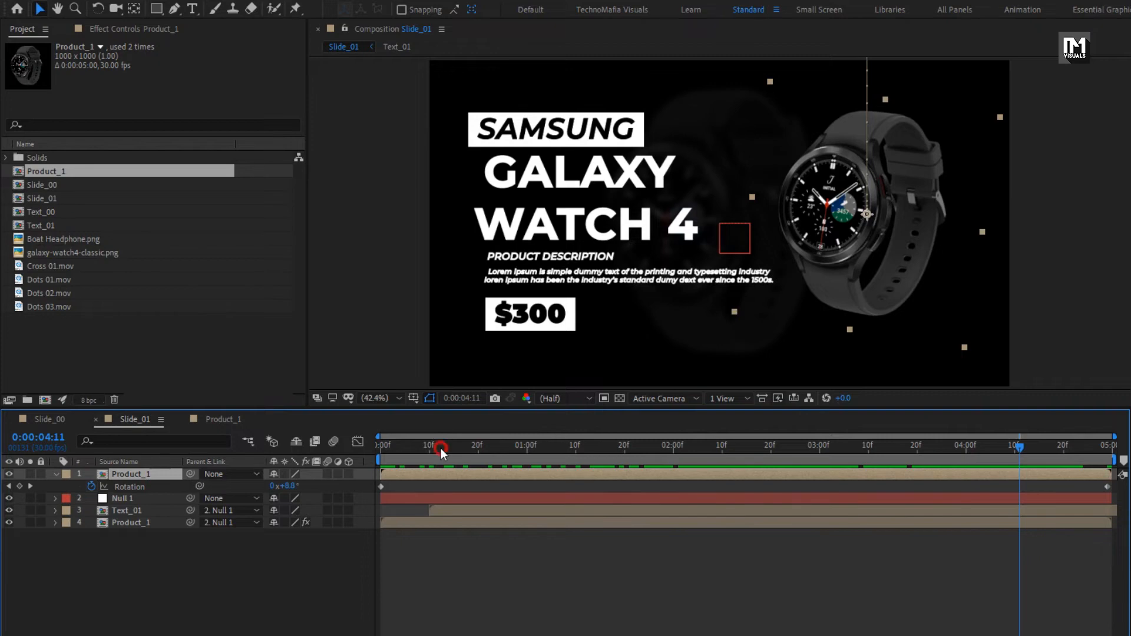
Keyframe the upper Product_1's opacity at 100% at 0:00:02:00 and 0% at 0:00:00:00
left_click_drag(441, 448, 602, 449)
key("t")
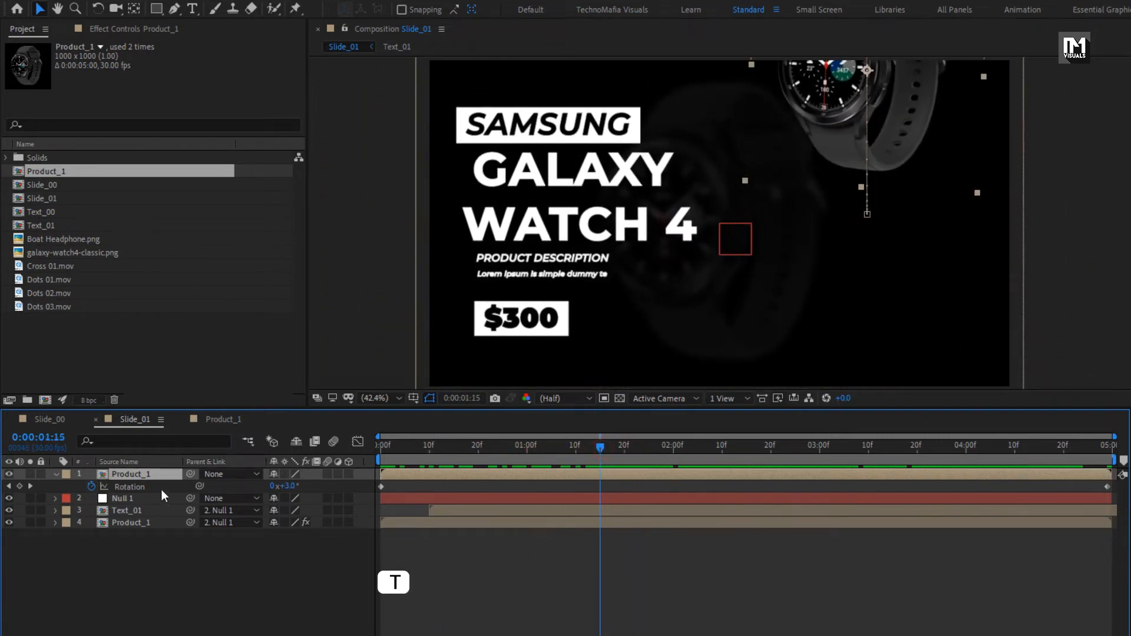
key("t")
left_click(675, 448)
left_click(92, 486)
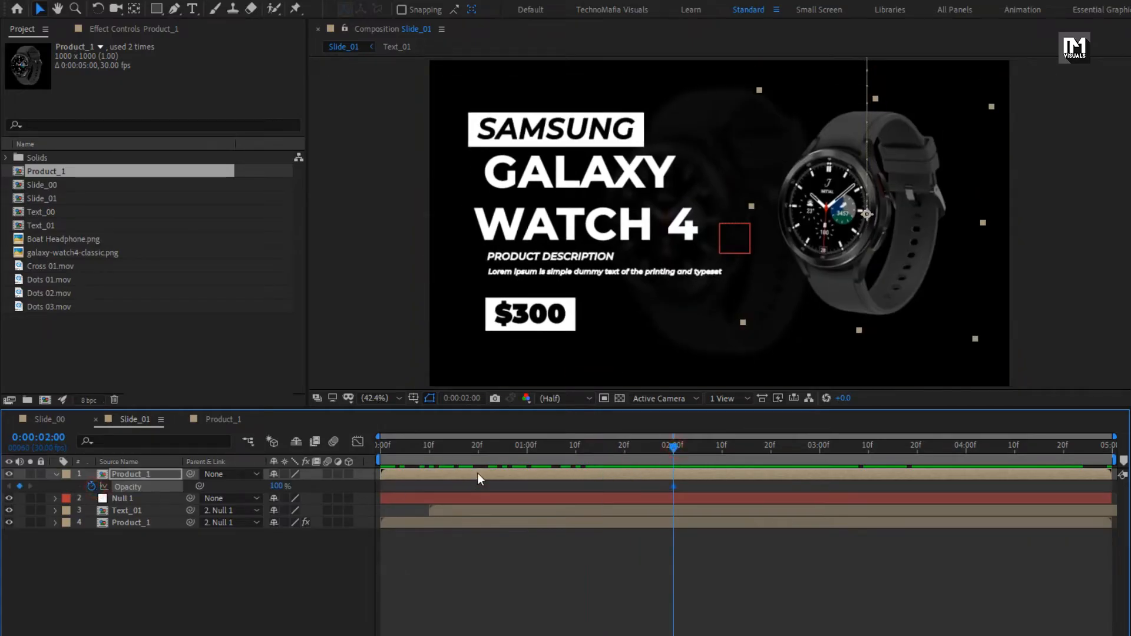
left_click_drag(525, 451, 367, 453)
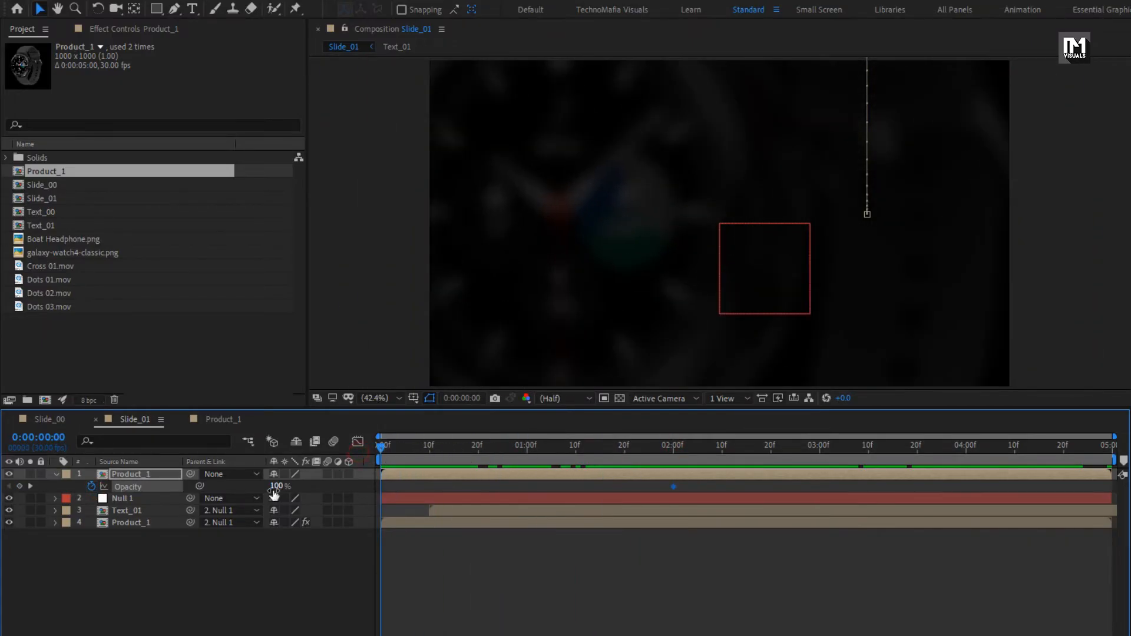
left_click_drag(274, 494, 3, 498)
Move the first opacity keyframe to 0:00:01:00, preview the fade-in, and collapse the layer's properties
left_click_drag(421, 451, 579, 453)
left_click(681, 489)
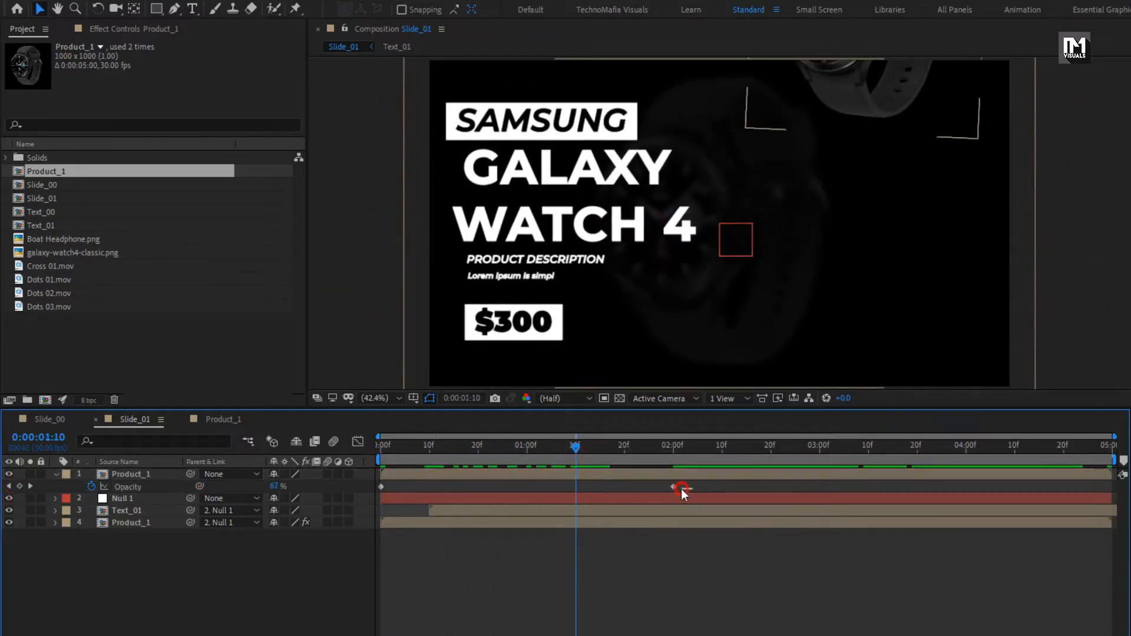
left_click_drag(383, 487, 524, 487)
left_click(526, 449)
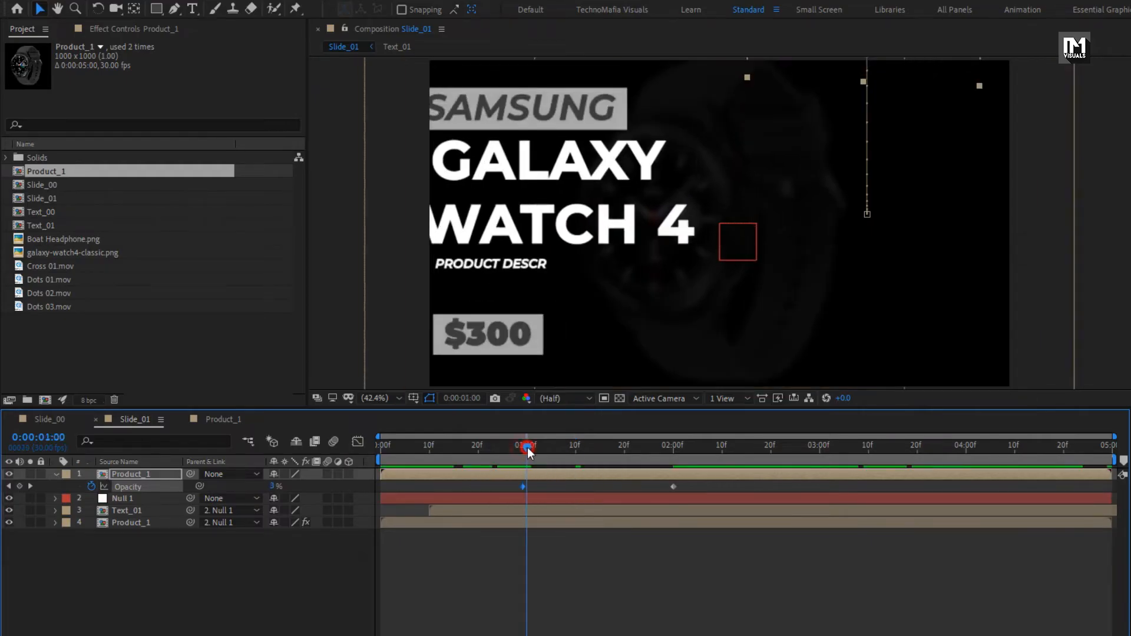
left_click_drag(526, 456, 868, 454)
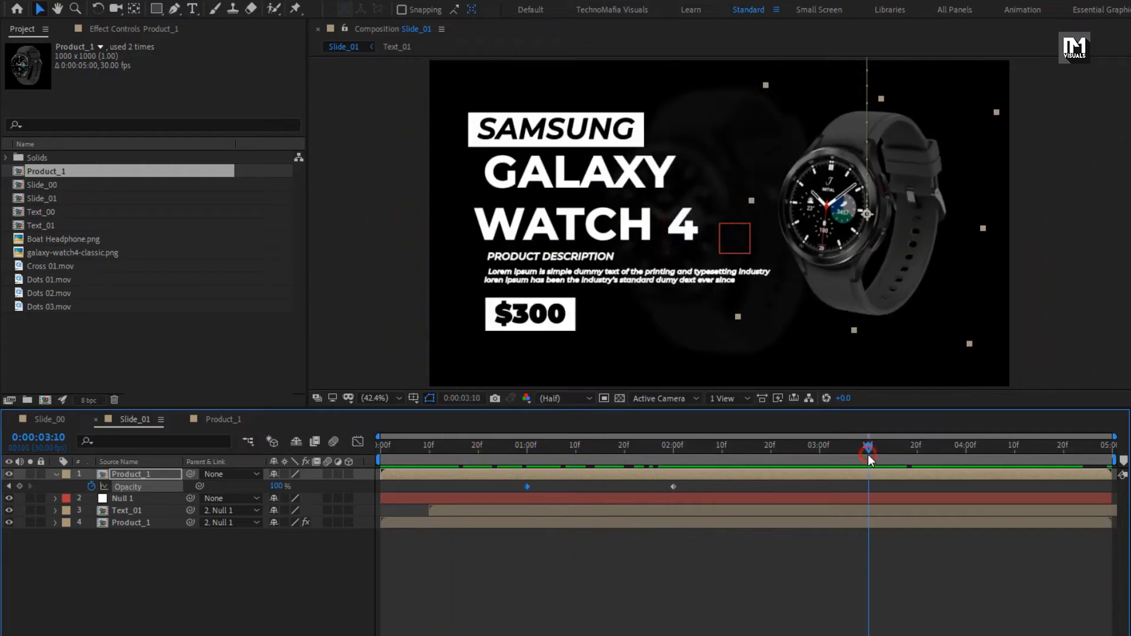
left_click(217, 582)
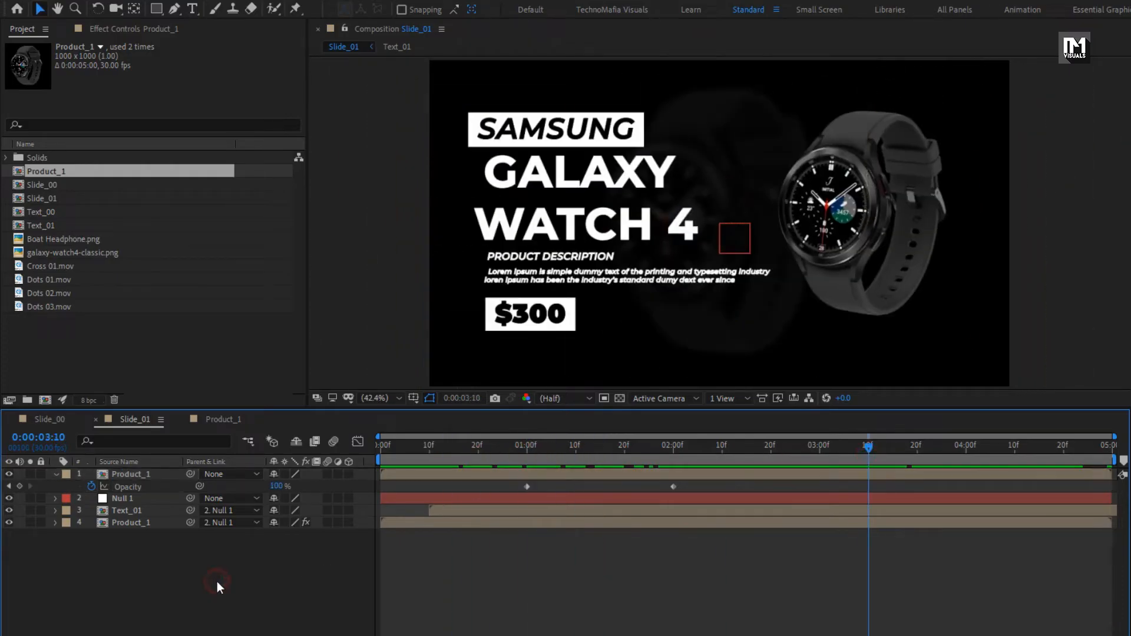
left_click(56, 474)
Create a composition named Light_leak with a duration of 0:00:20:00
left_click(41, 403)
type("L")
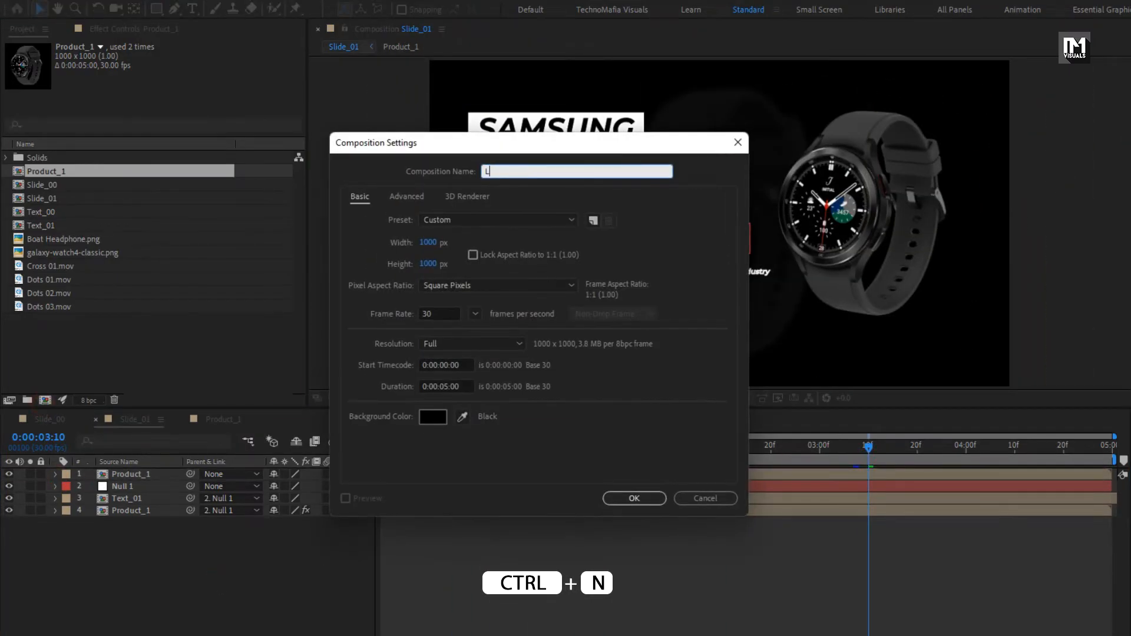
type("ight_leak")
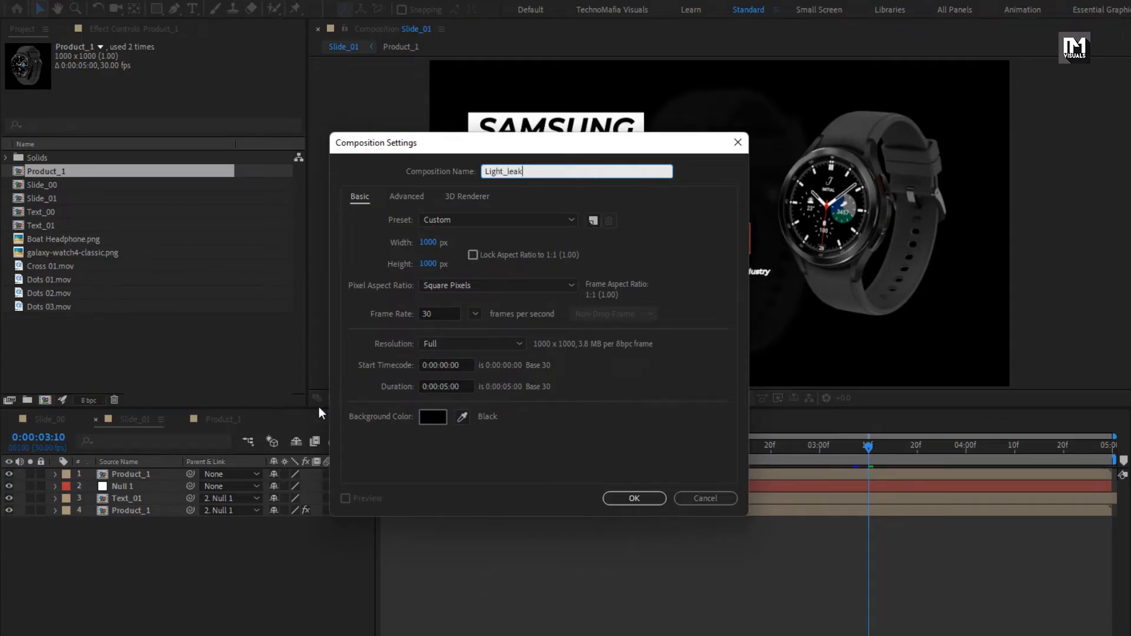
left_click(448, 386)
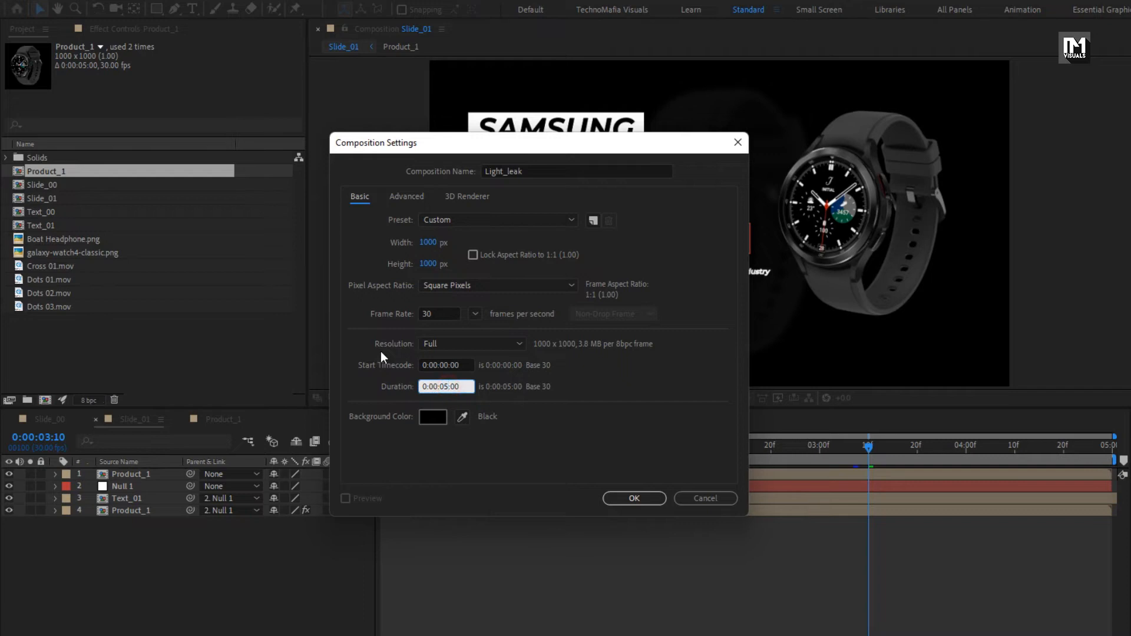
key("BackSpace")
key("BackSpace")
type("20")
left_click(648, 498)
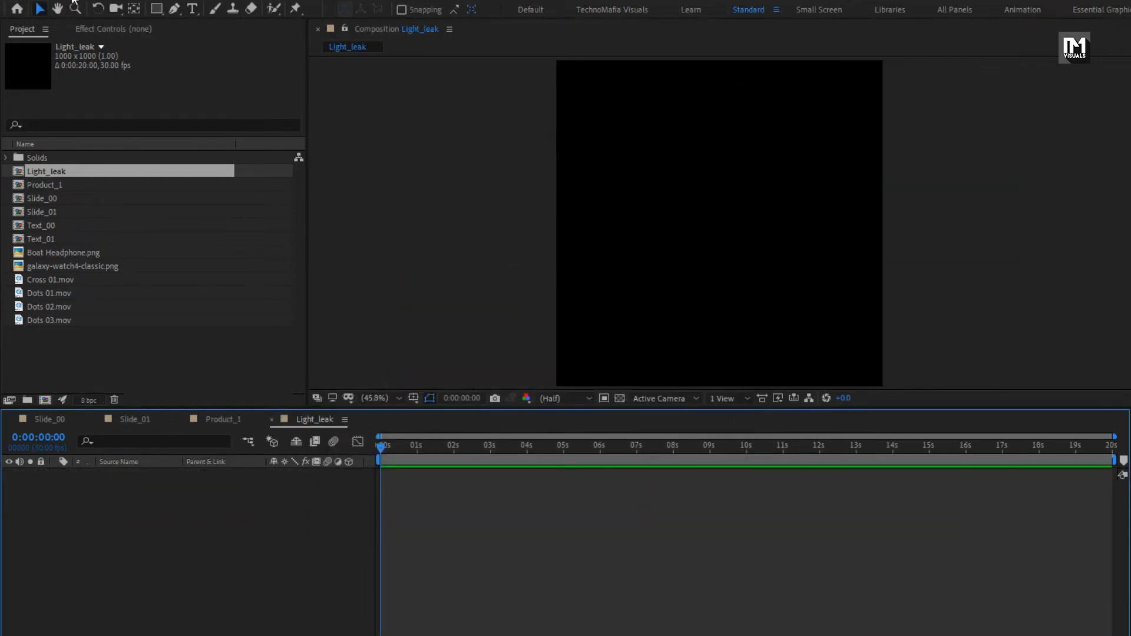
Resize the Light_leak composition to a width of 1920 px and a height of 1080 px
left_click(74, 3)
left_click(94, 30)
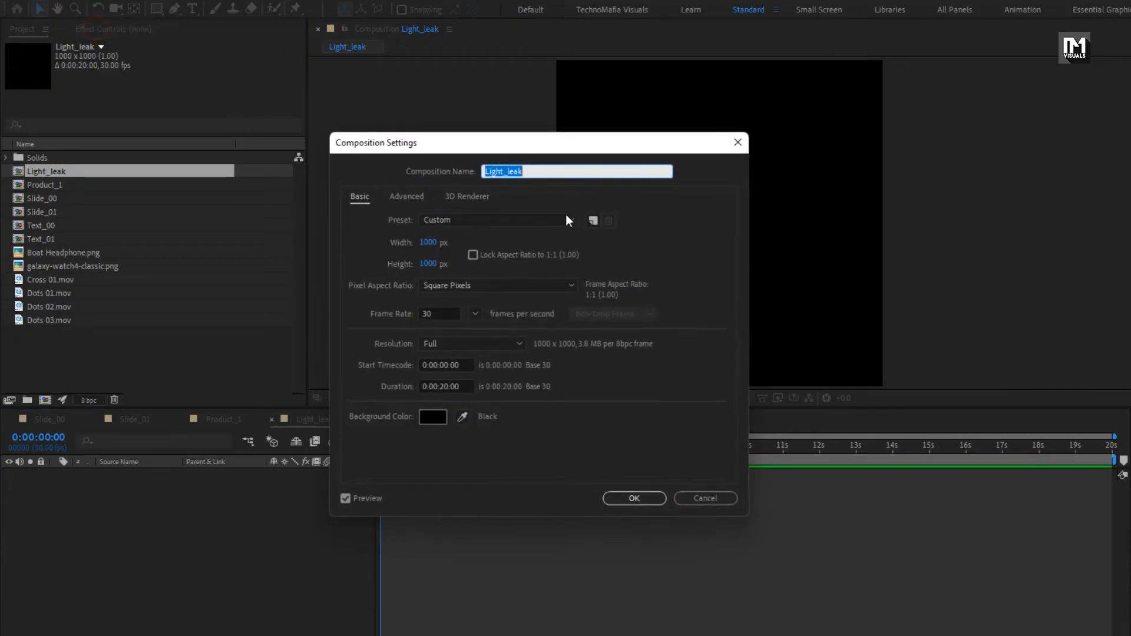
left_click(436, 242)
type("1920")
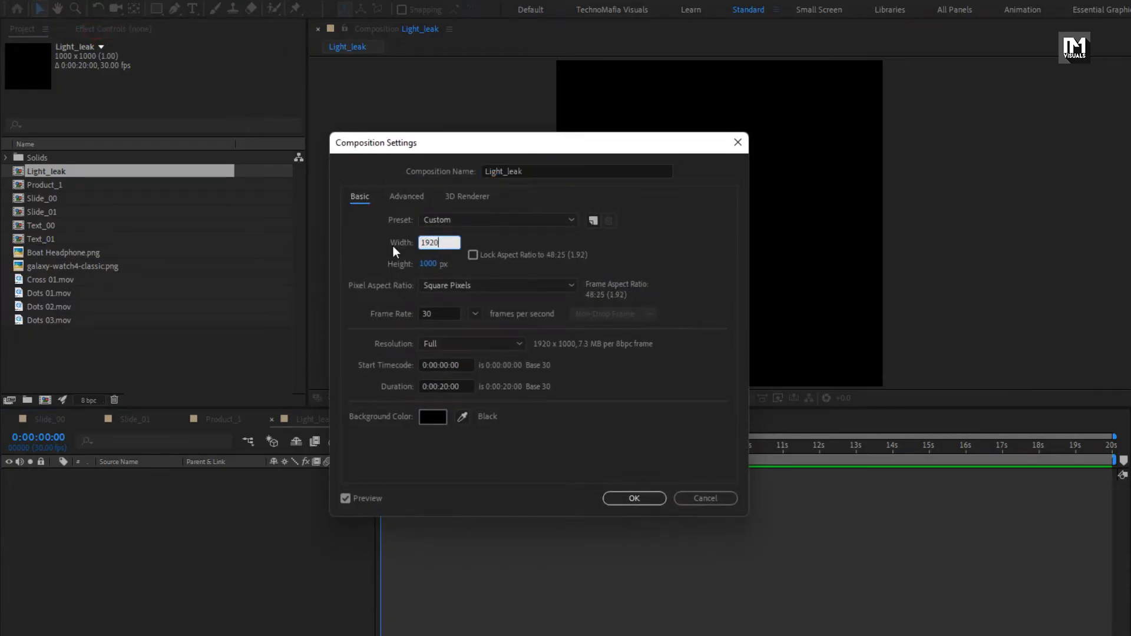
left_click(426, 264)
type("1080")
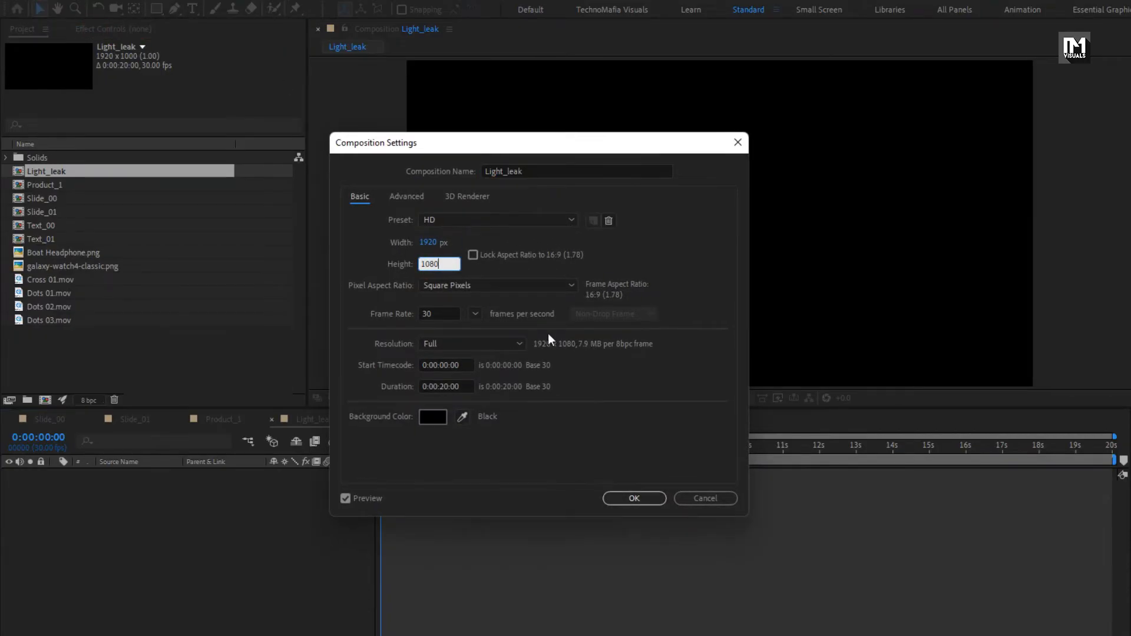
left_click(618, 498)
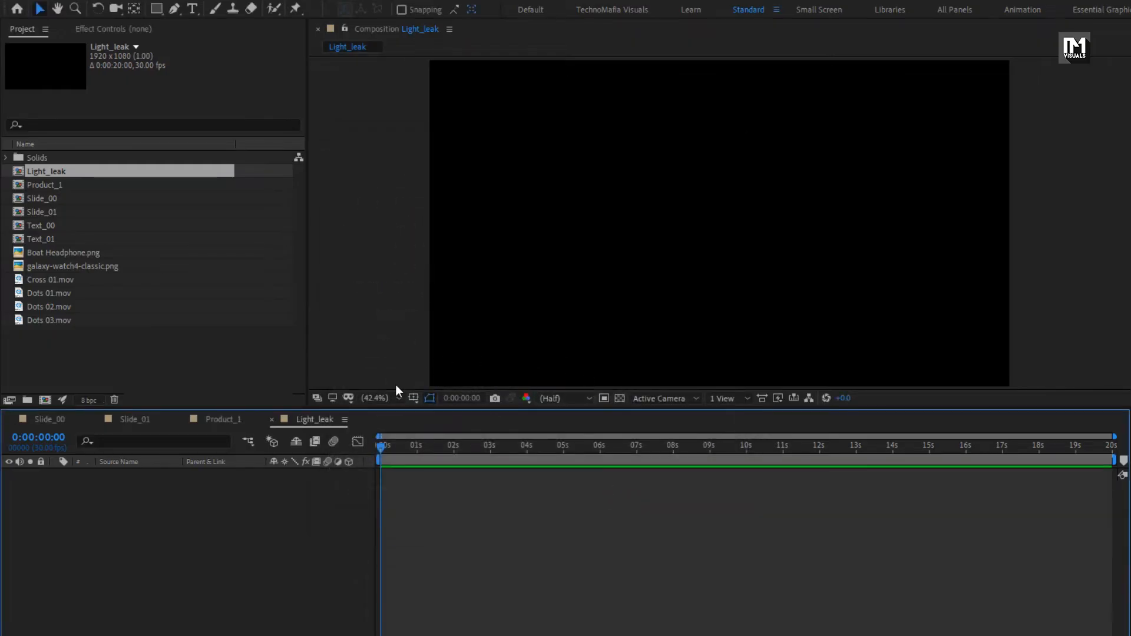
Add a black 1920 x 1080 px solid named Color to the Light_leak composition
right_click(170, 530)
mouse_move(336, 539)
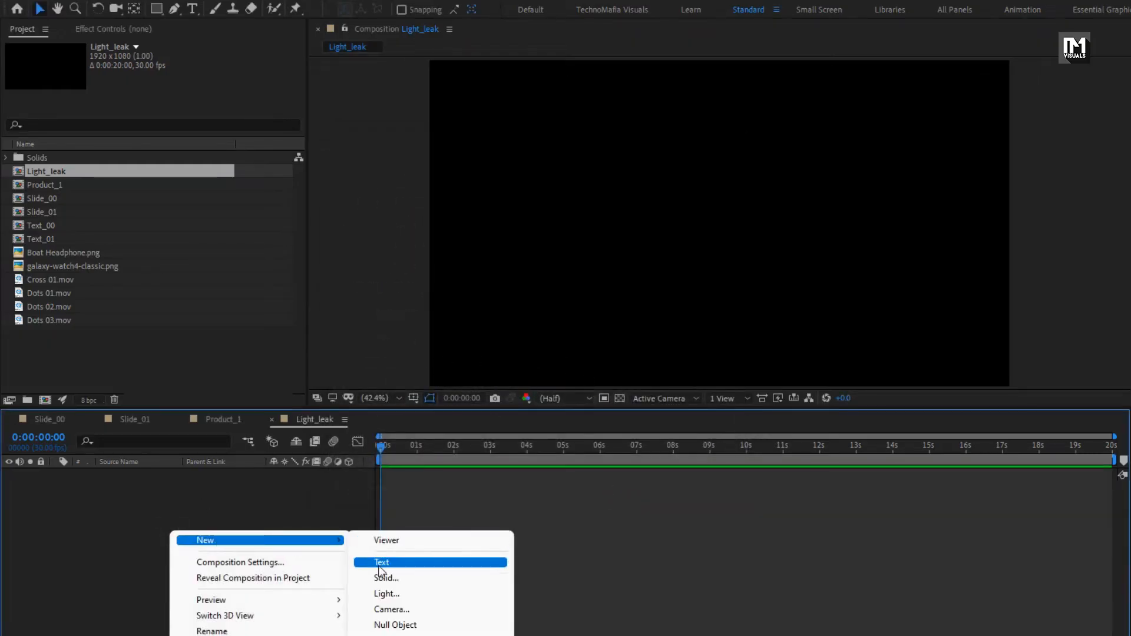
left_click(383, 578)
key("BackSpace")
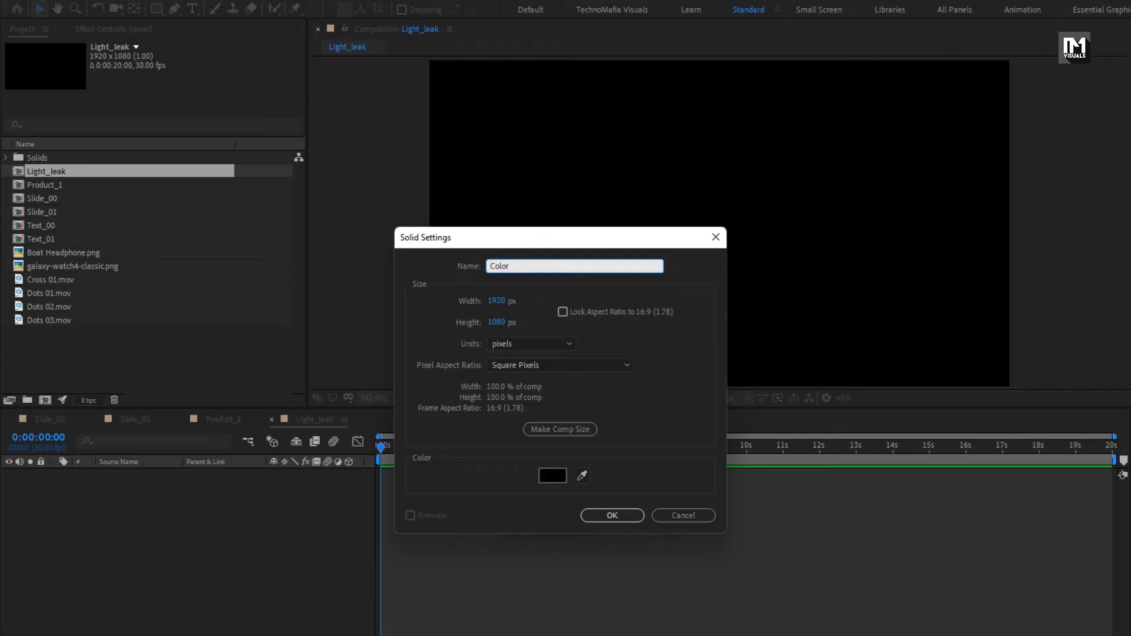
left_click(628, 516)
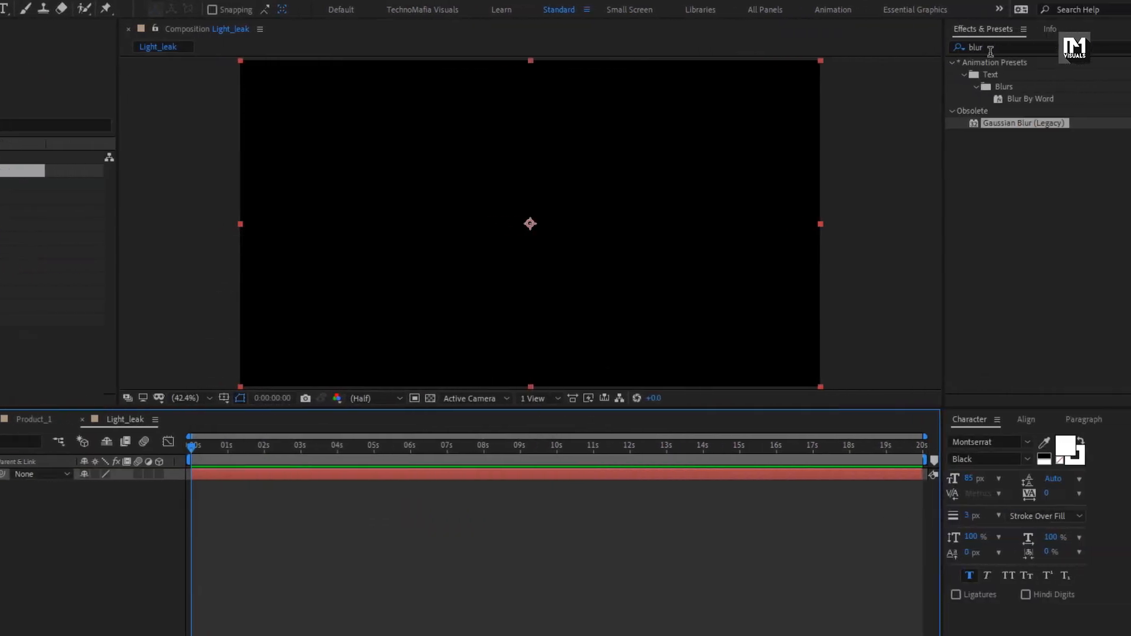
Apply the Fill effect to the Color solid and set its colour to orange FF8400
double_click(981, 47)
type("fill")
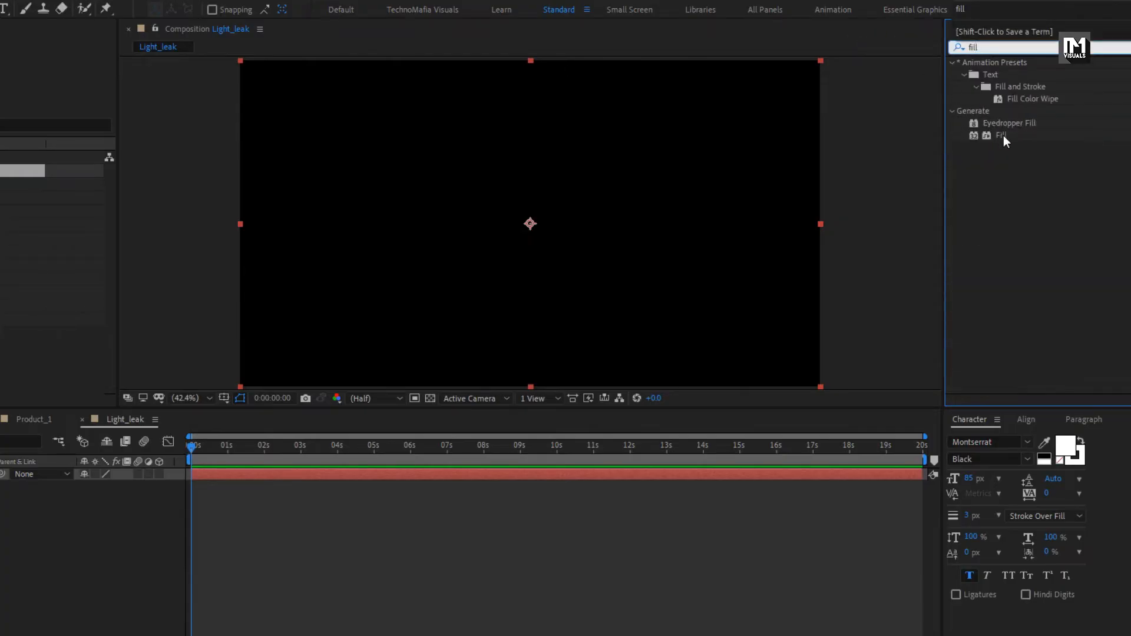
left_click_drag(1003, 135, 570, 214)
left_click(171, 95)
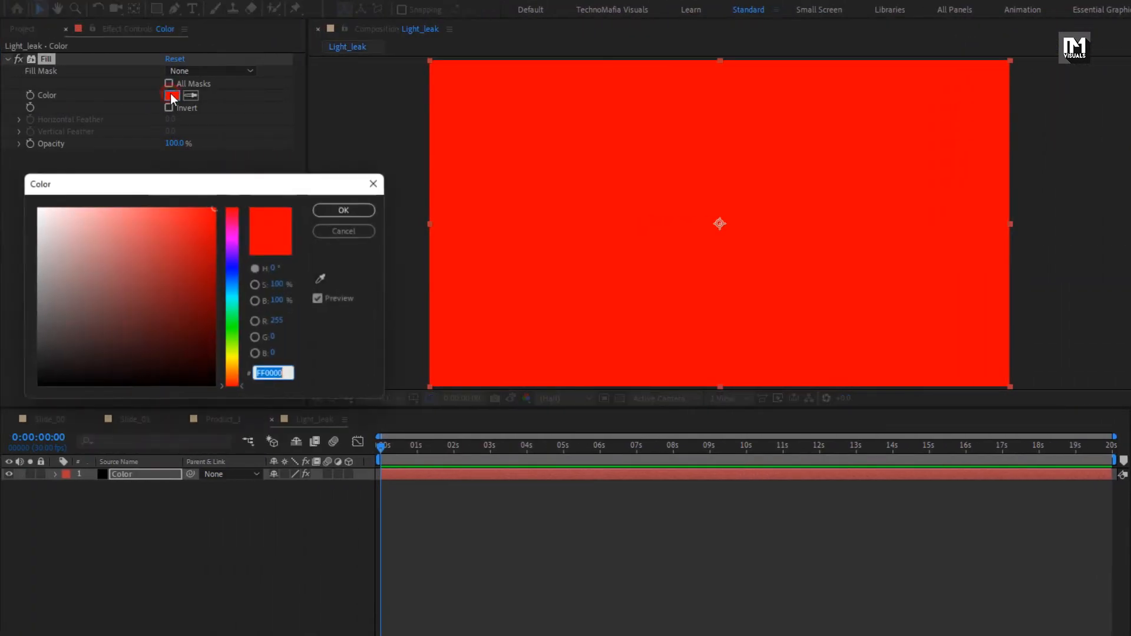
left_click(233, 380)
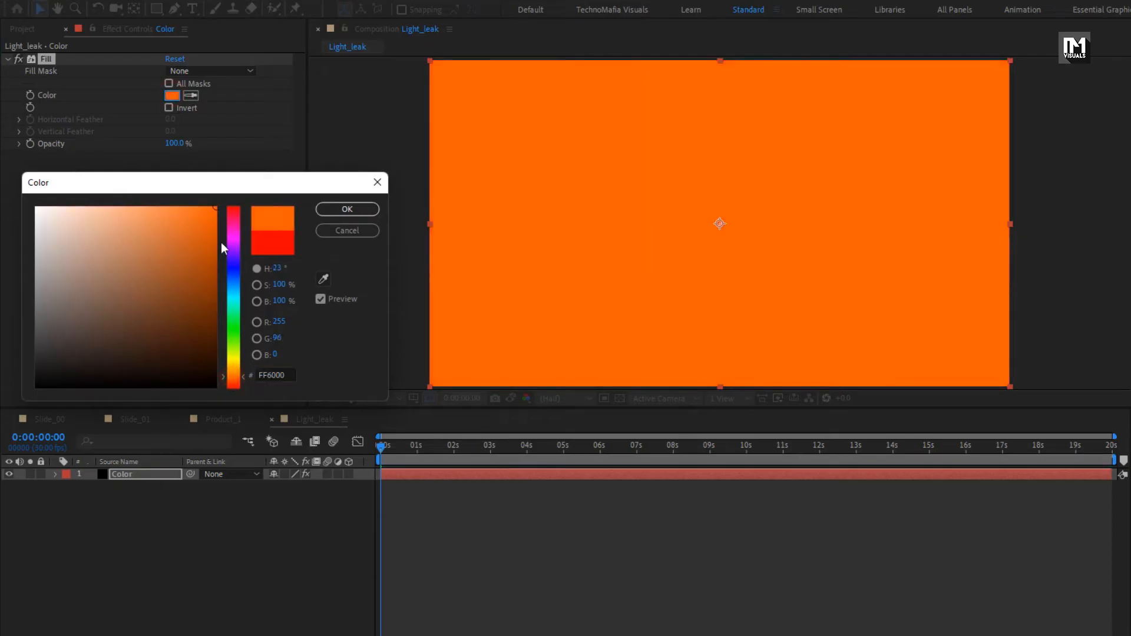
left_click_drag(232, 380, 232, 376)
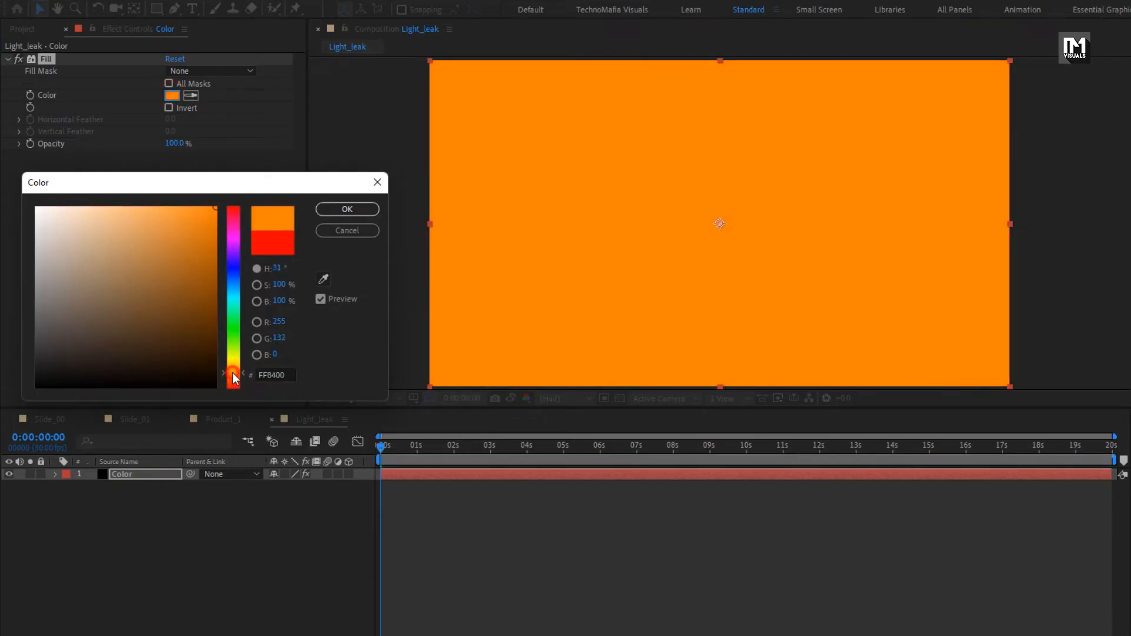
left_click(333, 210)
Add a black 1920 x 1080 px solid named Noise above the Color layer
right_click(148, 527)
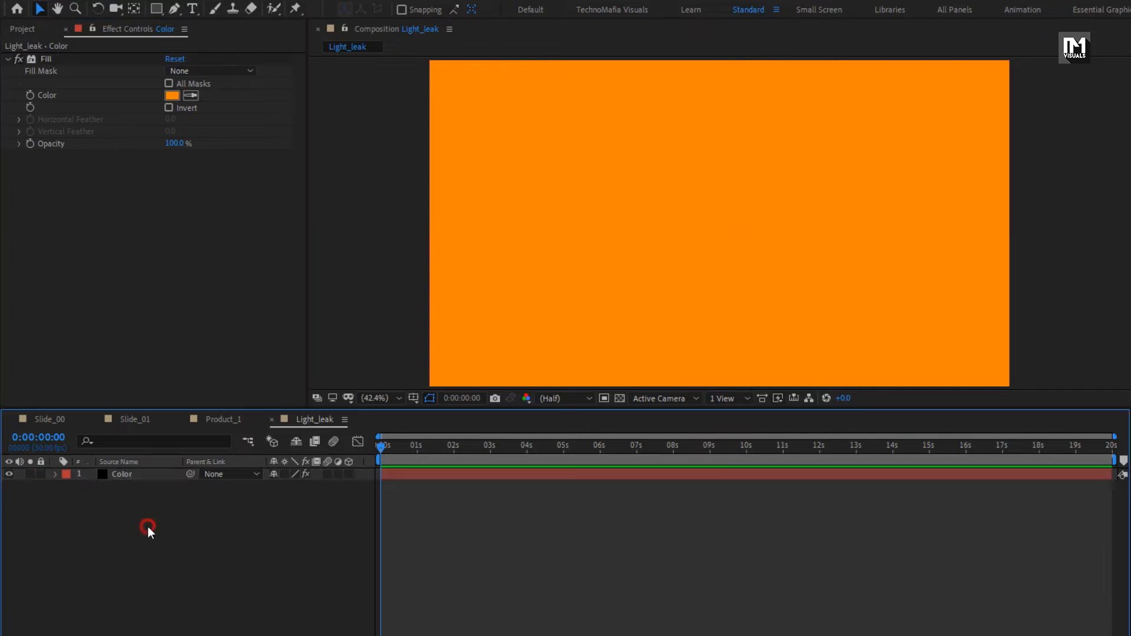
mouse_move(276, 540)
left_click(366, 573)
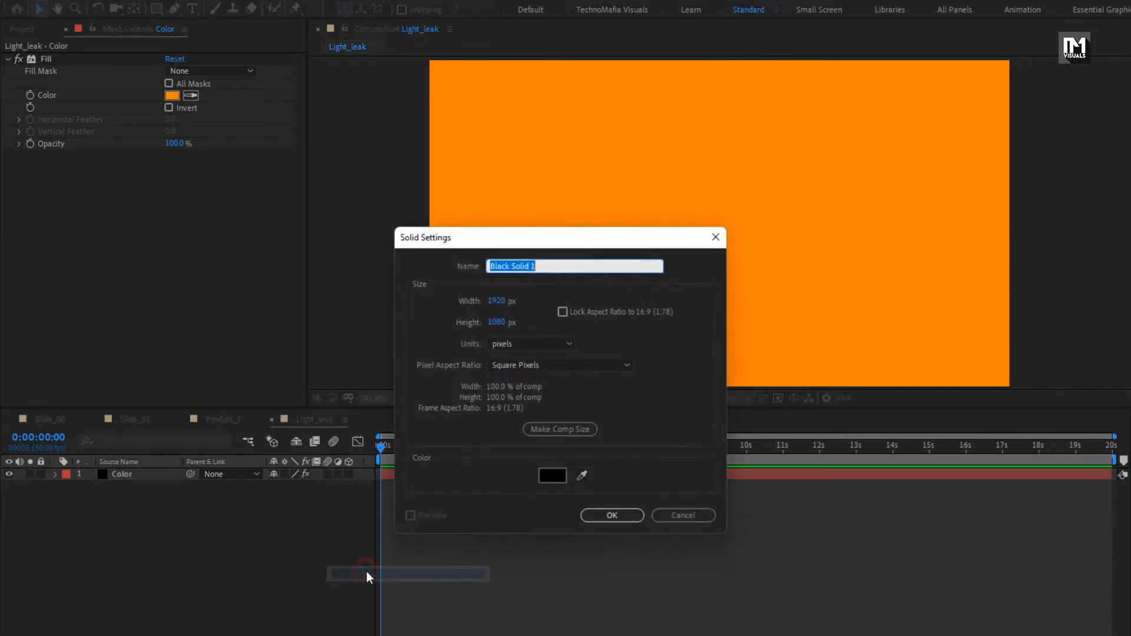
type("Noi")
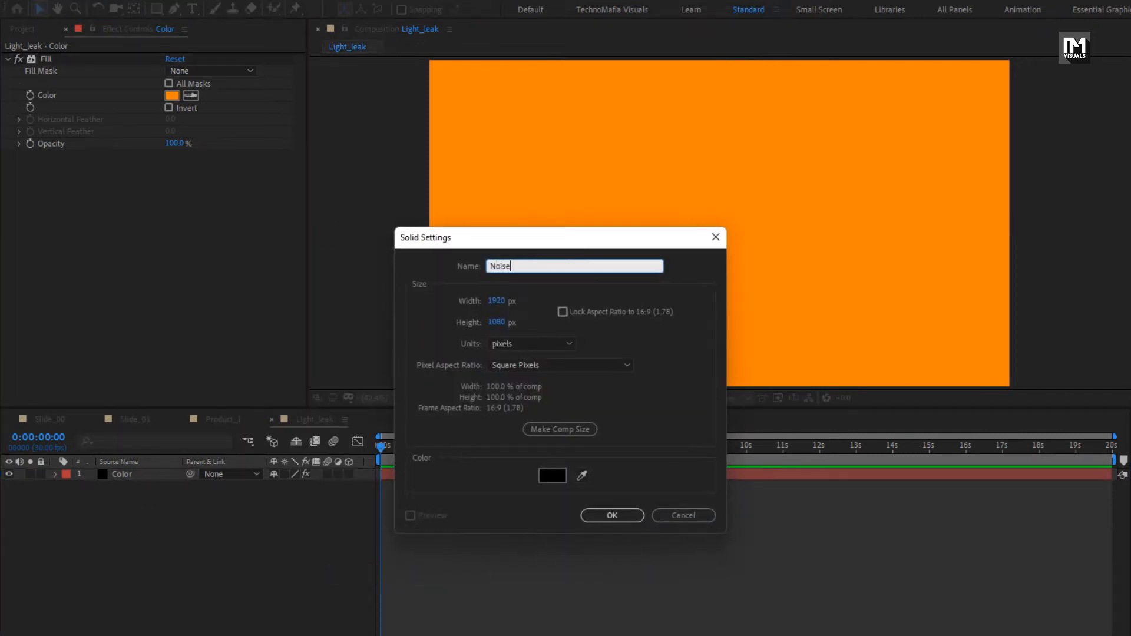
type("se")
left_click(597, 516)
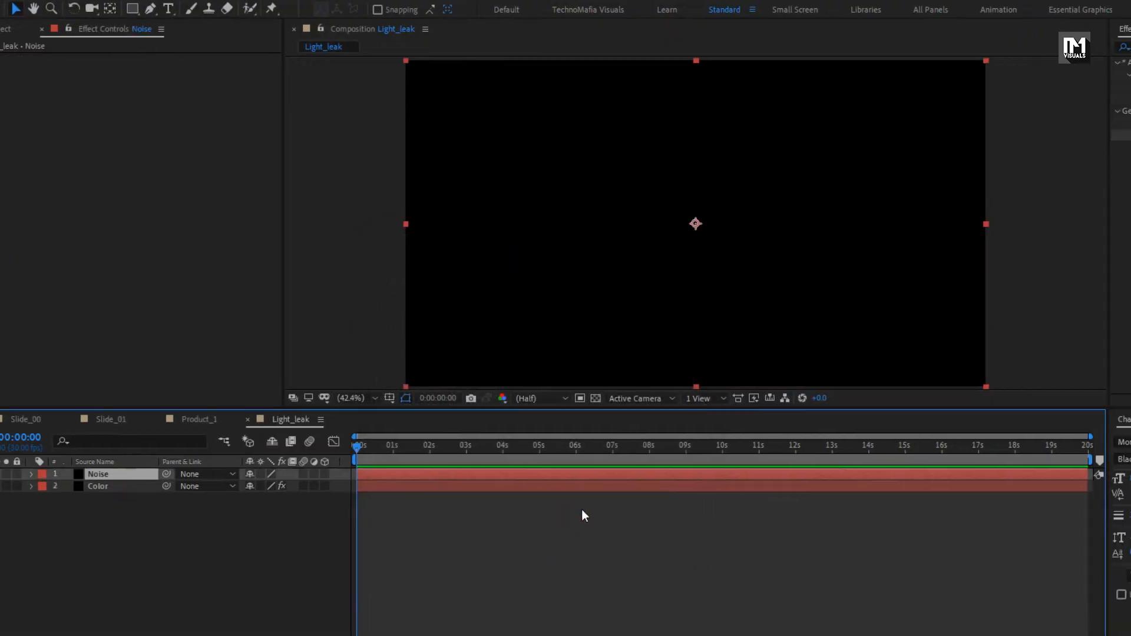
Find the Fractal Noise effect and apply it to the Noise solid
left_click(1001, 47)
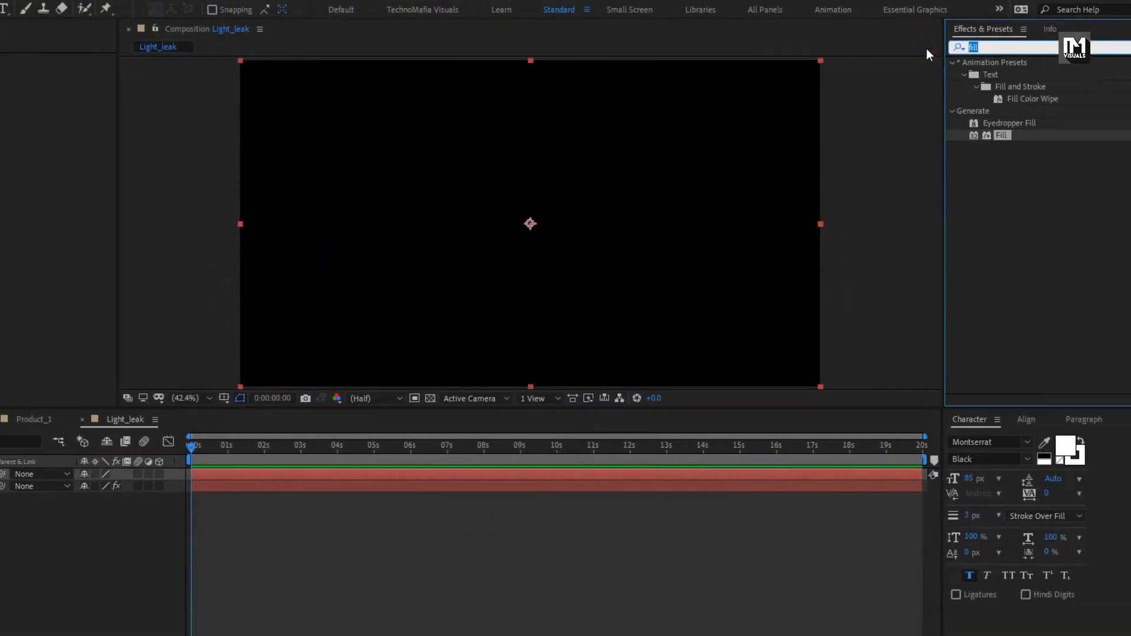
type("frac")
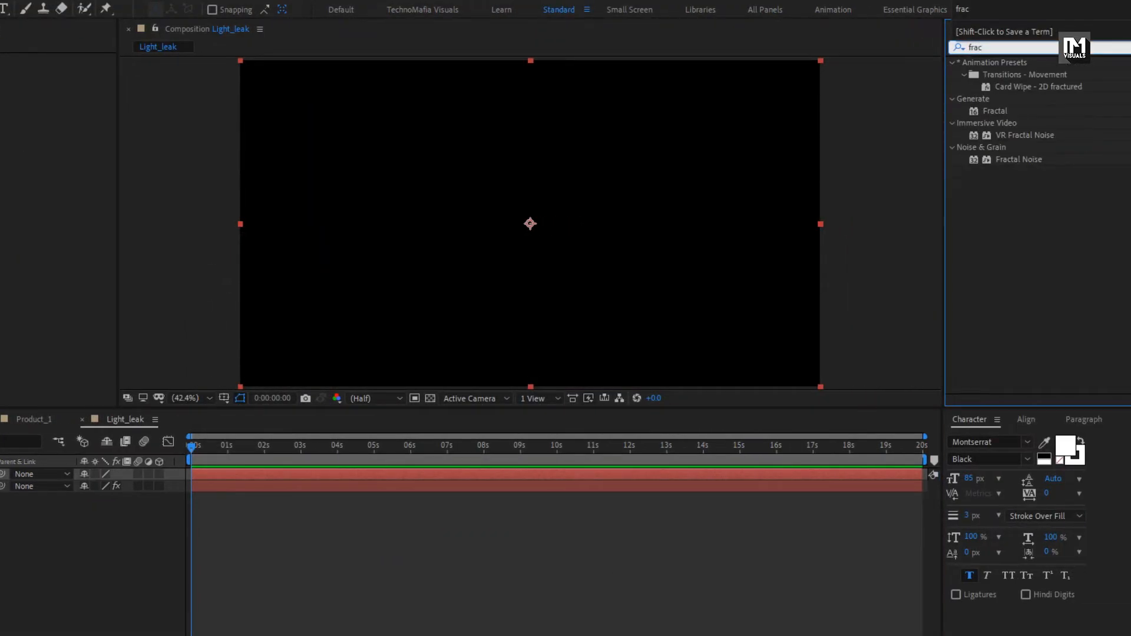
left_click_drag(1016, 161, 645, 202)
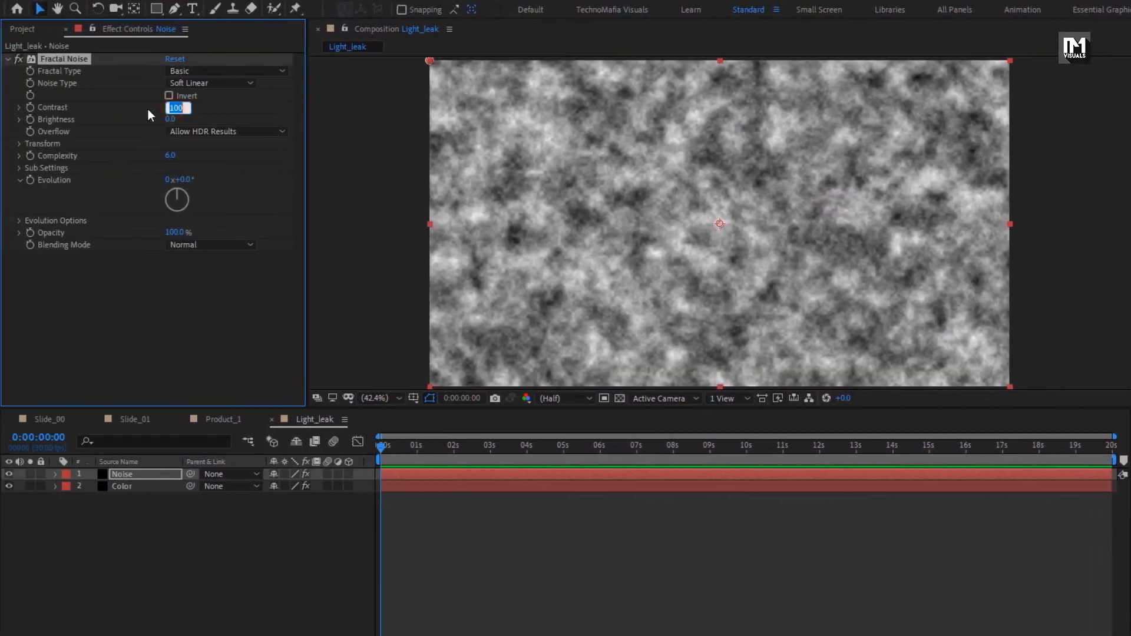
Set the Fractal Noise contrast to 625, brightness to -80 and complexity to 1
type("625")
key("Return")
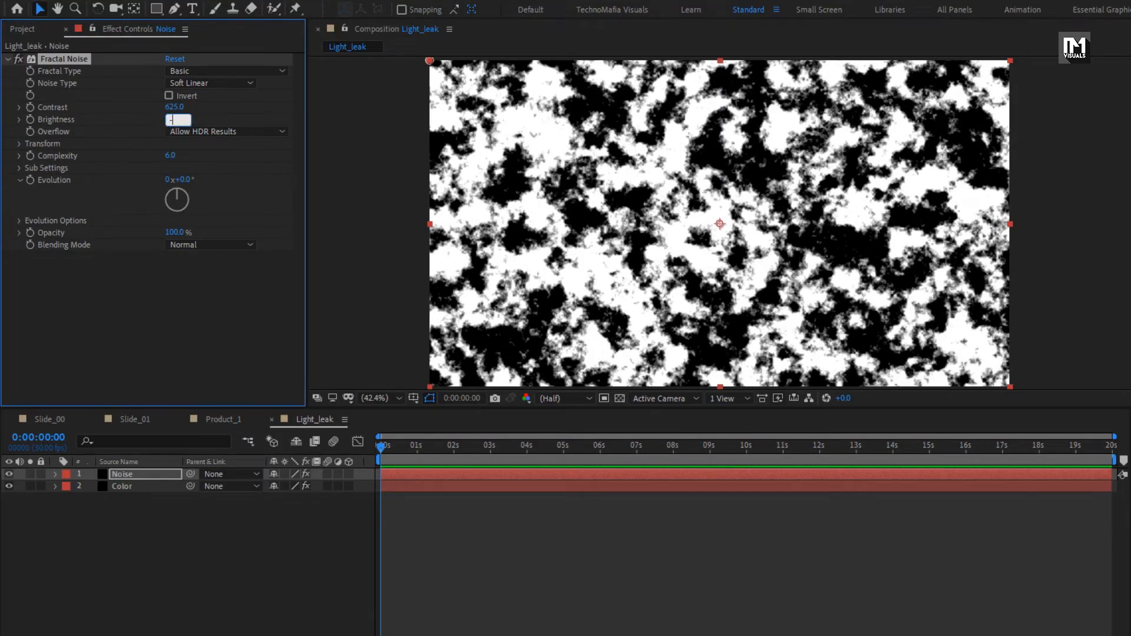
type("-80")
key("Return")
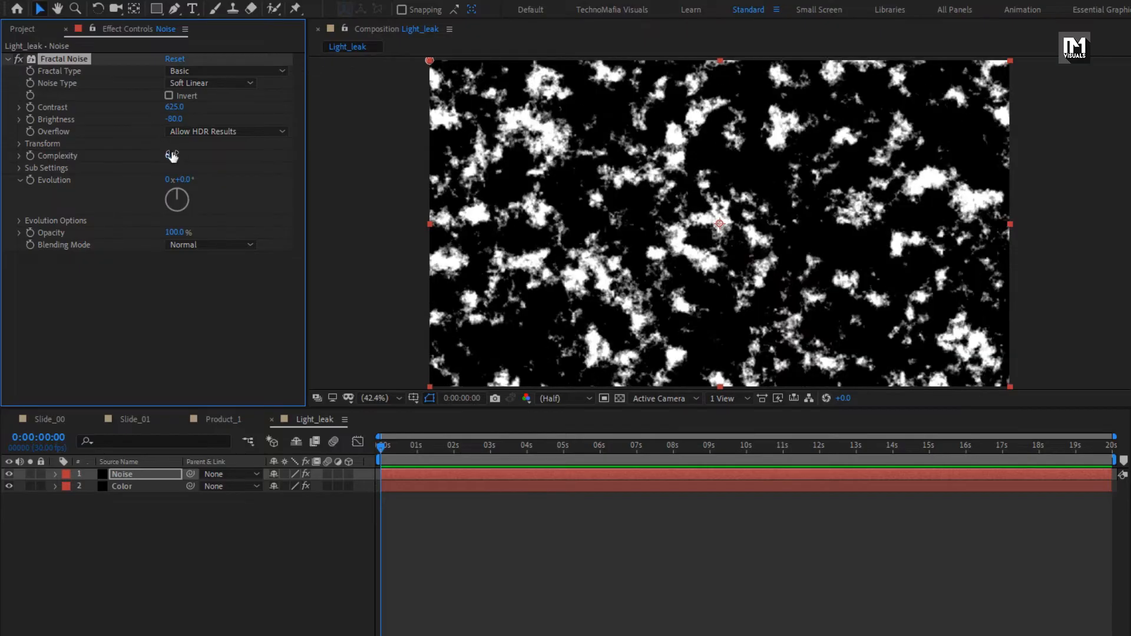
type("1")
key("Return")
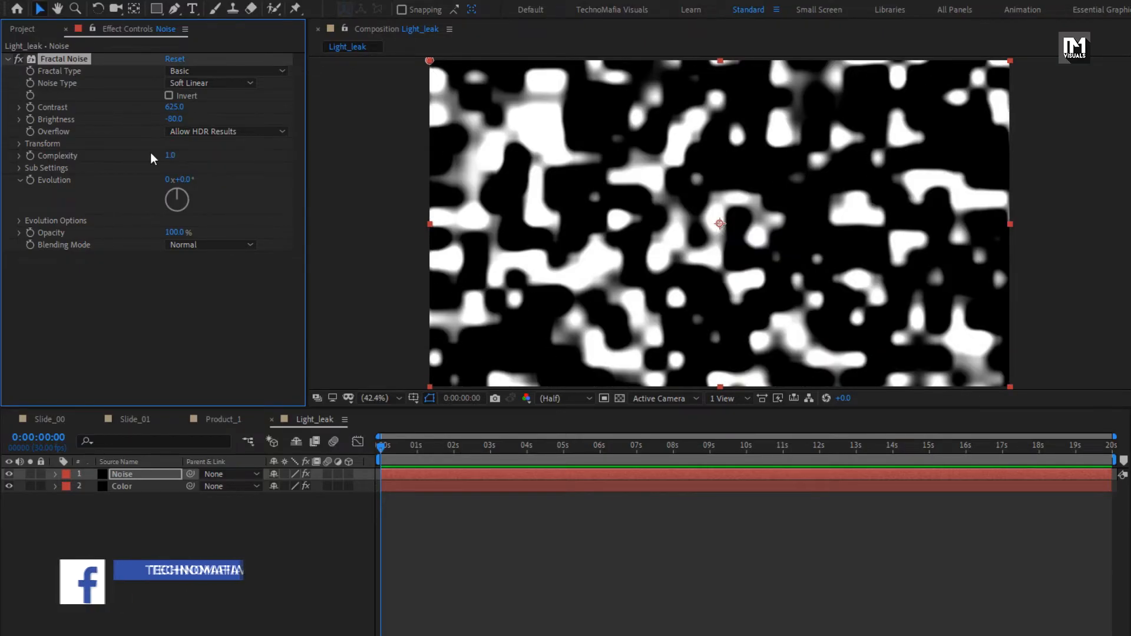
Set the Fractal Noise transform scale to 2500 with uniform scaling
left_click(20, 144)
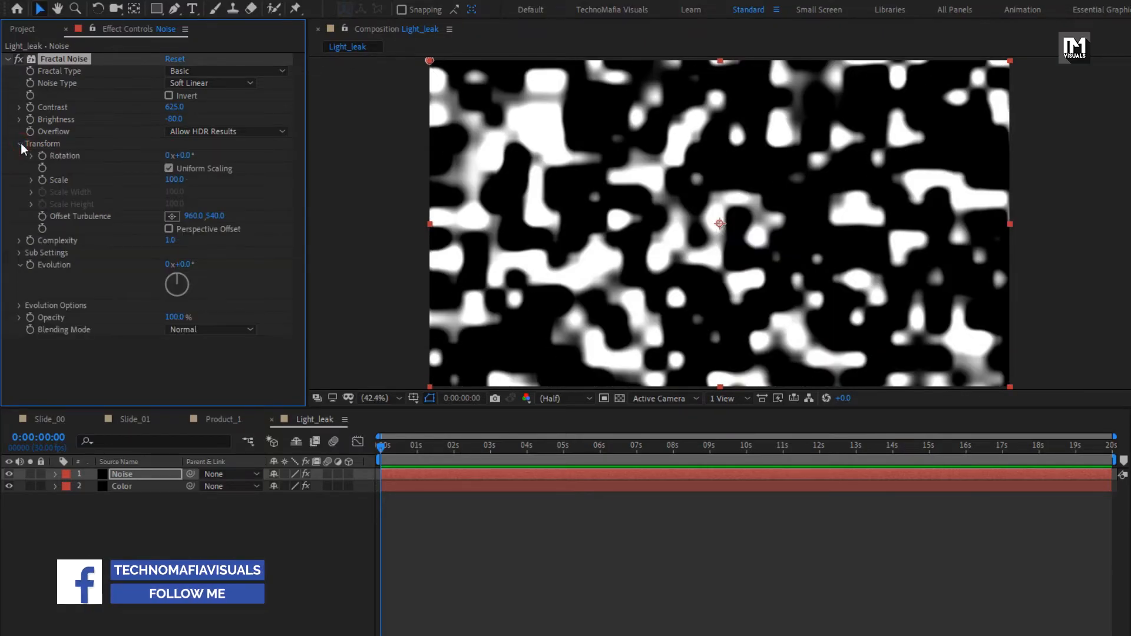
left_click(173, 182)
type("2500")
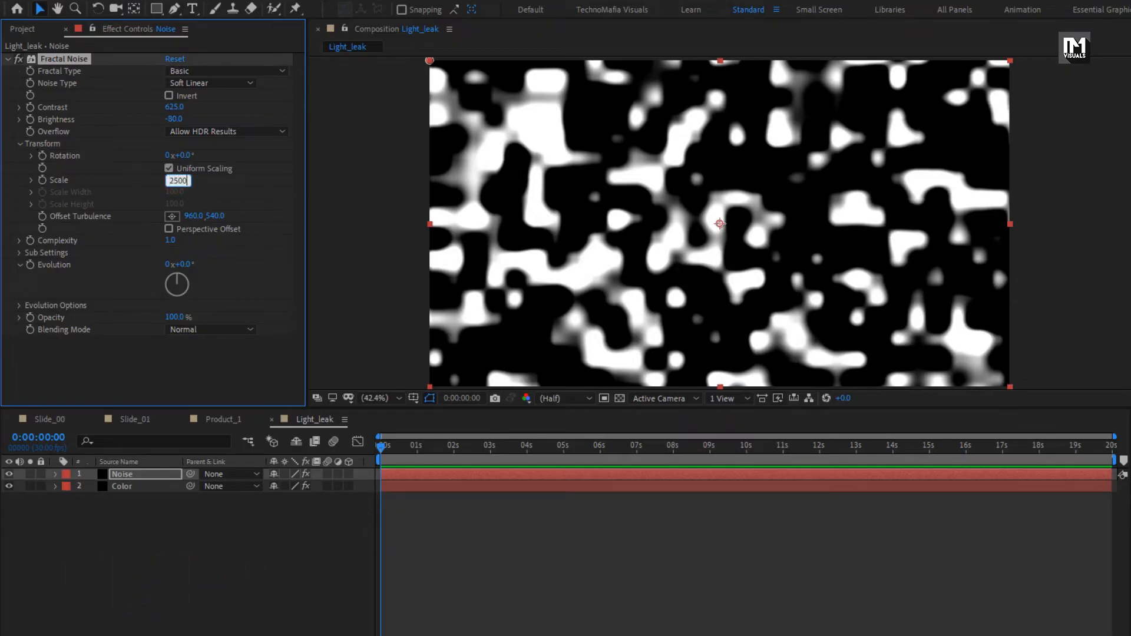
left_click(133, 181)
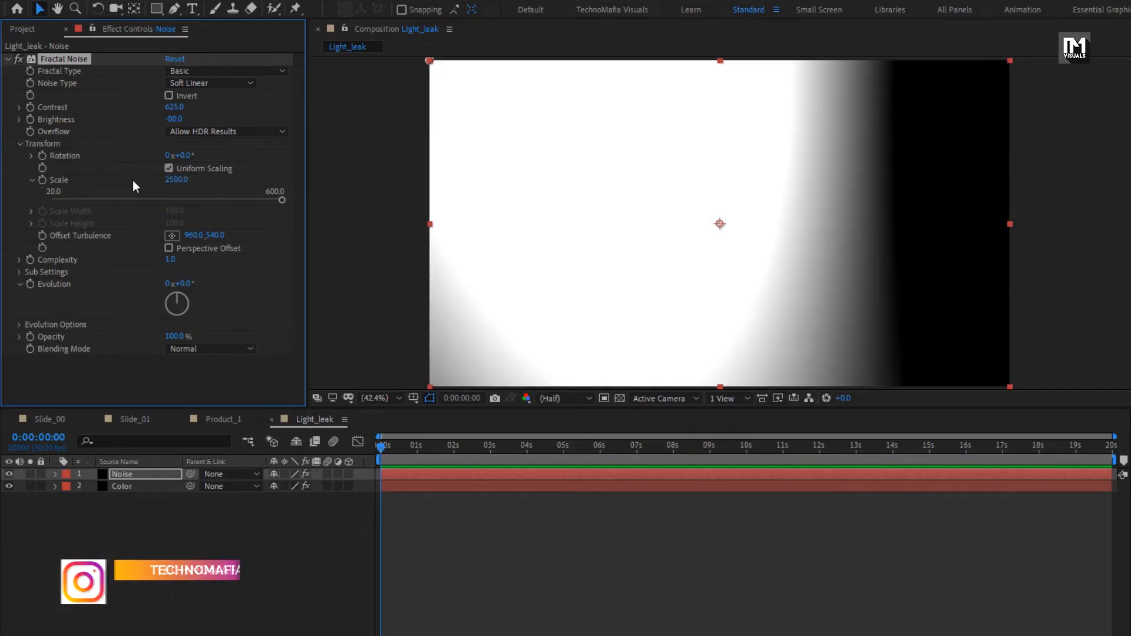
Add the expression time*800 to the Fractal Noise evolution and scrub the timeline to preview the motion
left_click(30, 284, "alt")
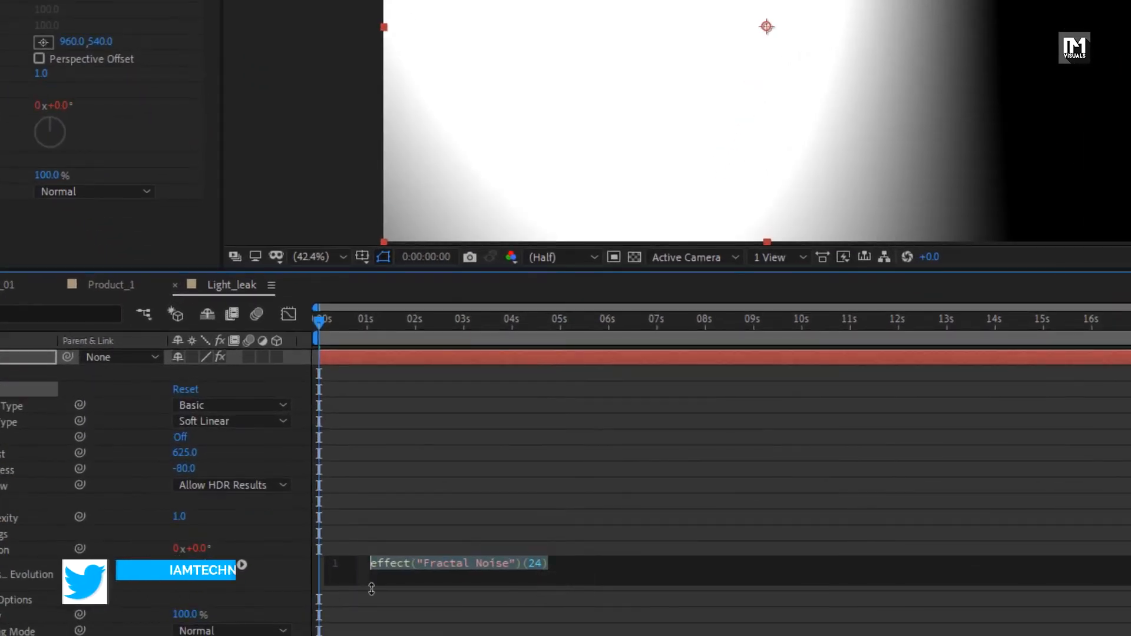
type("time*")
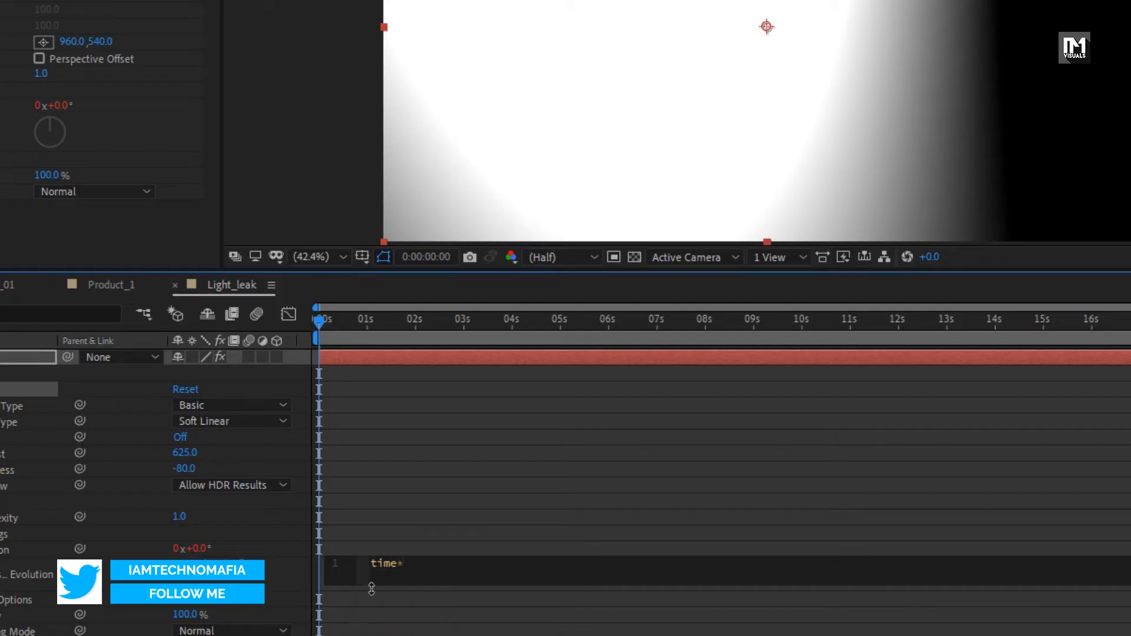
type("800")
left_click(352, 465)
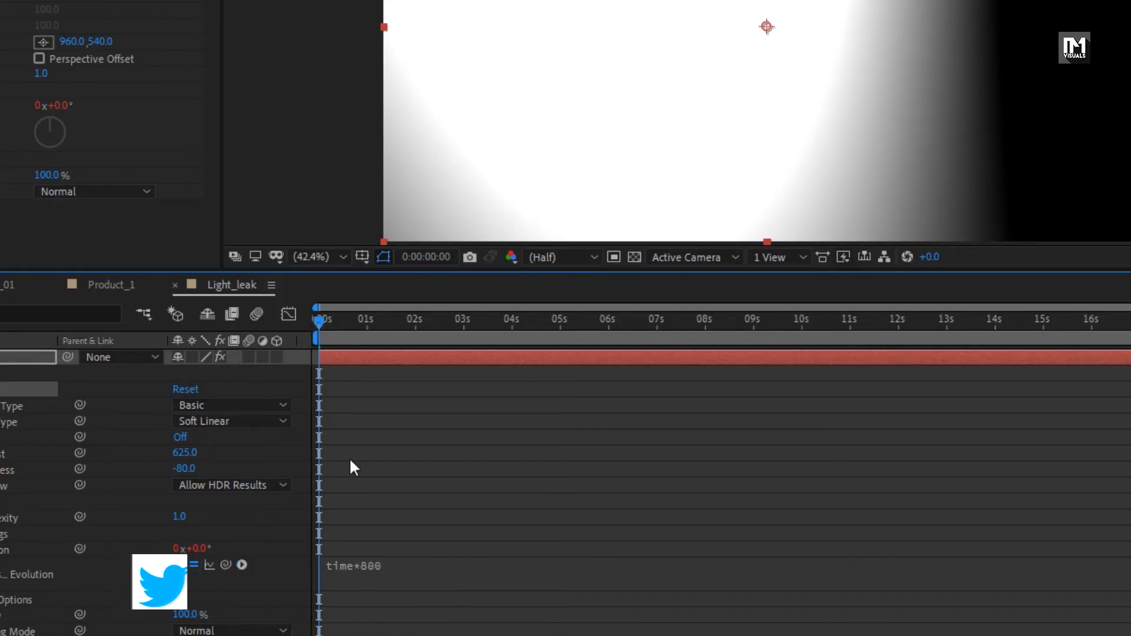
left_click_drag(346, 329, 514, 334)
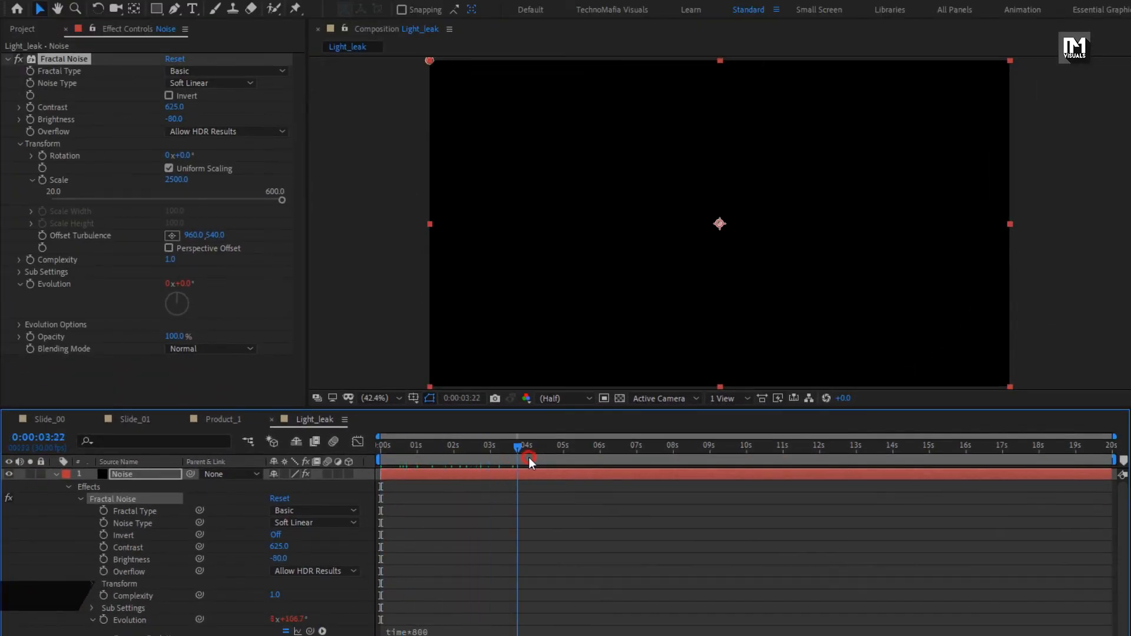
left_click_drag(529, 457, 635, 458)
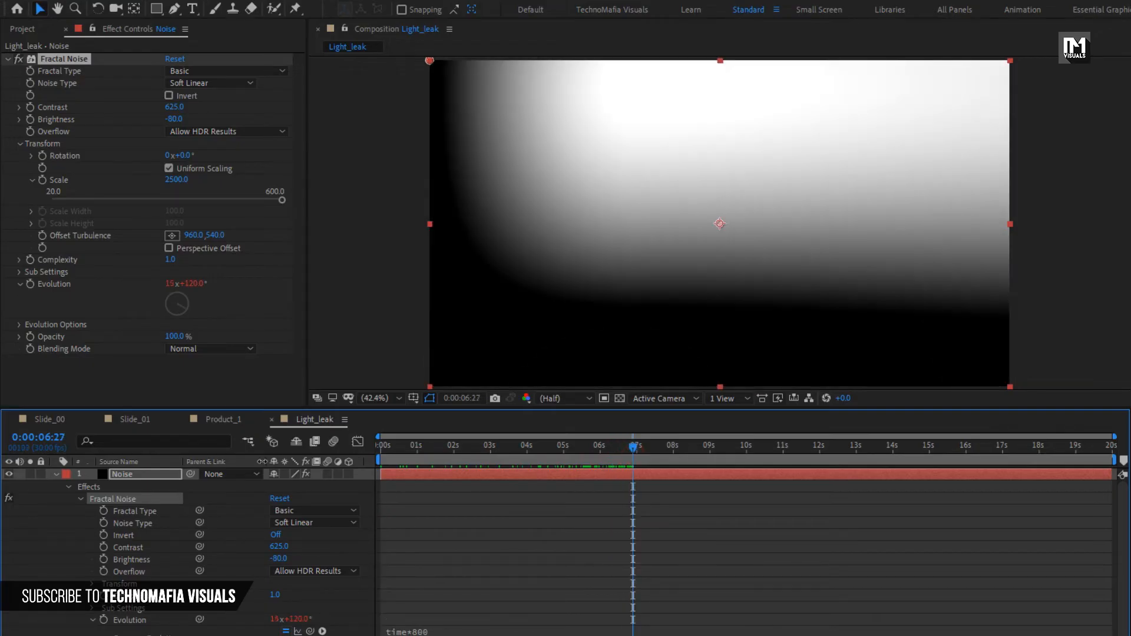
Set the random seed in the Fractal Noise evolution options to 190 and preview the start of the animation
left_click(20, 324)
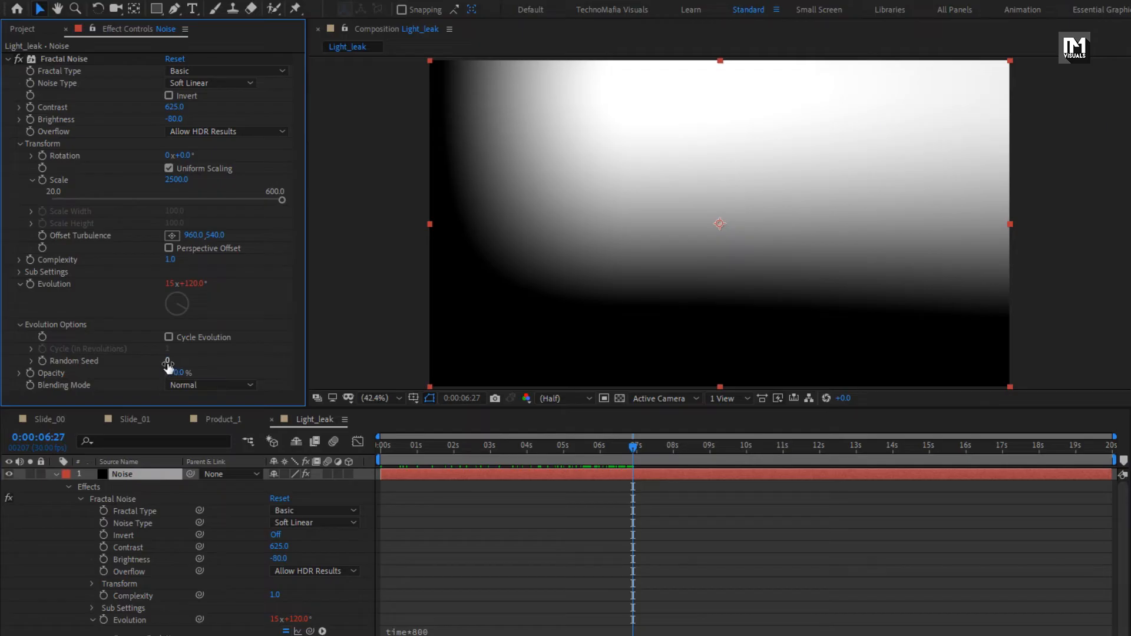
type("190")
key("Return")
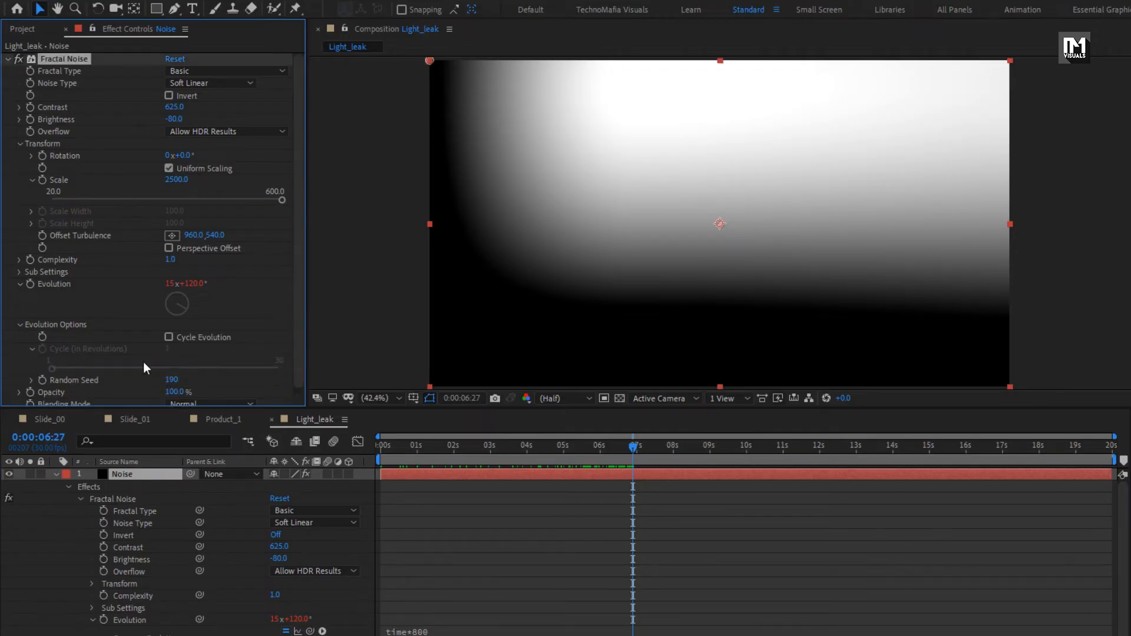
left_click_drag(382, 450, 482, 451)
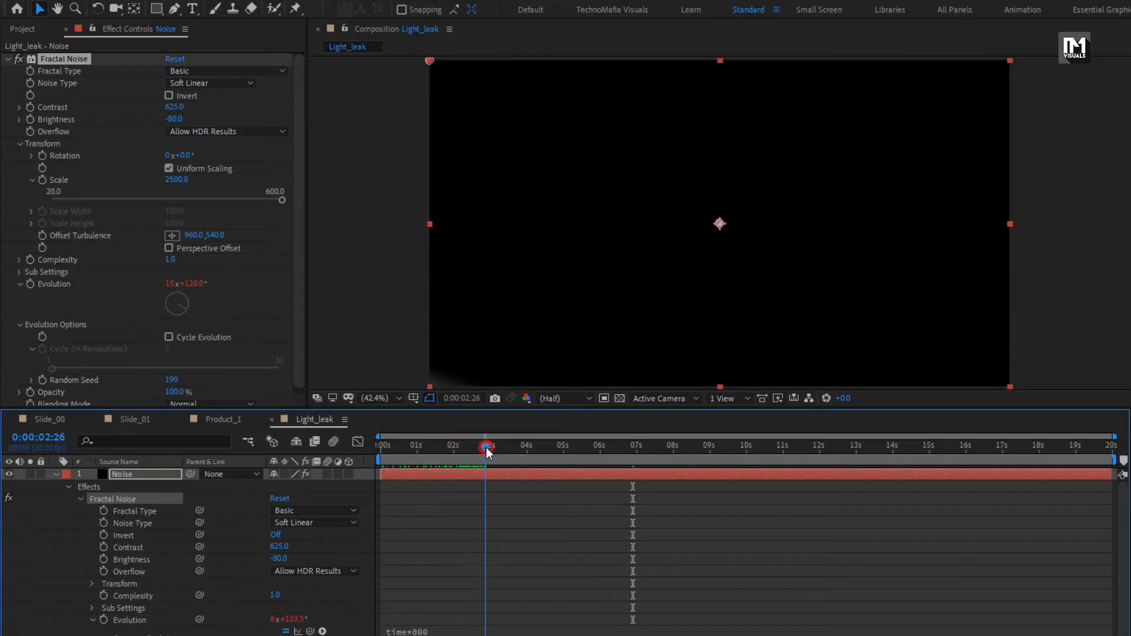
Set the Color layer's track matte to Luma Matte "Noise" and scrub back to the start to preview the light leak
left_click(56, 474)
left_click(122, 487)
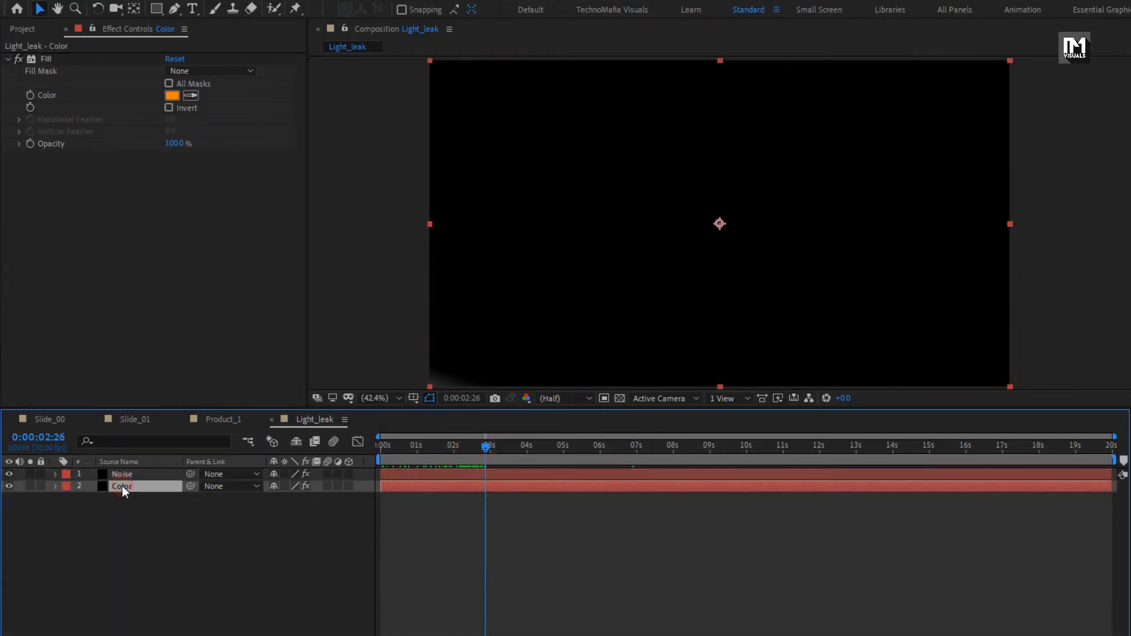
key("F4")
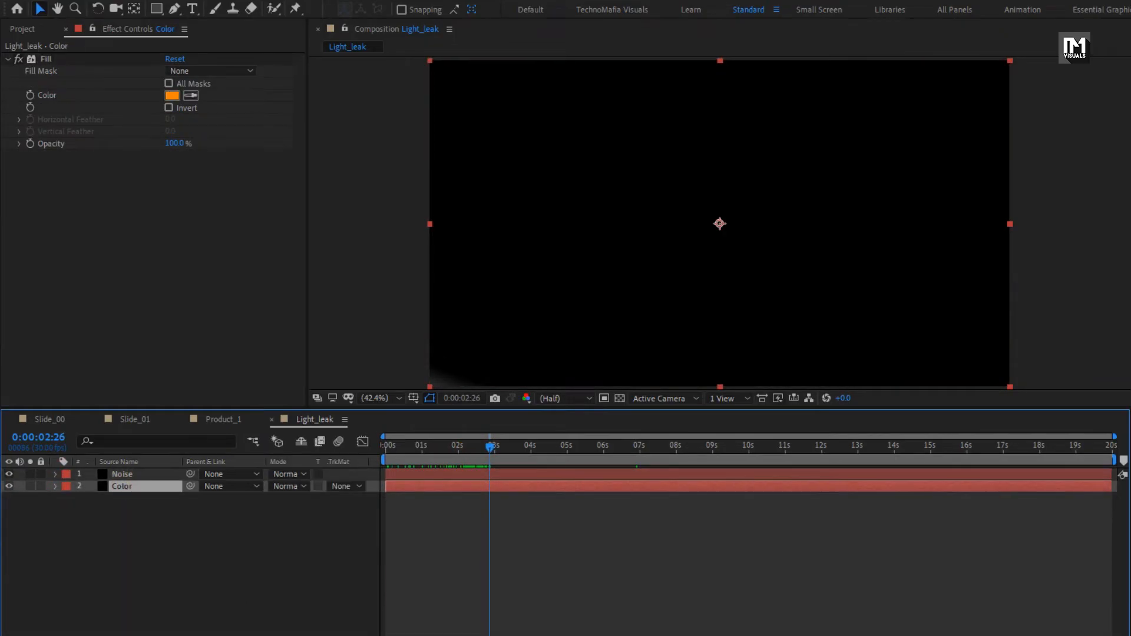
left_click(342, 486)
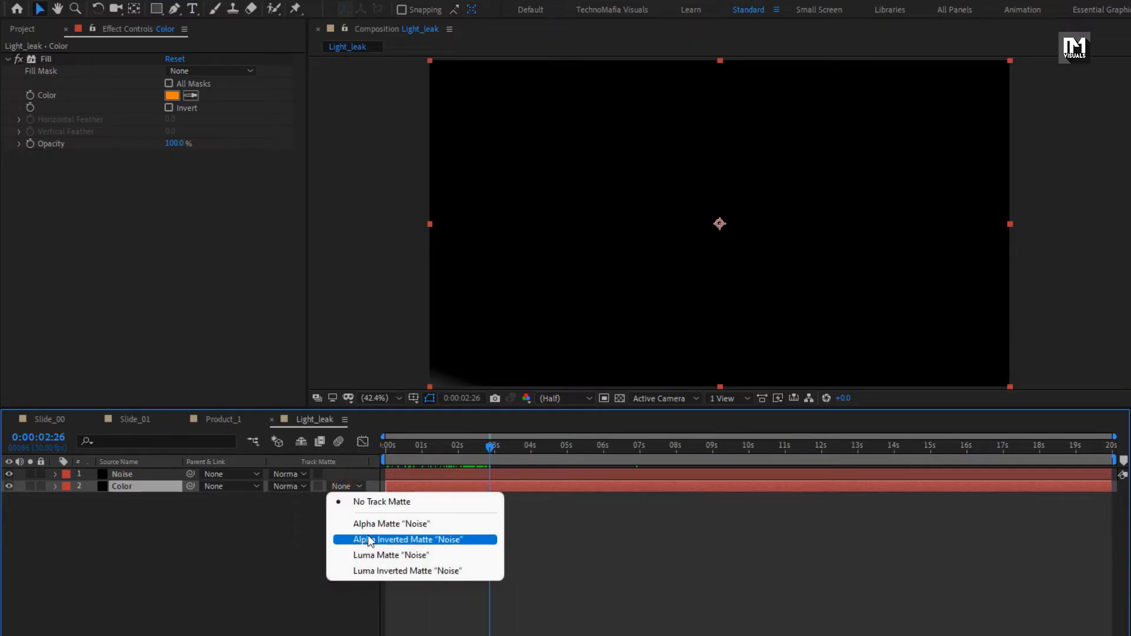
left_click(373, 555)
left_click_drag(410, 450, 384, 447)
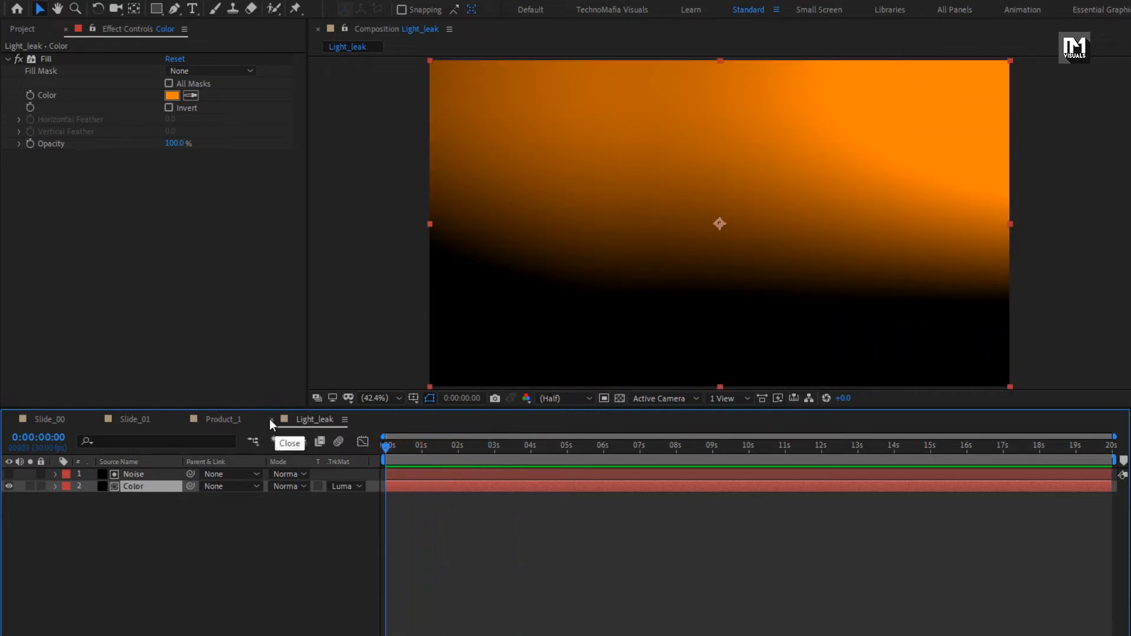
Add the Light_leak composition as the topmost layer of Slide_01 and scrub the timeline to preview it
left_click(133, 419)
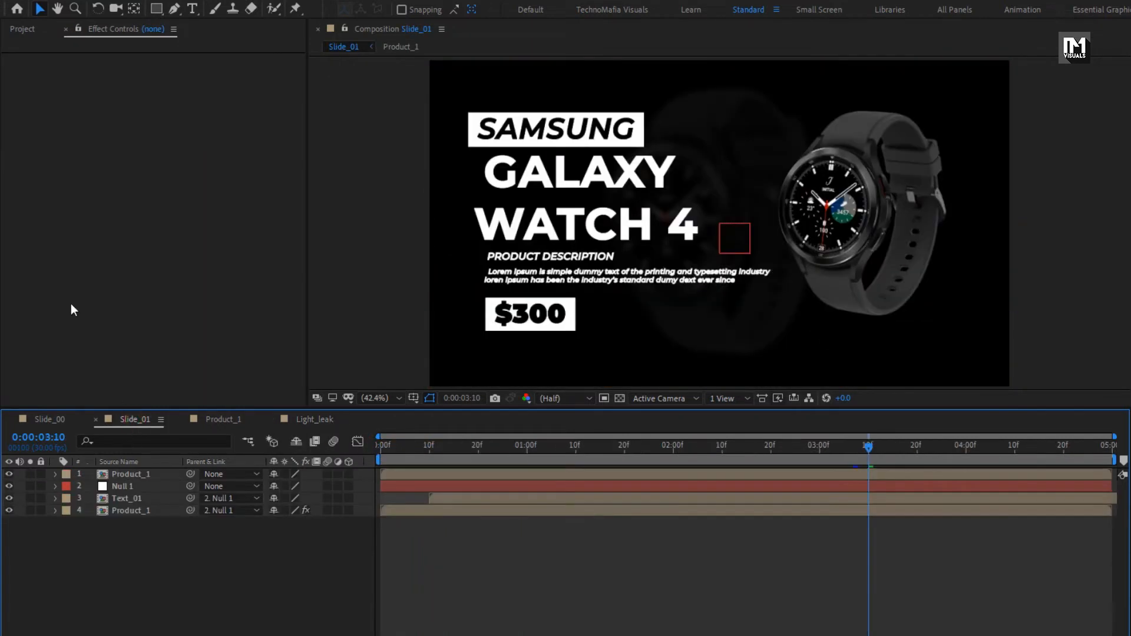
left_click(24, 32)
left_click(54, 181)
left_click(44, 172)
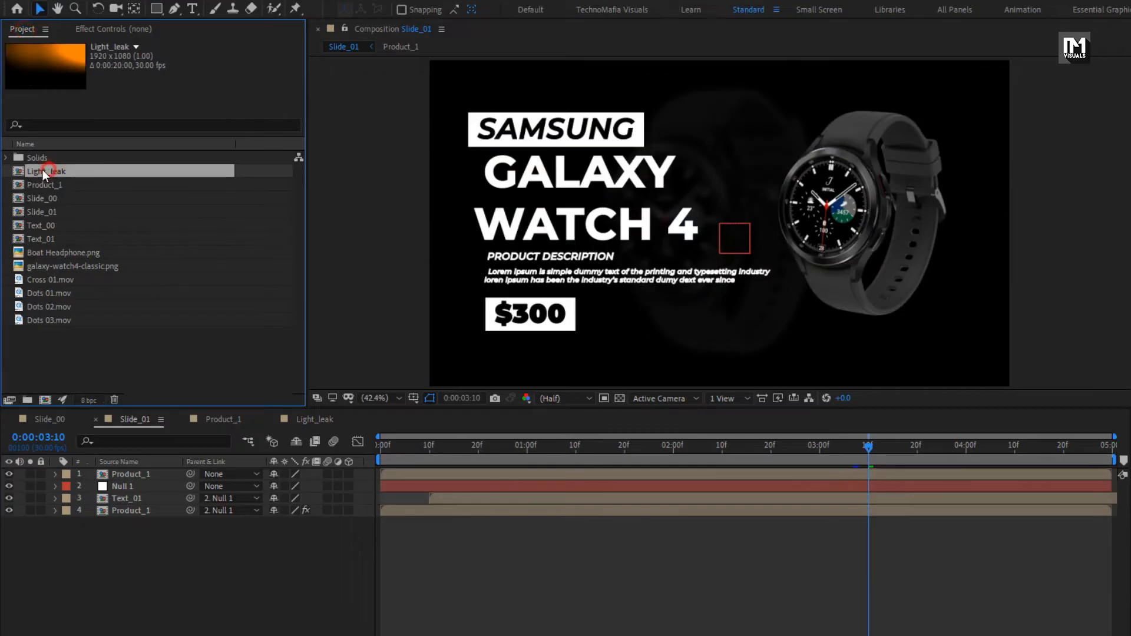
left_click_drag(45, 174, 168, 467)
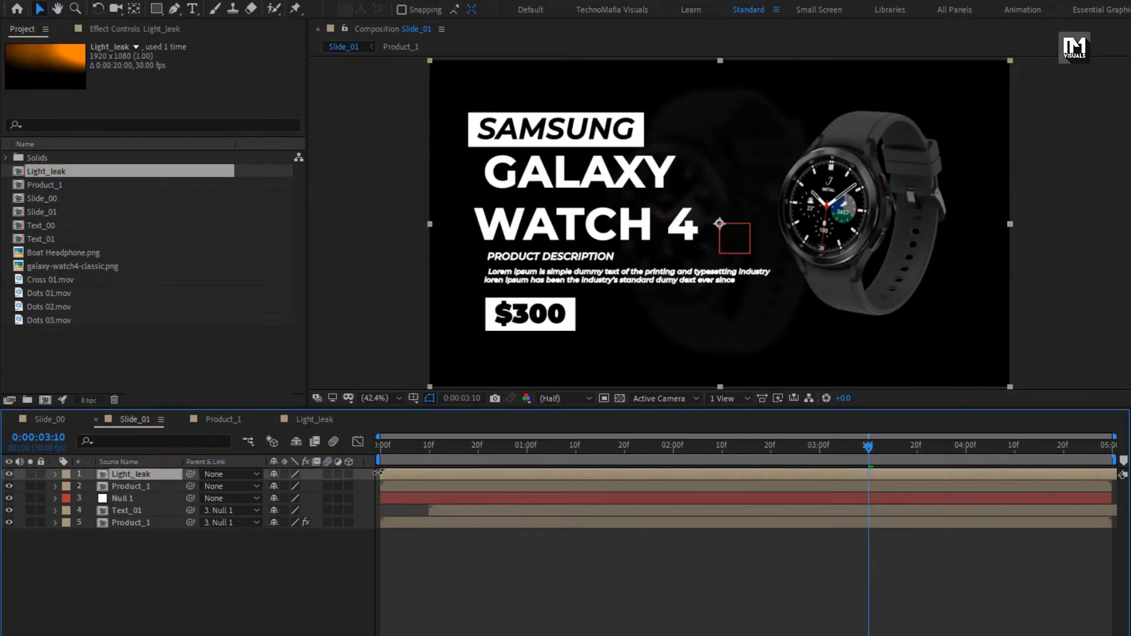
left_click_drag(407, 451, 623, 439)
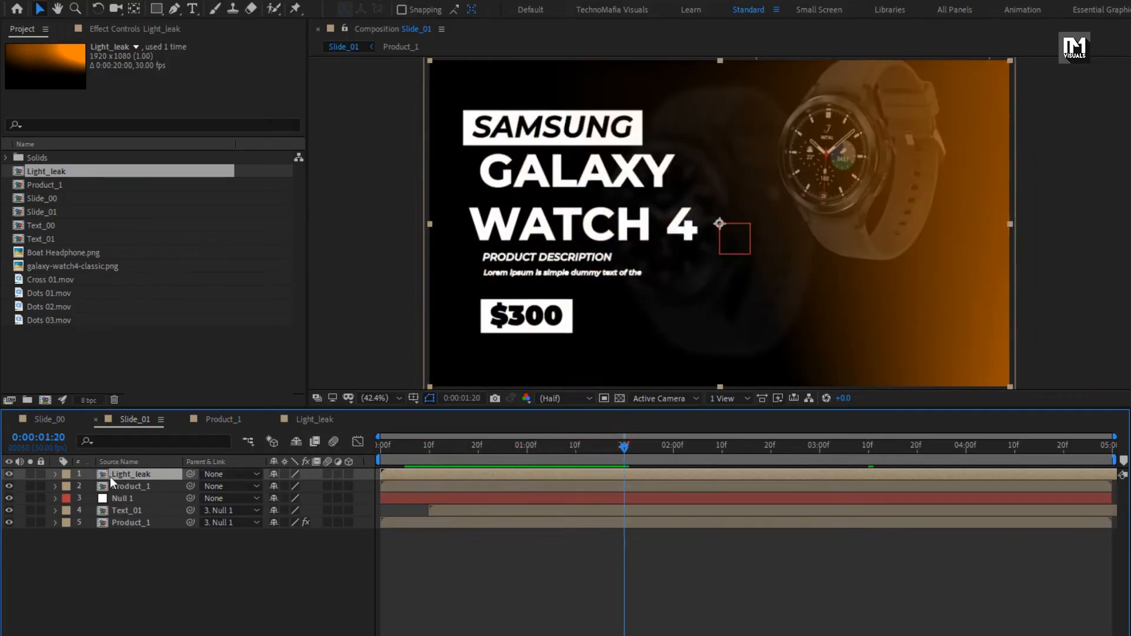
Set the Light_leak layer's blending mode to Add and preview the result over the slide
key("F4")
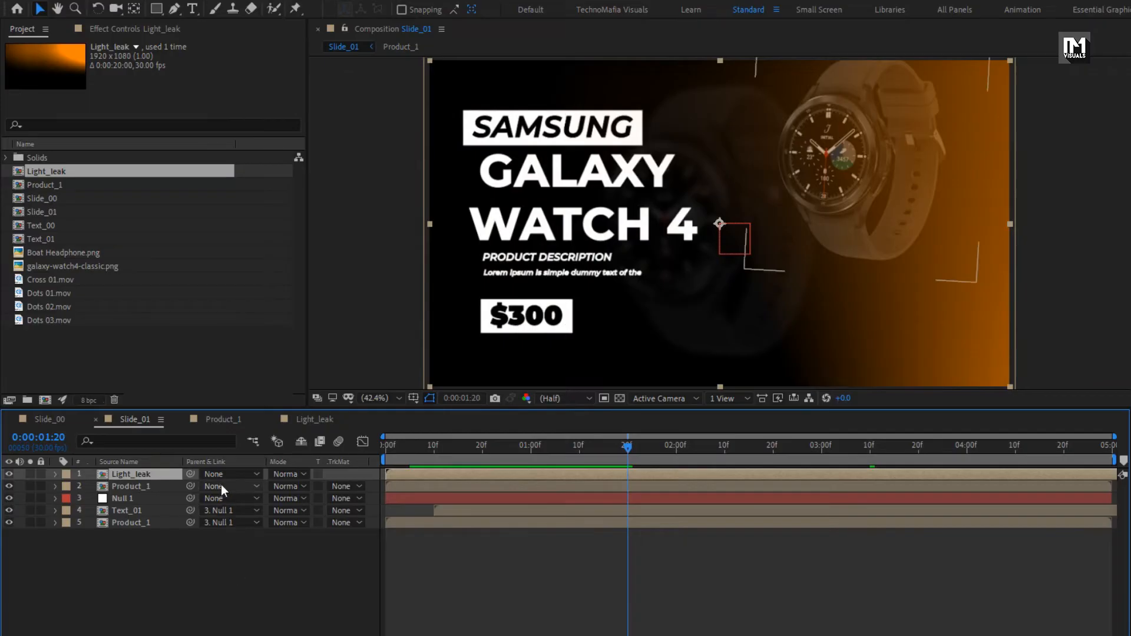
left_click(285, 475)
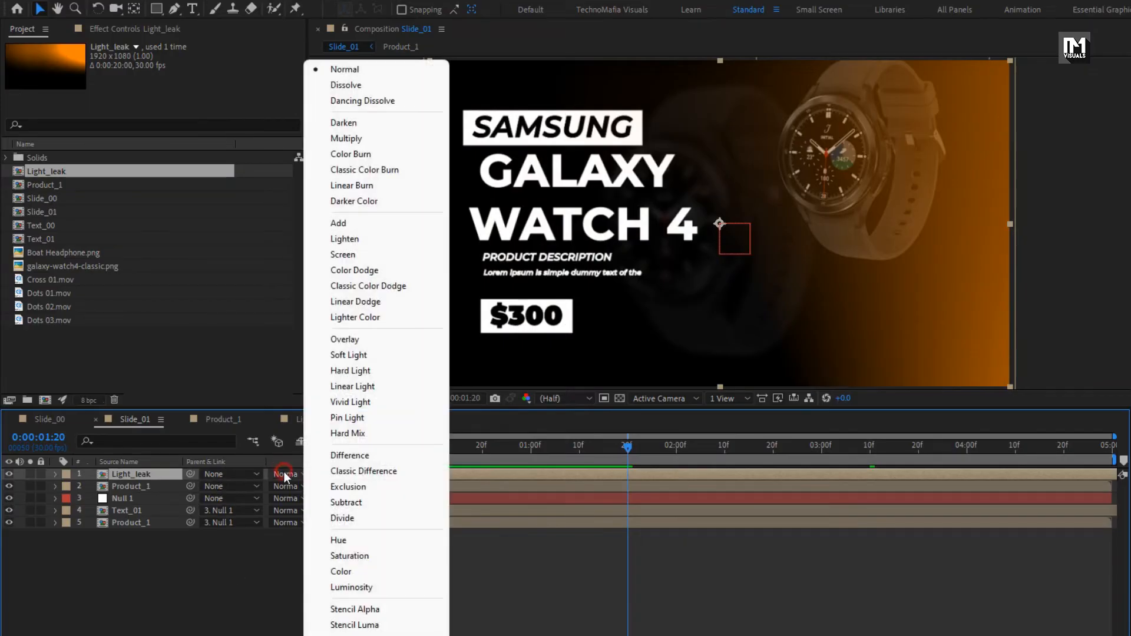
left_click(337, 227)
left_click_drag(430, 446, 638, 447)
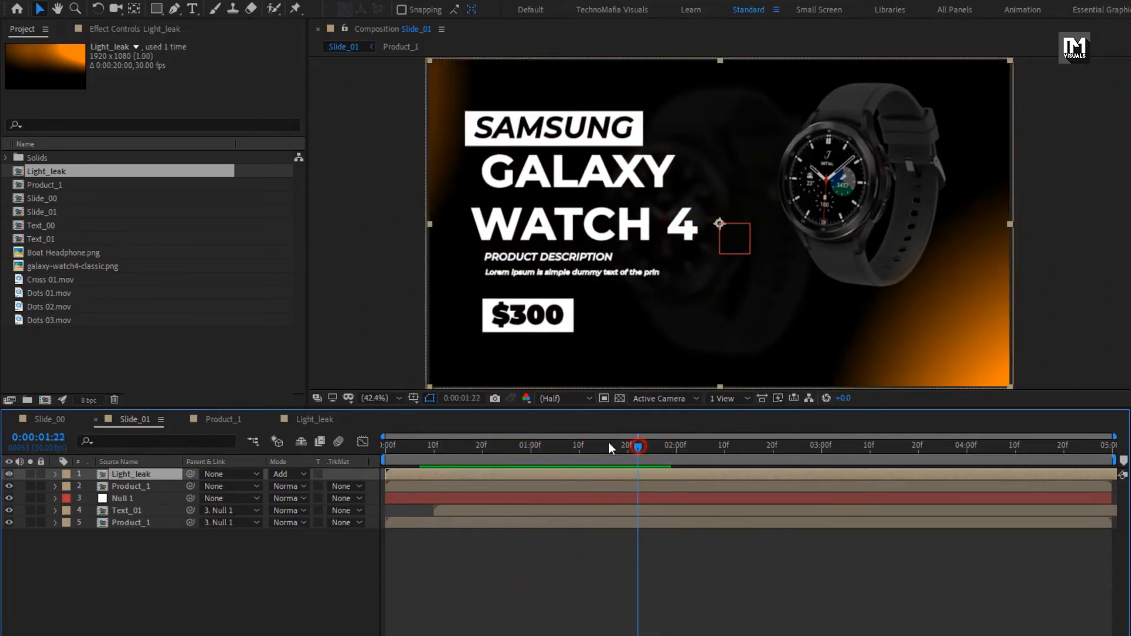
Reduce the Light_leak layer's opacity to 70% and scrub through the slide to check it
key("t")
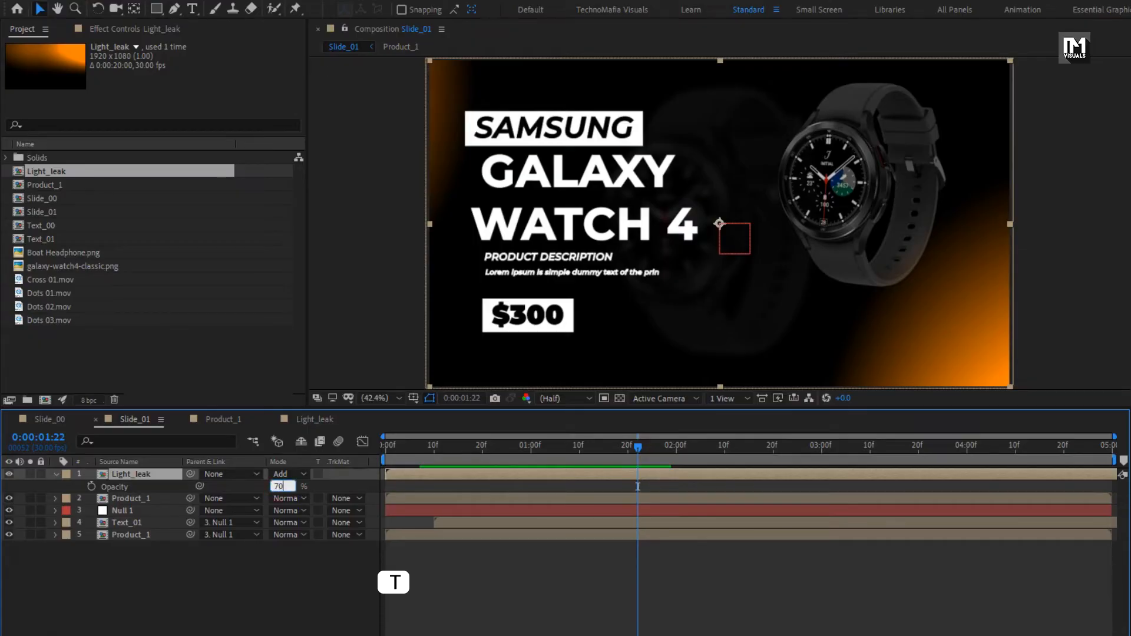
key("Return")
left_click_drag(408, 449, 831, 448)
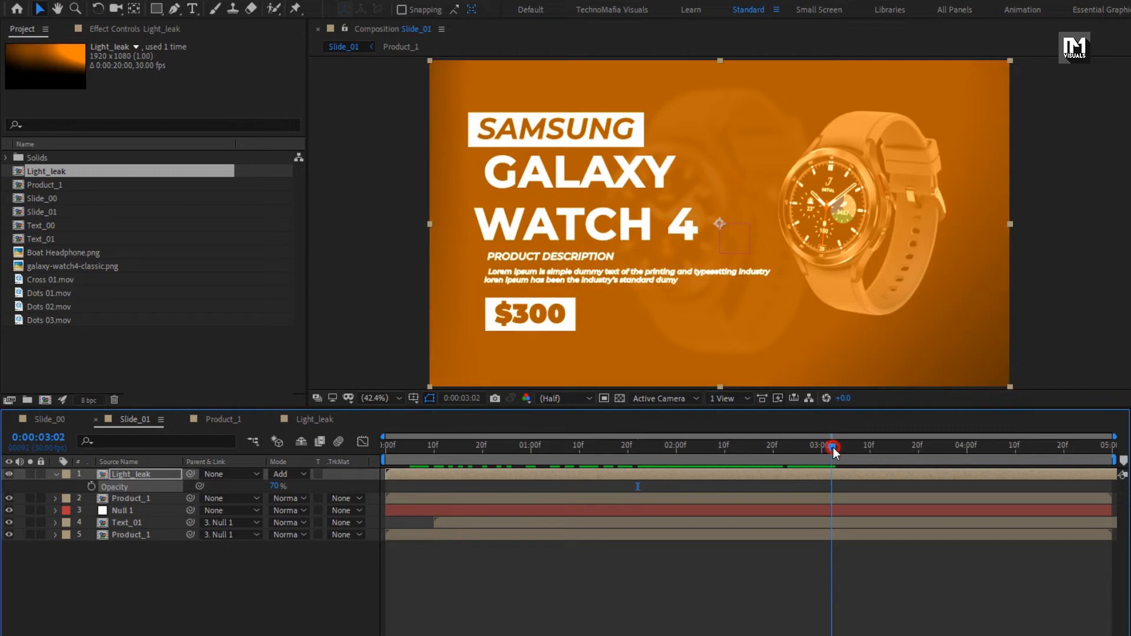
left_click(57, 473)
left_click_drag(677, 449, 971, 449)
Place Cross 01.mov just below and right of the watch strap and scale it to 35%
left_click(49, 282)
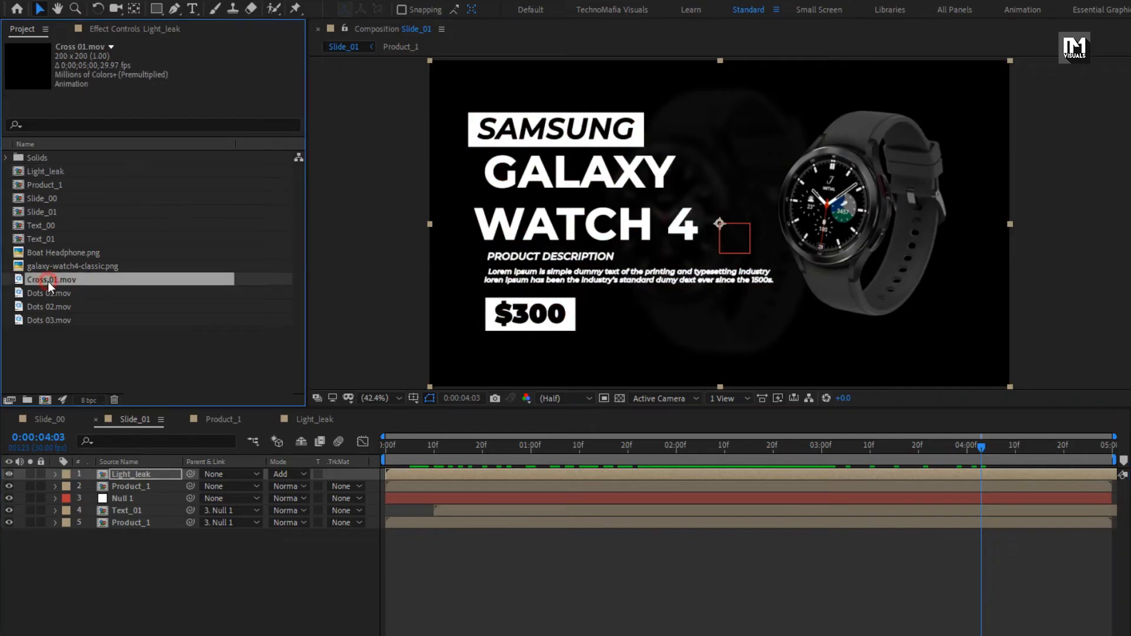
left_click_drag(48, 281, 898, 328)
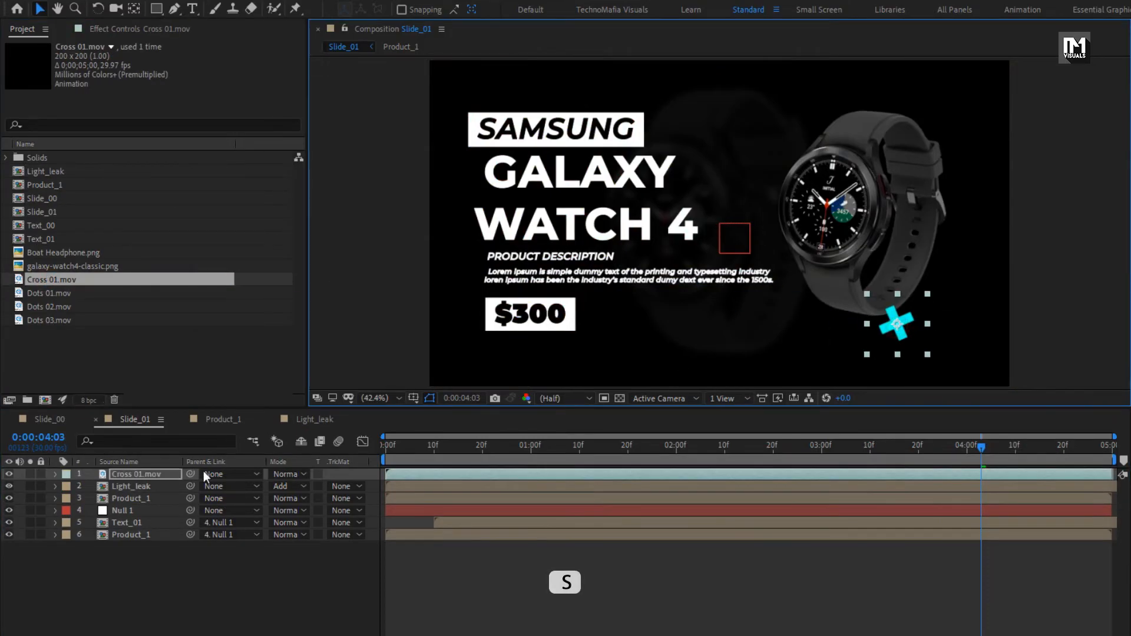
left_click(158, 473)
key("s")
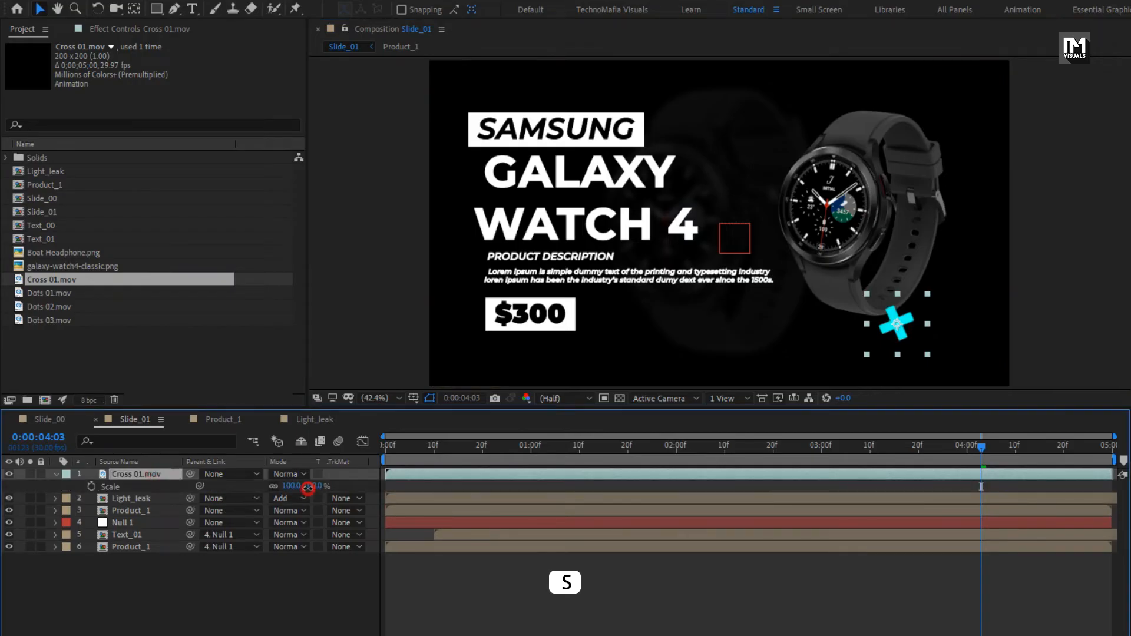
left_click_drag(294, 487, 265, 497)
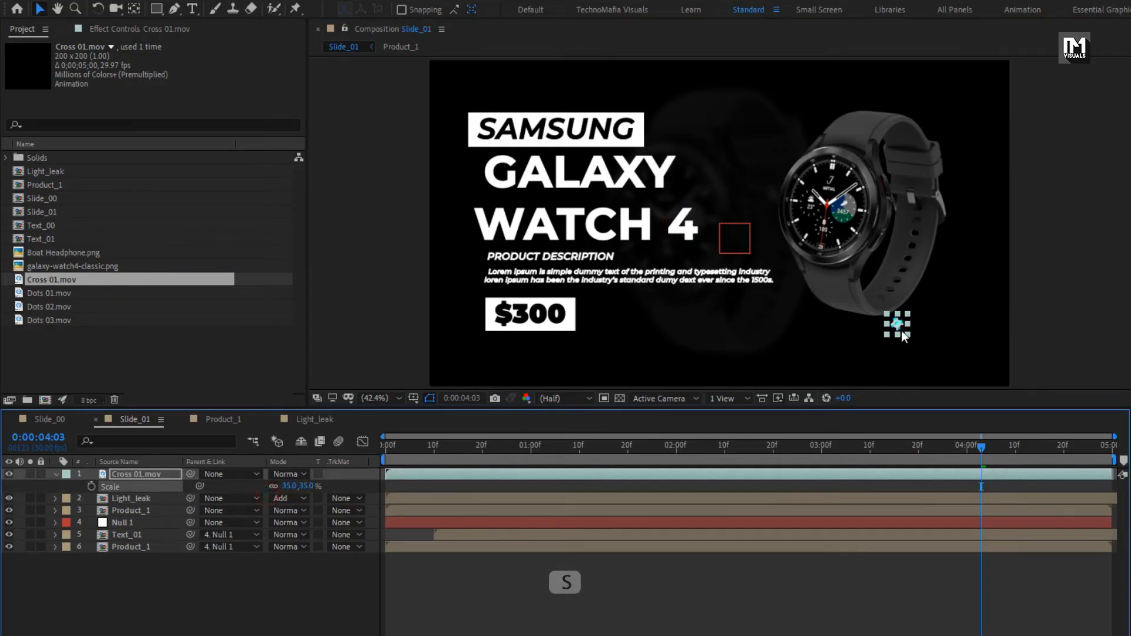
left_click_drag(900, 331, 909, 336)
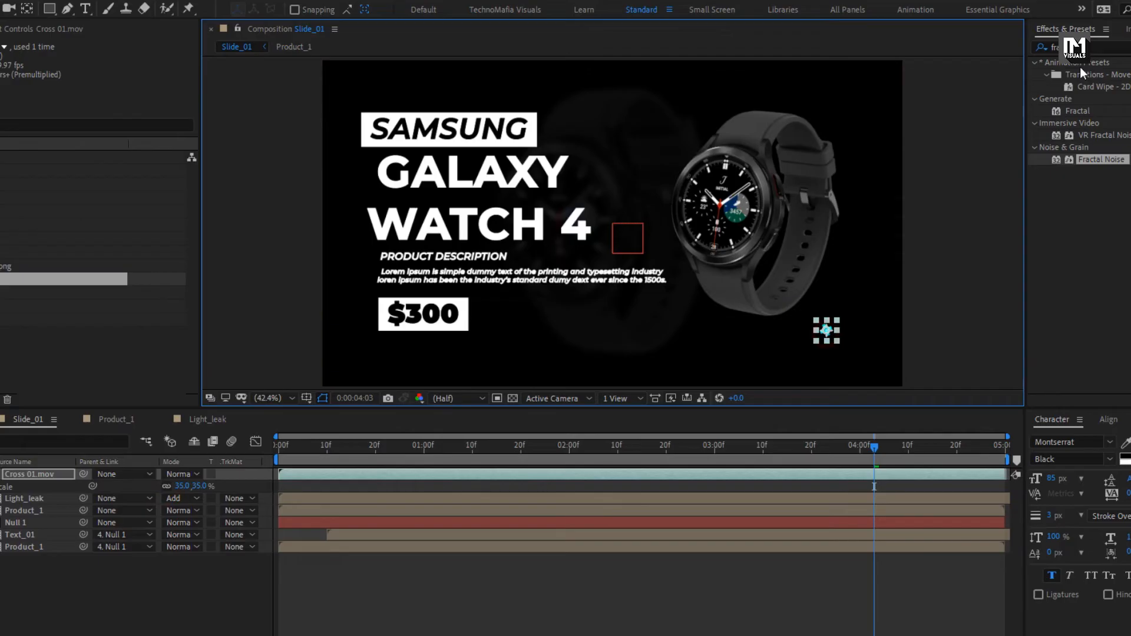
Apply a Fill effect to the cross and set its colour to white (FFFFFF)
left_click_drag(1008, 46, 909, 48)
type("fill")
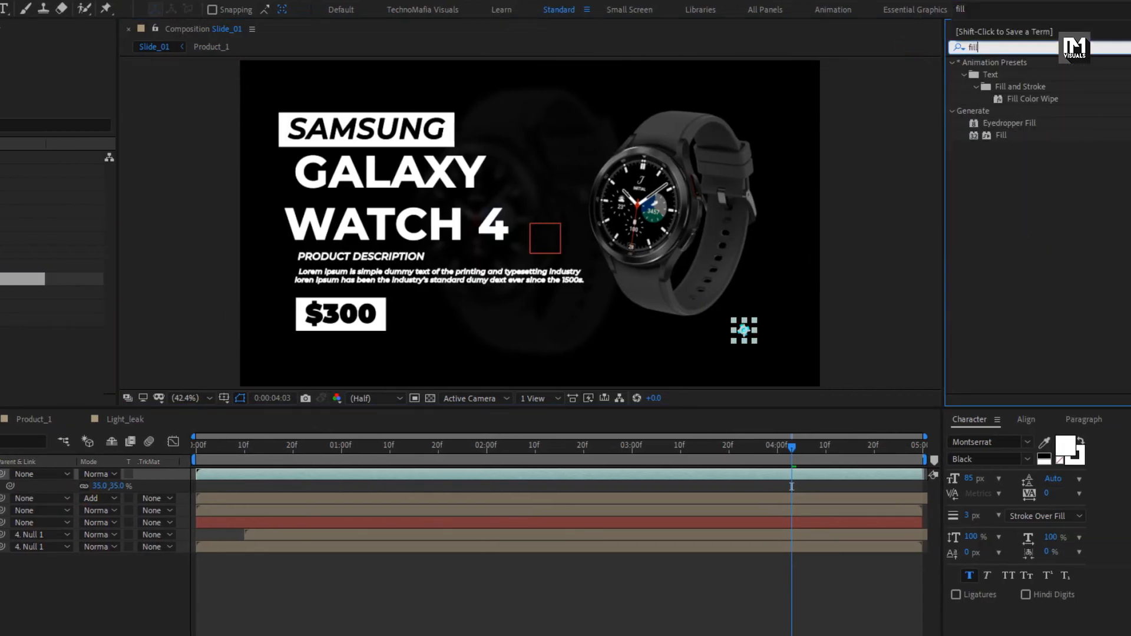
double_click(994, 137)
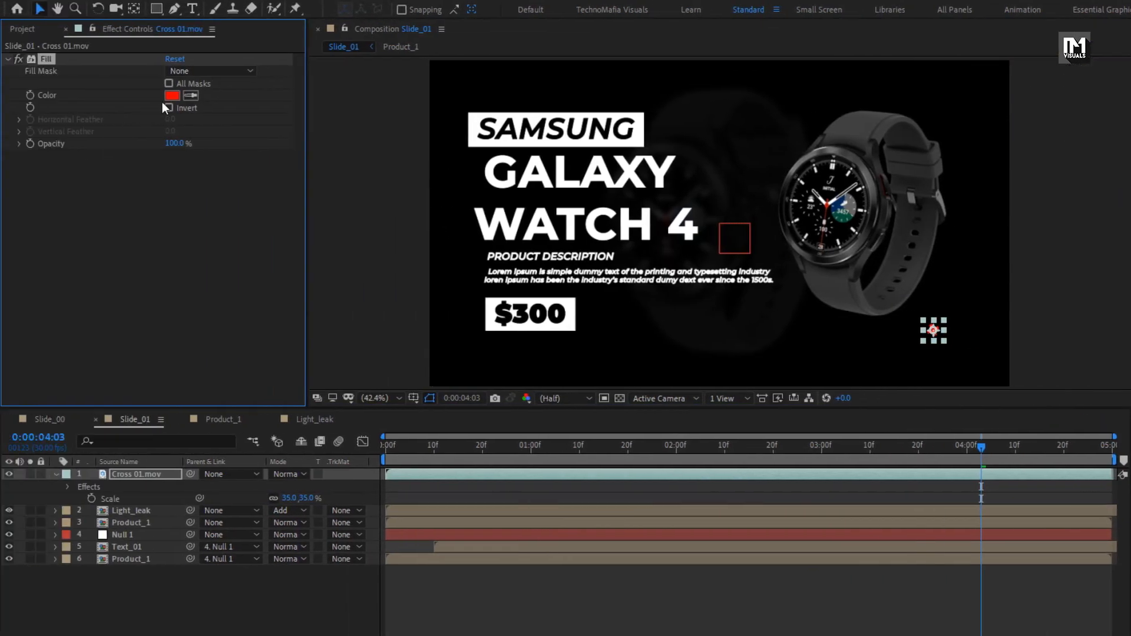
left_click(172, 96)
type("FFFFFF")
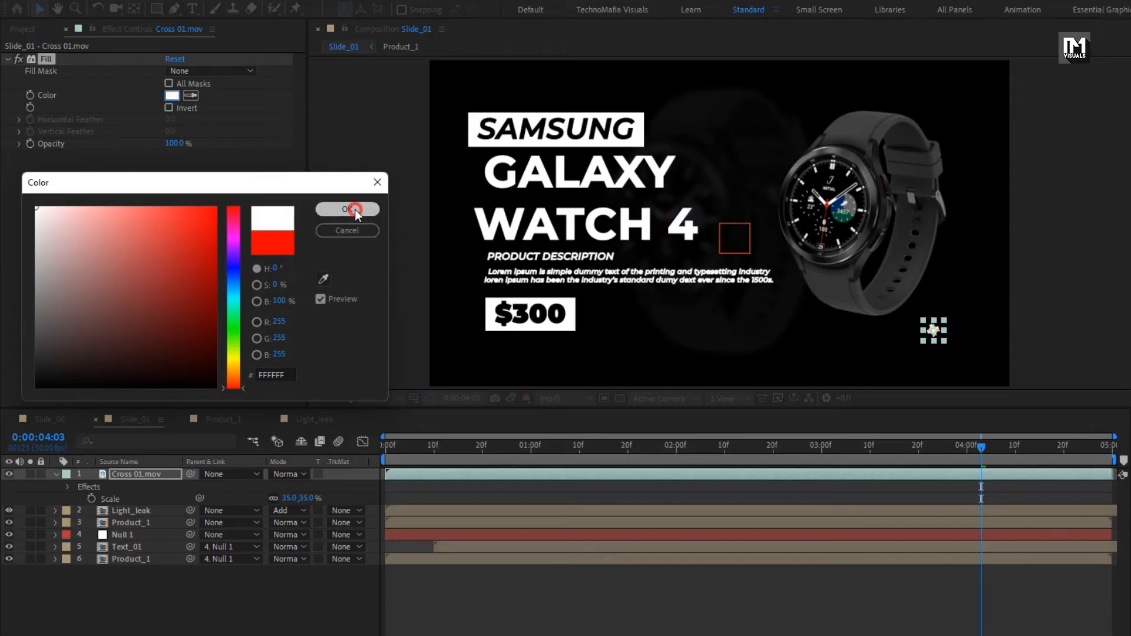
left_click(355, 210)
Duplicate the cross twice, placing one copy above-left of the watch and the other beside the $300 price box
left_click(155, 478)
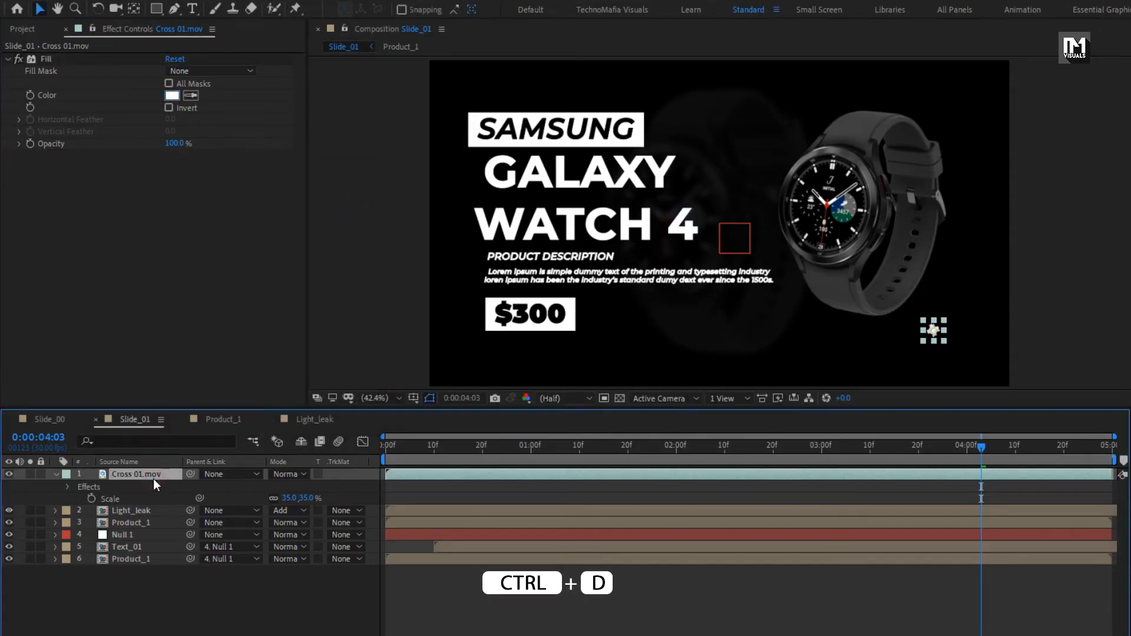
key("ctrl+d")
left_click_drag(917, 315, 860, 152)
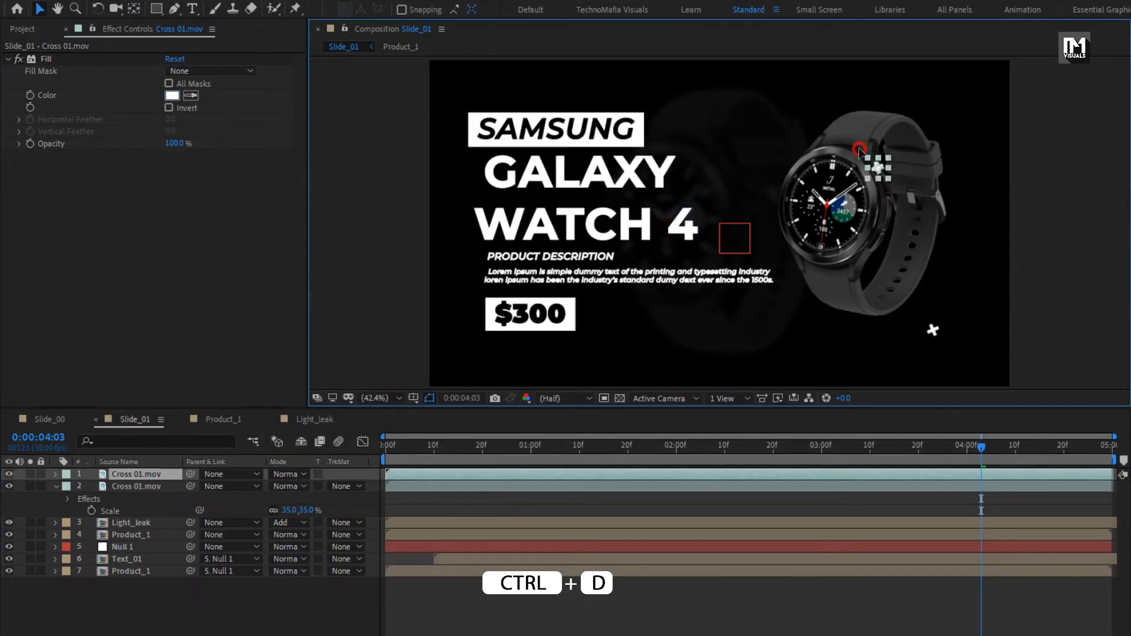
left_click(127, 478)
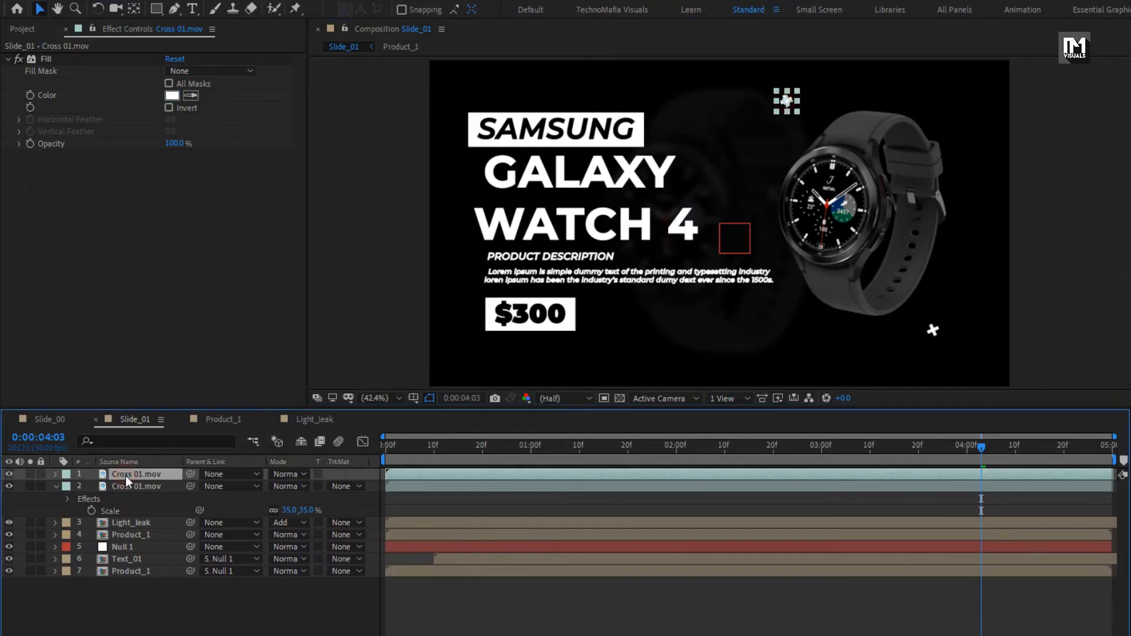
key("ctrl+d")
left_click(747, 175)
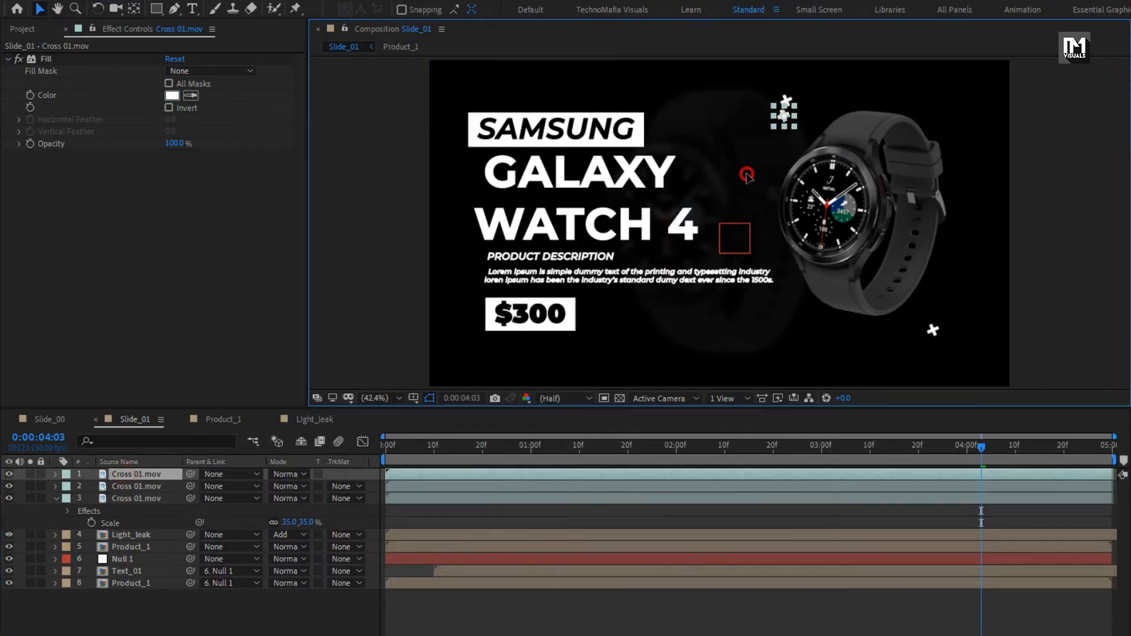
Stagger the cross layers to start at about 2:15, 0:13 and 0:27, from the topmost layer down, and preview them
left_click(56, 498)
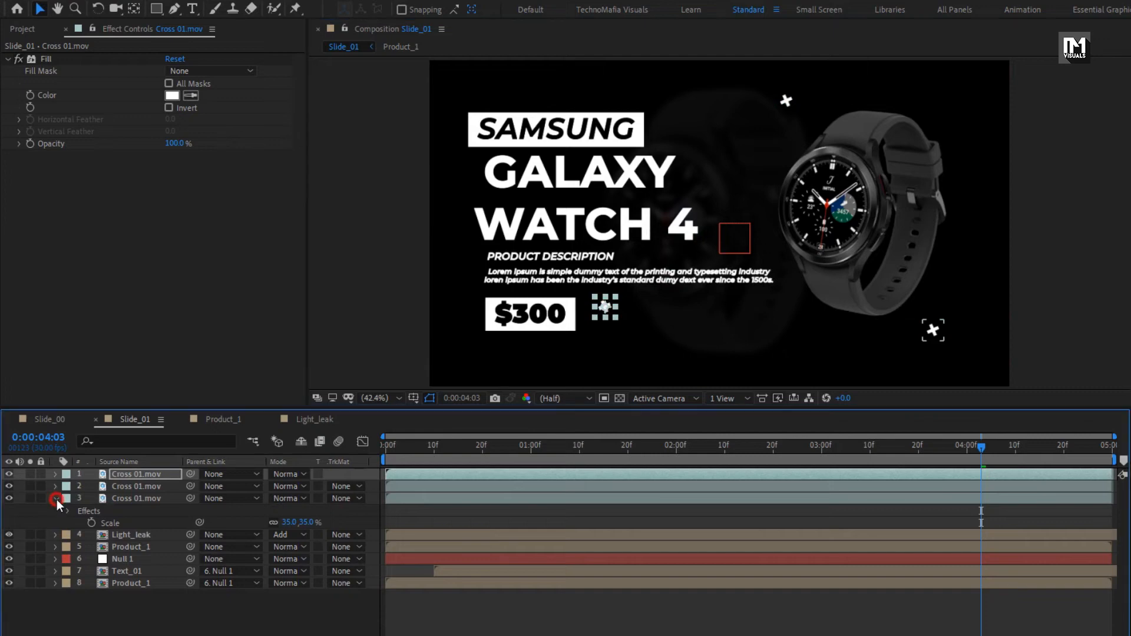
left_click_drag(408, 496, 521, 500)
left_click_drag(410, 486, 784, 475)
left_click_drag(497, 446, 1005, 446)
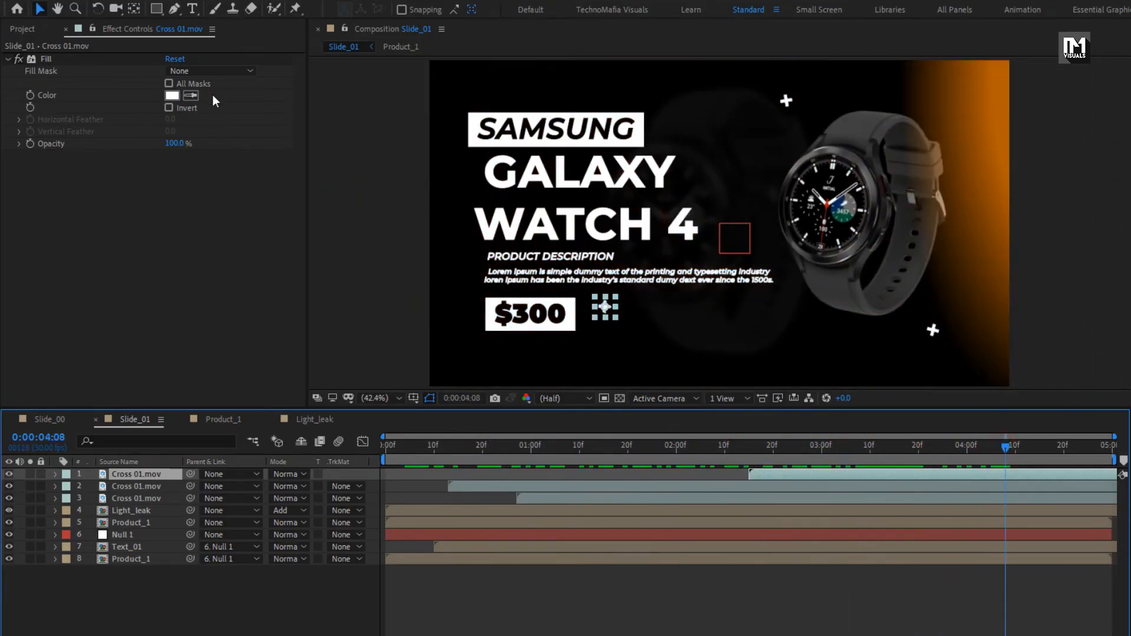
Add Dots 01.mov as the top layer of Slide_01 and move it toward the slide's upper-right area
left_click(22, 29)
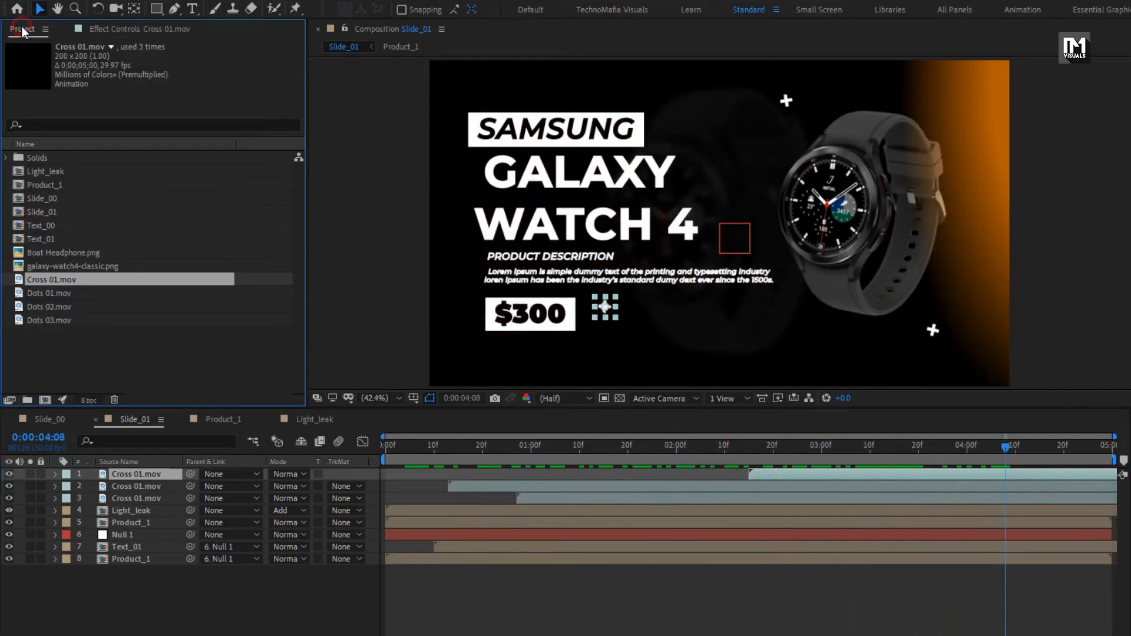
left_click(43, 294)
left_click_drag(40, 301, 577, 256)
left_click_drag(482, 452, 584, 448)
left_click(692, 285)
left_click_drag(693, 285, 926, 193)
Scale the Dots 01 layer to 48% and position it in the slide's upper-right corner
key("s")
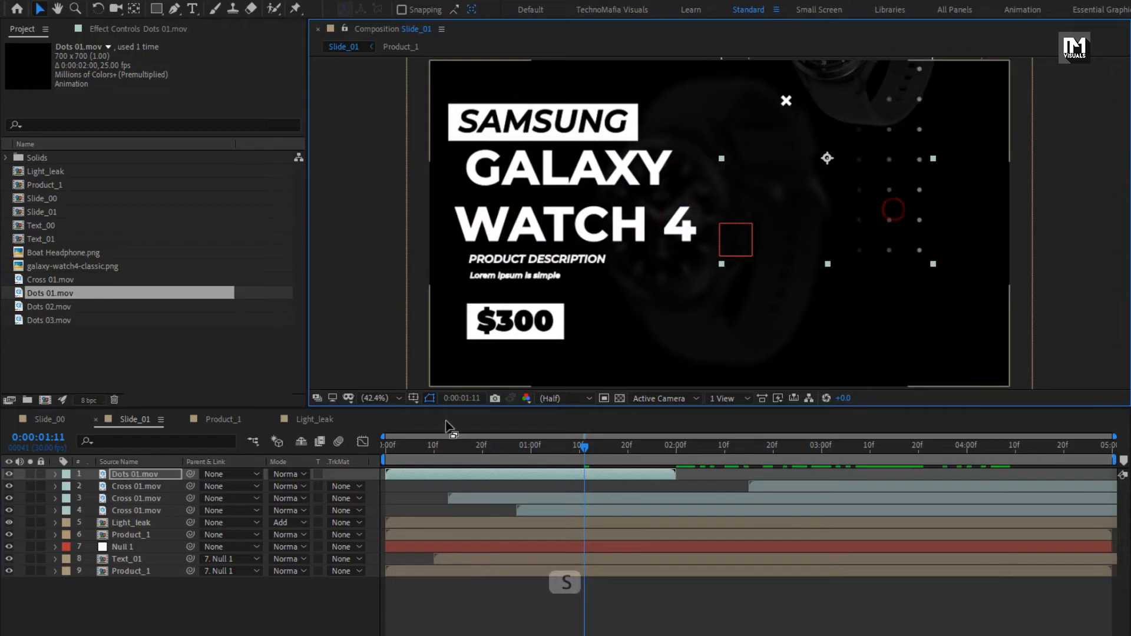
left_click(121, 473)
key("s")
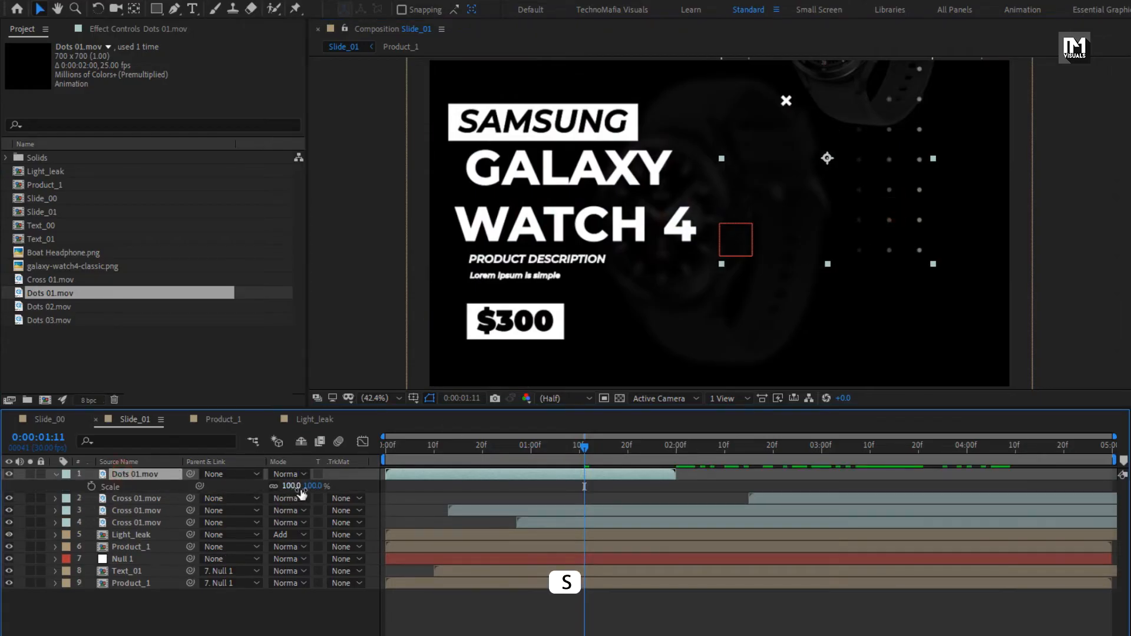
left_click_drag(304, 488, 274, 494)
left_click_drag(835, 183, 944, 130)
left_click_drag(442, 450, 478, 449)
Add Dots 02.mov to the lower middle of the slide and scale it to 78%
left_click_drag(53, 308, 611, 242)
left_click_drag(556, 276, 636, 326)
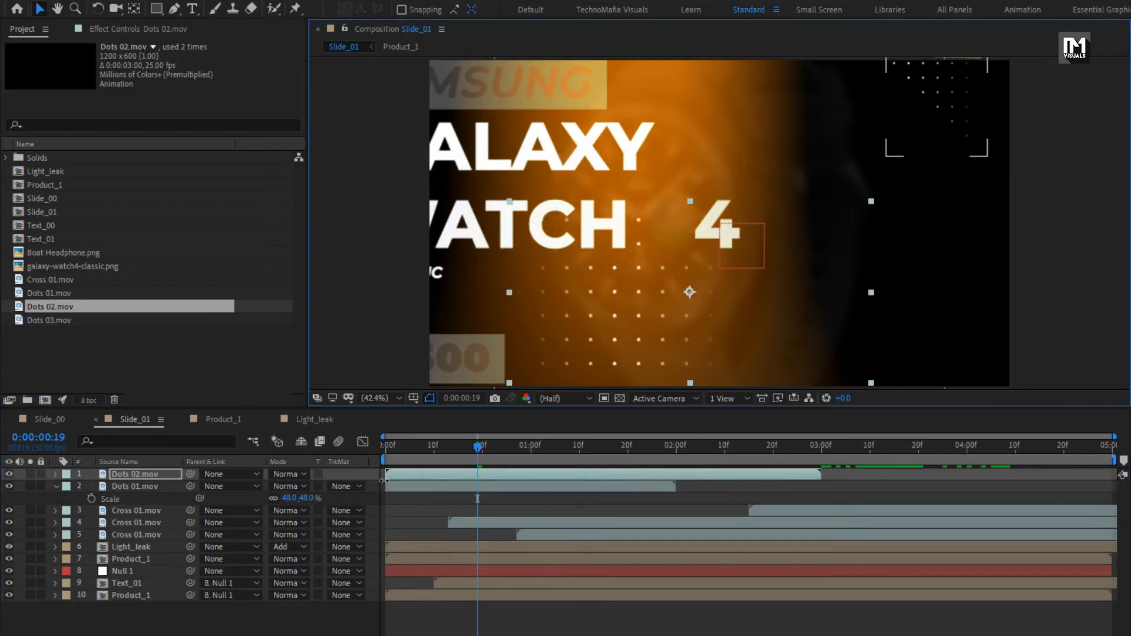
key("s")
mouse_move(303, 487)
left_mouse_down()
mouse_move(281, 487)
mouse_move(326, 485)
left_mouse_up()
Move the Dots 02 layer over the title text and shift it in time to start at about 0:28
left_click_drag(632, 321, 521, 261)
left_click_drag(506, 450, 764, 451)
left_click_drag(438, 475, 573, 472)
left_click_drag(407, 450, 759, 450)
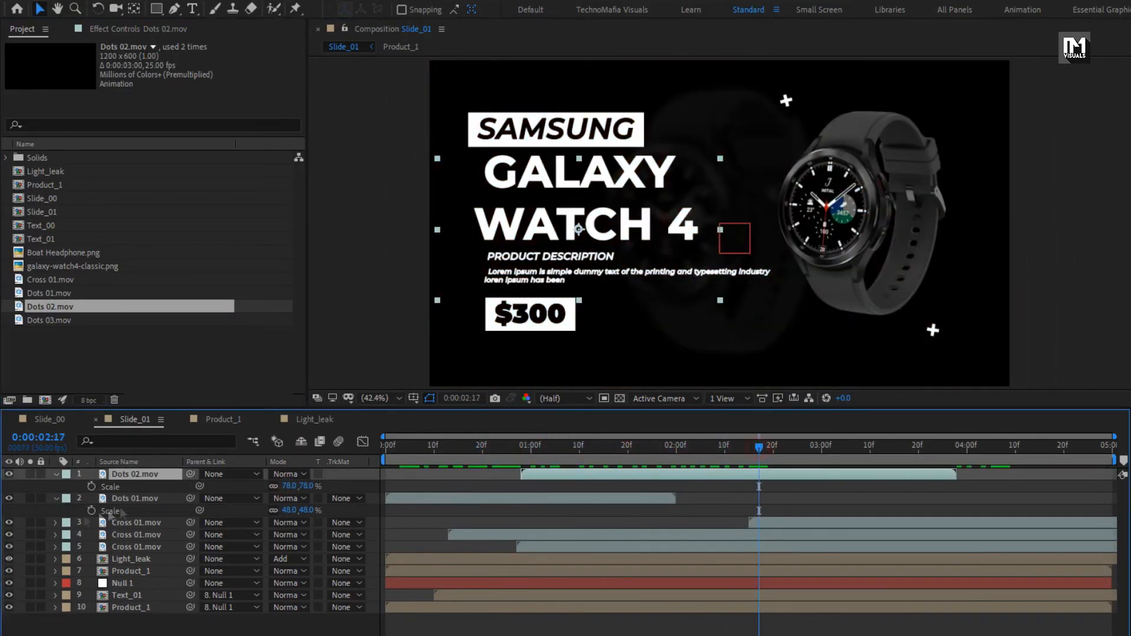
left_click(56, 474)
left_click(56, 486)
Add Dots 03.mov to the lower middle of the slide and scale it to 137%
left_click_drag(35, 321, 737, 311)
left_click(497, 445)
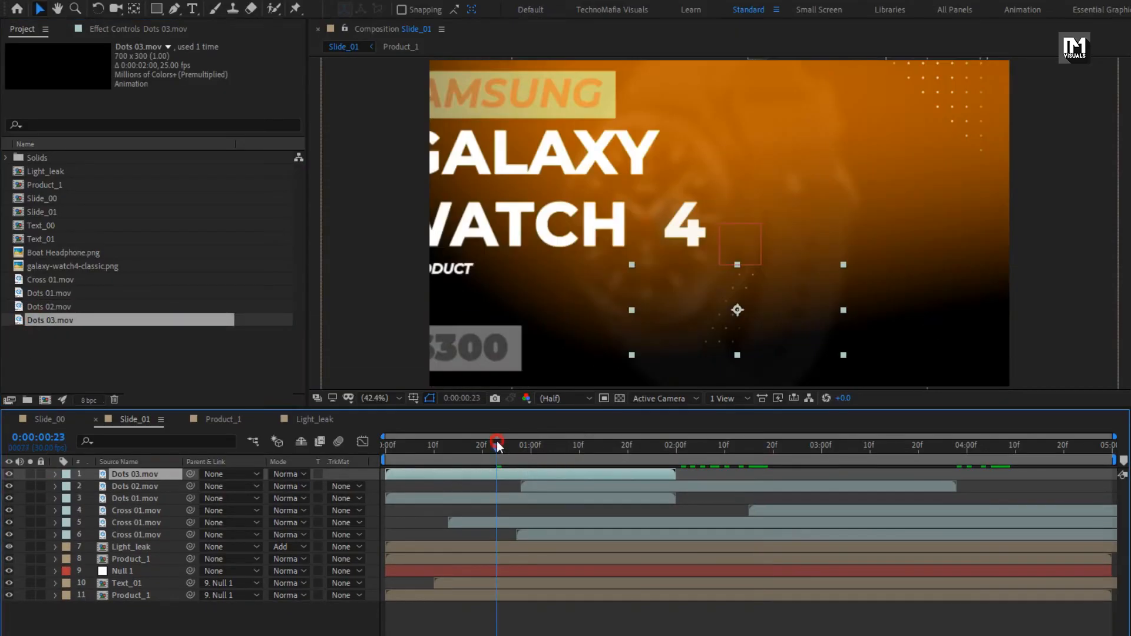
mouse_move(498, 446)
left_mouse_down()
mouse_move(561, 459)
mouse_move(502, 450)
left_mouse_up()
key("s")
left_click_drag(306, 487, 328, 485)
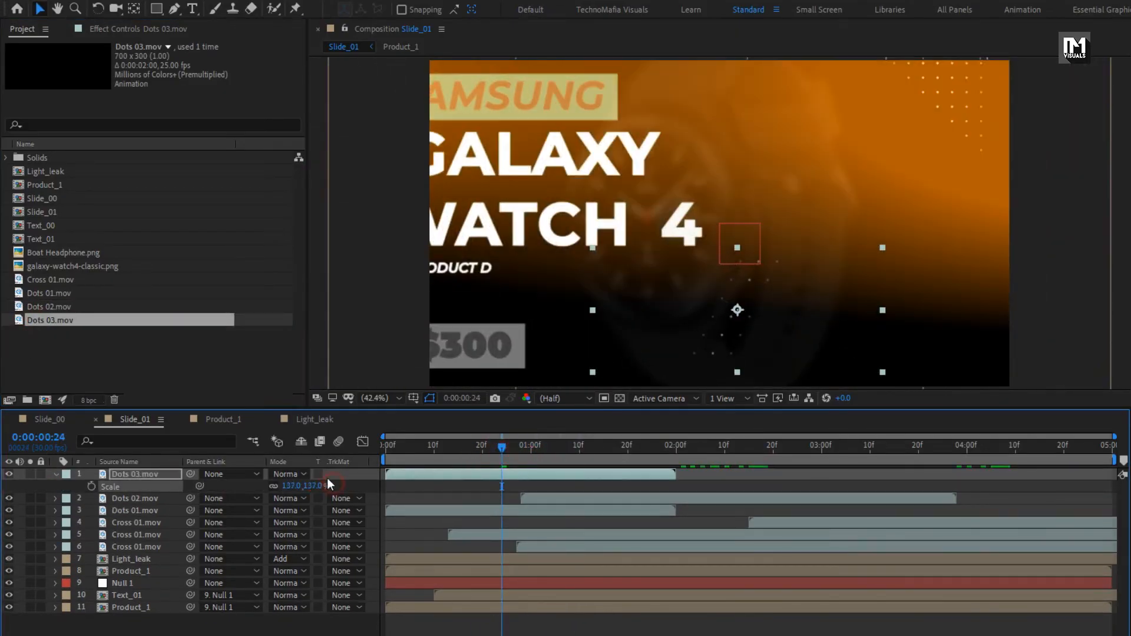
Move the Dots 03 layer over the watch's lower half, shift its start to about 2:16 and preview the timing
left_click_drag(718, 326, 833, 297)
left_click_drag(517, 475, 885, 475)
left_click_drag(406, 450, 923, 439)
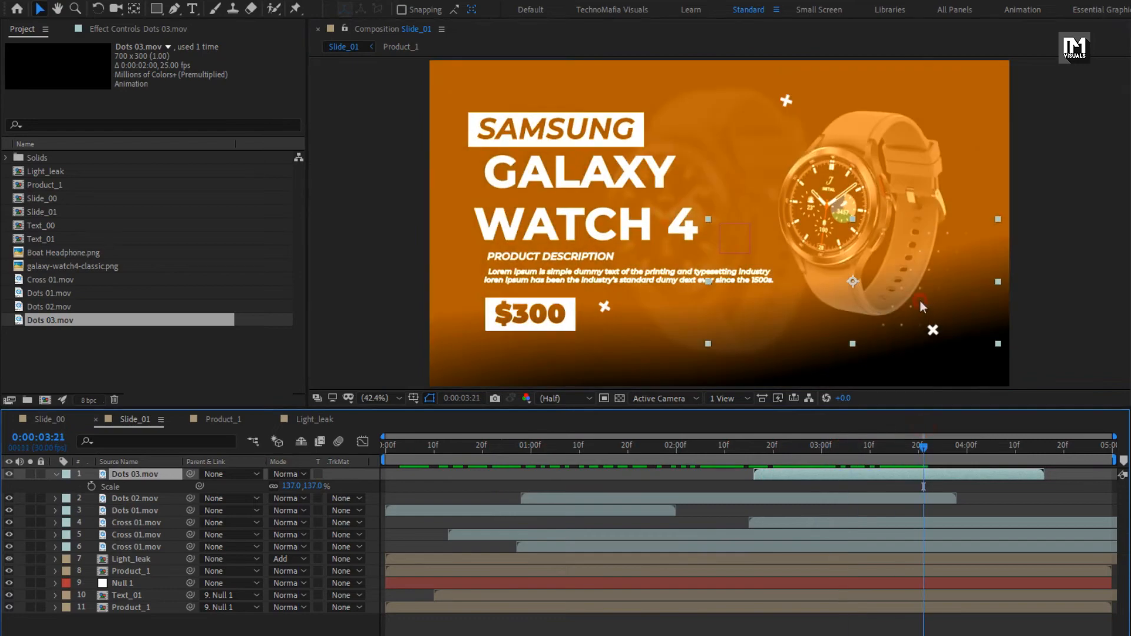
Move the Dots 03 layer to the slide's upper edge above the title text and preview the slide from the start
left_click_drag(920, 302, 714, 143)
left_click_drag(760, 449, 836, 449)
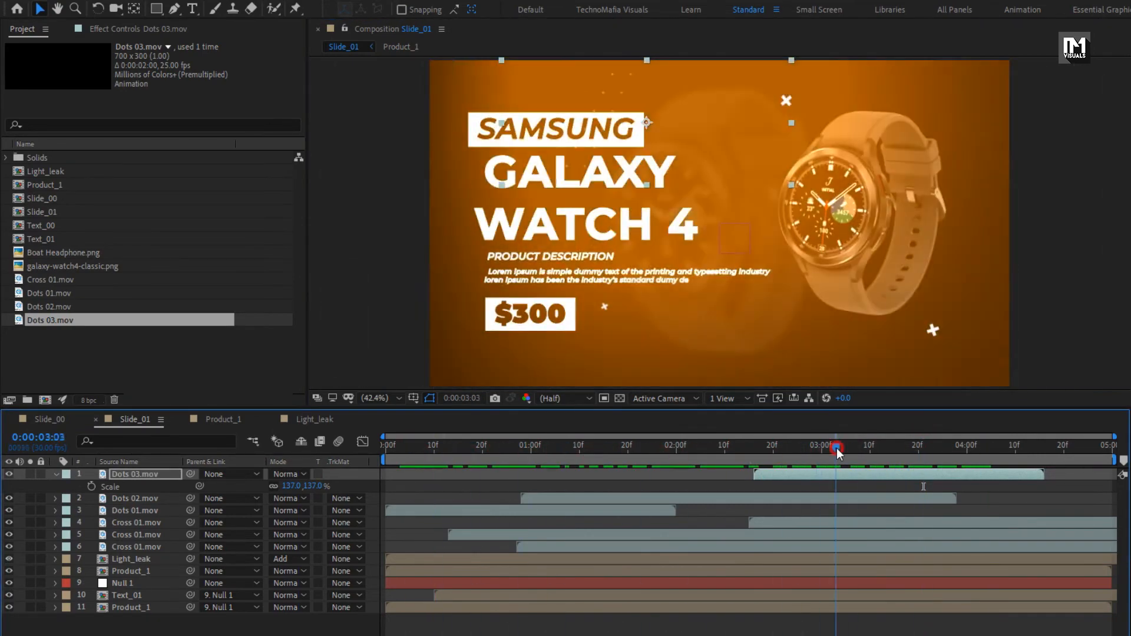
key("space")
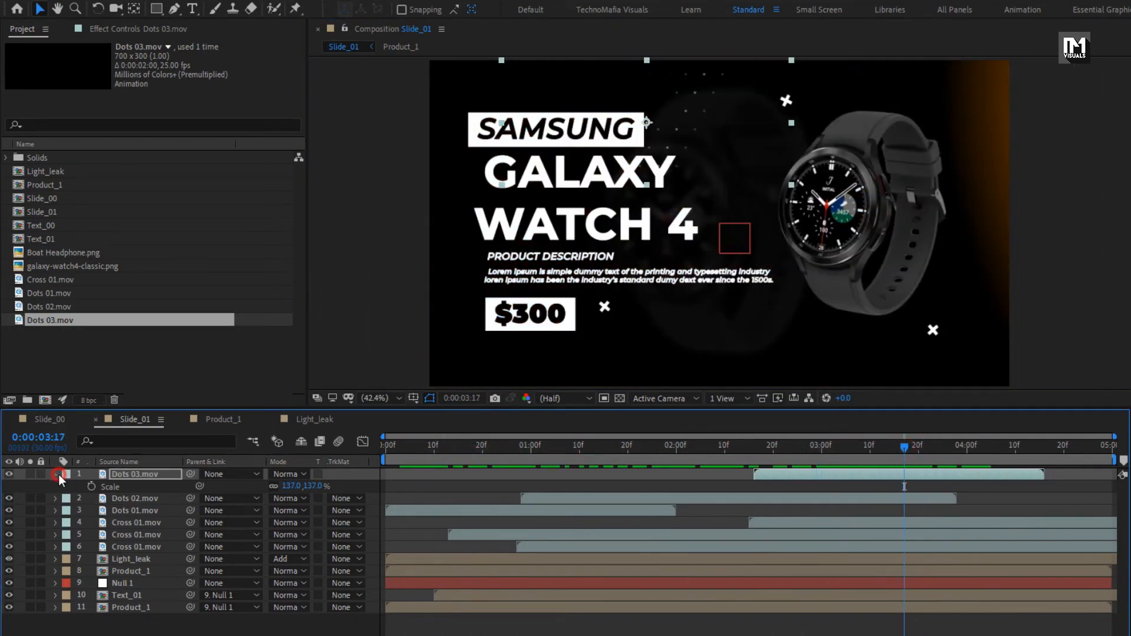
left_click(56, 474)
left_click(383, 447)
key("space")
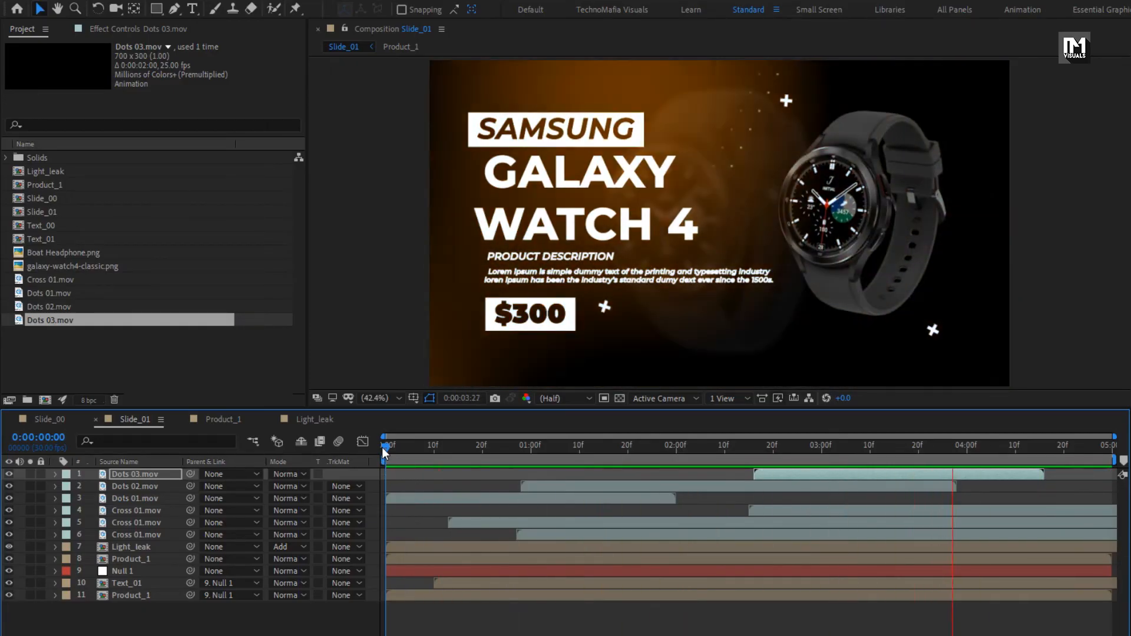
key("space")
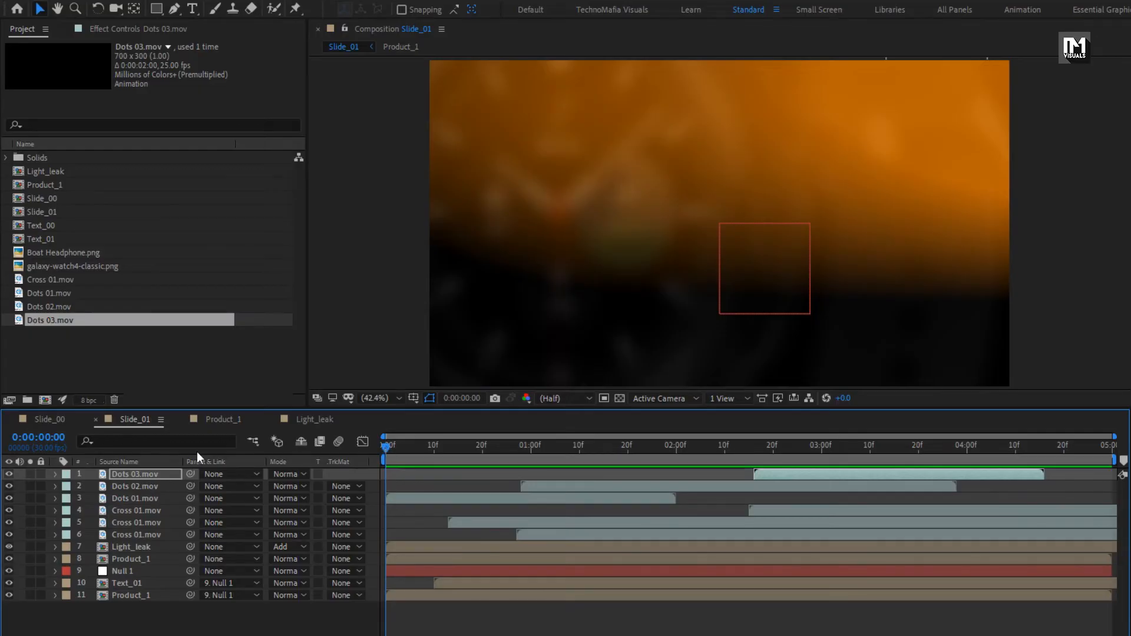
Duplicate the Product_1 composition in the project and open the copy at about 0:00:01:29
key("ctrl+d")
left_click(43, 186)
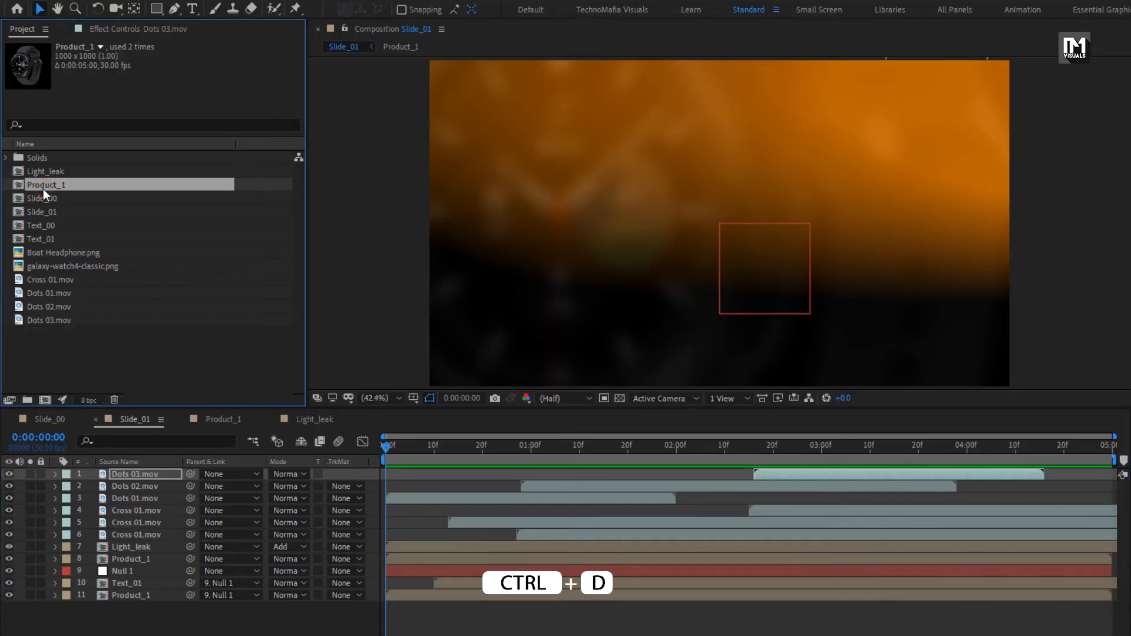
key("ctrl+d")
double_click(46, 193)
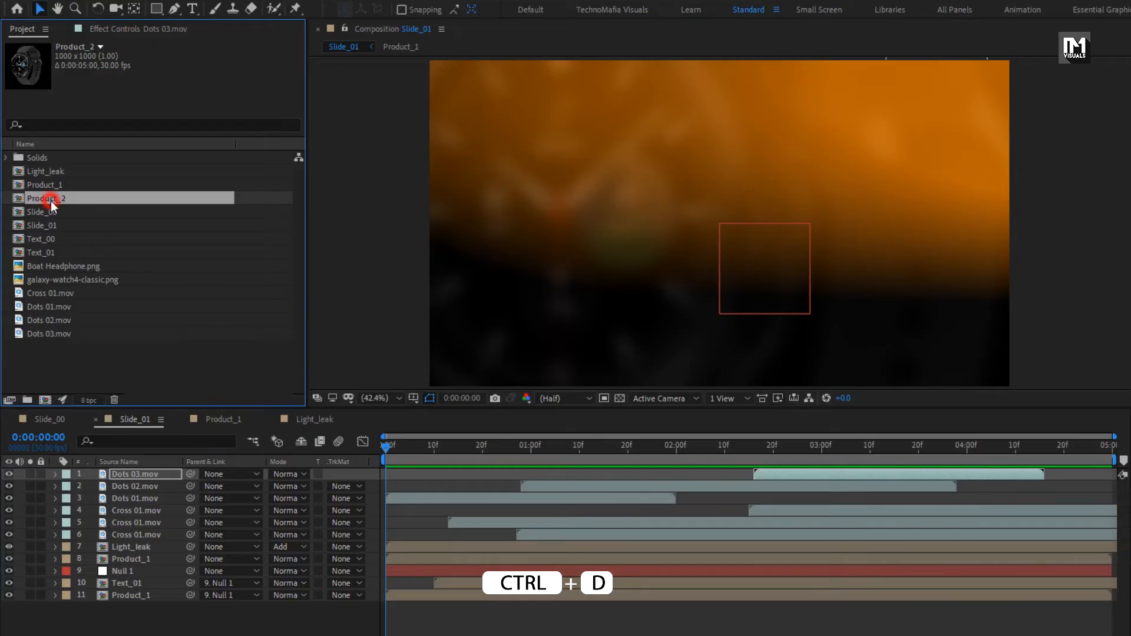
left_click(673, 452)
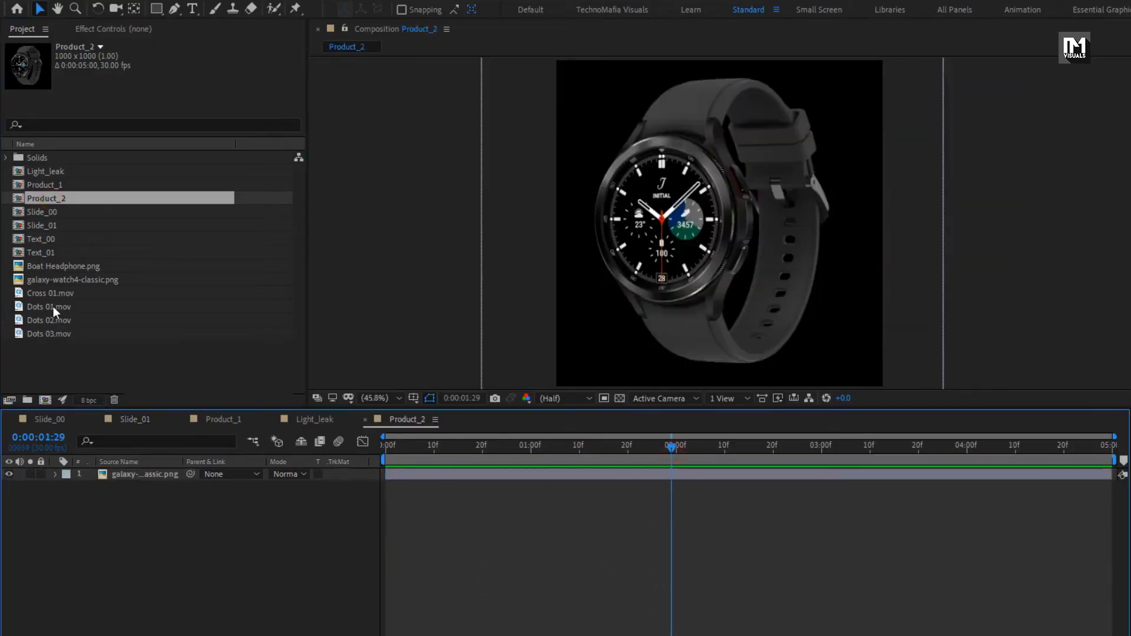
Replace the watch image in Product_2 with Boat Headphone.png and scale the headphones to 147%
left_click(41, 268)
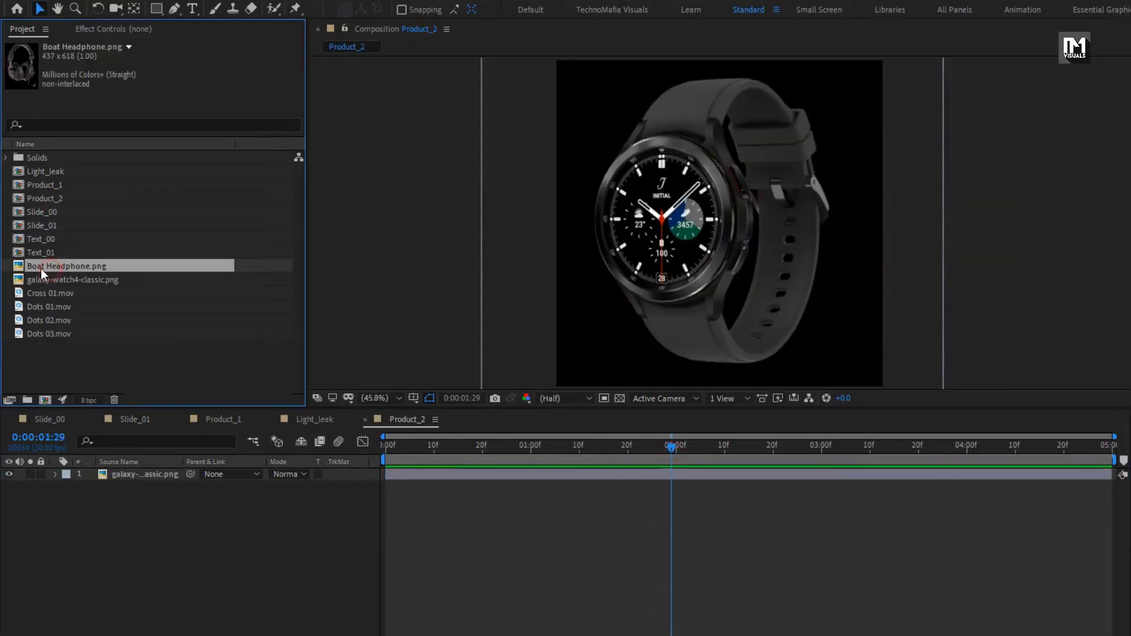
left_click(133, 475)
left_click_drag(72, 270, 168, 350)
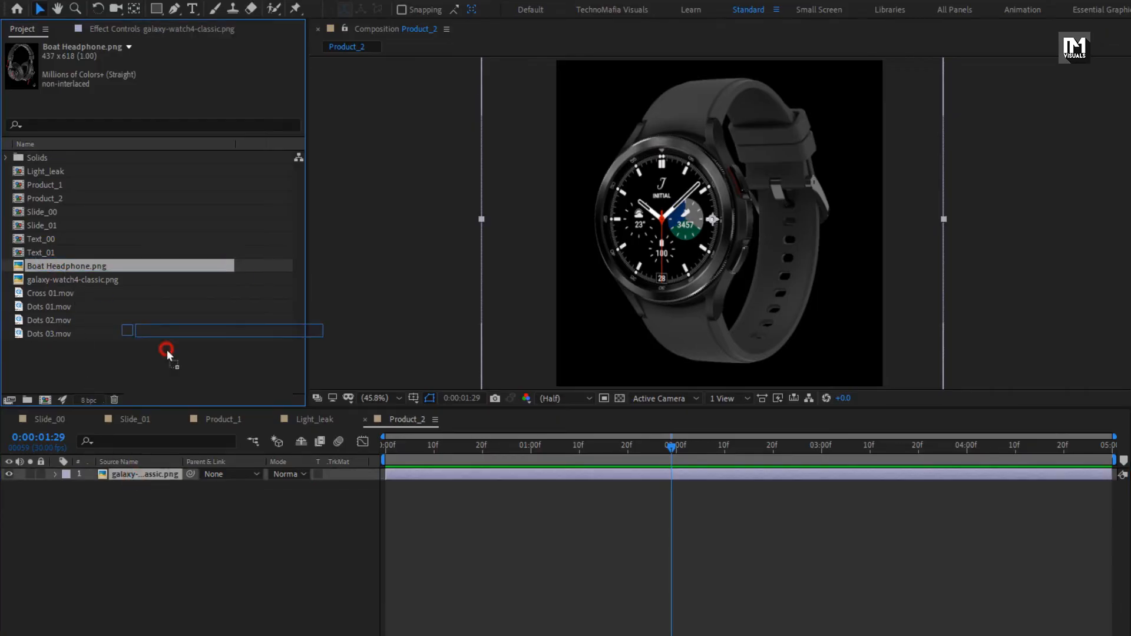
left_click_drag(158, 476, 157, 476)
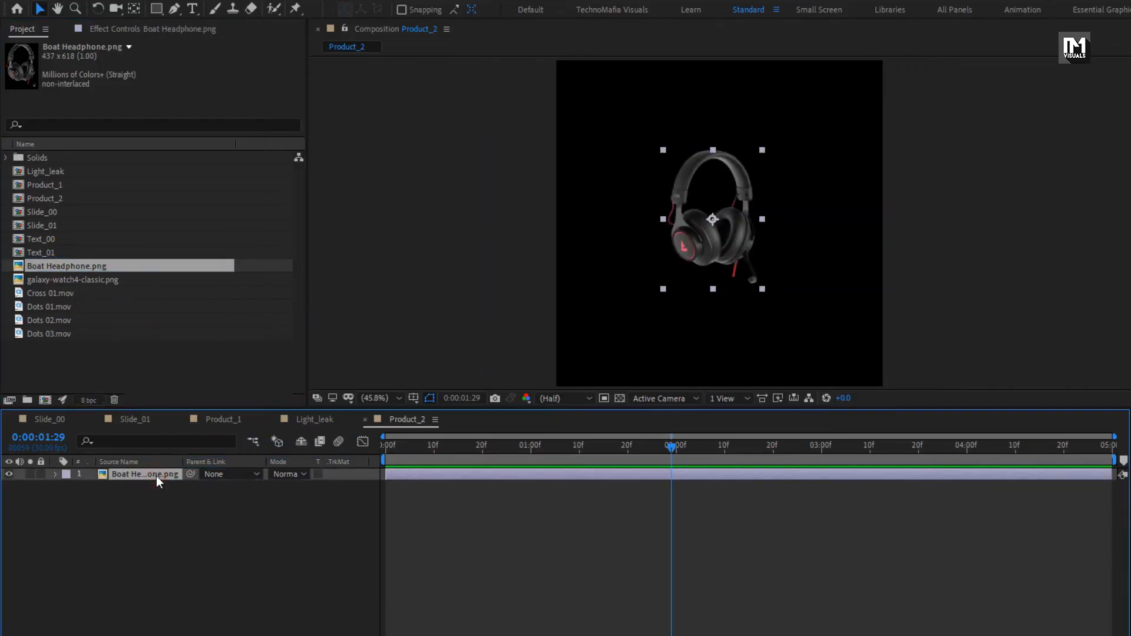
key("s")
left_click_drag(299, 486, 366, 486)
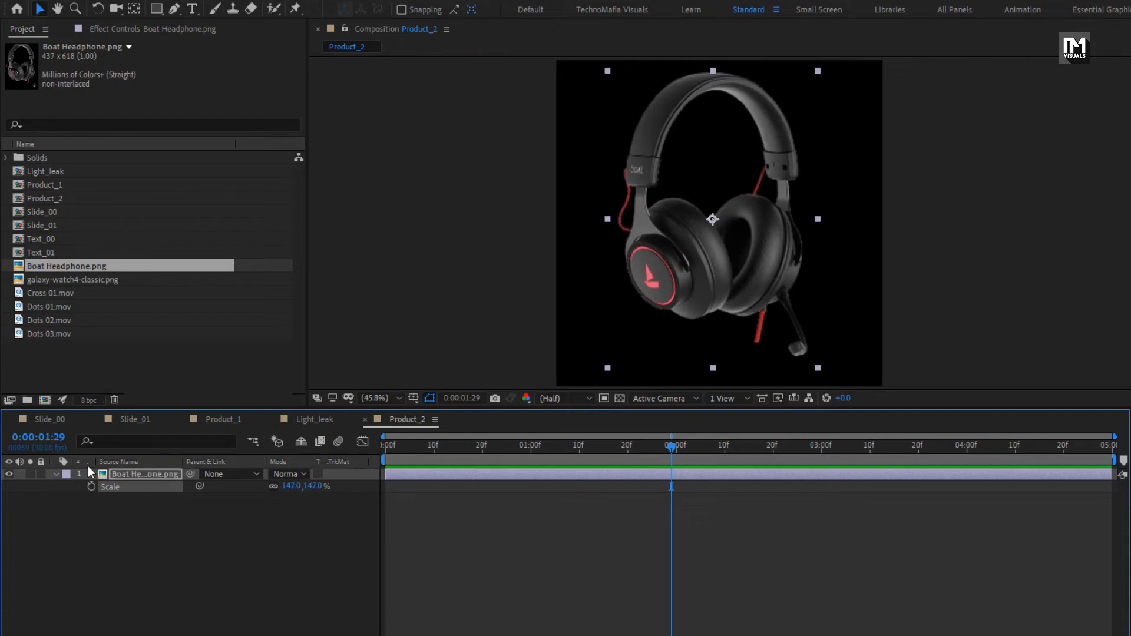
left_click(55, 474)
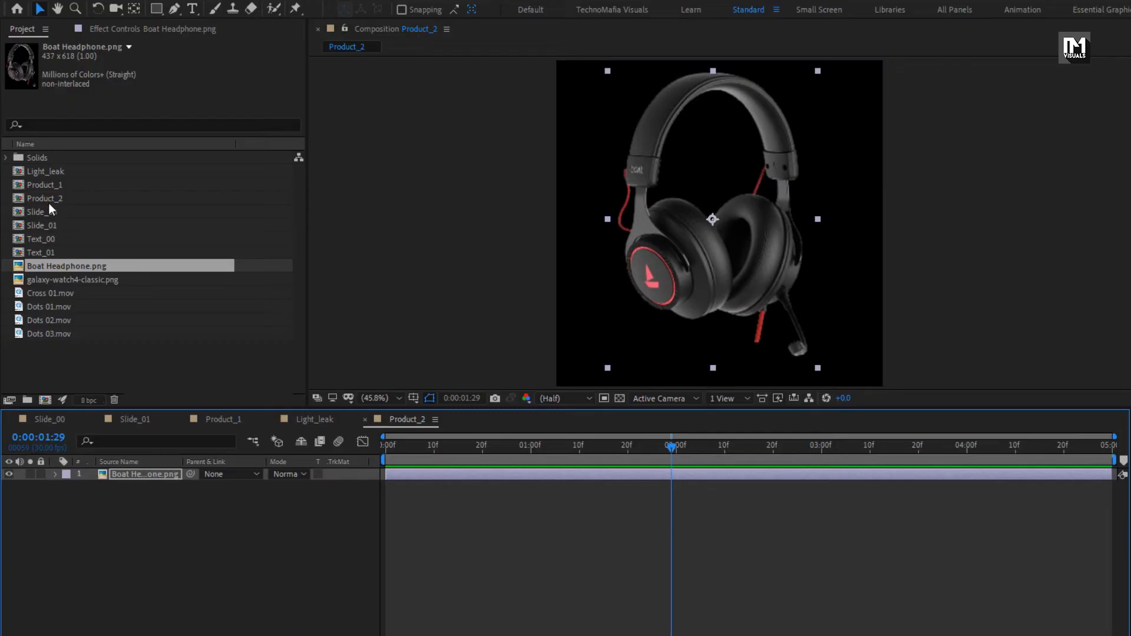
Duplicate the Slide_01 composition and open the copy
left_click(48, 225)
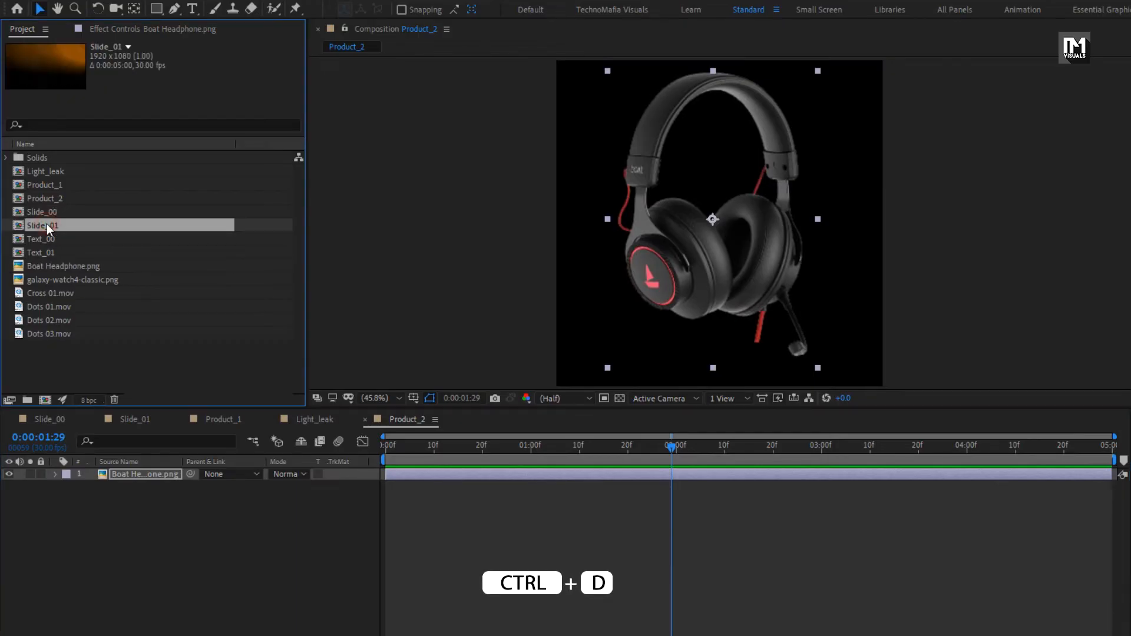
key("ctrl+d")
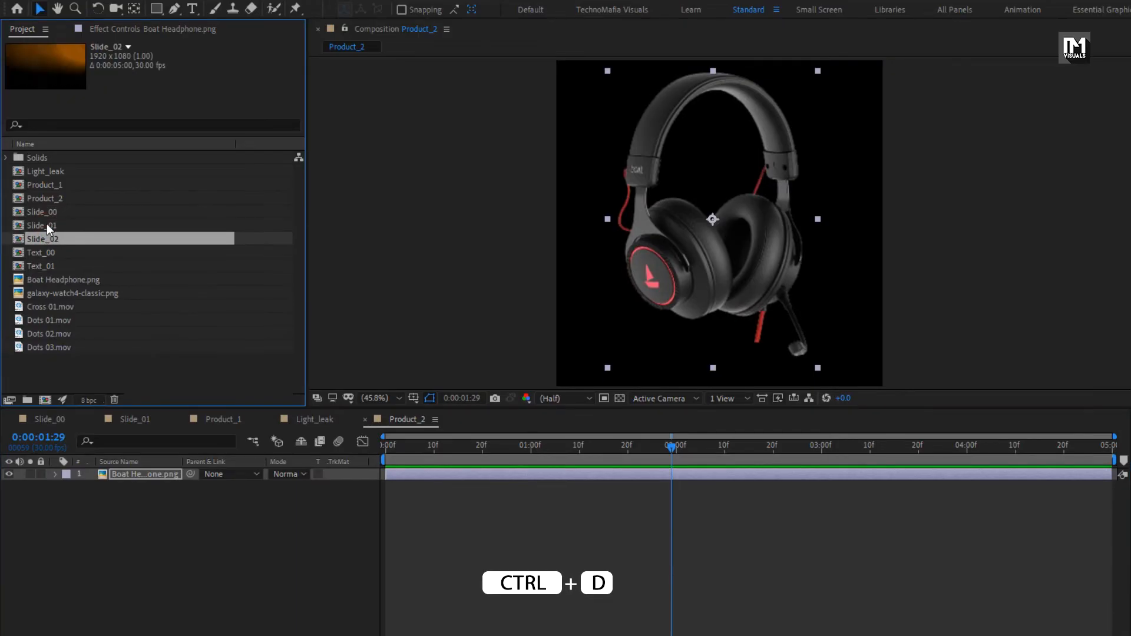
double_click(47, 236)
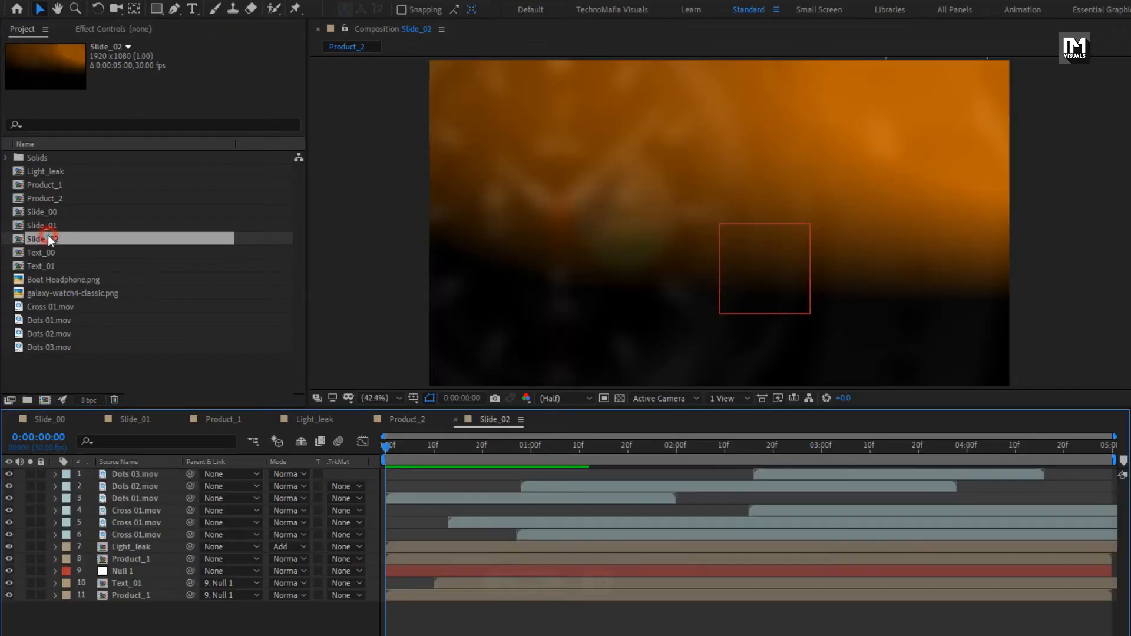
Duplicate the Text_01 composition in the project and open the copy
left_click(135, 583)
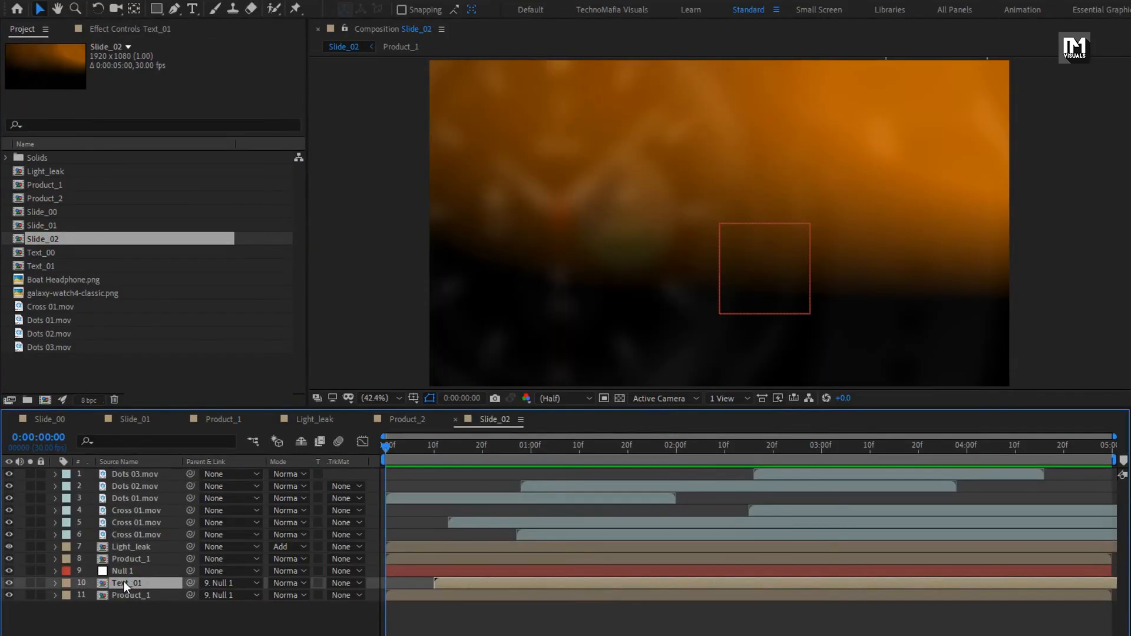
key("ctrl+d")
left_click(50, 267)
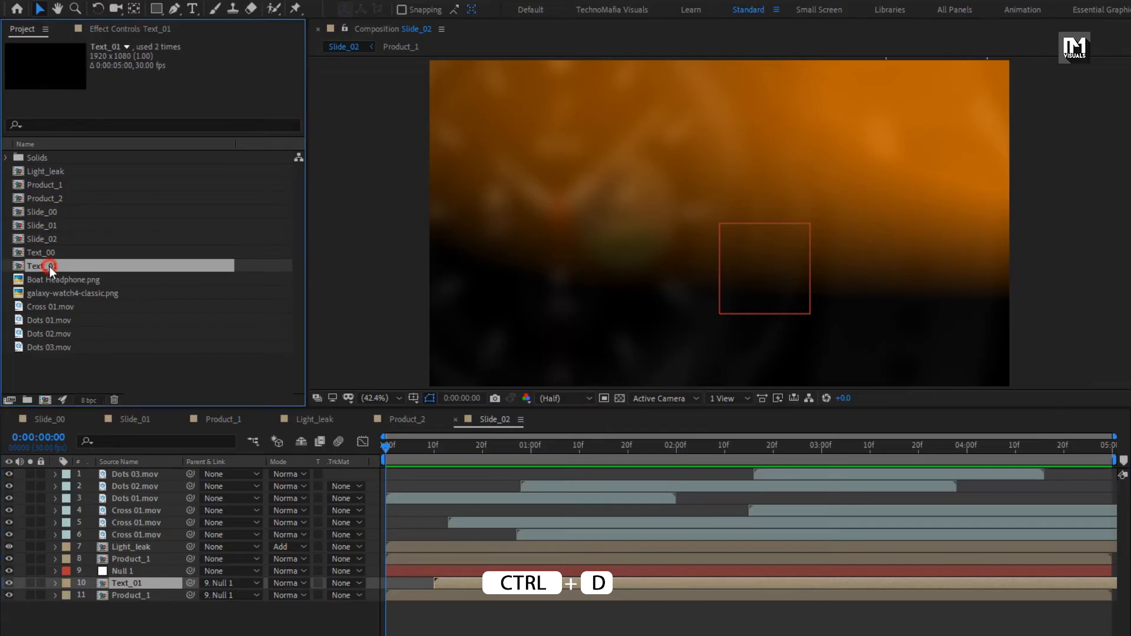
key("ctrl+d")
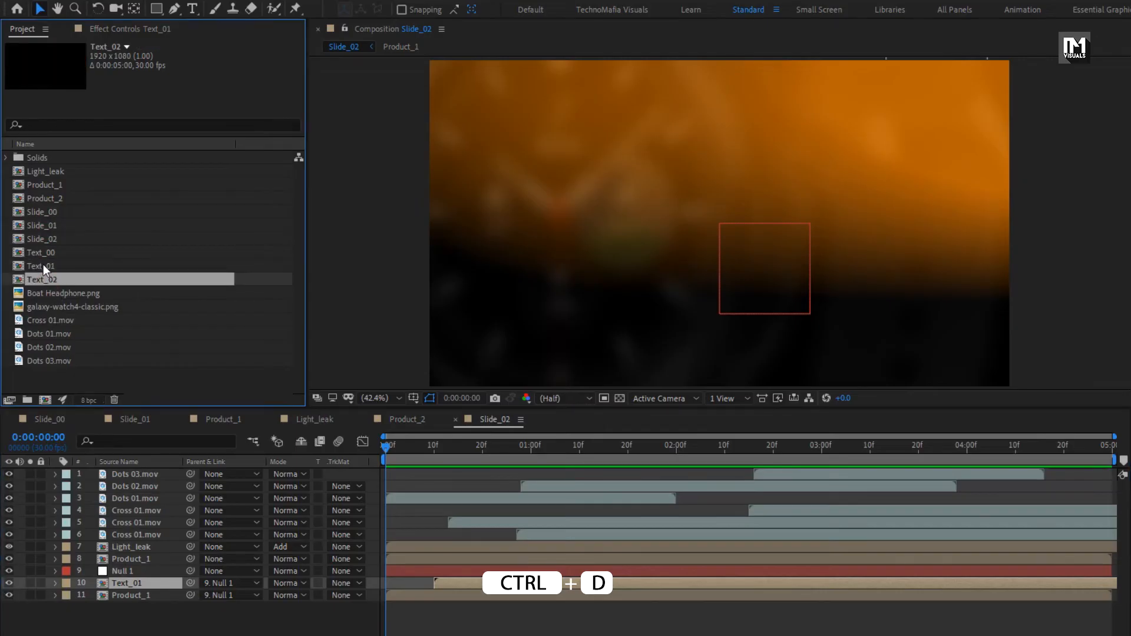
left_click(47, 281)
double_click(47, 281)
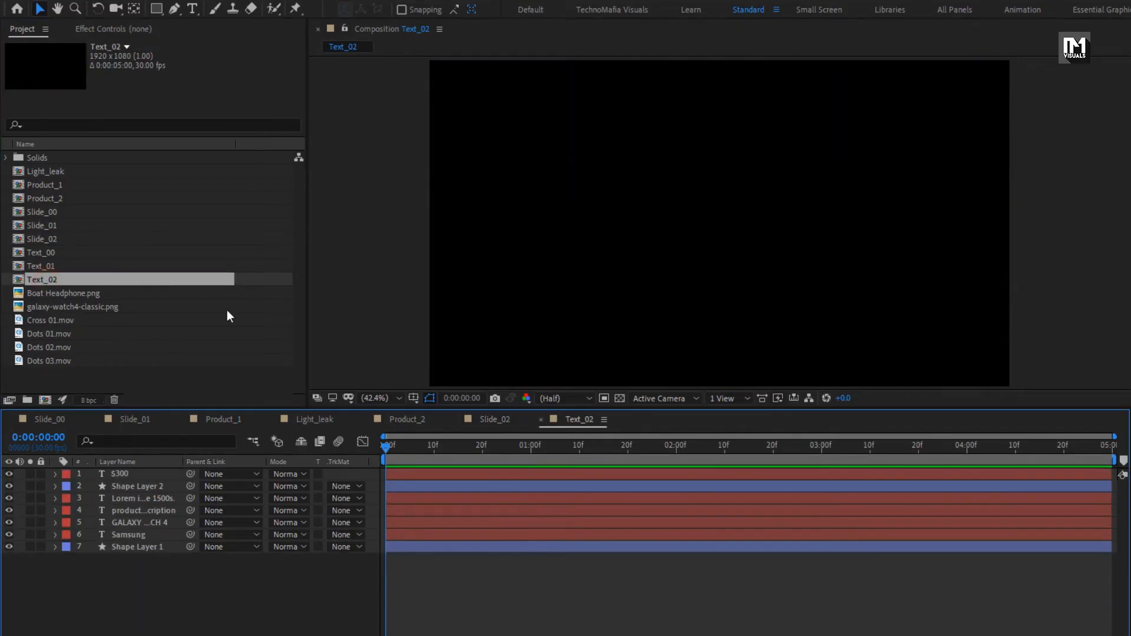
Replace the brand name SAMSUNG in Text_02 with Boat
left_click_drag(554, 460, 841, 458)
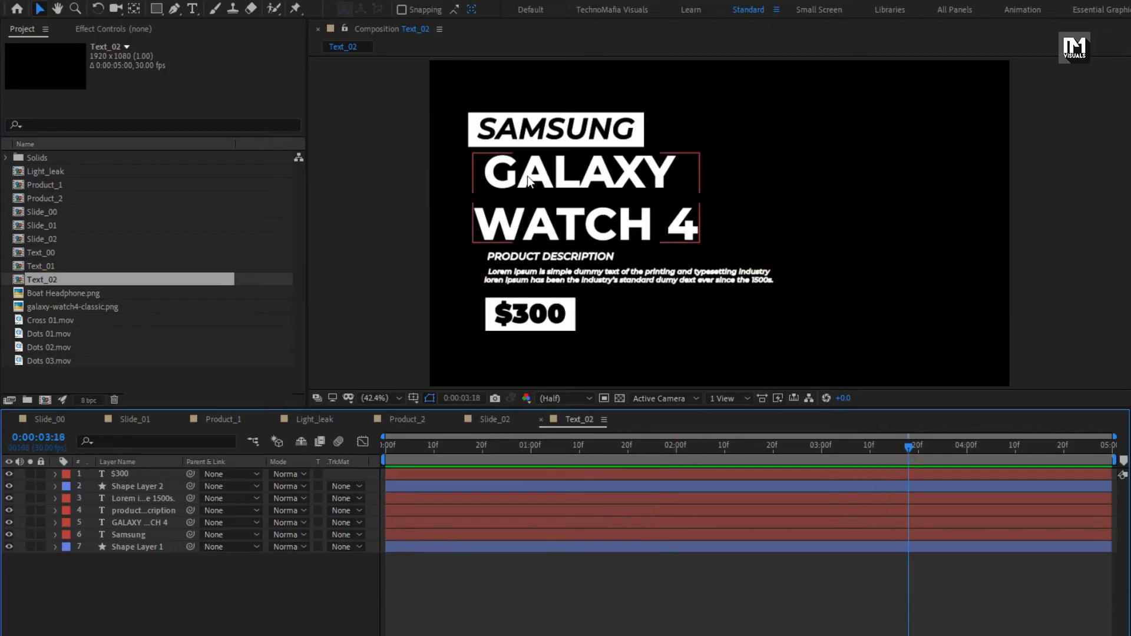
double_click(540, 129)
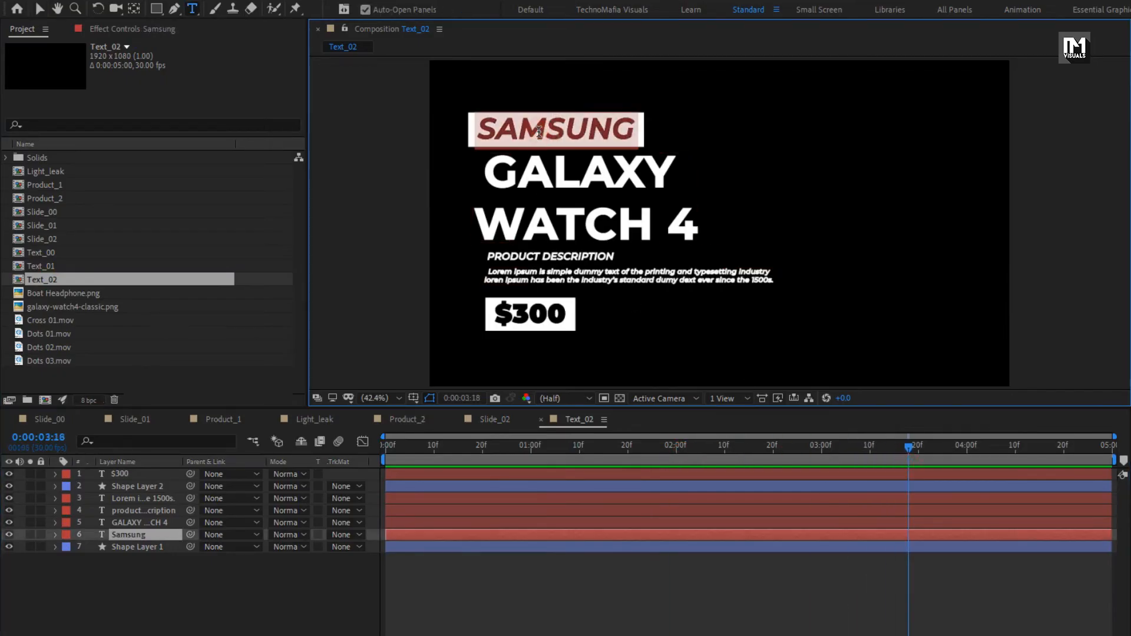
type("BoaT")
Change the two-line product title GALAXY WATCH 4 to IMMORTAL 1000 D
double_click(541, 190)
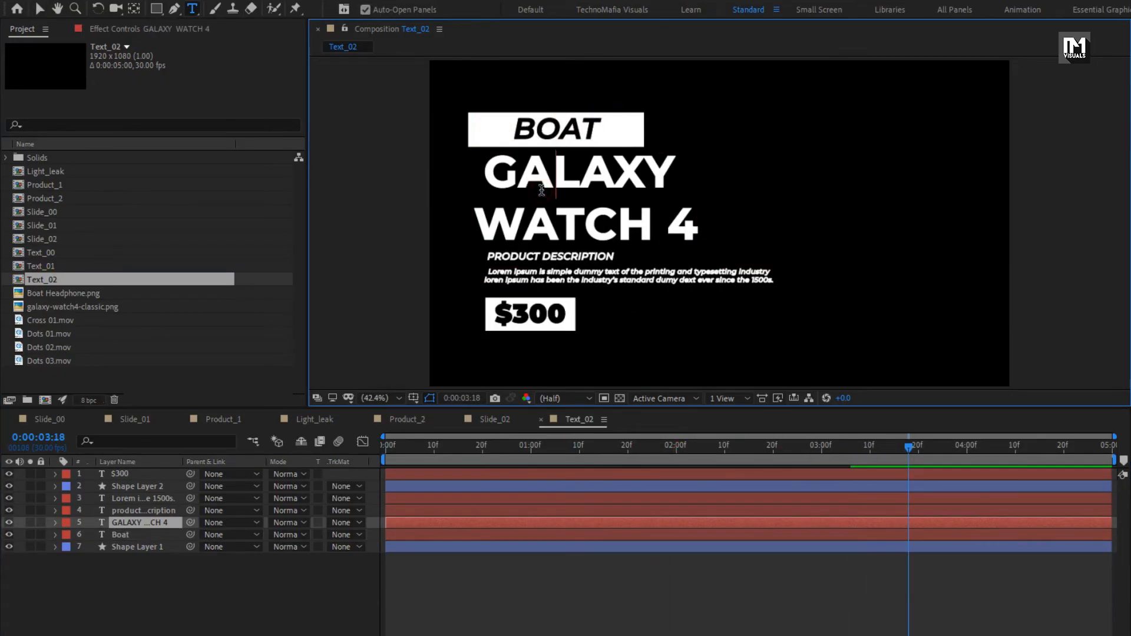
type("IMMORTAL")
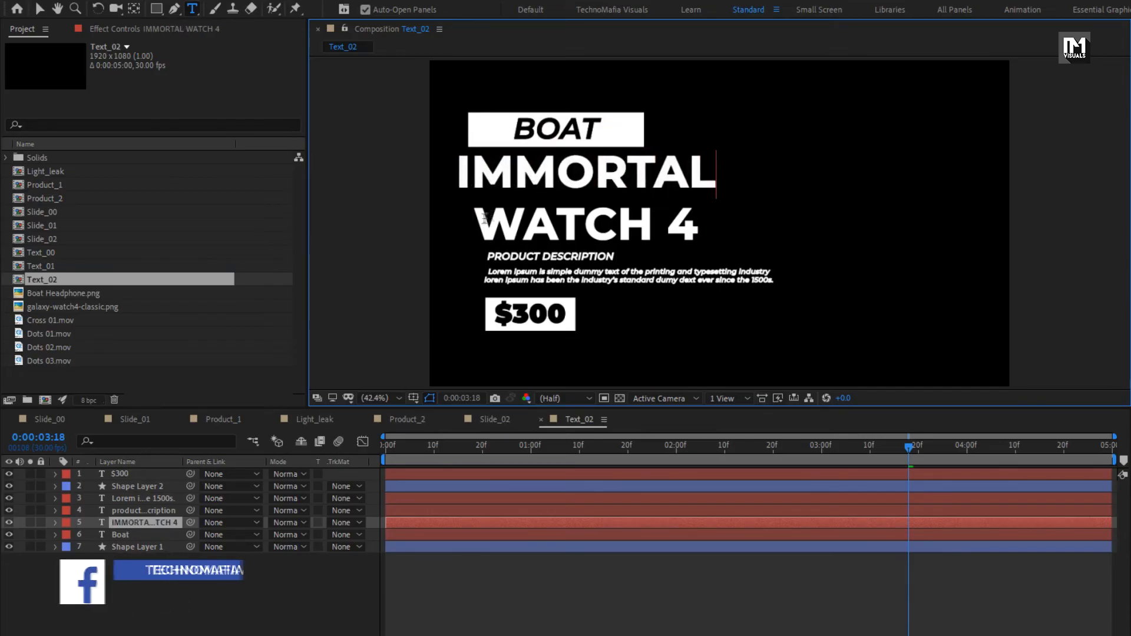
left_click_drag(475, 224, 698, 221)
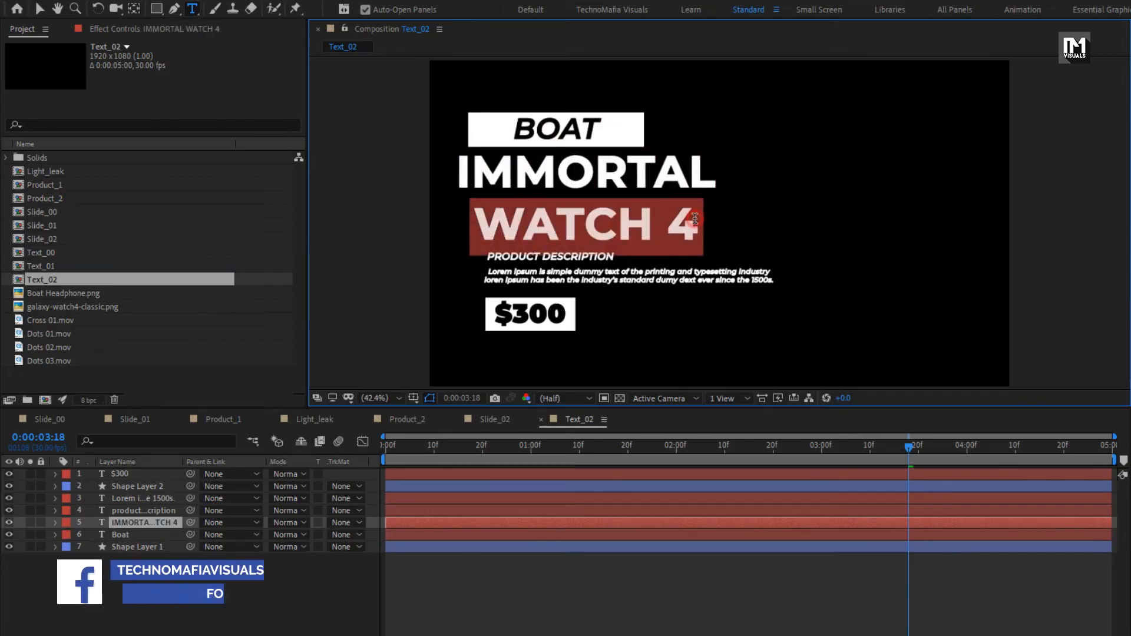
type("1000 D")
key("Left")
key("ctrl+Return")
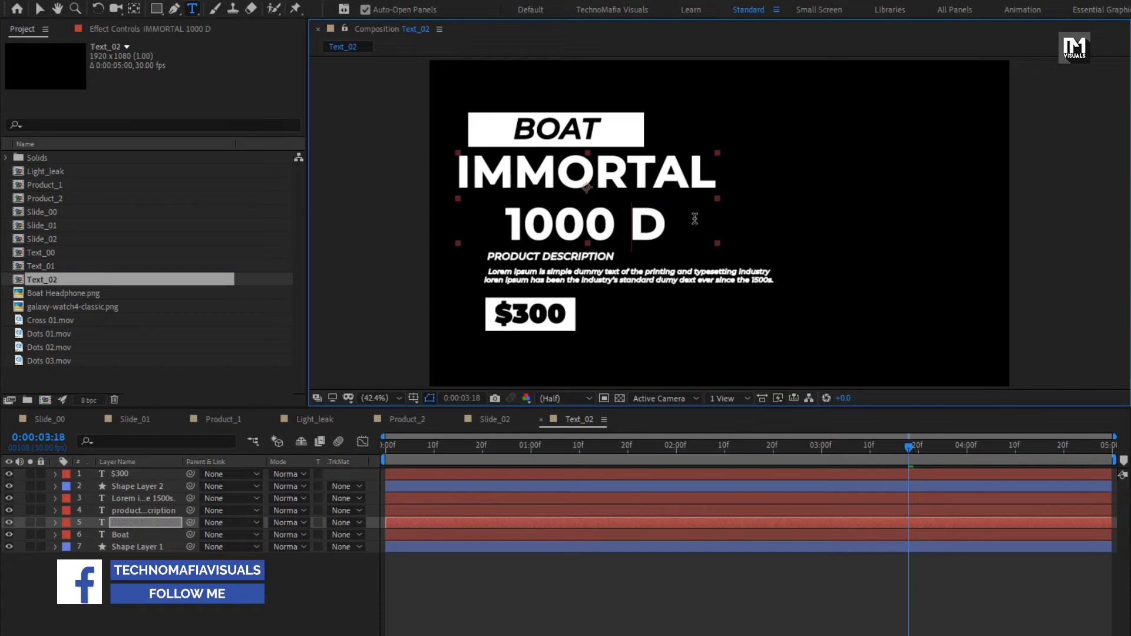
Left-align the IMMORTAL 1000 D title and line it up with the description text below
key("v")
left_click_drag(560, 221, 574, 222)
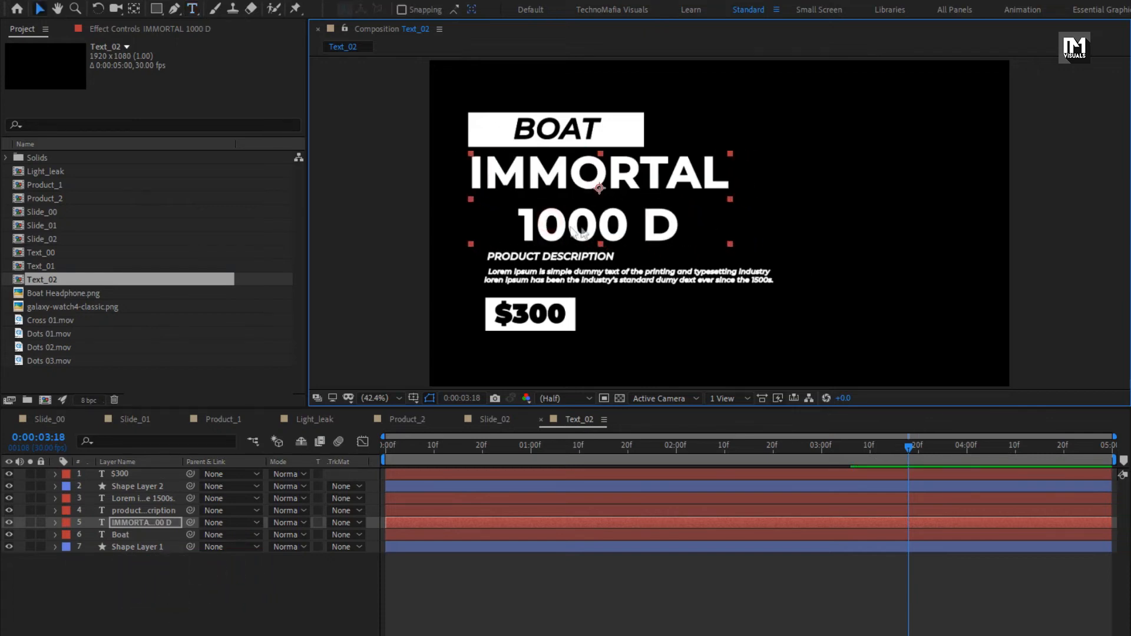
key("ctrl+shift+l")
left_click_drag(635, 187, 519, 187)
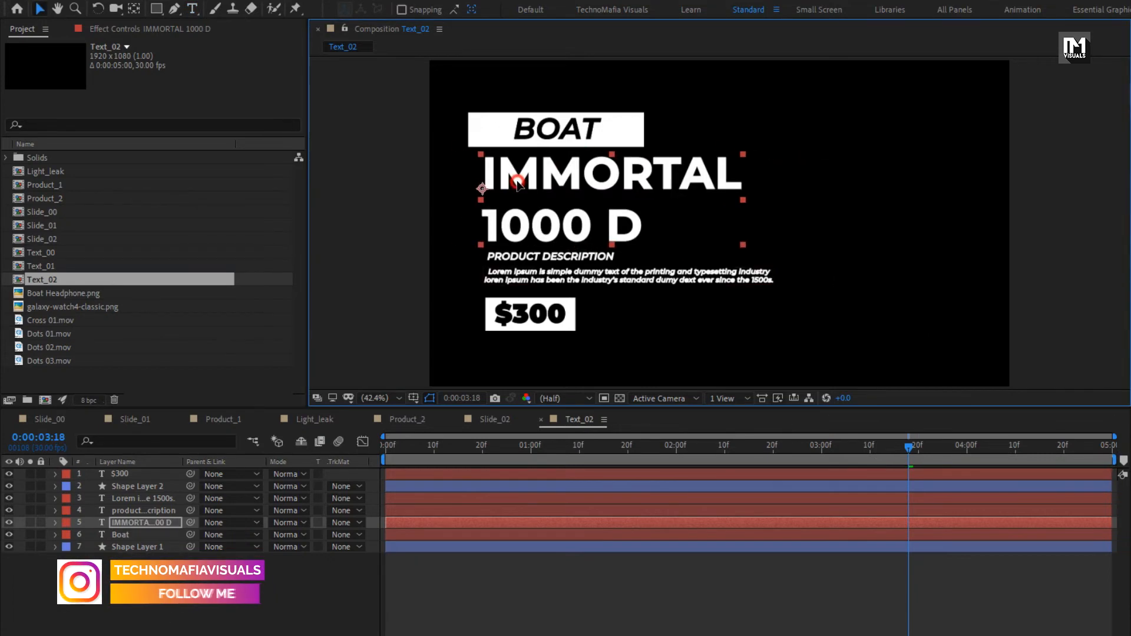
Change the price text from $300 to $30
double_click(535, 317)
left_click(573, 320)
key("BackSpace")
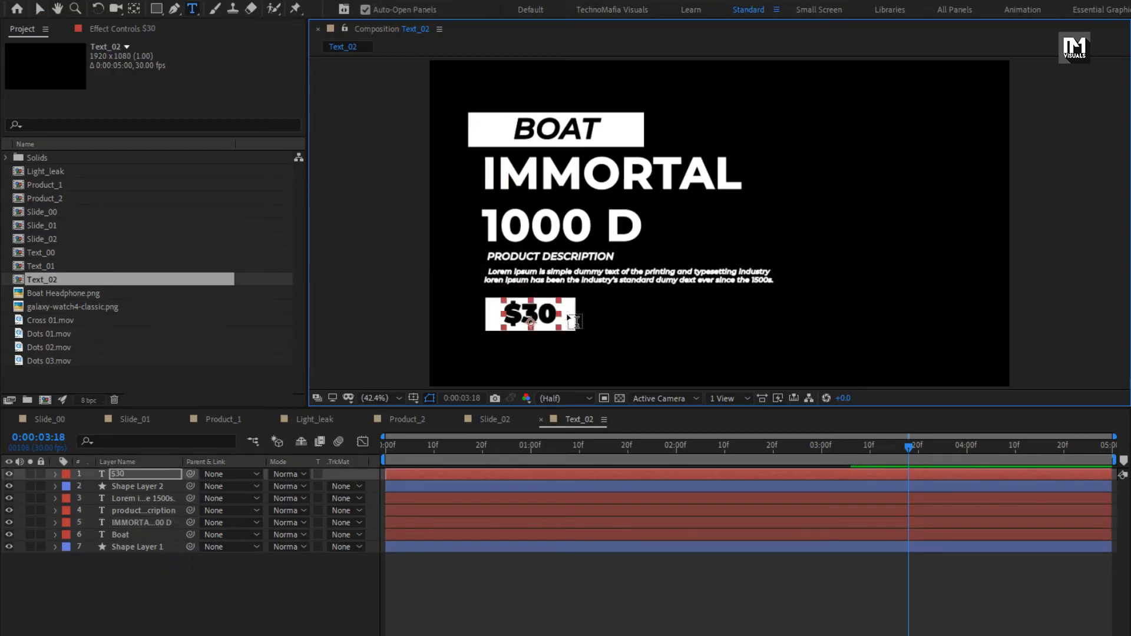
Replace the Text_01 layer in Slide_02 with the Text_02 composition
left_click(491, 421)
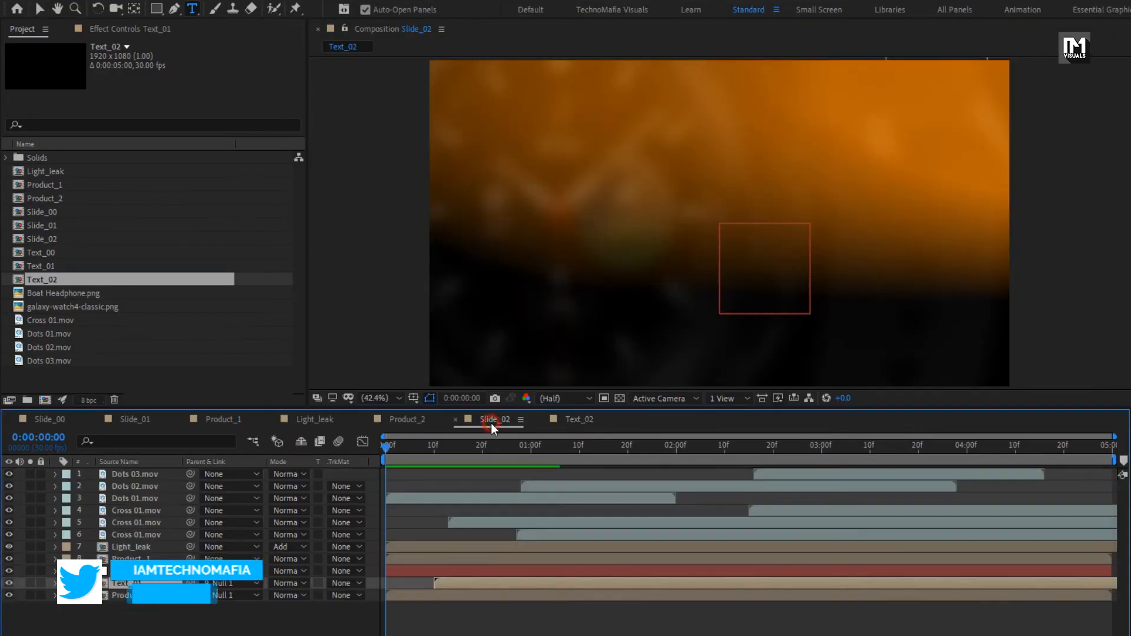
left_click_drag(580, 457, 860, 454)
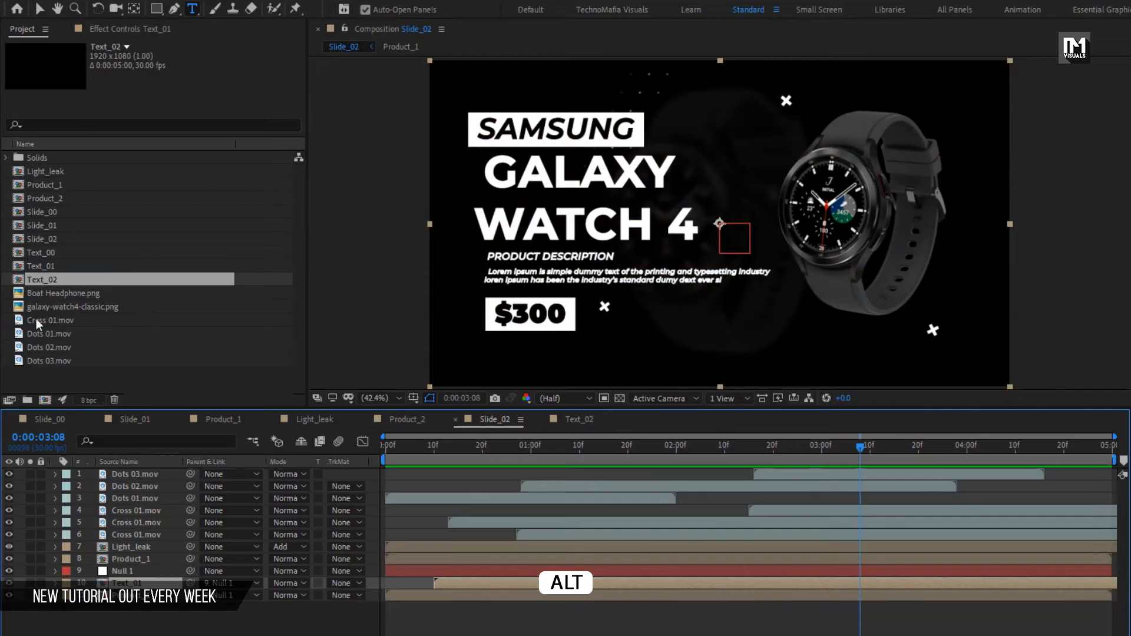
left_click_drag(37, 281, 136, 585)
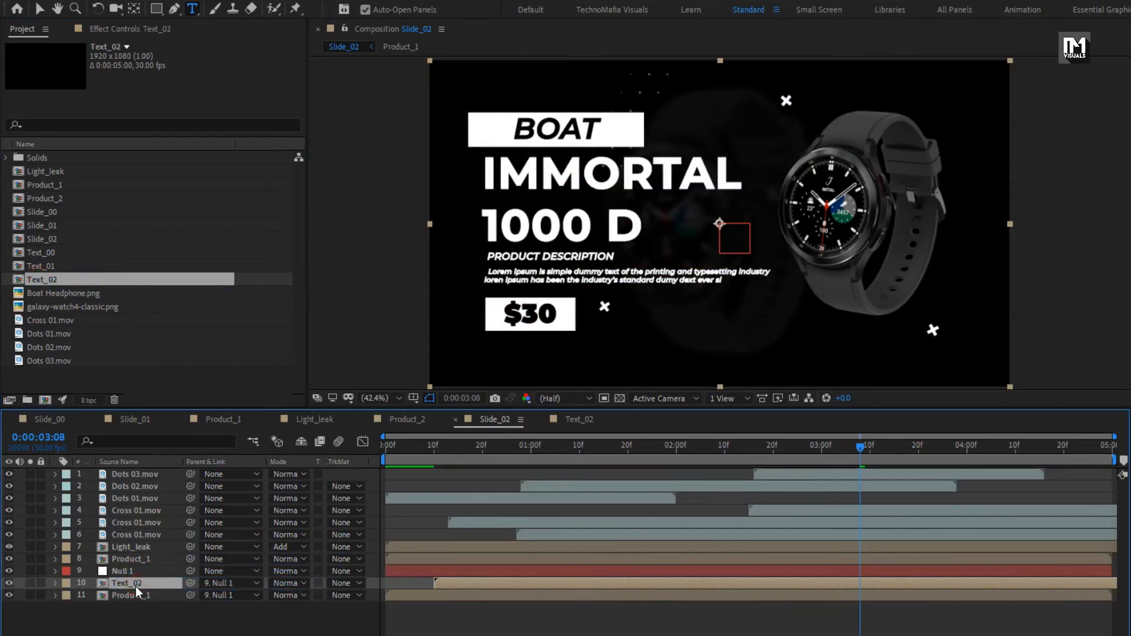
Replace both Product_1 layers in Slide_02 with the Product_2 composition and scrub through the slide to check it
left_click(133, 560)
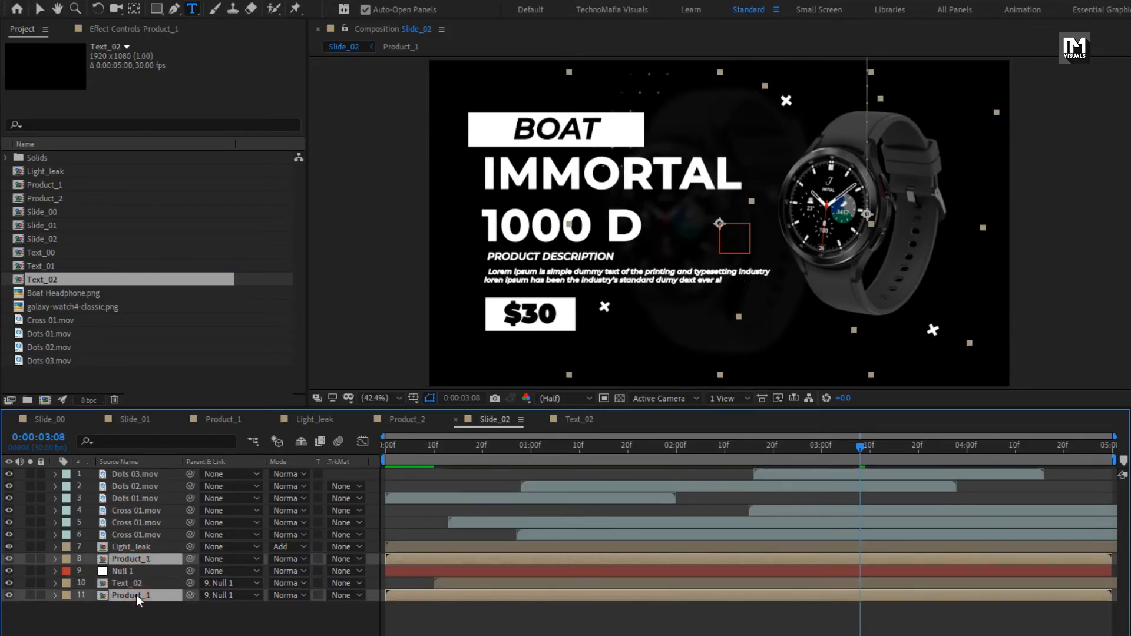
left_click(54, 199, "alt")
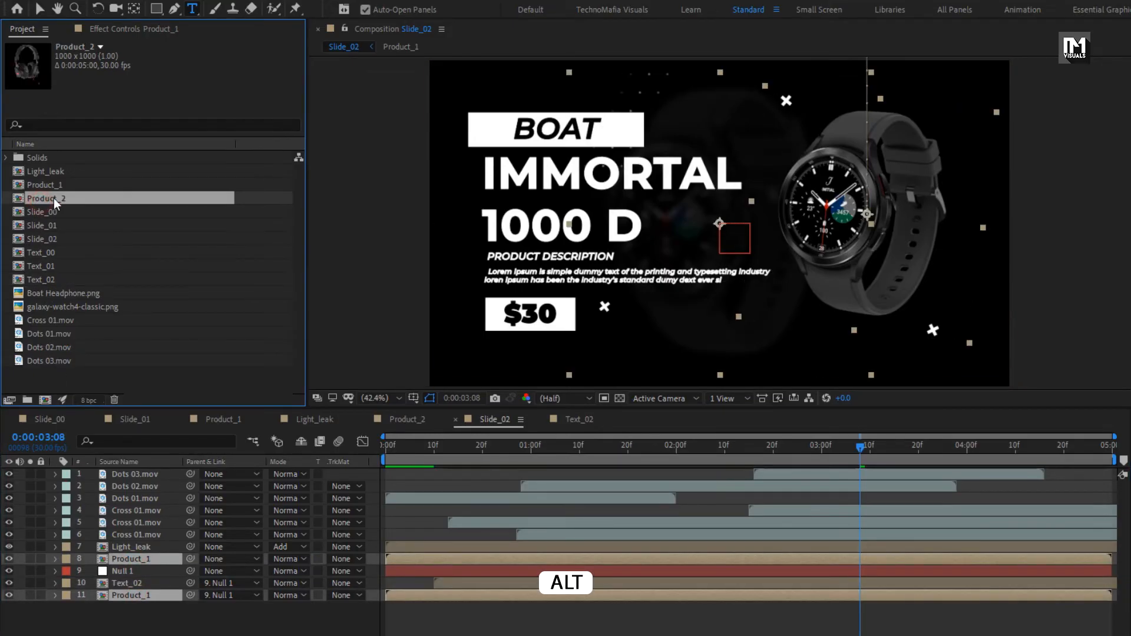
left_click_drag(54, 198, 151, 554)
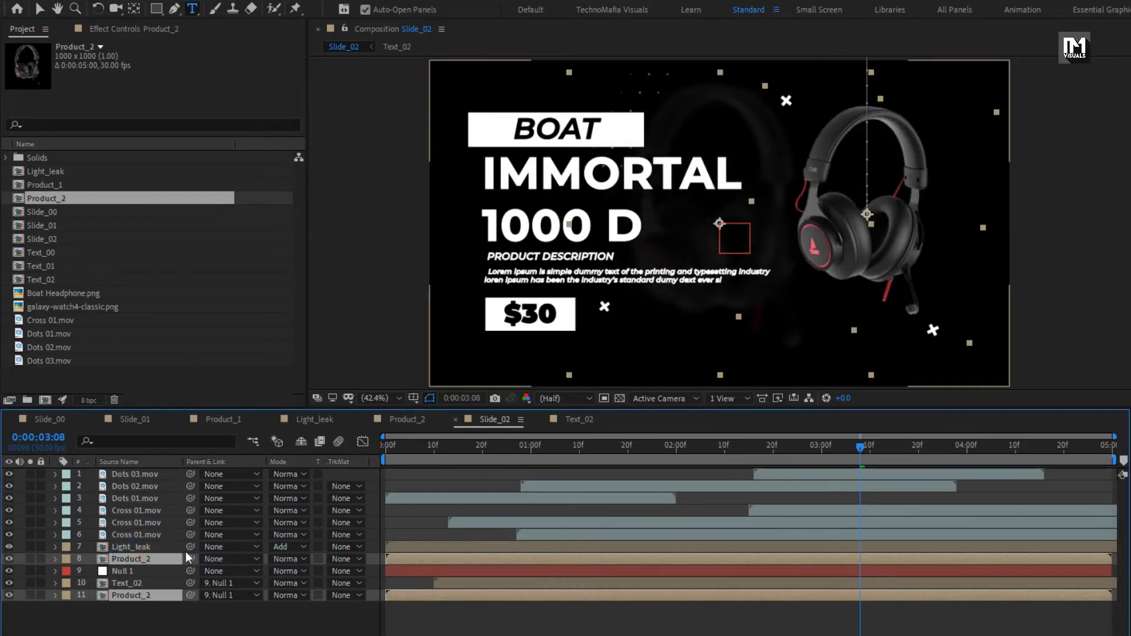
left_click_drag(458, 460, 841, 458)
Create a new HD composition named Preview with a duration of 0:00:08:00
key("ctrl+n")
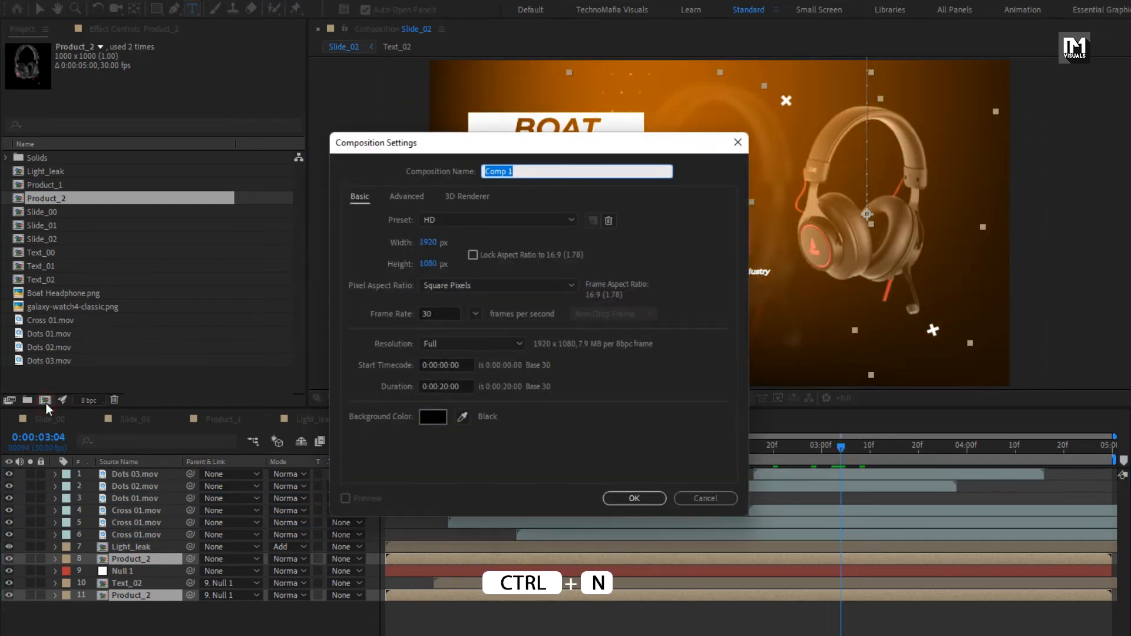
type("Preview")
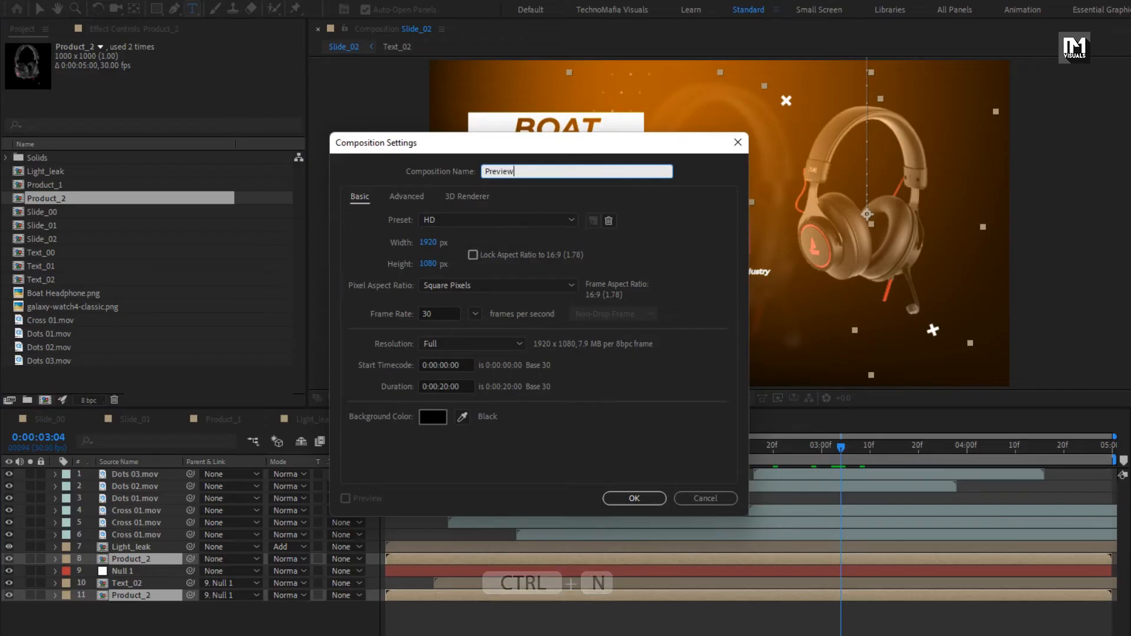
left_click(446, 386)
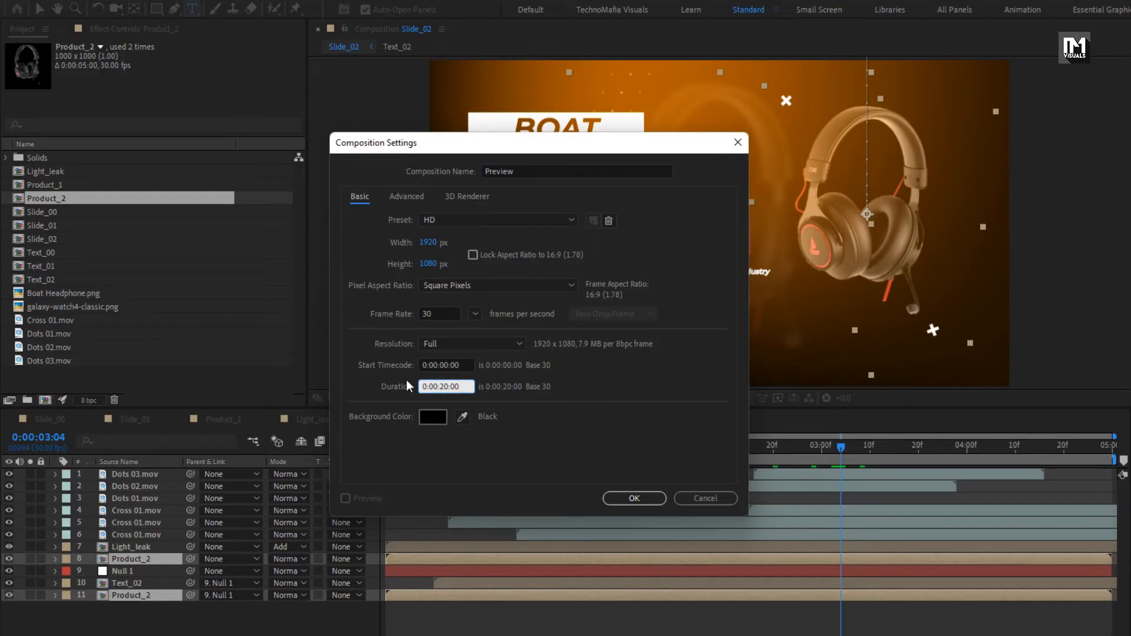
key("BackSpace")
key("BackSpace")
type("08")
left_click(620, 498)
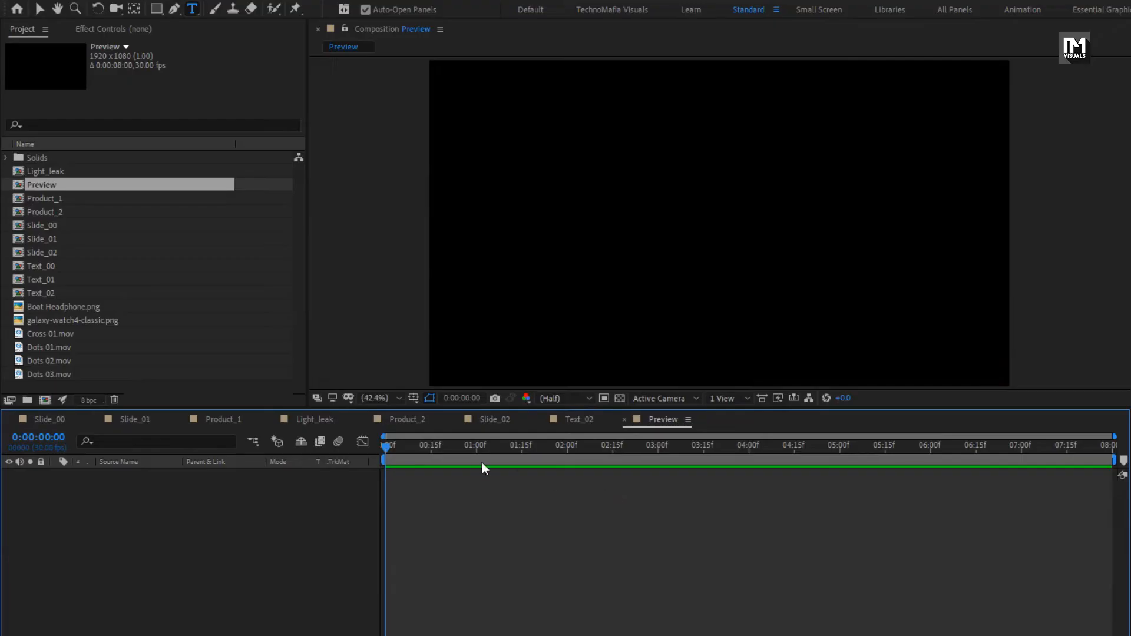
Add Slide_00, Slide_01 and Slide_02 to the Preview timeline, stacked with Slide_02 uppermost
left_click(476, 451)
left_click_drag(476, 452, 519, 451)
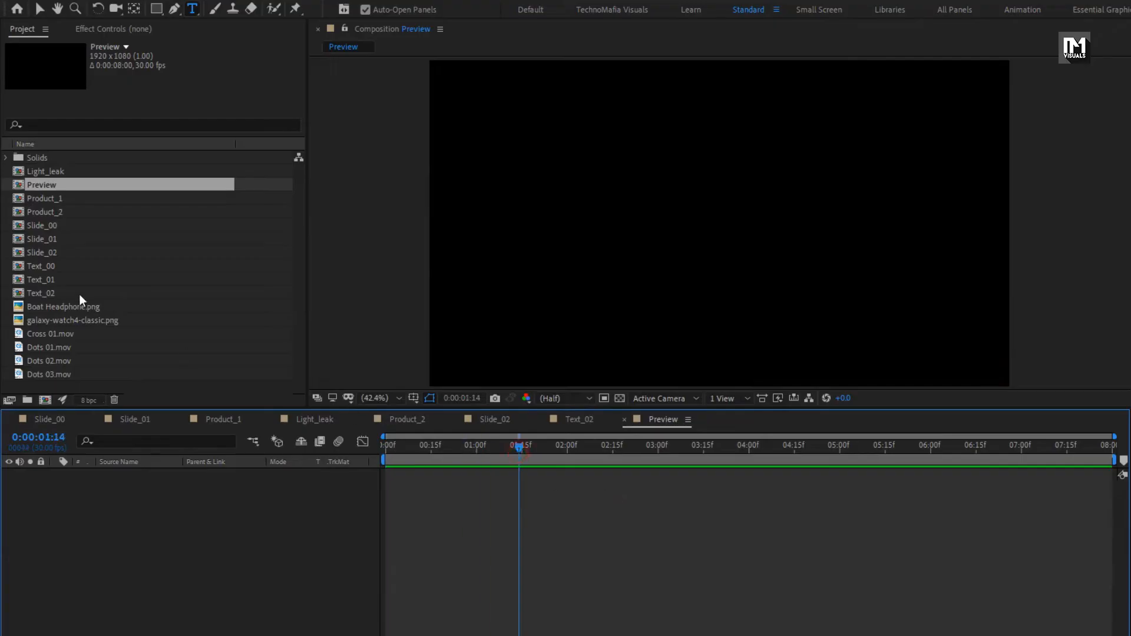
left_click(41, 242)
left_click_drag(38, 229, 104, 478)
left_click_drag(37, 240, 144, 471)
left_click_drag(41, 252, 141, 472)
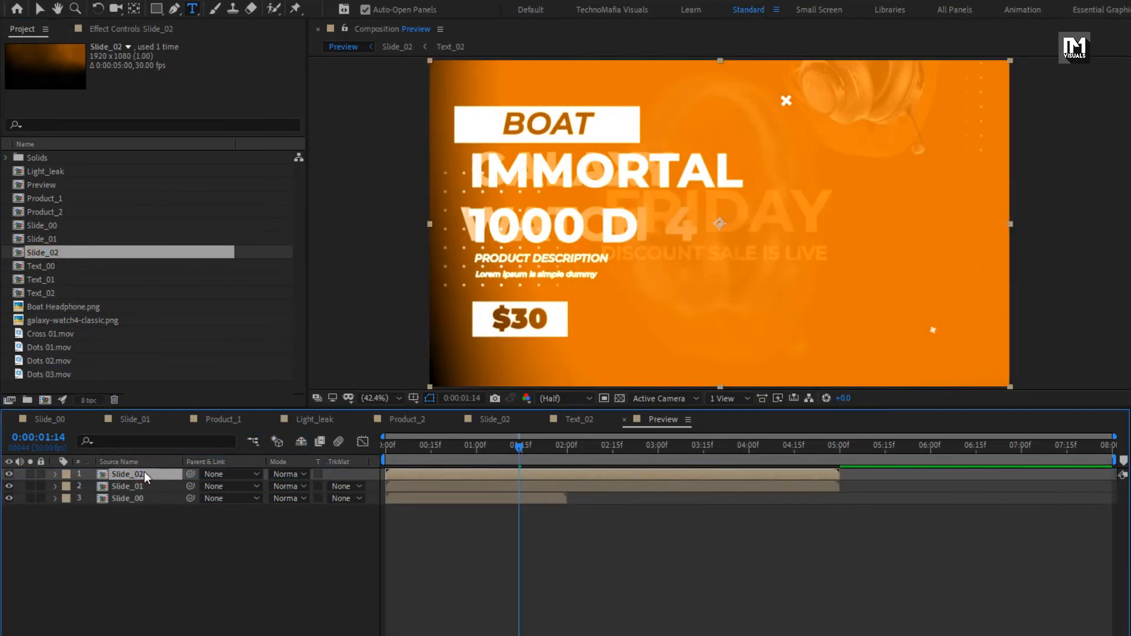
Stagger the slides by starting Slide_01 at 0:00:01:14 and Slide_02 at 0:00:04:15, and trim Slide_01's end to 0:00:05:00
left_click(394, 486)
left_click_drag(411, 470, 740, 470)
left_click_drag(417, 485, 550, 484)
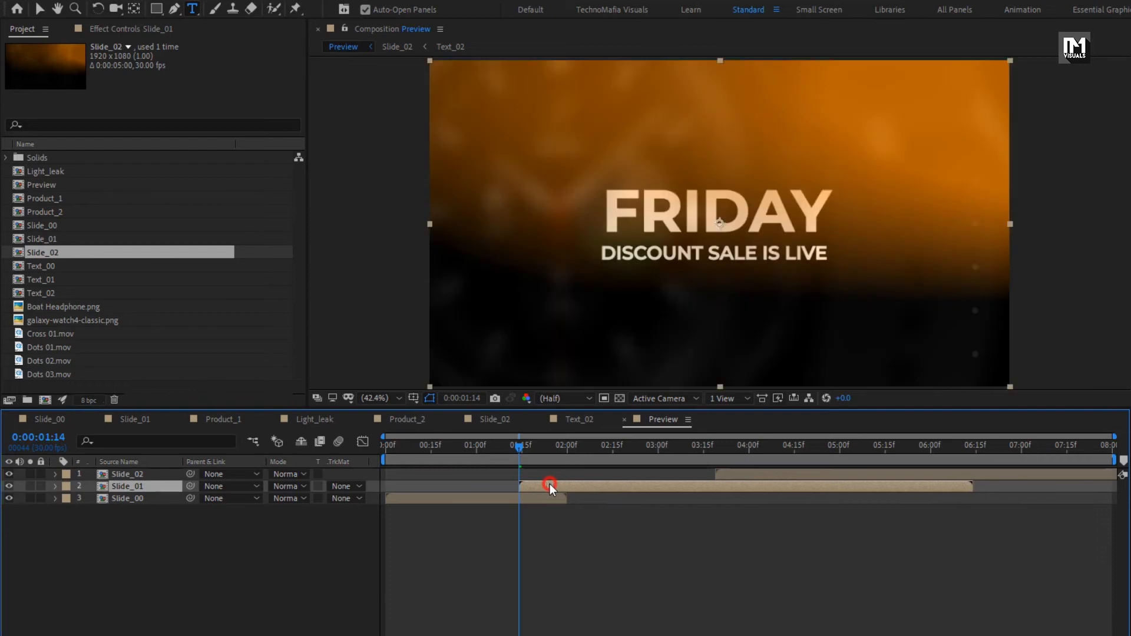
left_click_drag(525, 446, 799, 459)
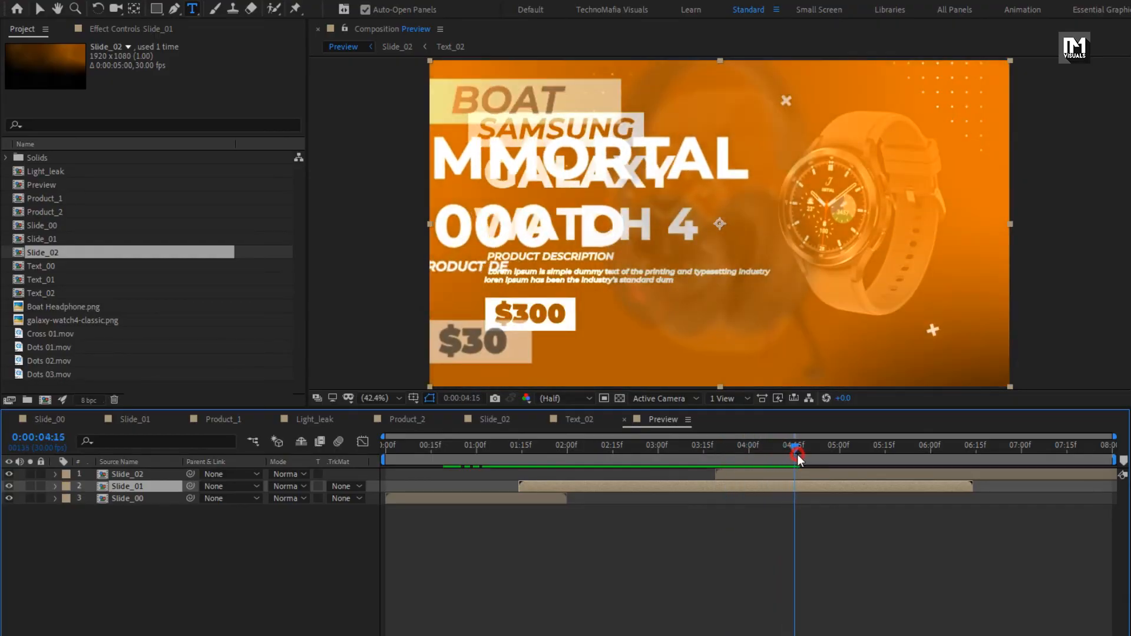
left_click_drag(737, 474, 836, 457)
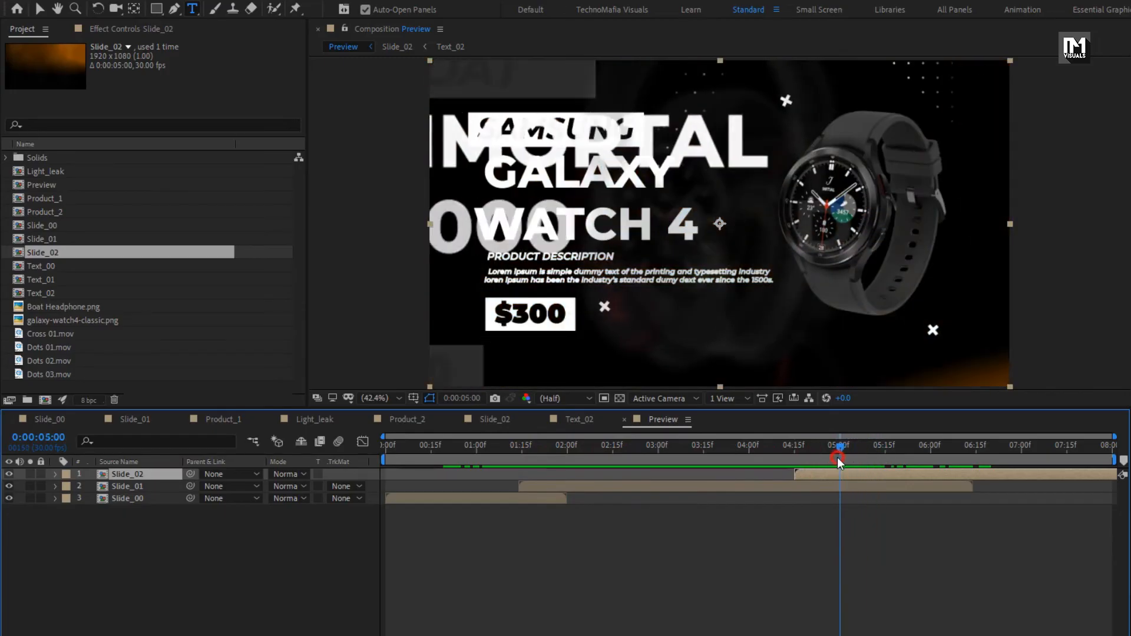
left_click_drag(970, 486, 865, 471)
Create a comp-sized black solid named BG and place it beneath all the slide layers
left_click(139, 596)
right_click(137, 595)
mouse_move(189, 423)
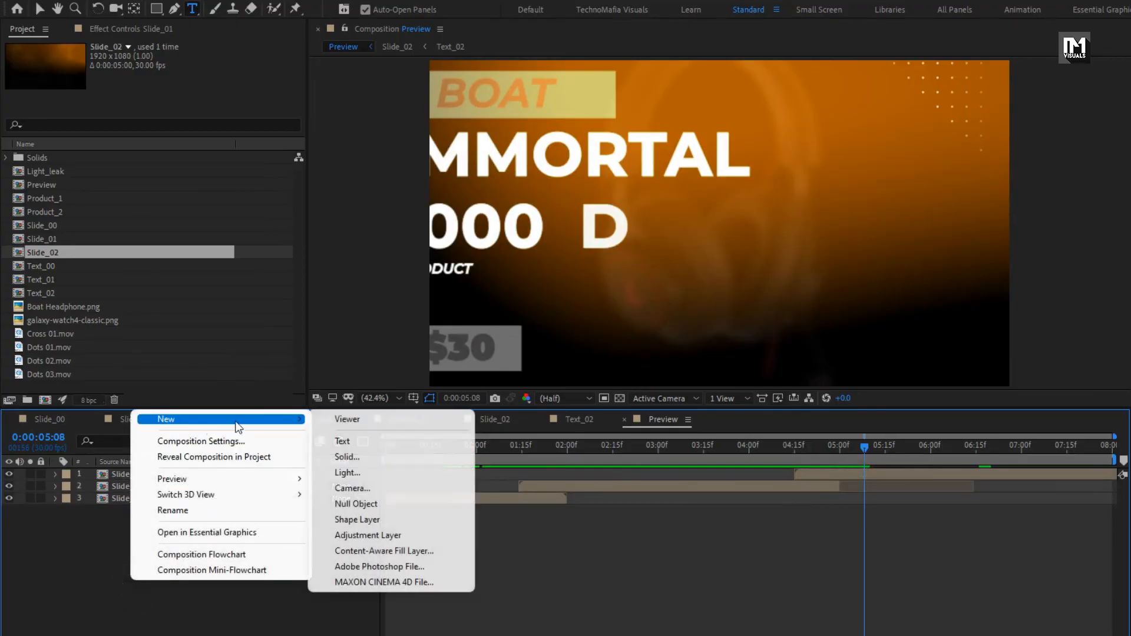
left_click(348, 457)
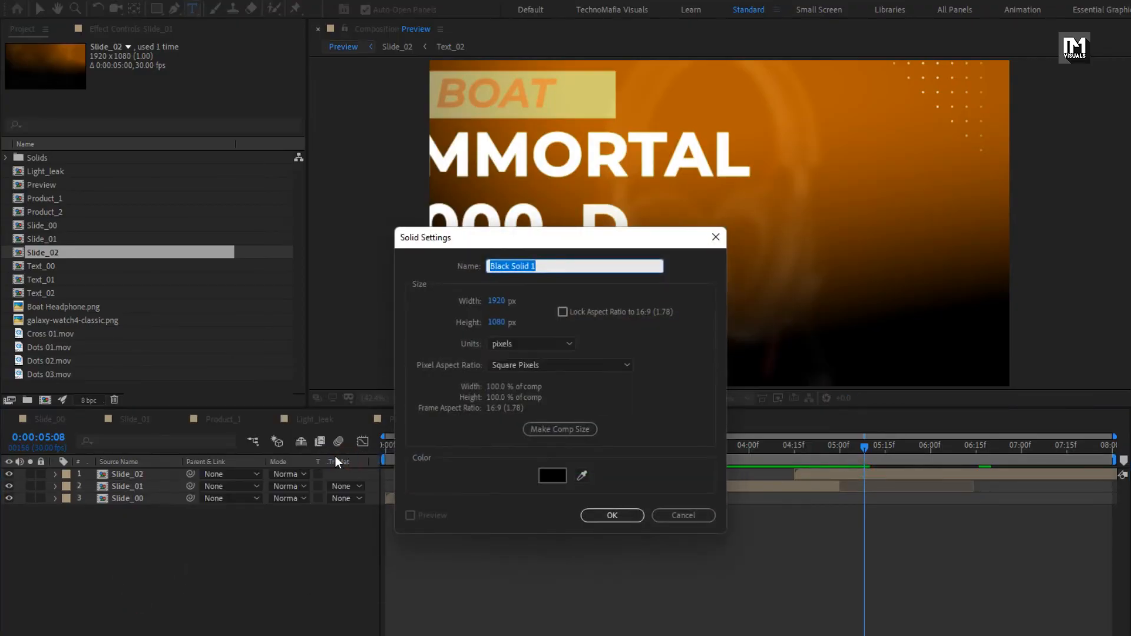
type("BG")
left_click(611, 514)
left_click(125, 511)
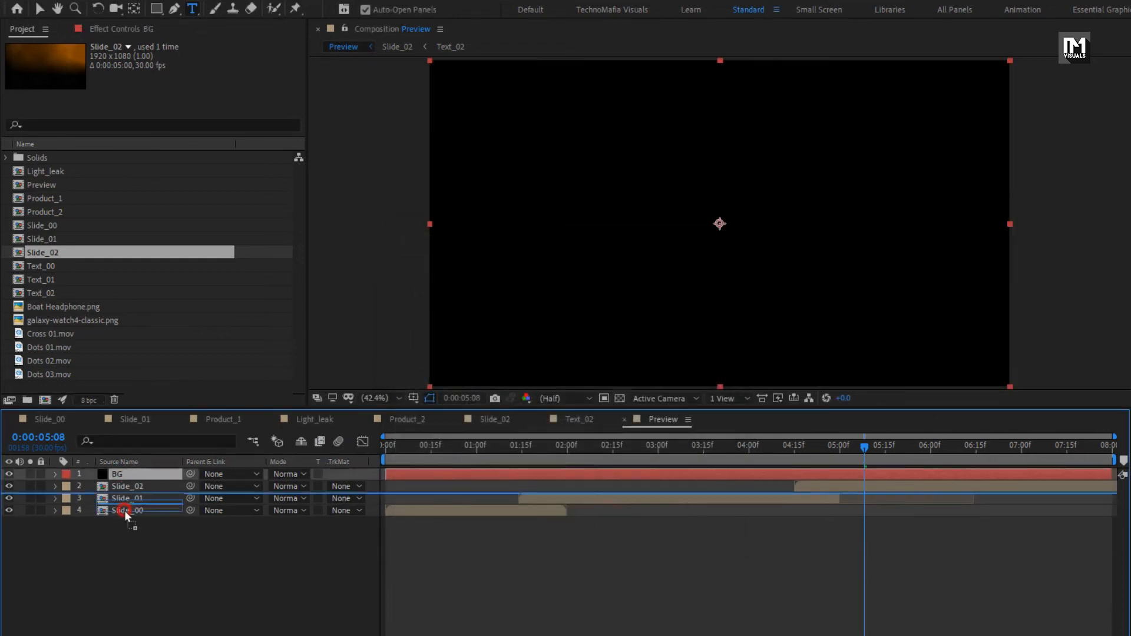
left_click_drag(125, 510, 125, 524)
Apply the Gradient Ramp effect to the BG layer and return to the start of the composition
left_click(986, 46)
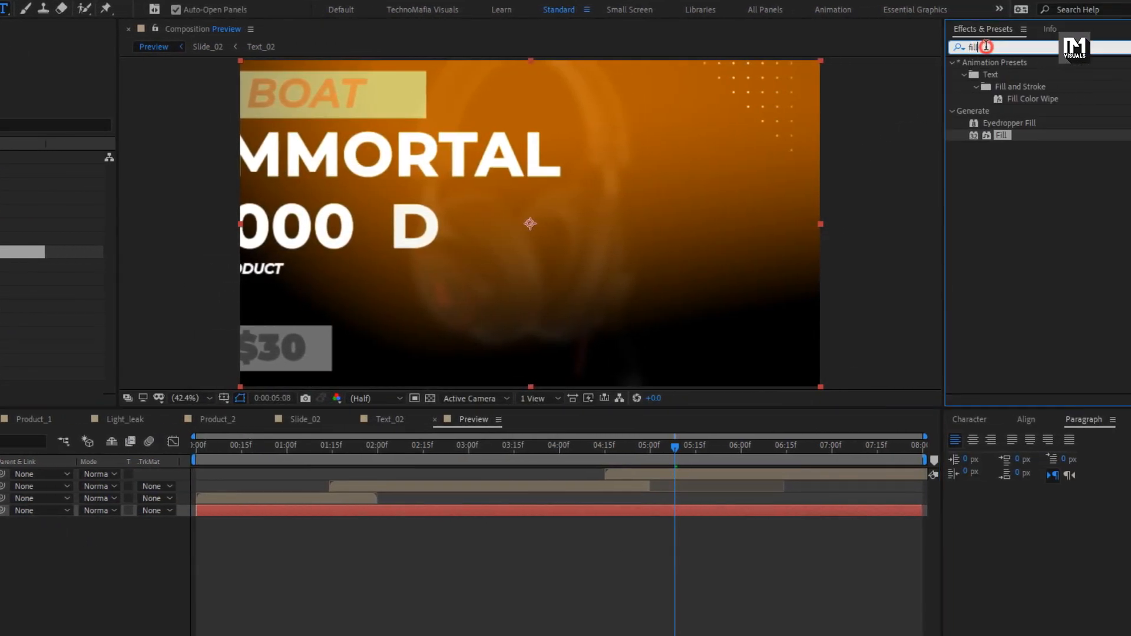
key("BackSpace")
key("BackSpace")
key("BackSpace")
key("BackSpace")
type("ramp")
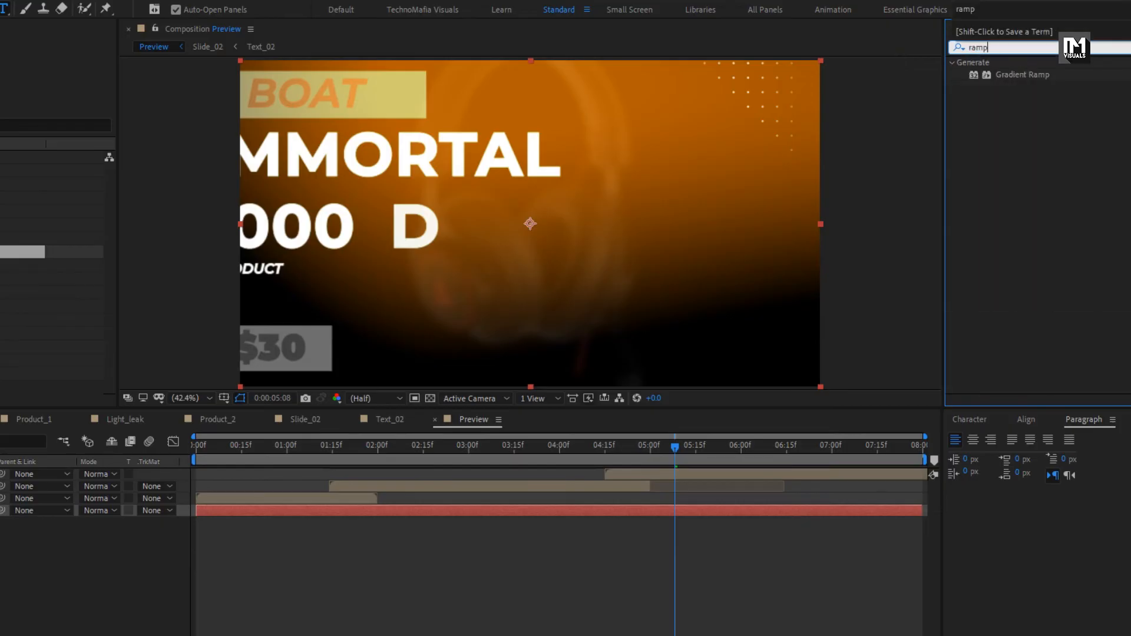
double_click(1023, 75)
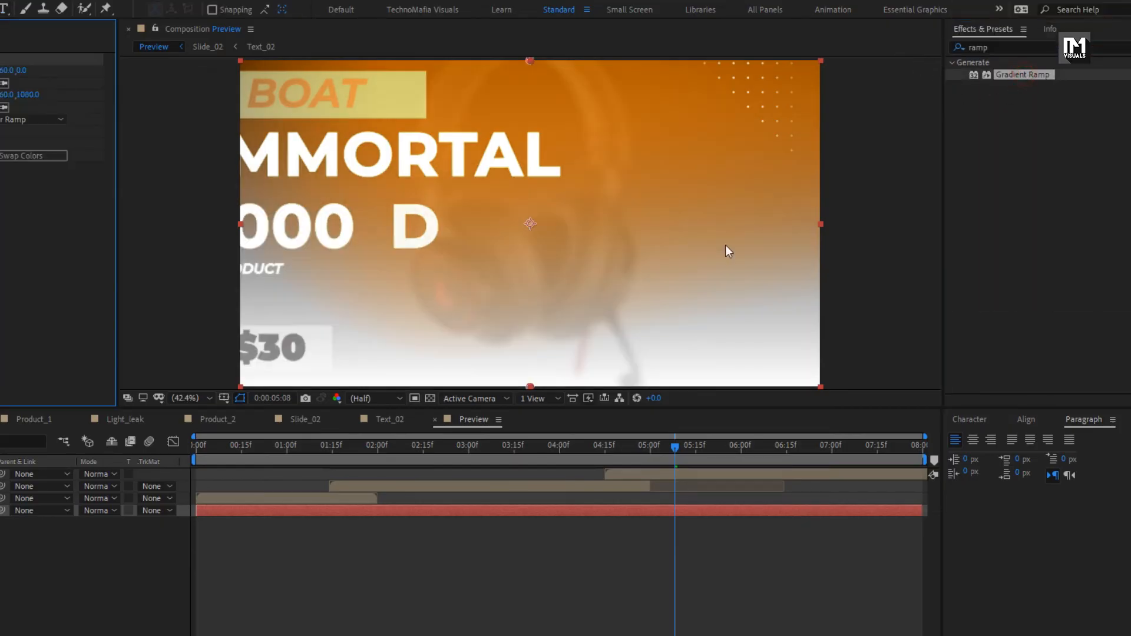
left_click_drag(330, 448, 177, 446)
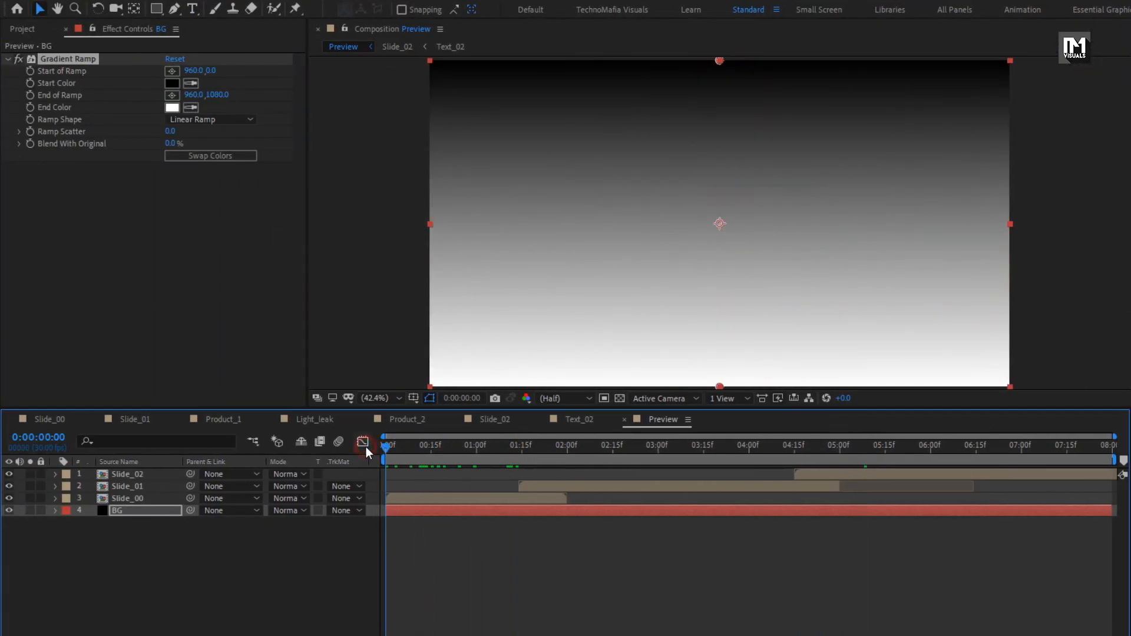
Set the BG gradient's start color to a dark blue, about #022033, and its end color to black
left_click(172, 84)
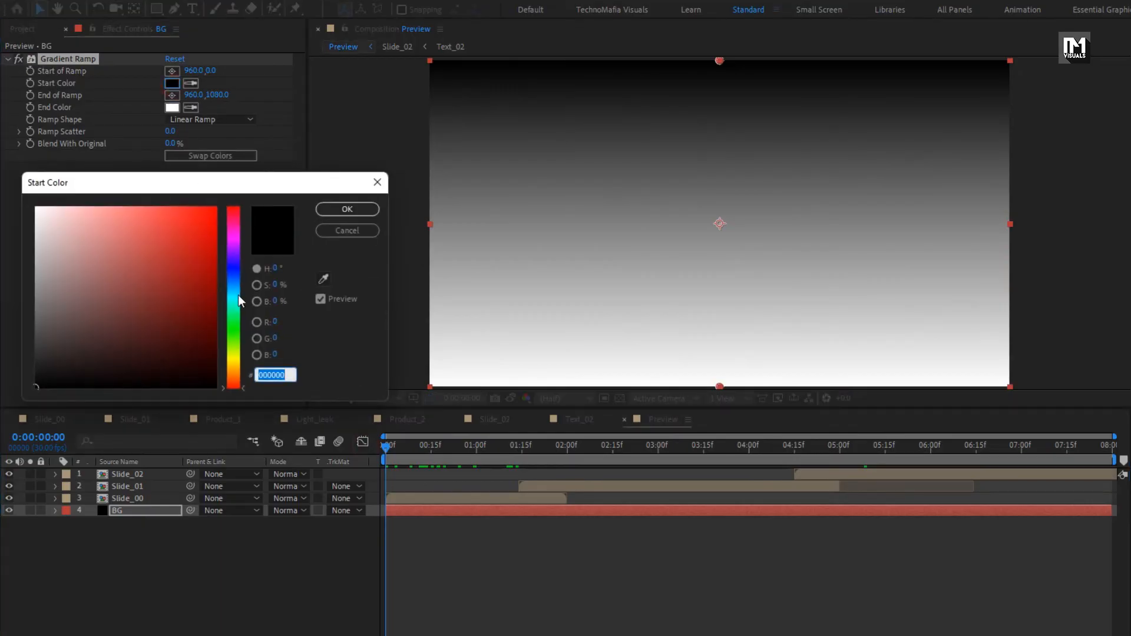
mouse_move(234, 292)
left_mouse_down()
mouse_move(233, 279)
mouse_move(235, 290)
left_mouse_up()
left_click(203, 345)
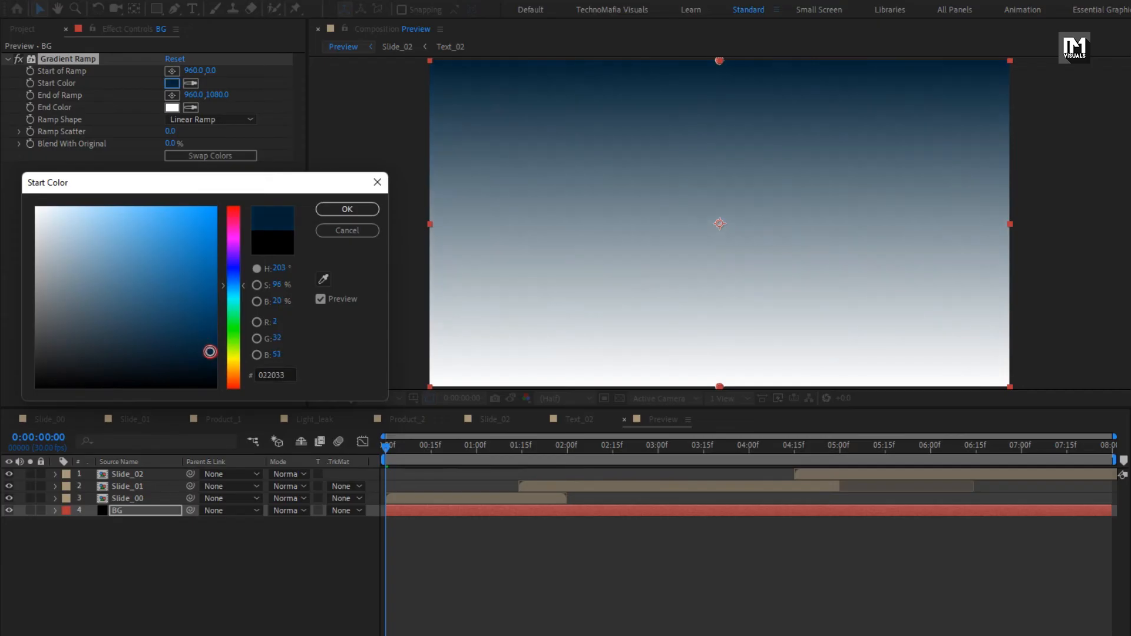
left_click(336, 211)
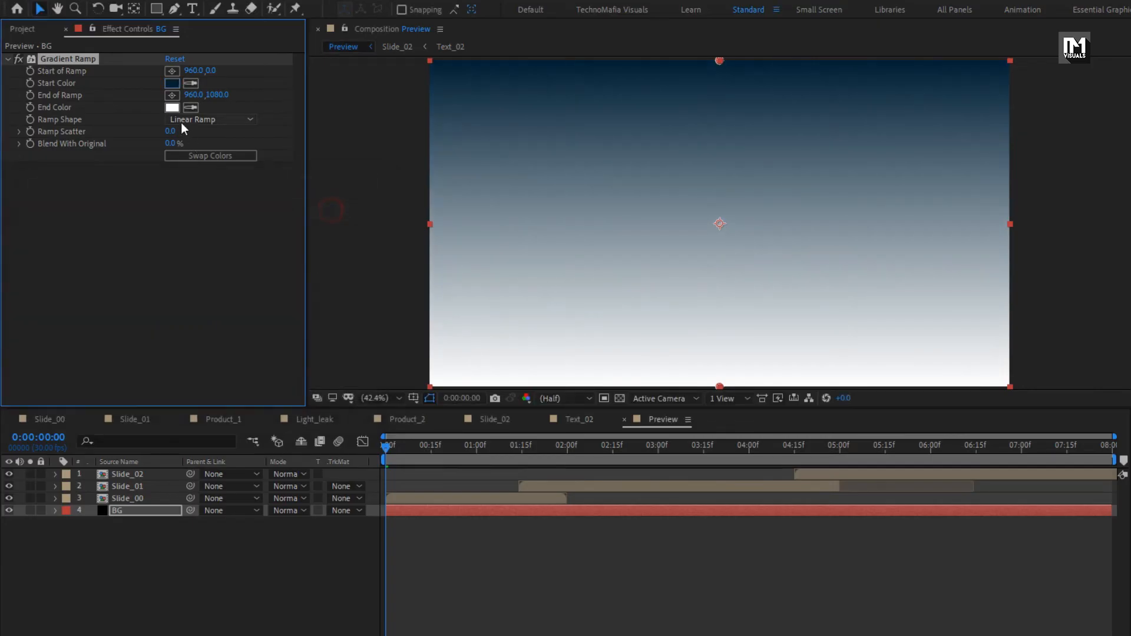
left_click(172, 107)
left_click_drag(232, 344, 214, 388)
left_click(347, 210)
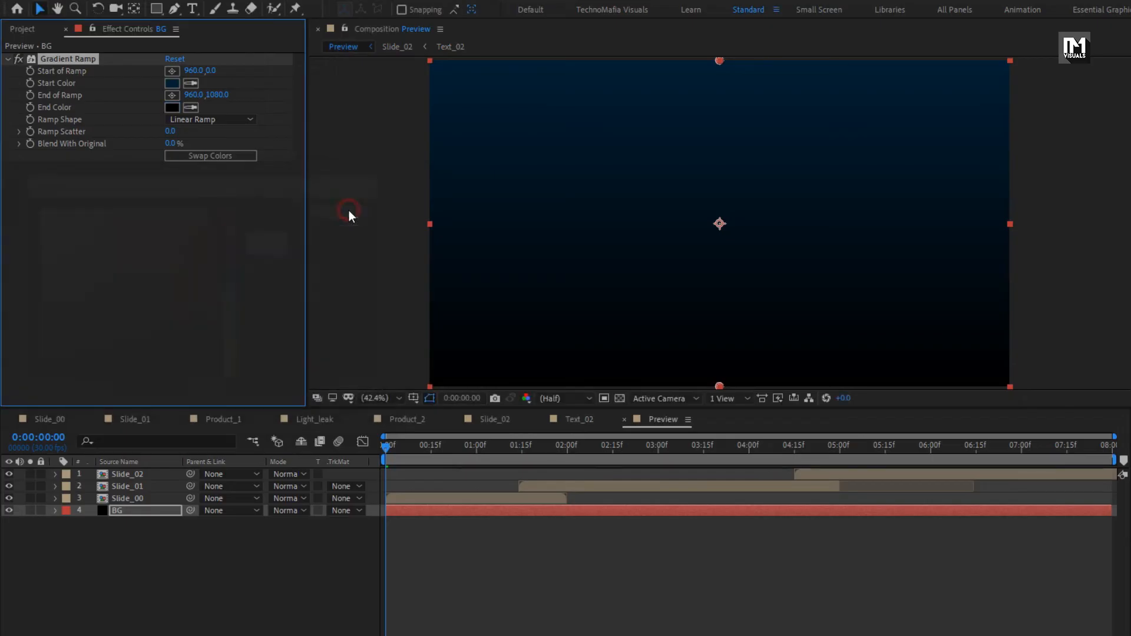
Change the BG gradient to a Radial Ramp and make its start color a slightly brighter blue
left_click(215, 120)
left_click(220, 150)
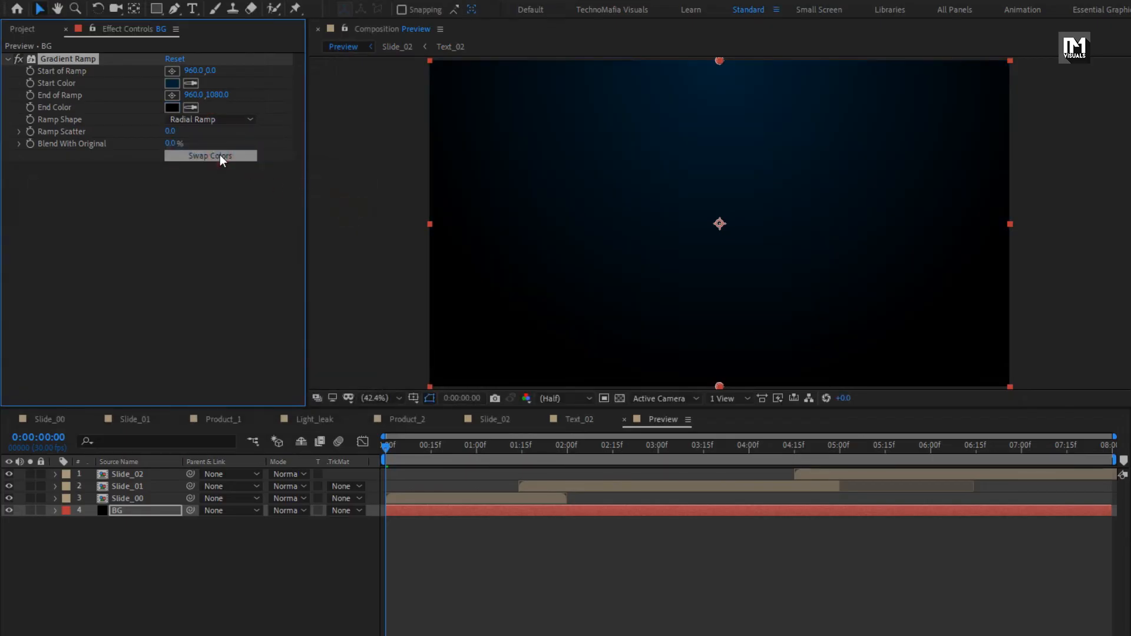
left_click(172, 83)
left_click_drag(211, 335, 213, 327)
left_click(327, 209)
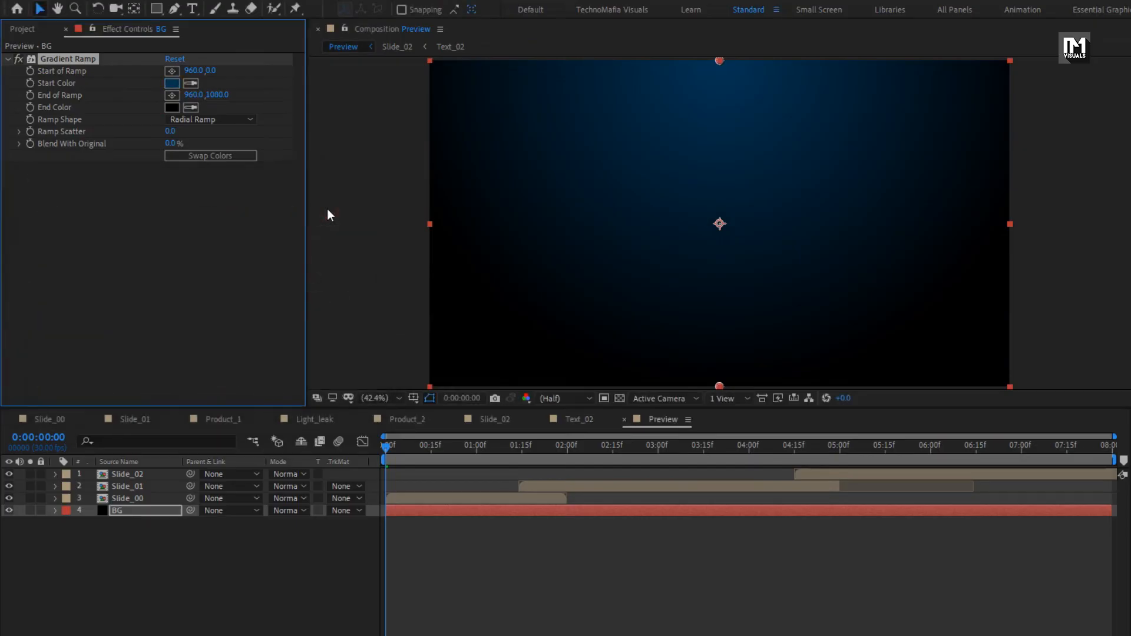
Add the Light_leak composition above all layers in Preview and set its blending mode to Add
mouse_move(423, 455)
left_mouse_down()
mouse_move(798, 454)
mouse_move(431, 463)
left_mouse_up()
left_click(14, 33)
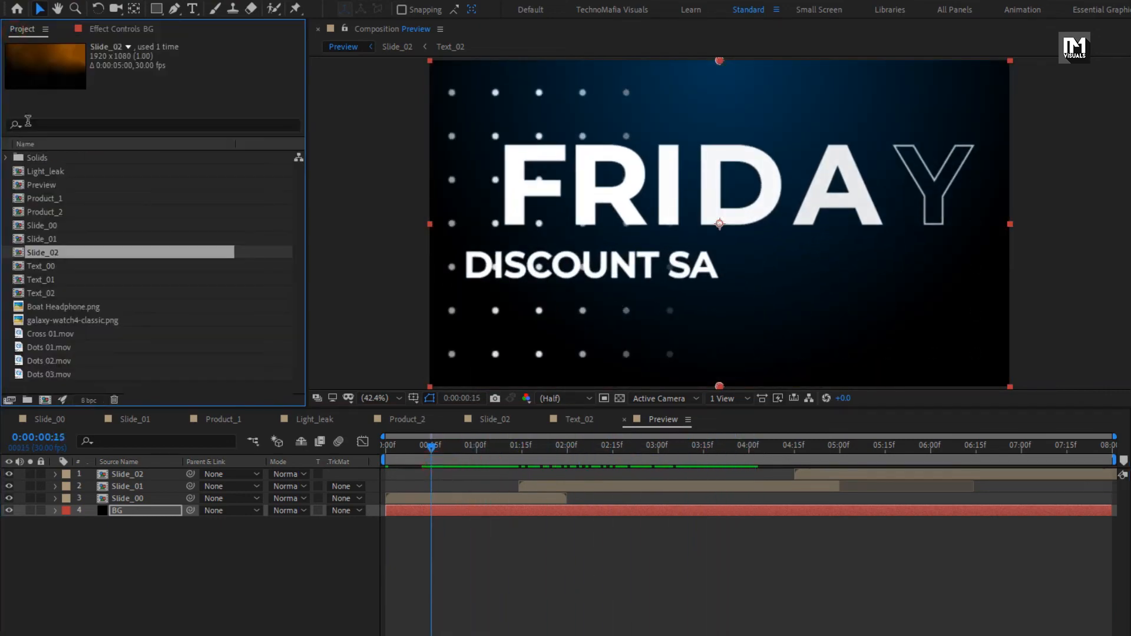
left_click_drag(50, 177, 144, 478)
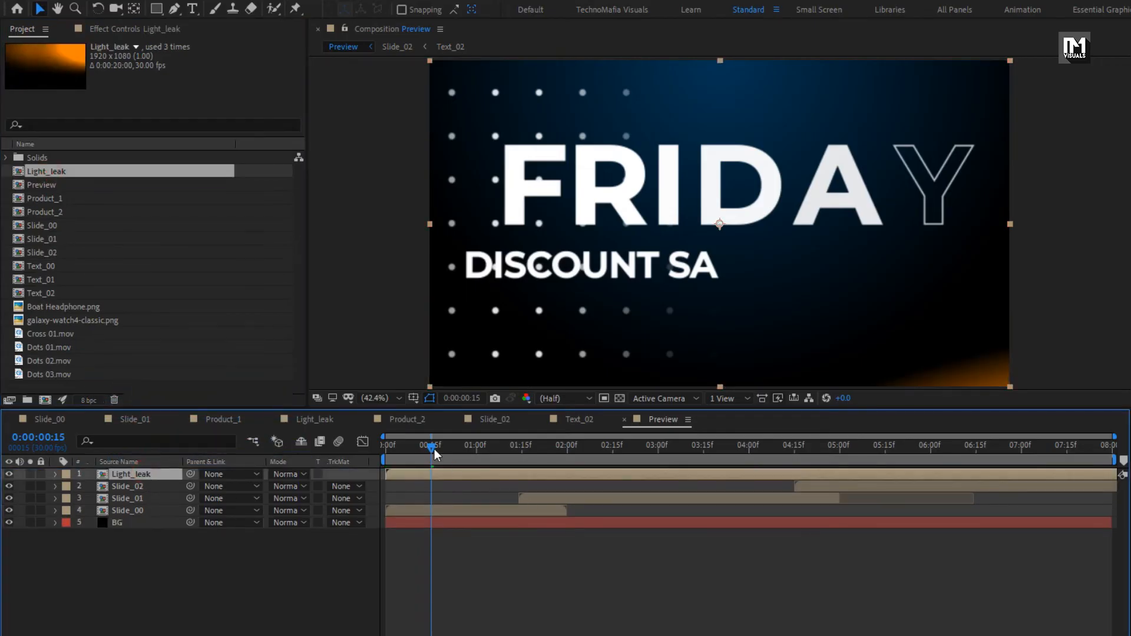
left_click_drag(435, 454, 606, 446)
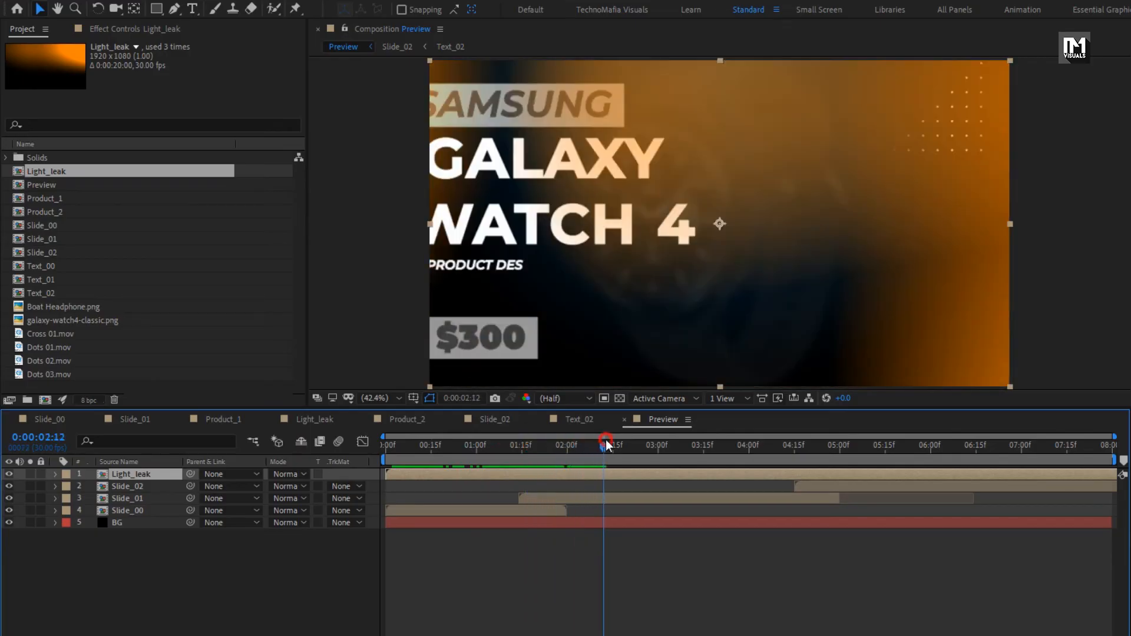
left_click(278, 475)
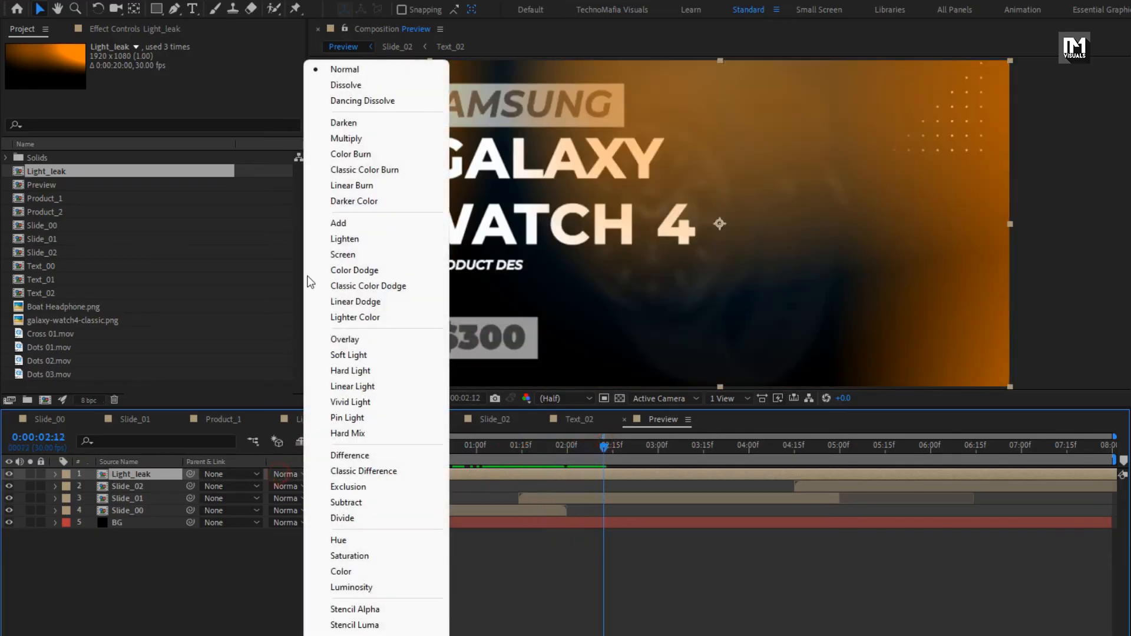
left_click(321, 221)
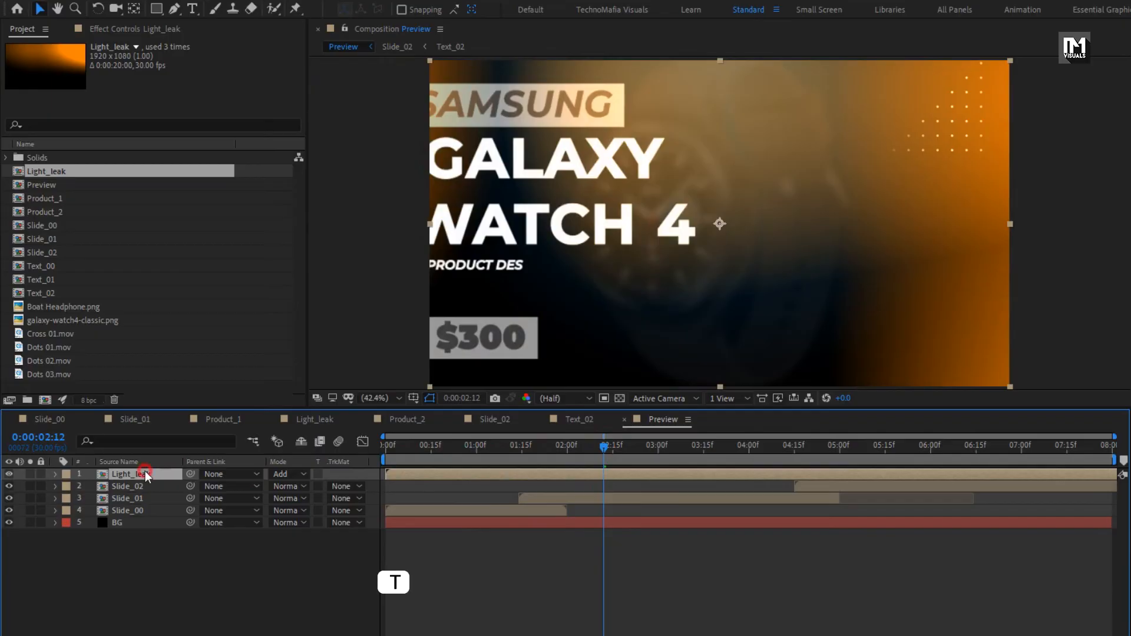
Set the Light_leak layer's opacity to 50% and play through the composition to check it
key("t")
left_click(275, 486)
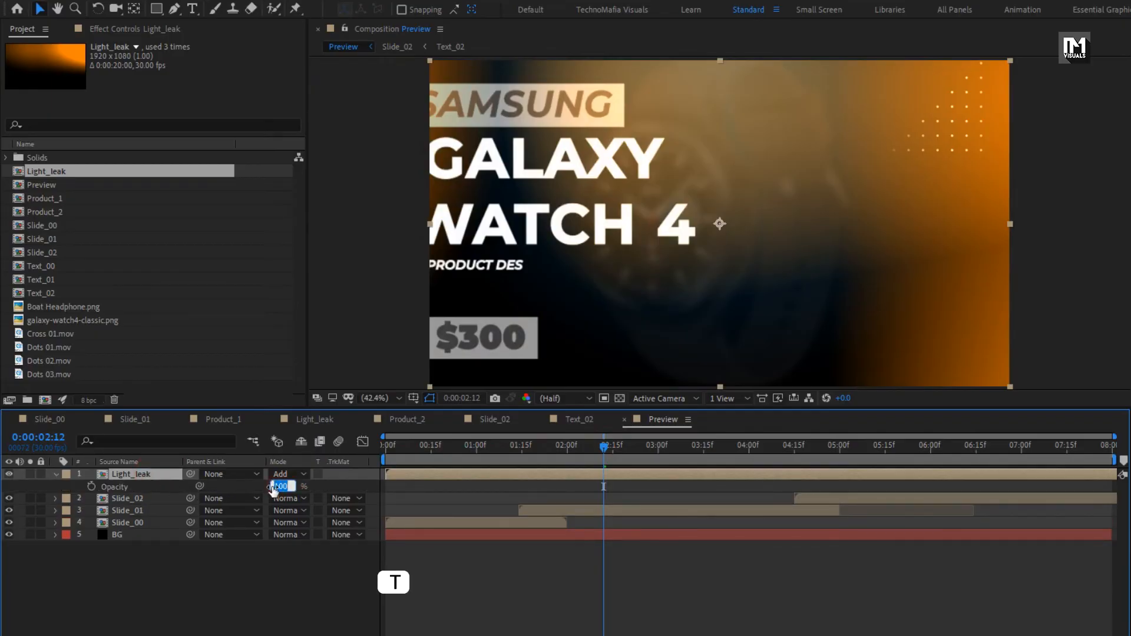
type("50")
key("Return")
left_click_drag(397, 449, 770, 454)
key("space")
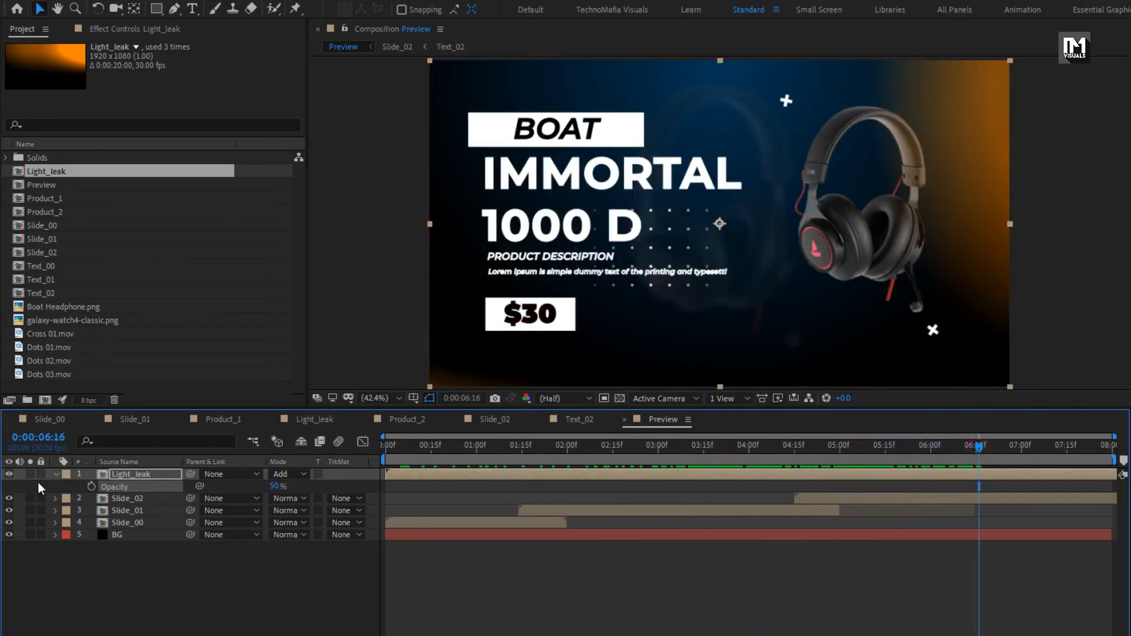
Keyframe Slide_00's Position from 960, 540 at 0:00:01:14 to a point far lower at 0:00:01:29 so the slide moves downward
left_click(55, 474)
left_click_drag(521, 449, 552, 451)
key("p")
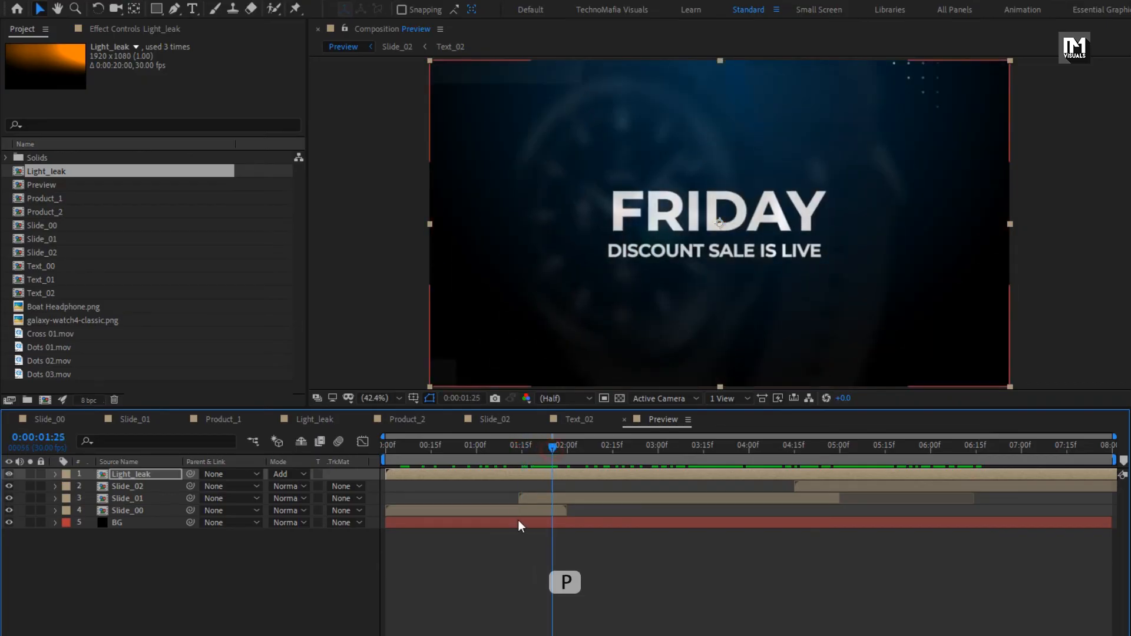
left_click(516, 511)
key("p")
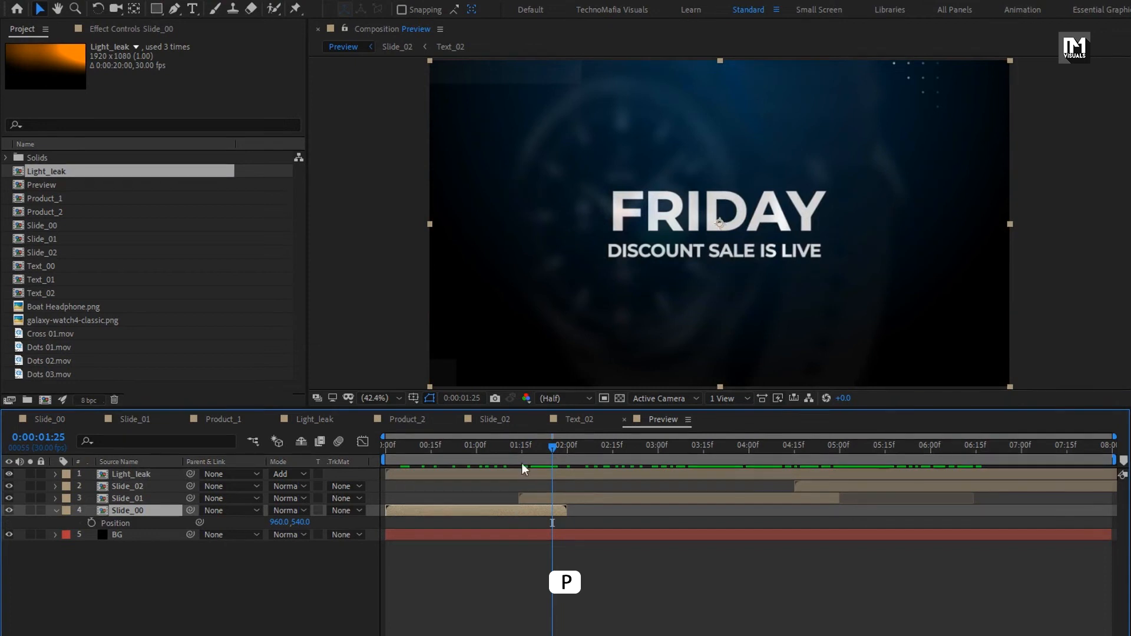
left_click(520, 448)
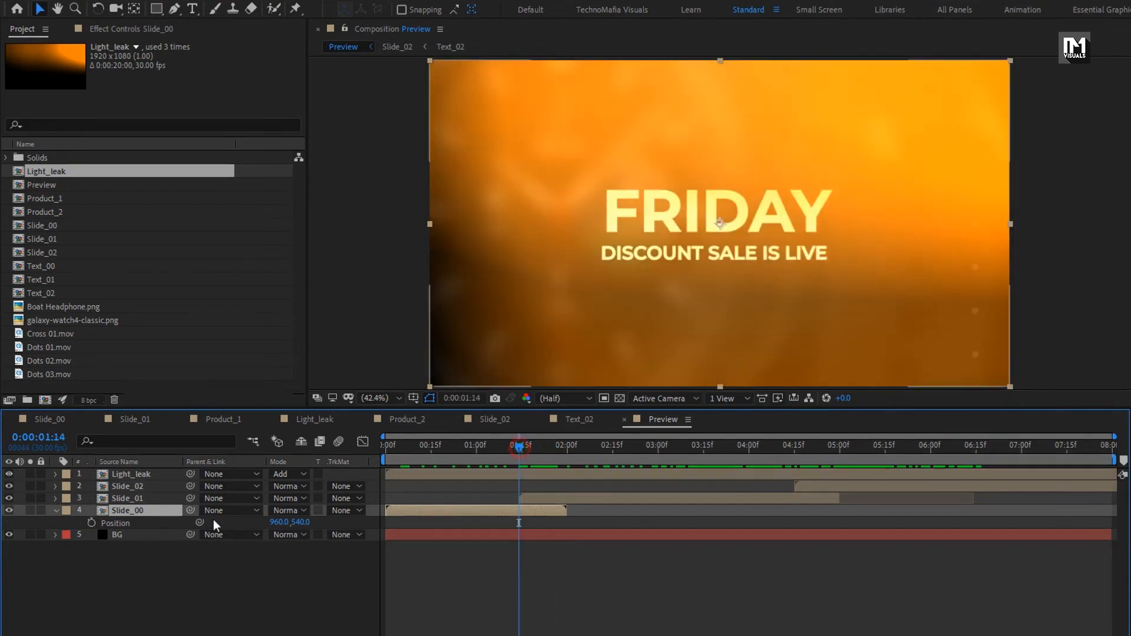
left_click(92, 522)
left_click_drag(557, 449, 565, 450)
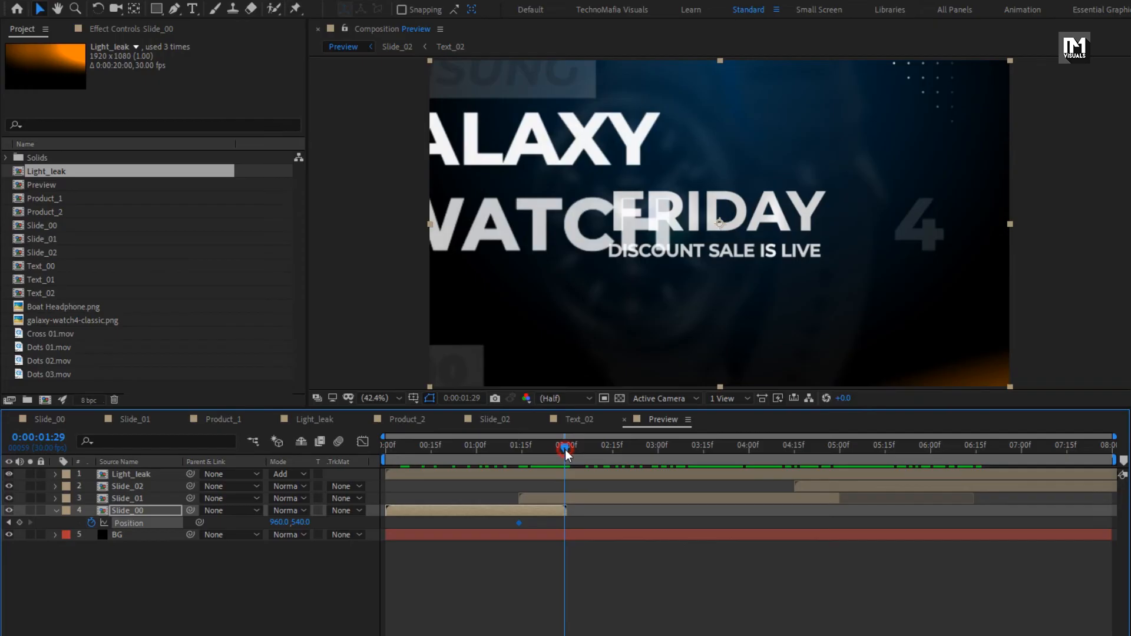
left_click_drag(303, 523, 978, 521)
Apply Easy Ease to both Position keyframes of the Slide_00 layer
left_click_drag(468, 451, 592, 447)
left_click_drag(511, 440, 538, 439)
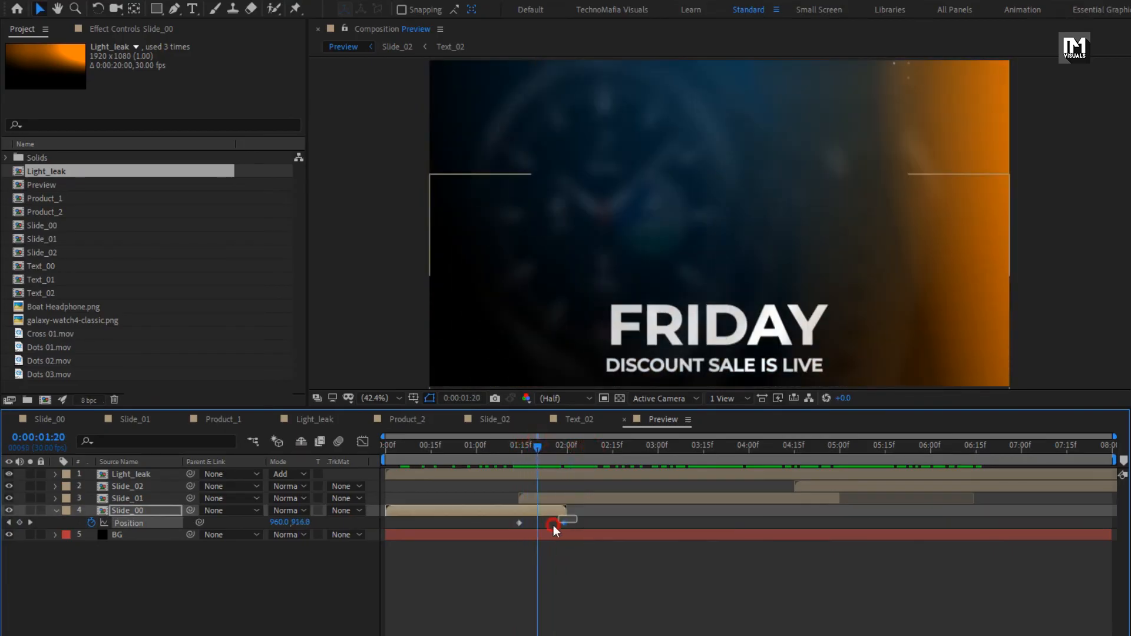
right_click(518, 524)
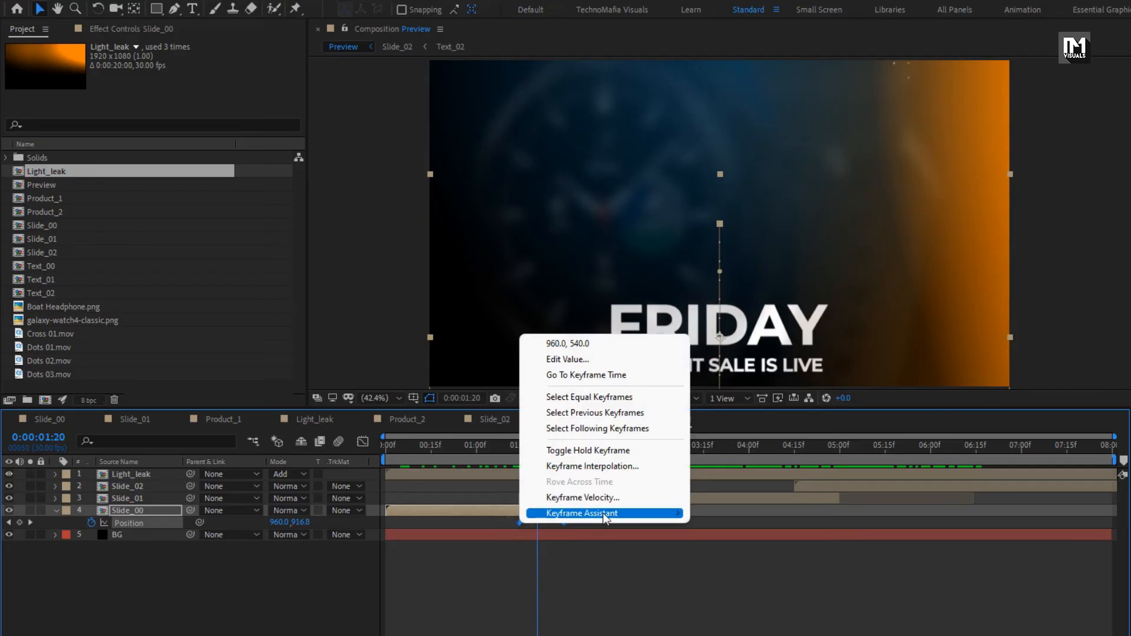
mouse_move(603, 512)
left_click(731, 558)
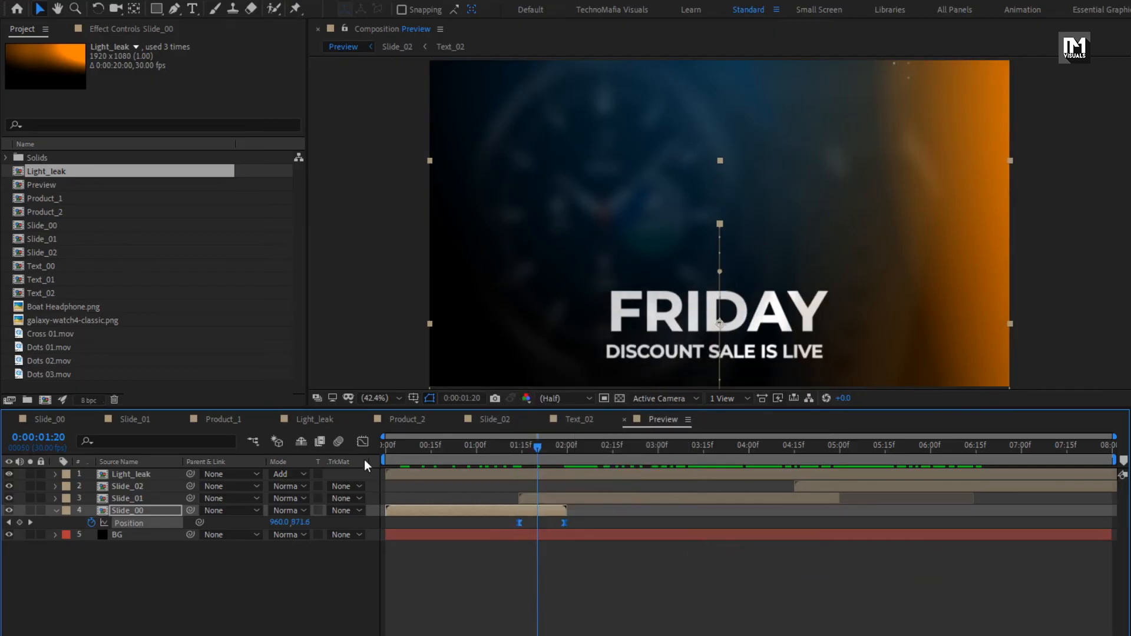
Reshape Slide_00's Position speed curve with a longer ease into the last keyframe, then scrub through to check the motion
left_click(363, 442)
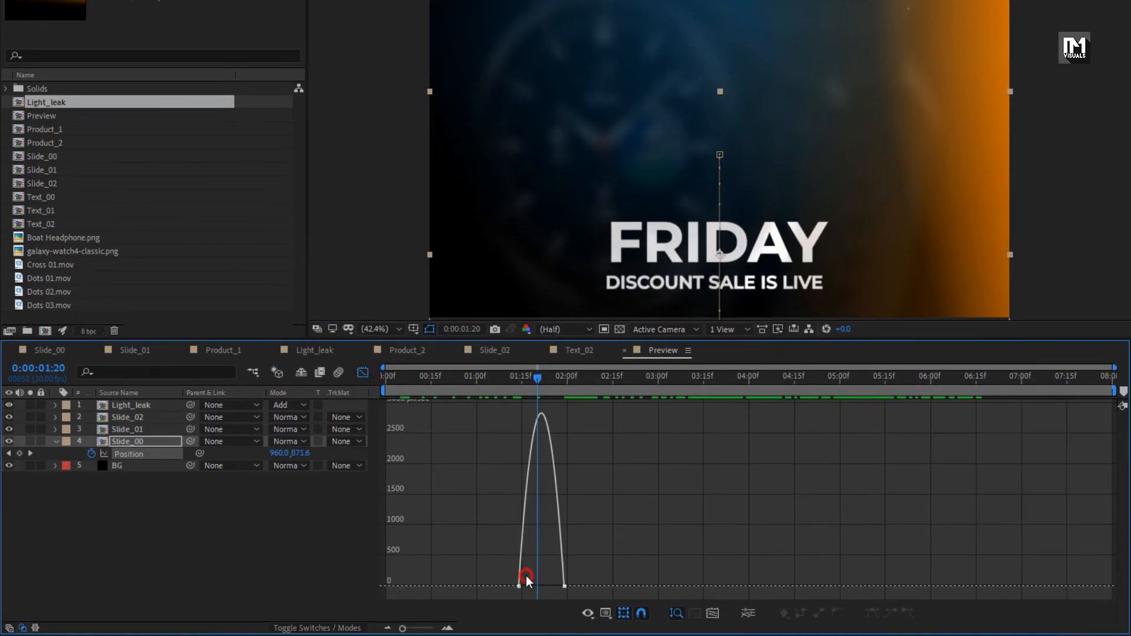
left_click(526, 579)
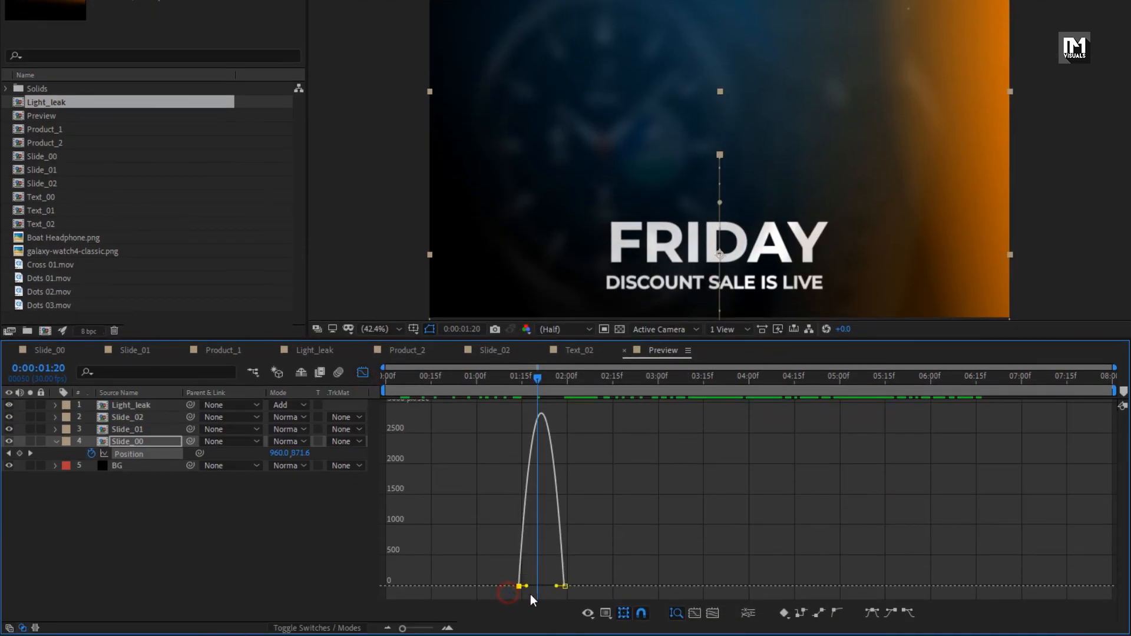
left_click_drag(555, 587, 535, 583)
left_click_drag(498, 377, 632, 382)
left_click(363, 372)
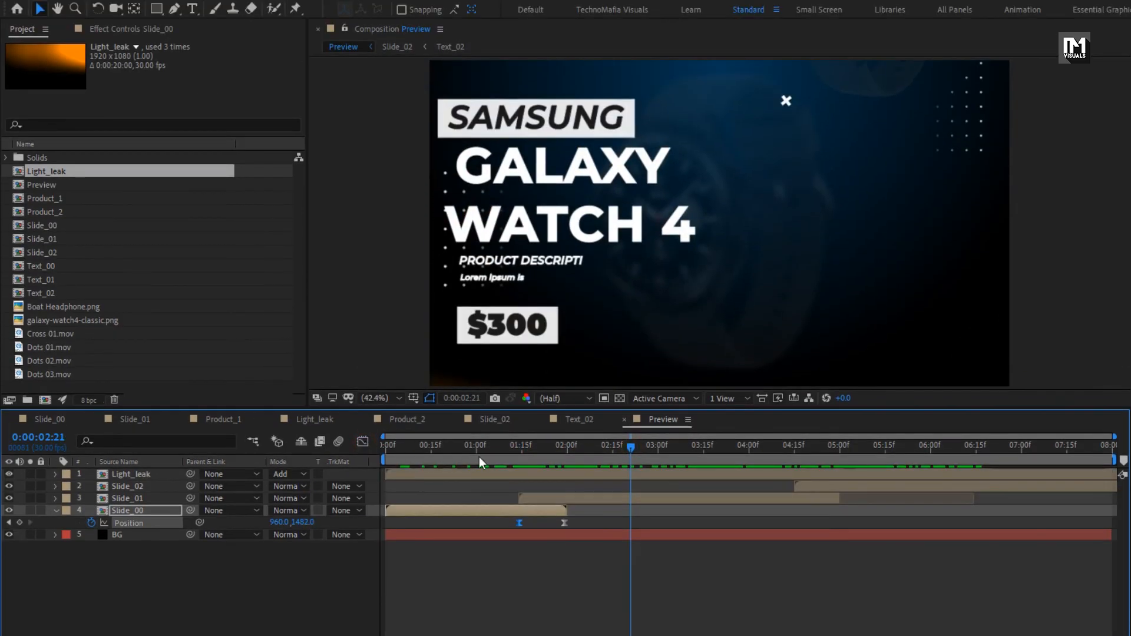
left_click(533, 381)
left_click_drag(534, 451, 540, 450)
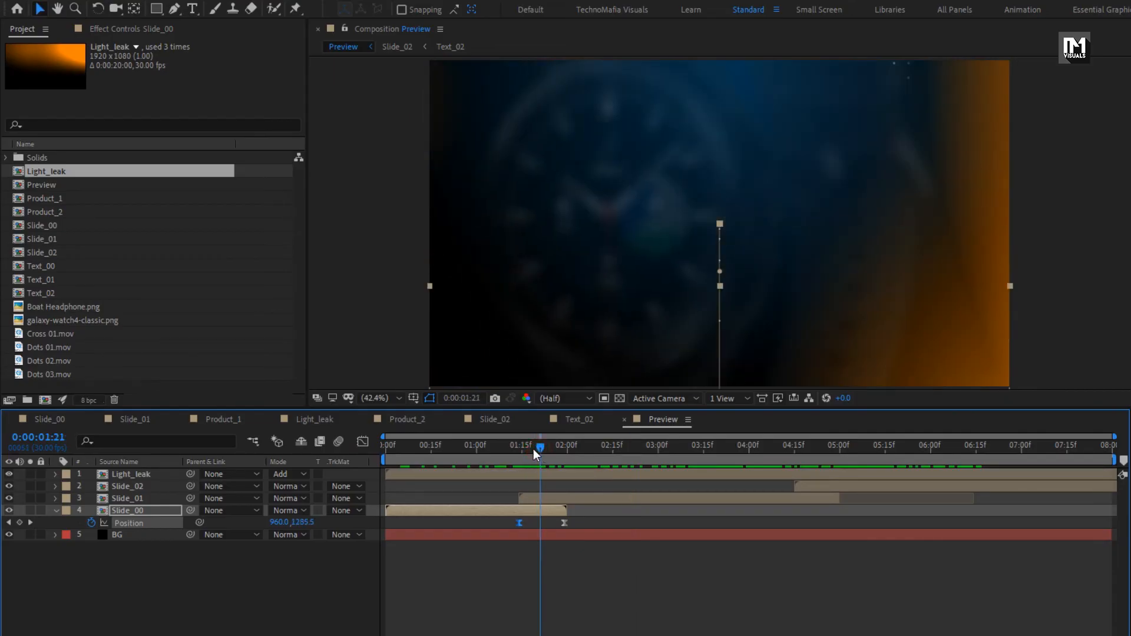
left_click(56, 513)
left_click(94, 558)
Add an adjustment layer above all layers in Preview and trim its end to 0:00:00:16
right_click(152, 561)
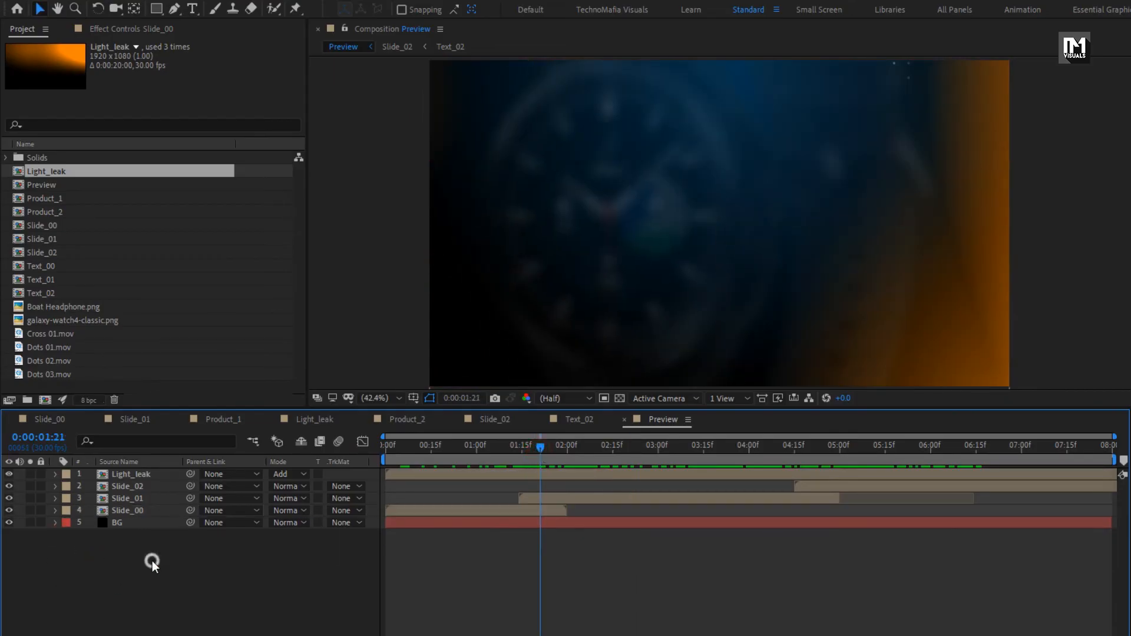
mouse_move(197, 401)
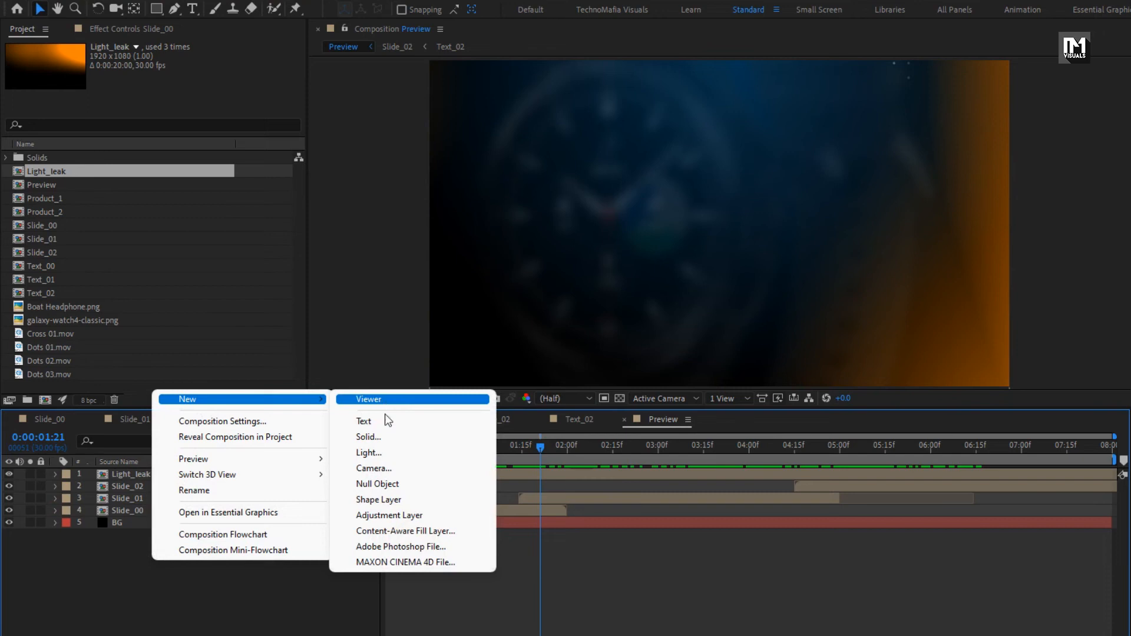
left_click(388, 515)
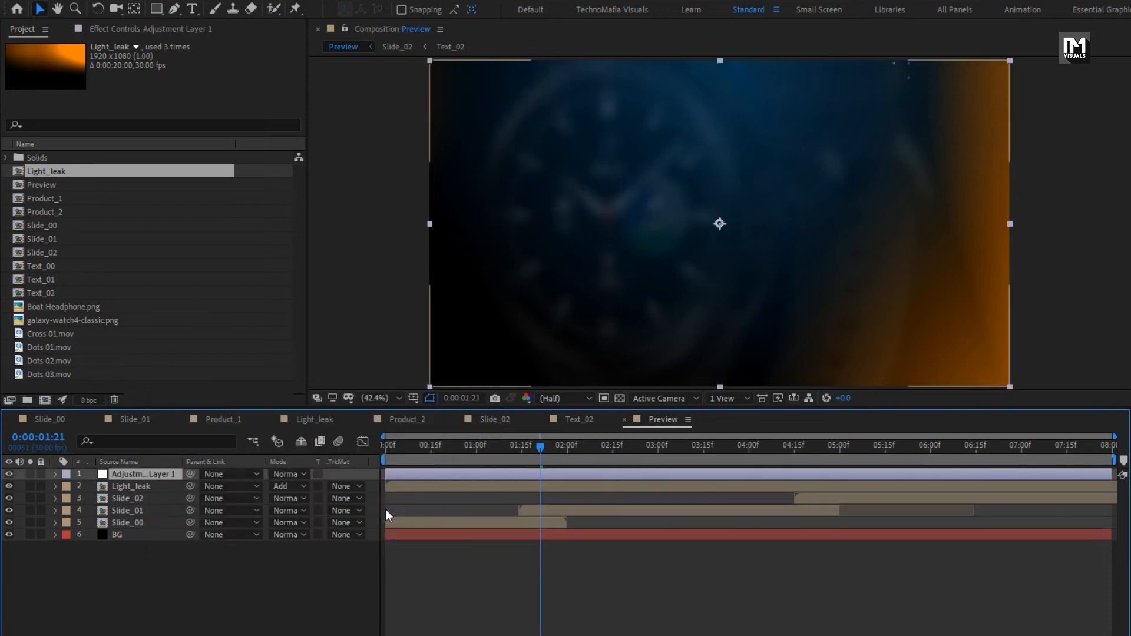
left_click(433, 449)
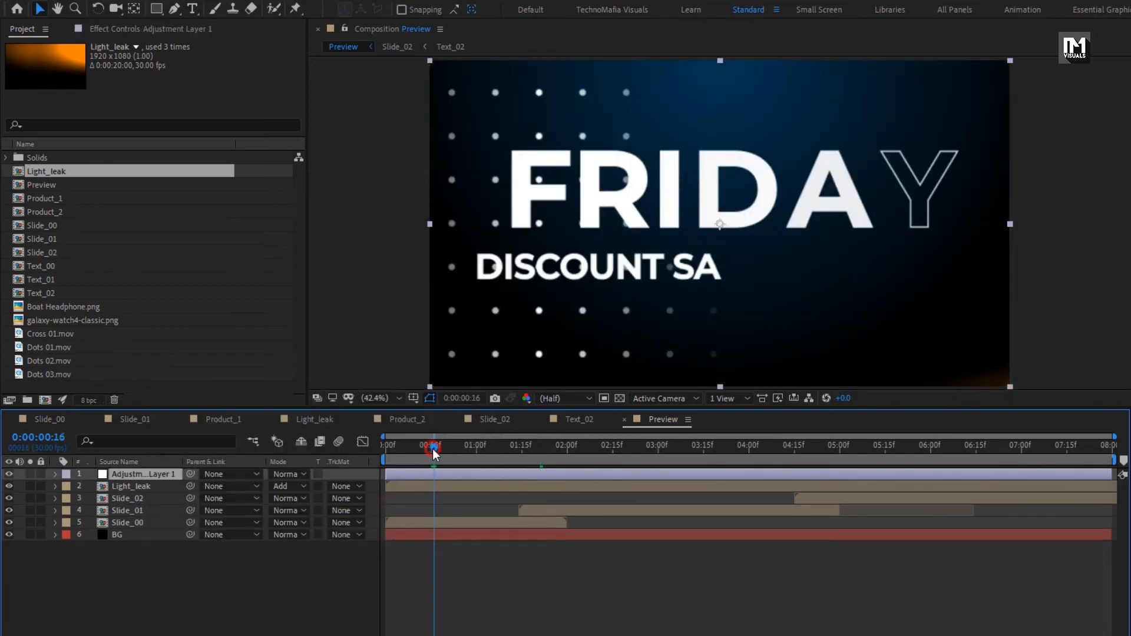
left_click_drag(1111, 474, 436, 478)
left_click(389, 457)
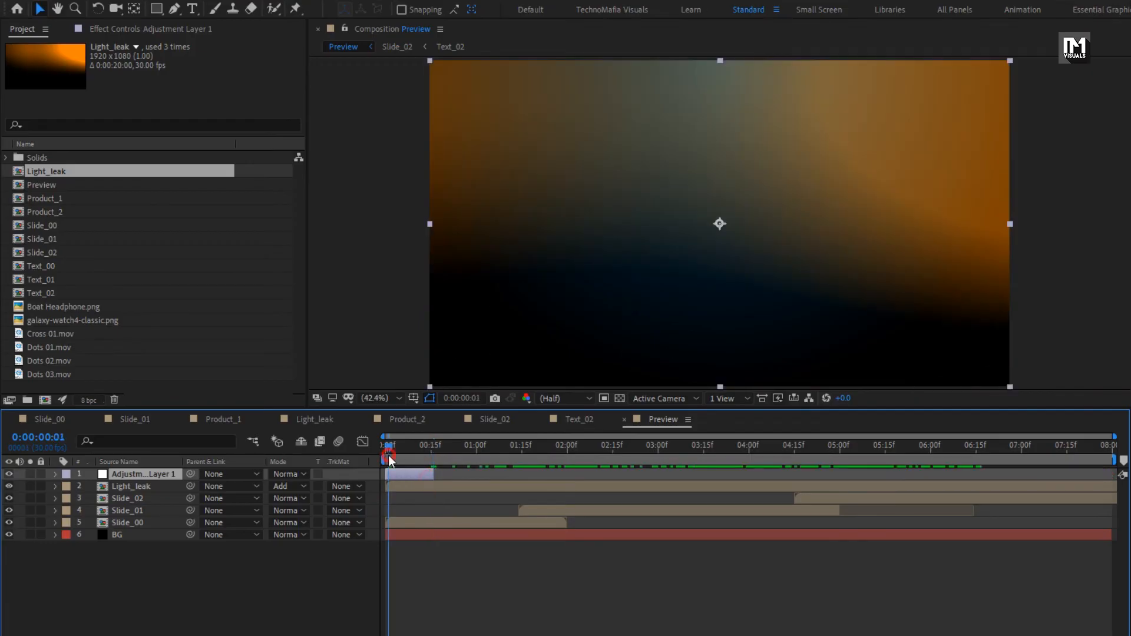
Find the Offset effect and apply it to the adjustment layer
left_click_drag(1112, 435, 487, 440)
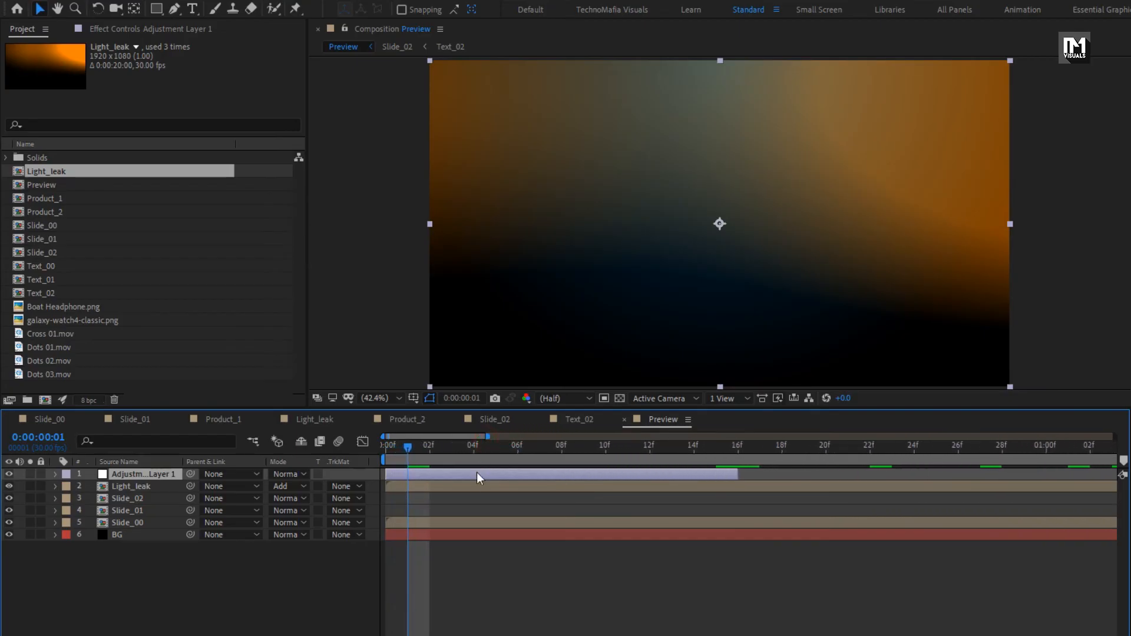
left_click_drag(988, 48, 928, 49)
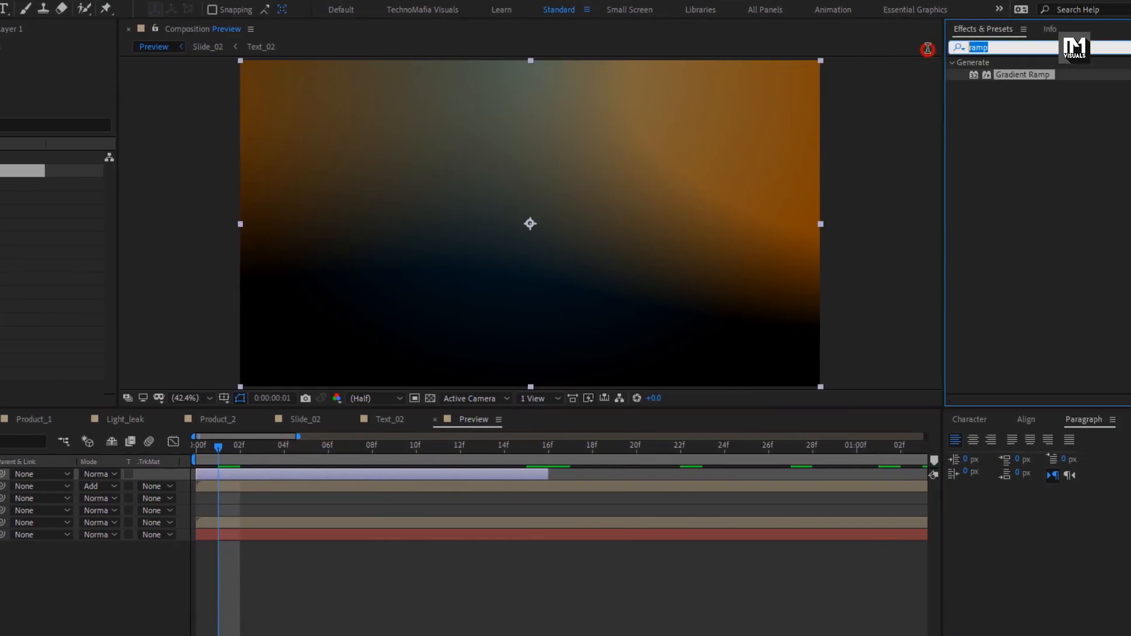
type("offs")
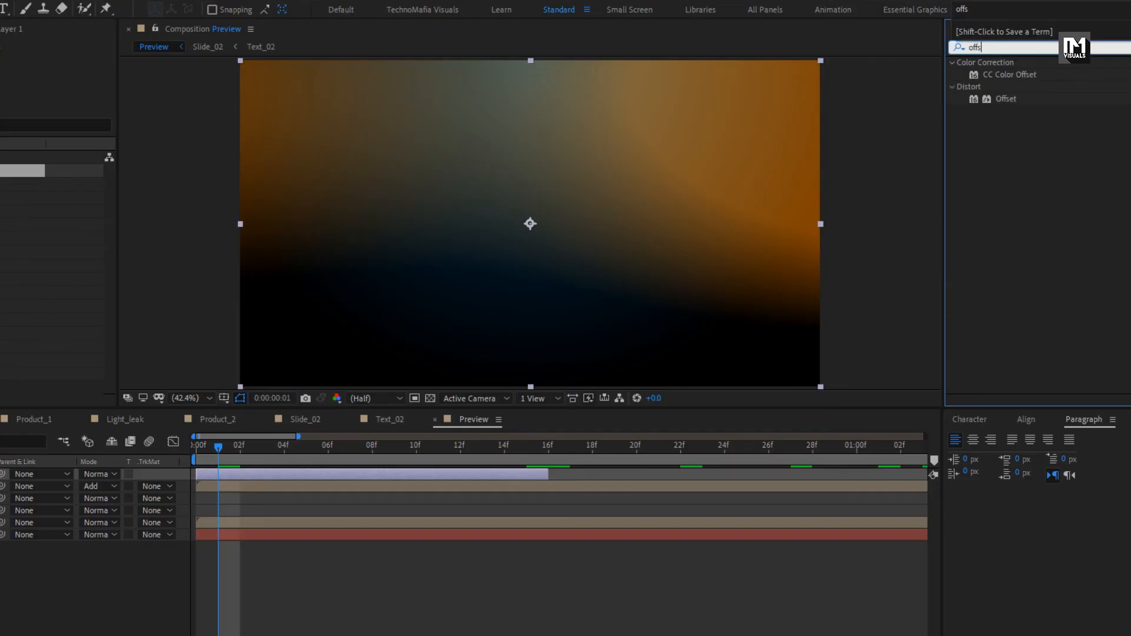
left_click_drag(1007, 101, 489, 189)
Keyframe the Offset's Shift Center To from 960, -1620 at 0:00:00:00 to 960, 540 at 0:00:00:16
left_click(739, 451)
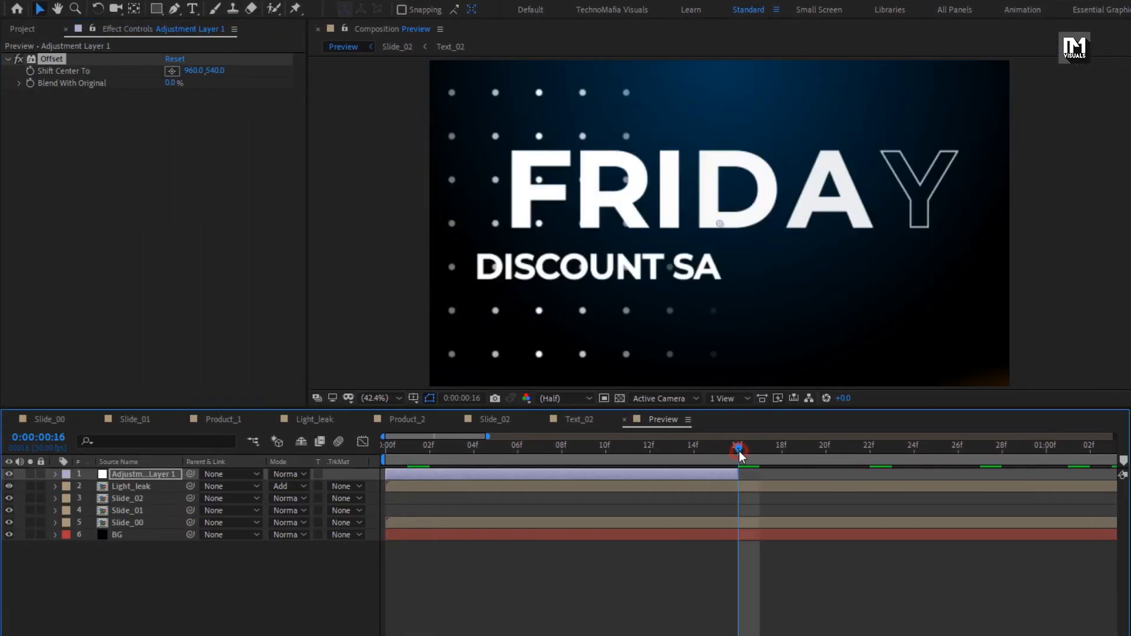
left_click(29, 71)
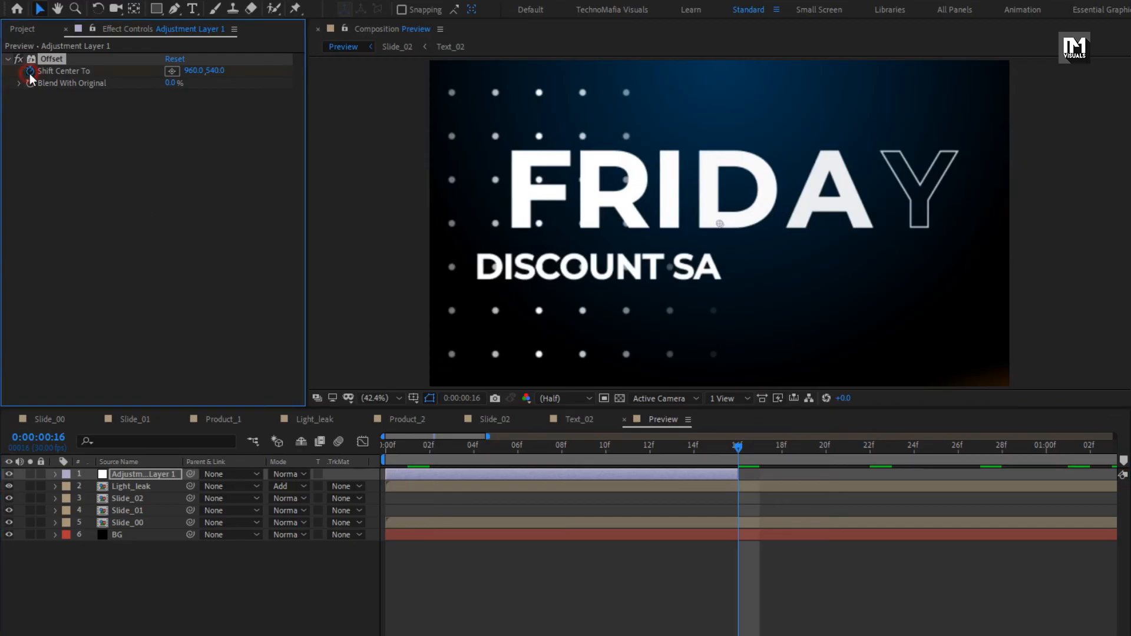
left_click_drag(426, 449, 346, 448)
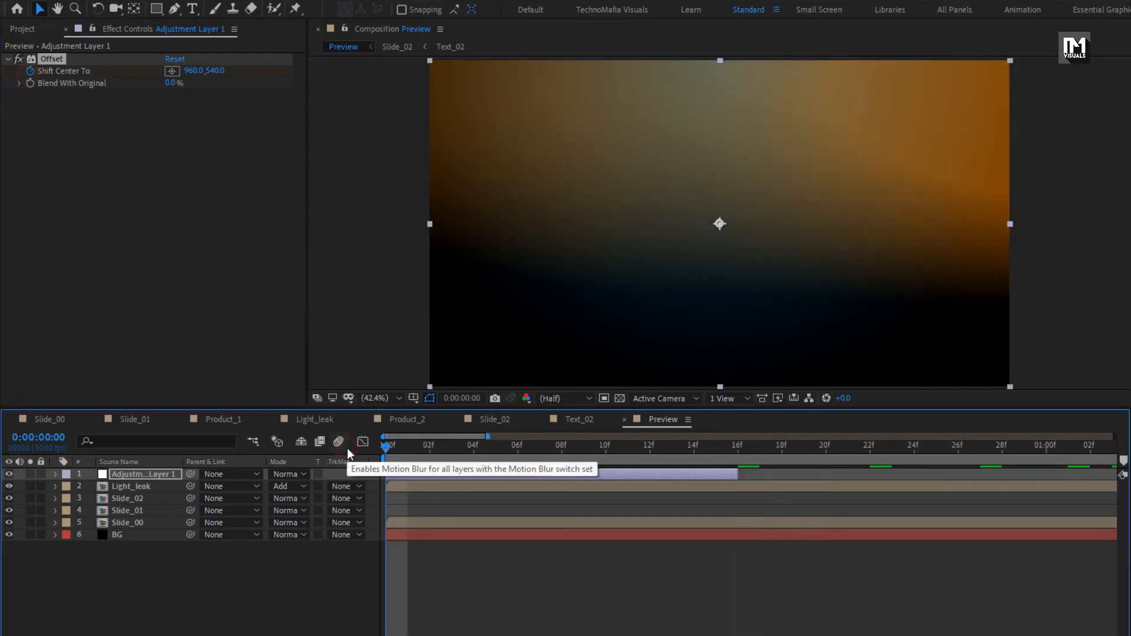
left_click(209, 72)
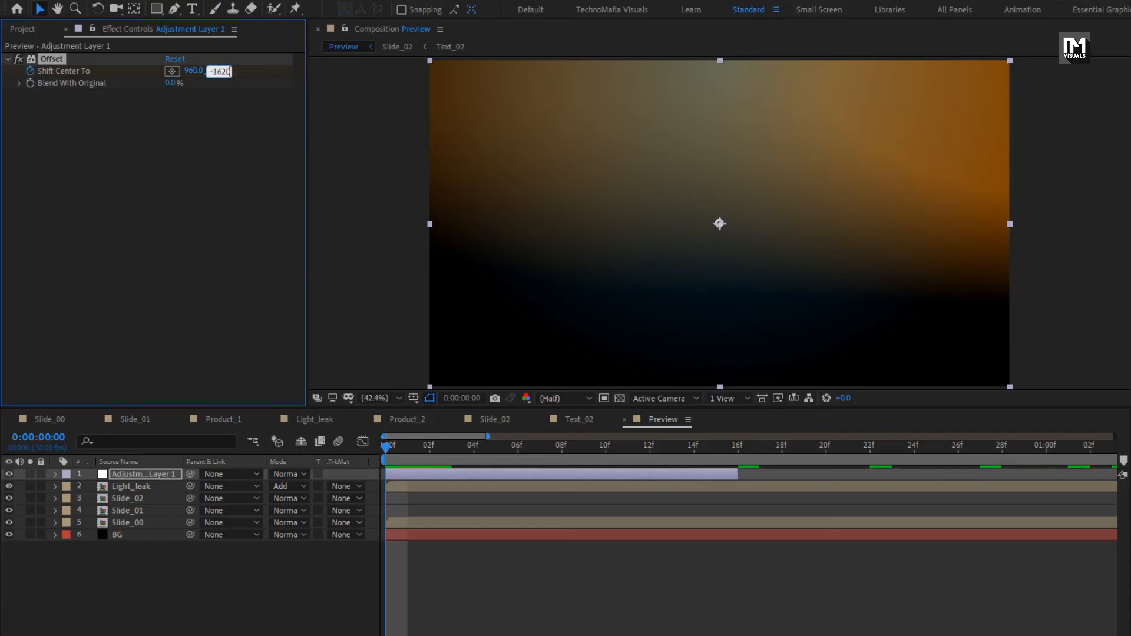
key("Return")
left_click_drag(389, 448, 646, 455)
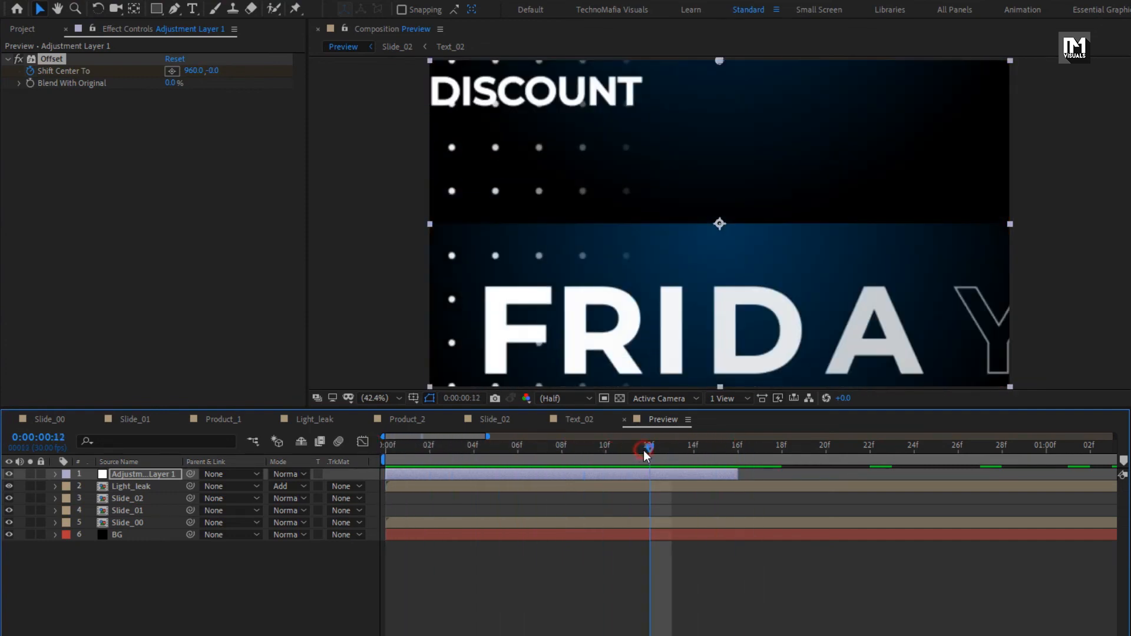
Find the Directional Blur effect and apply it to the adjustment layer
left_click(408, 478)
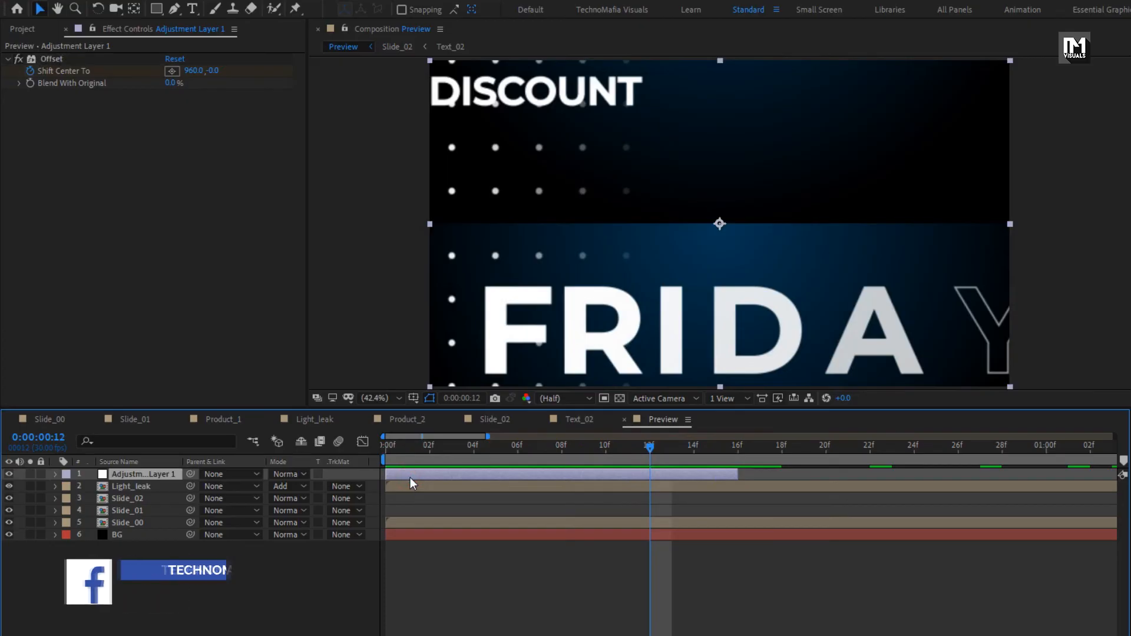
left_click(989, 48)
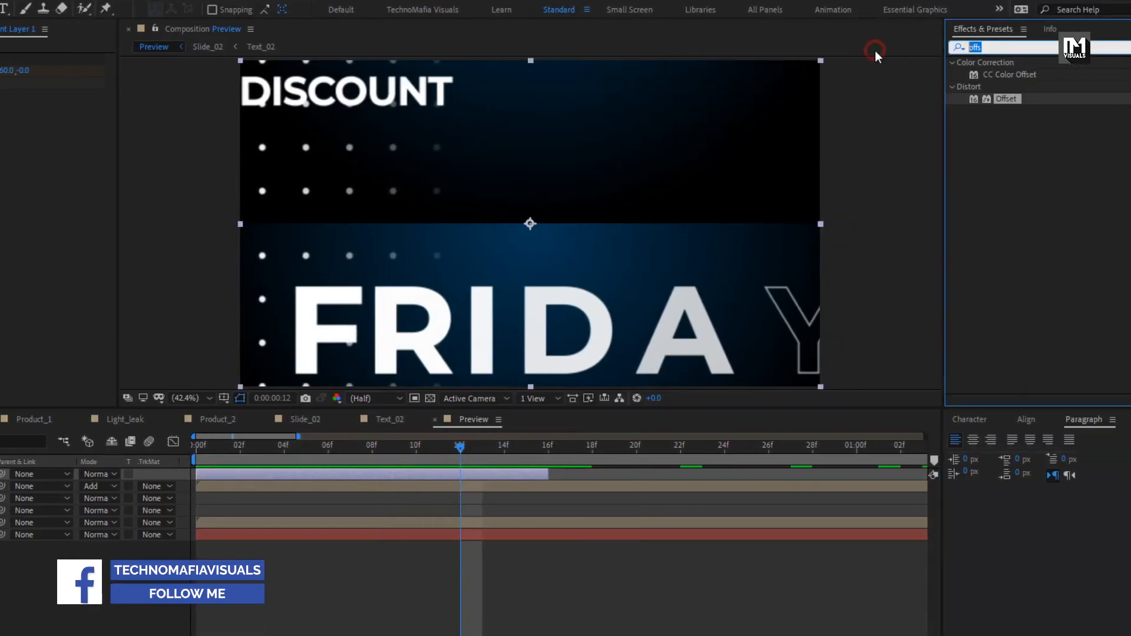
type("dire")
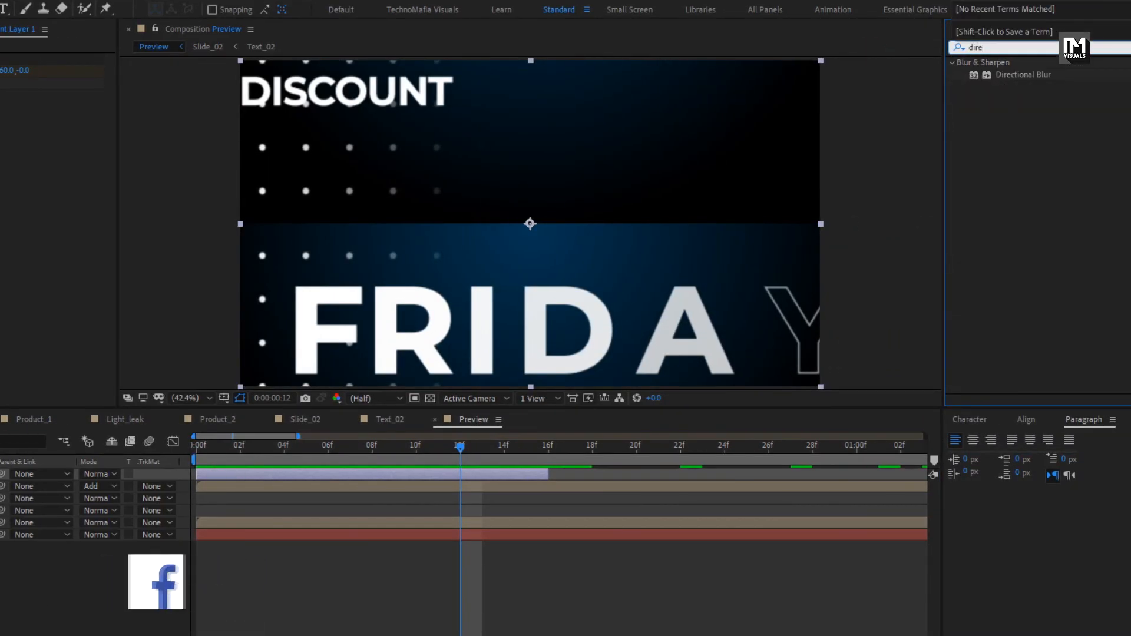
left_click_drag(1016, 75, 508, 187)
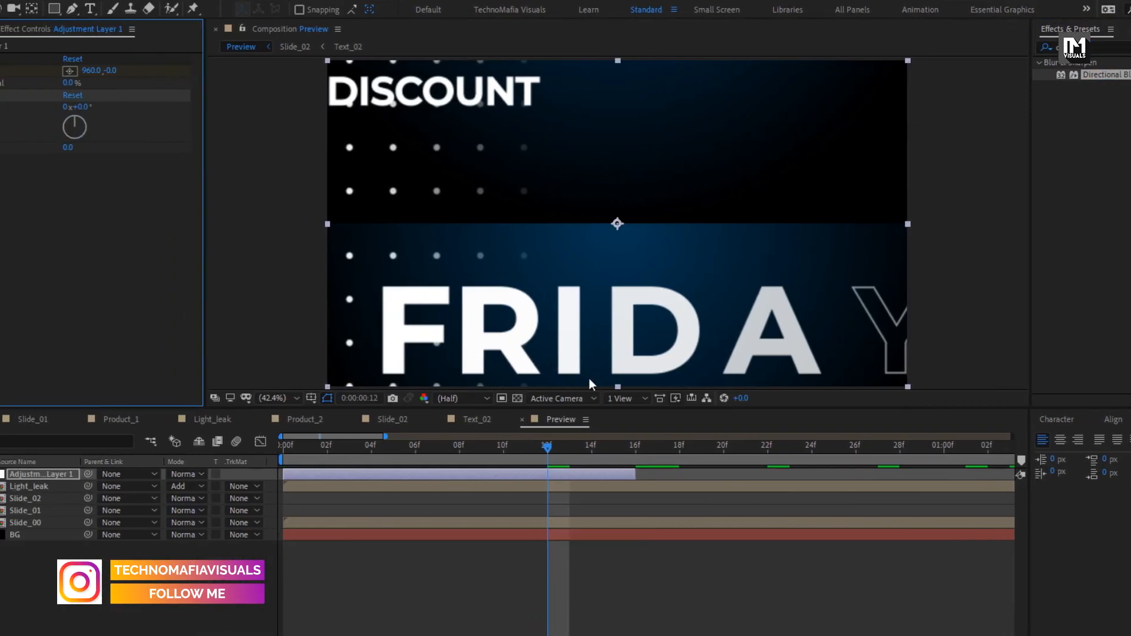
Keyframe the Directional Blur's Blur Length at 0 at 0:00:00:00, 200 at 0:00:00:08 and 0 at 0:00:00:16
left_click(546, 448)
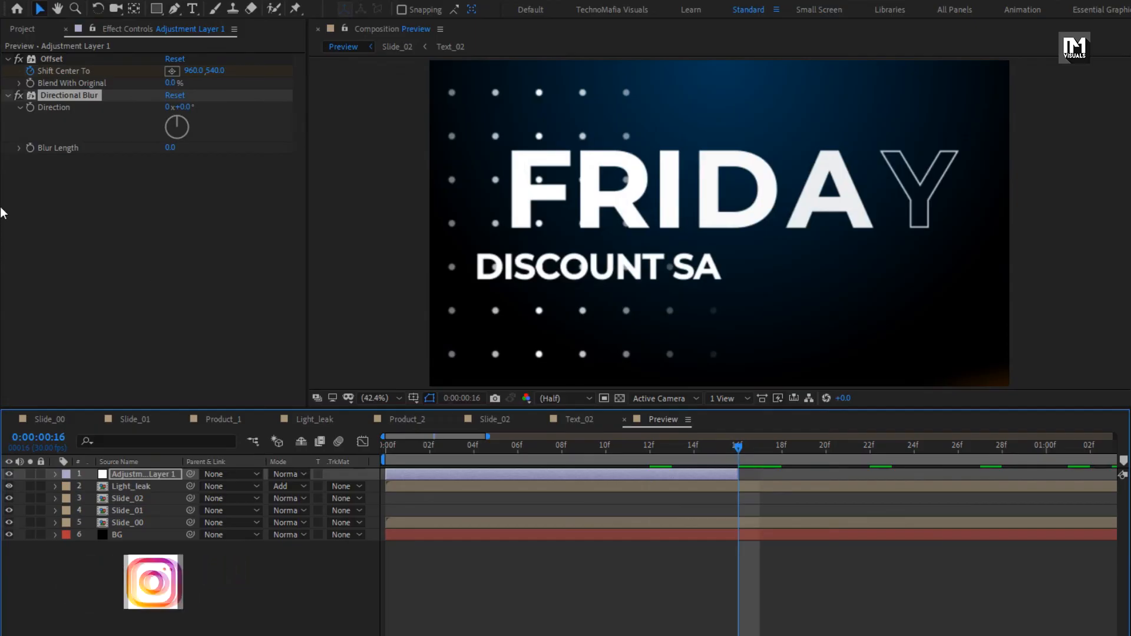
left_click(30, 149)
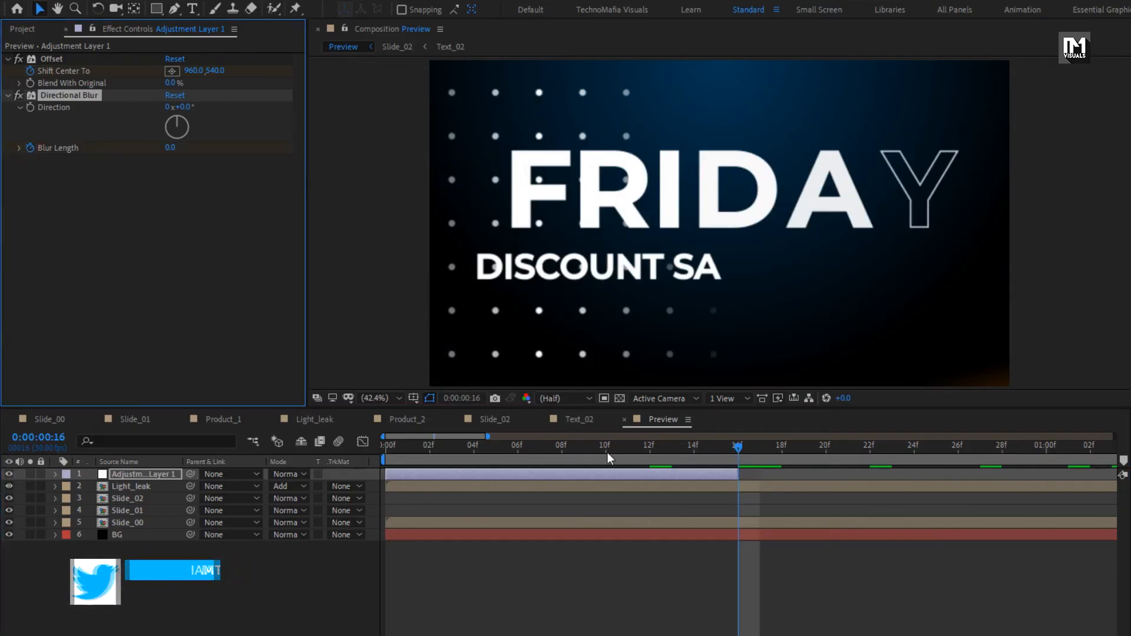
left_click_drag(607, 453, 564, 452)
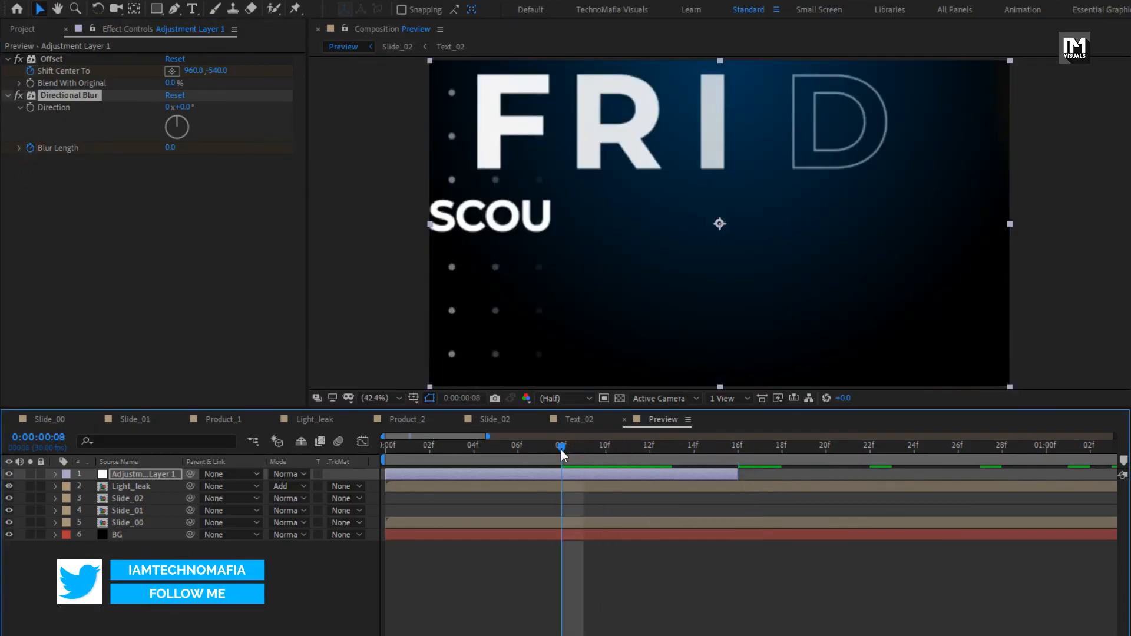
left_click(170, 148)
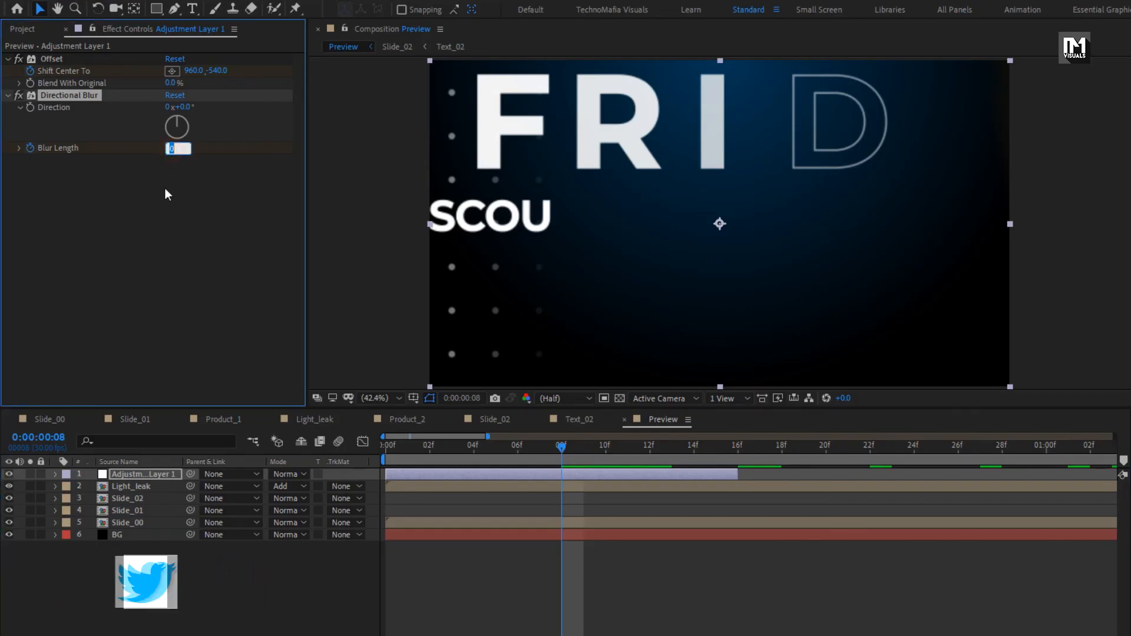
type("200")
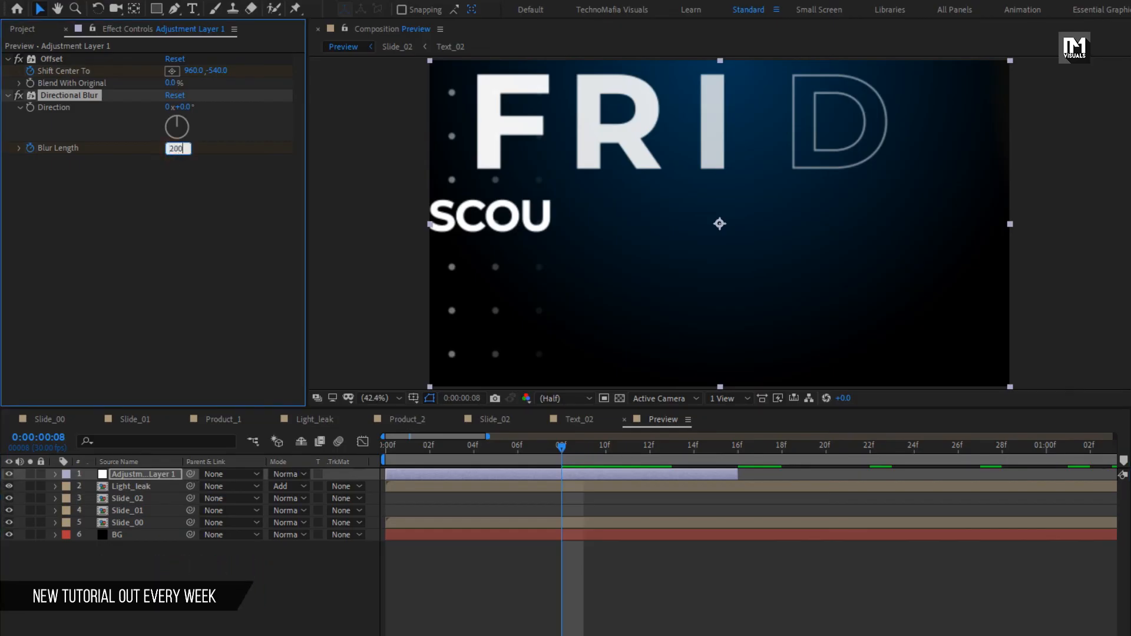
left_click_drag(562, 449, 384, 452)
left_click(175, 147)
type("0")
key("Return")
Apply Easy Ease to all Offset and Directional Blur keyframes of the adjustment layer and scrub through the transition
key("u")
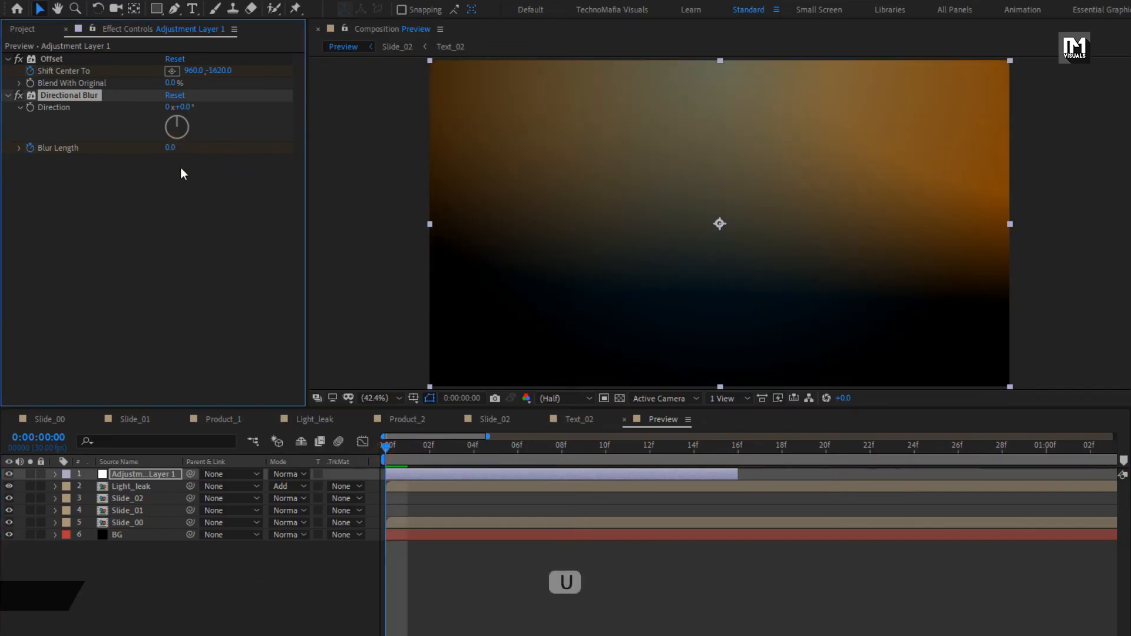
left_click(148, 478)
key("u")
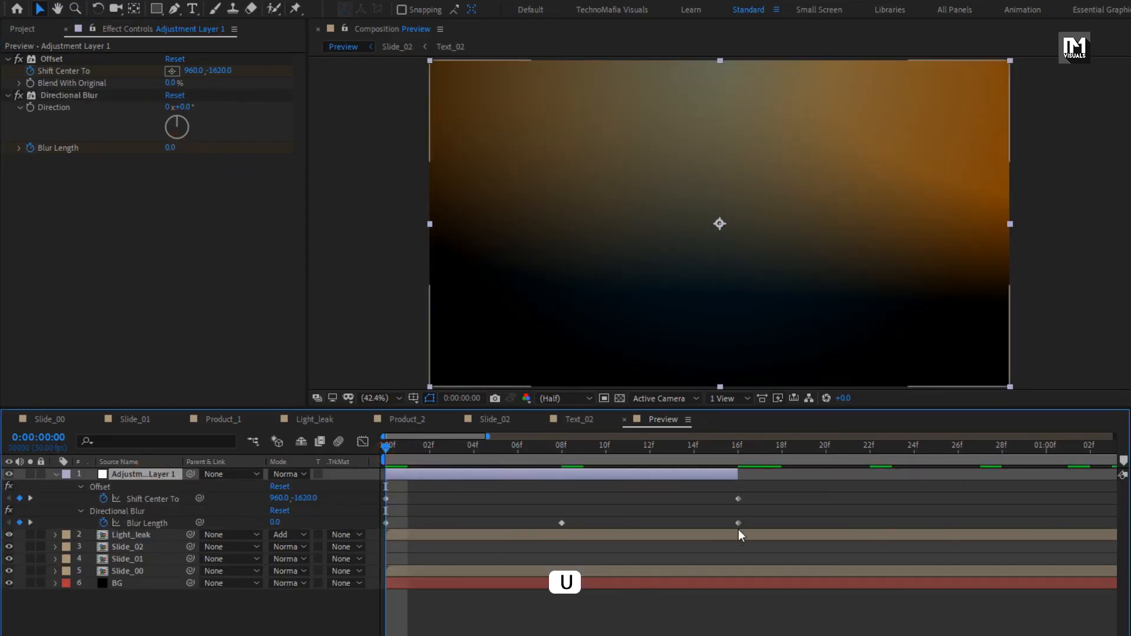
left_click_drag(753, 494, 381, 528)
right_click(386, 522)
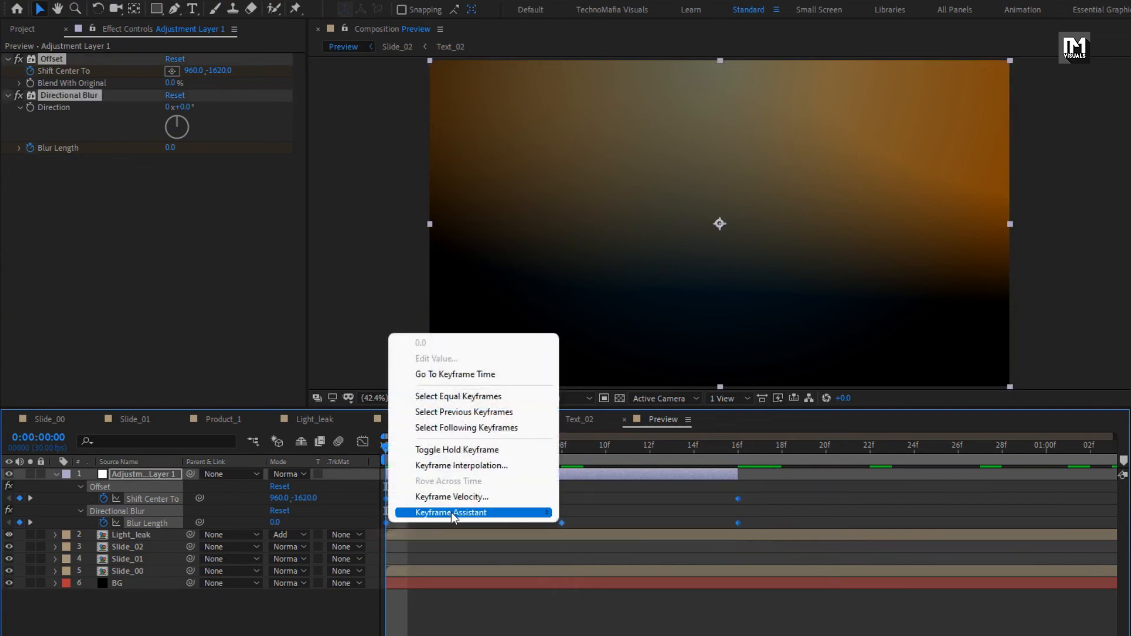
mouse_move(455, 513)
left_click(586, 557)
left_click(613, 519)
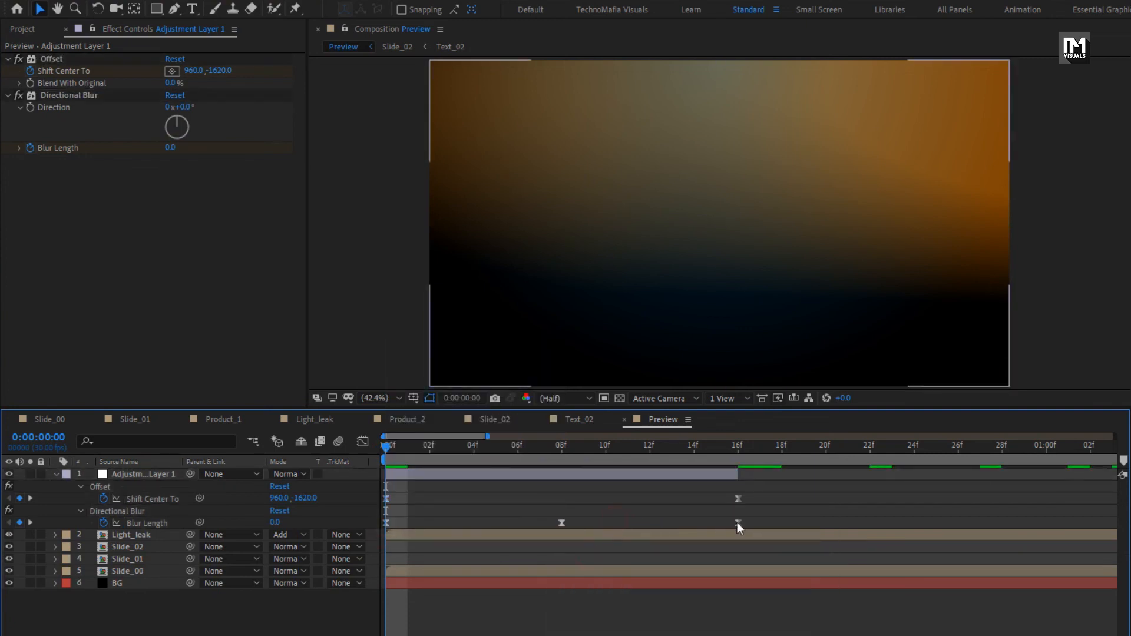
left_click_drag(406, 454, 602, 451)
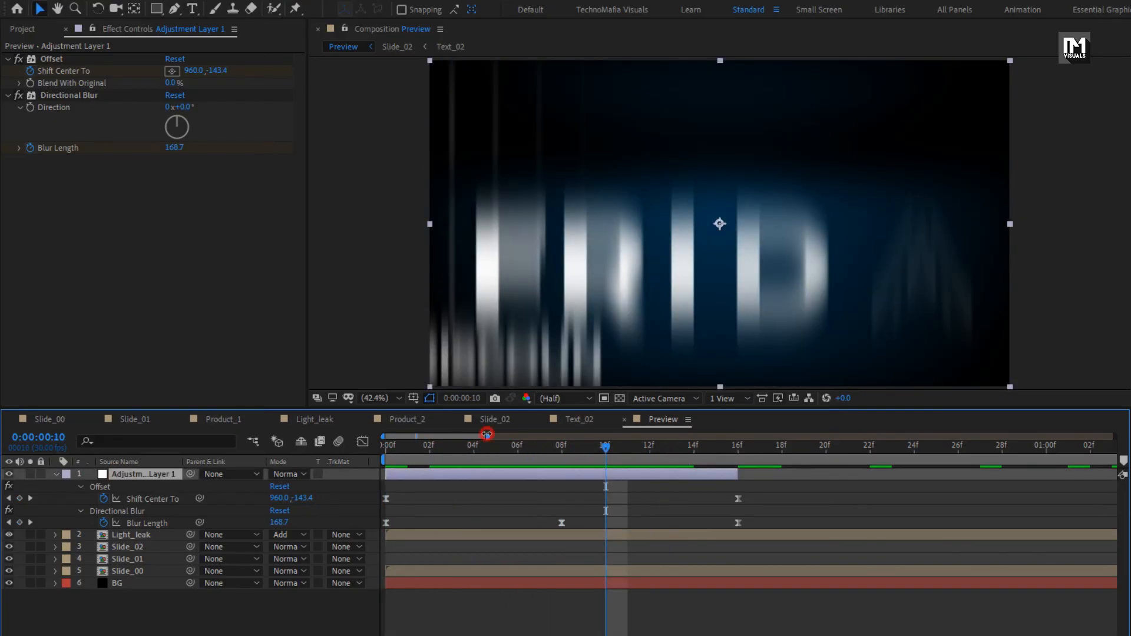
Move the adjustment layer along the timeline so its middle keyframe sits at 0:00:04:15, where Slide_02 starts
left_click_drag(487, 434, 881, 436)
left_click_drag(417, 471, 977, 471)
left_click(987, 448)
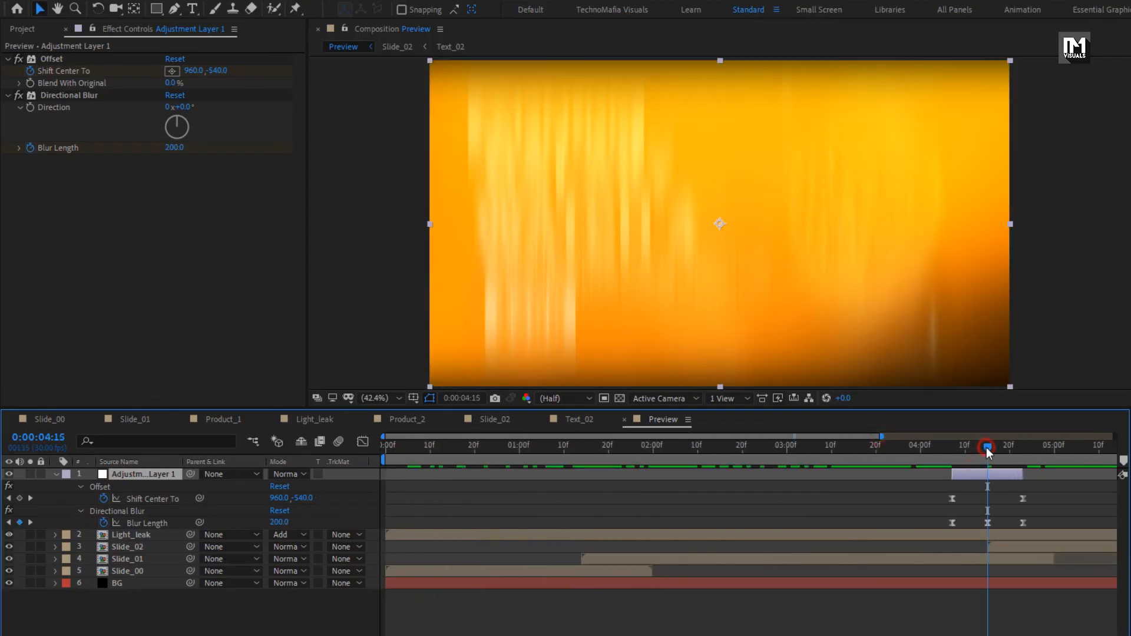
Trim the end of Slide_01 to 0:00:04:15, where Slide_02 starts
key("equal")
key("equal")
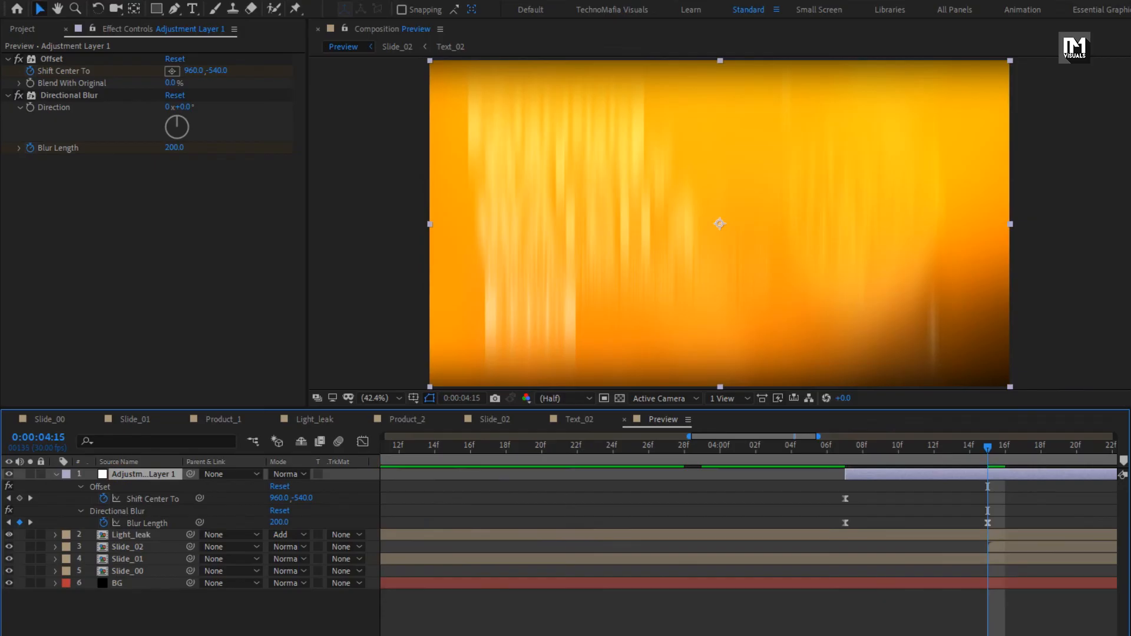
left_click_drag(944, 510, 680, 509)
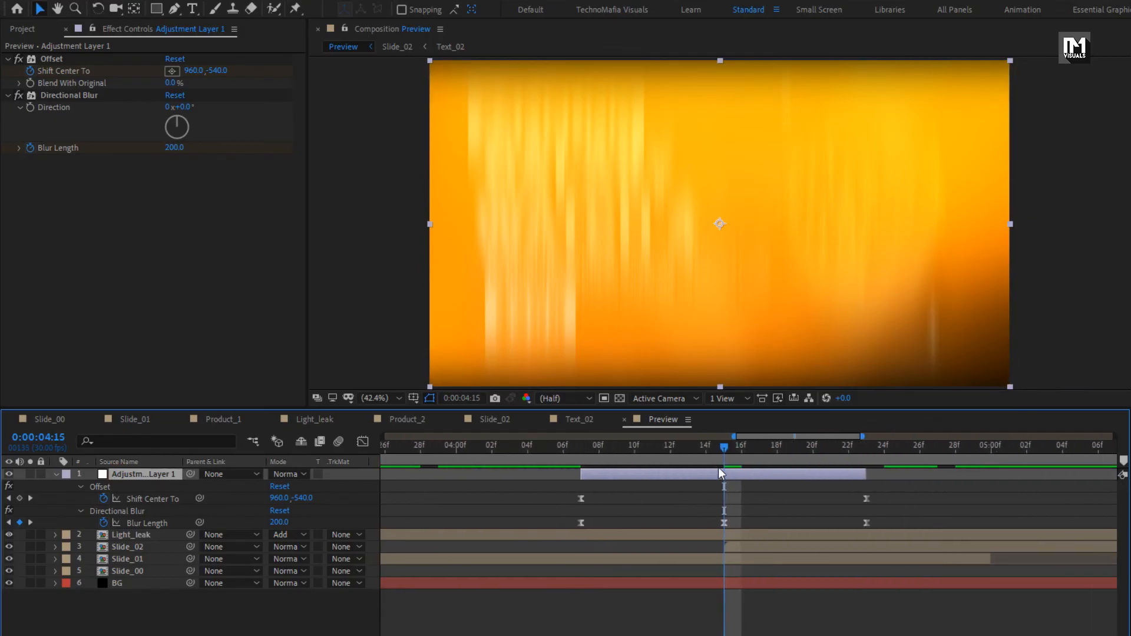
left_click_drag(726, 448, 871, 457)
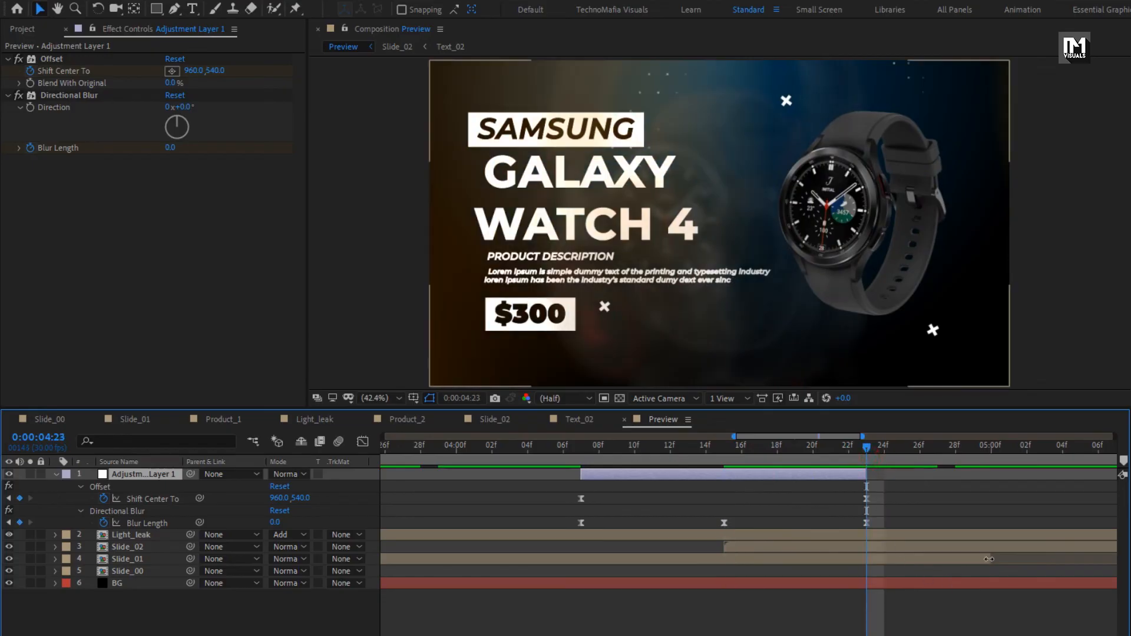
left_click_drag(989, 559, 813, 561)
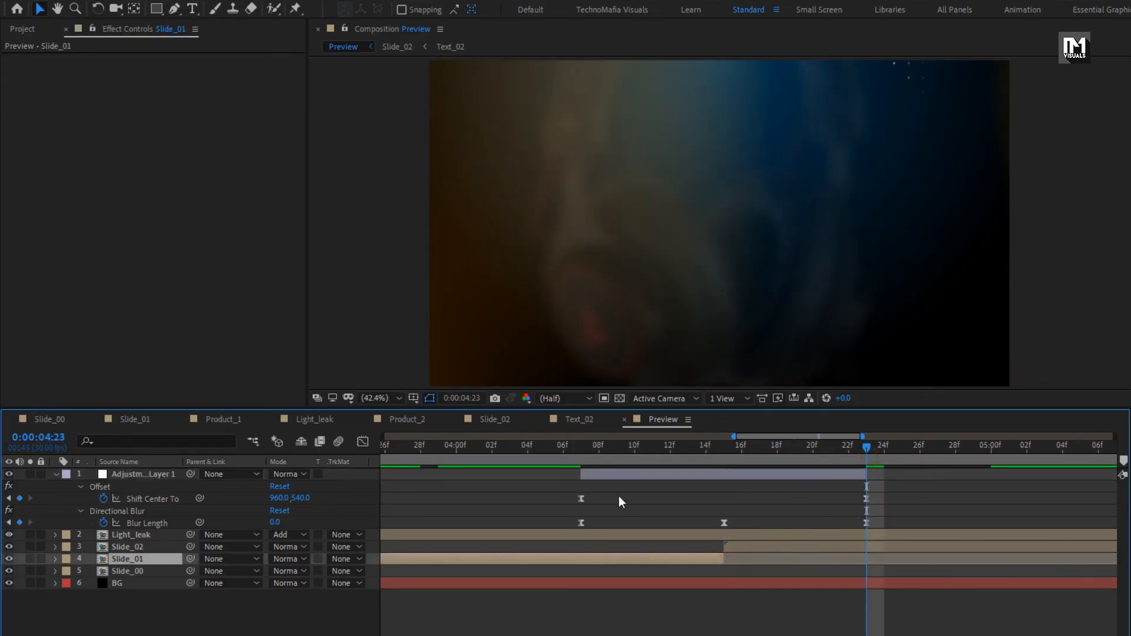
Scrub through the Preview composition to examine the transition from Slide_01 to Slide_02 and the headphone slide's animation
left_click_drag(581, 447, 959, 456)
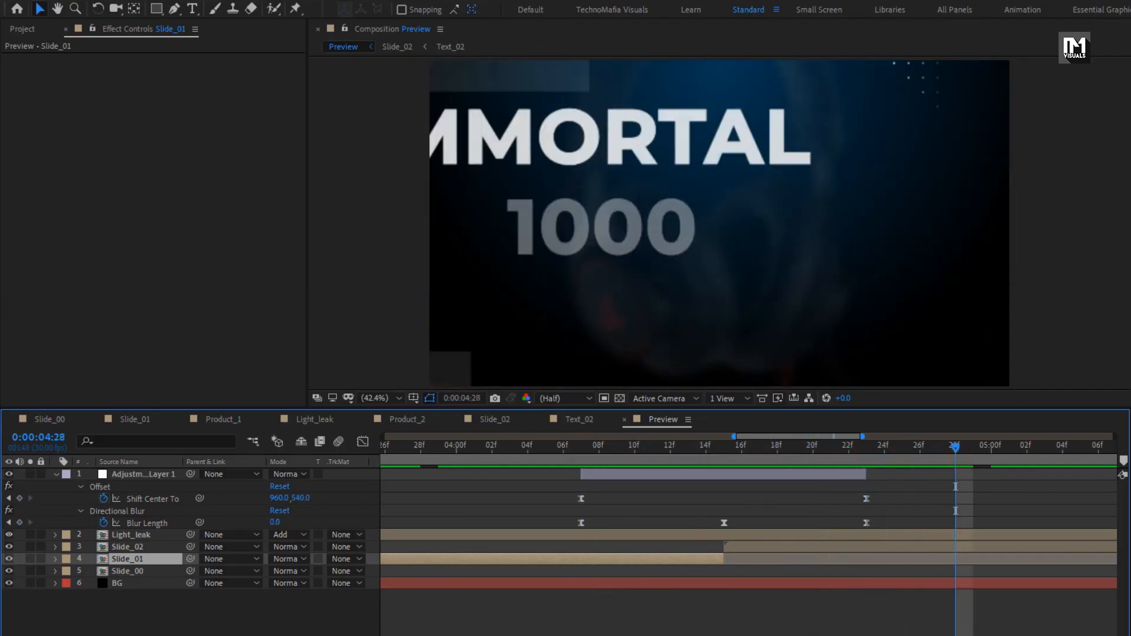
key("minus")
key("minus")
key("minus")
key("minus")
key("minus")
key("minus")
left_click_drag(766, 450, 973, 440)
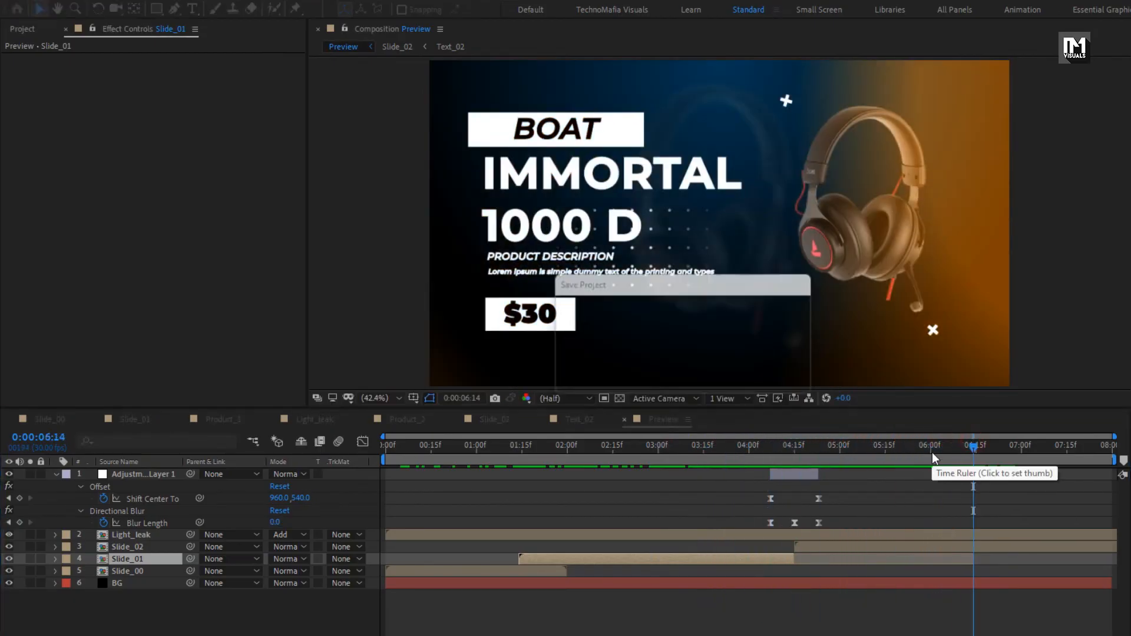
left_click_drag(773, 446, 861, 445)
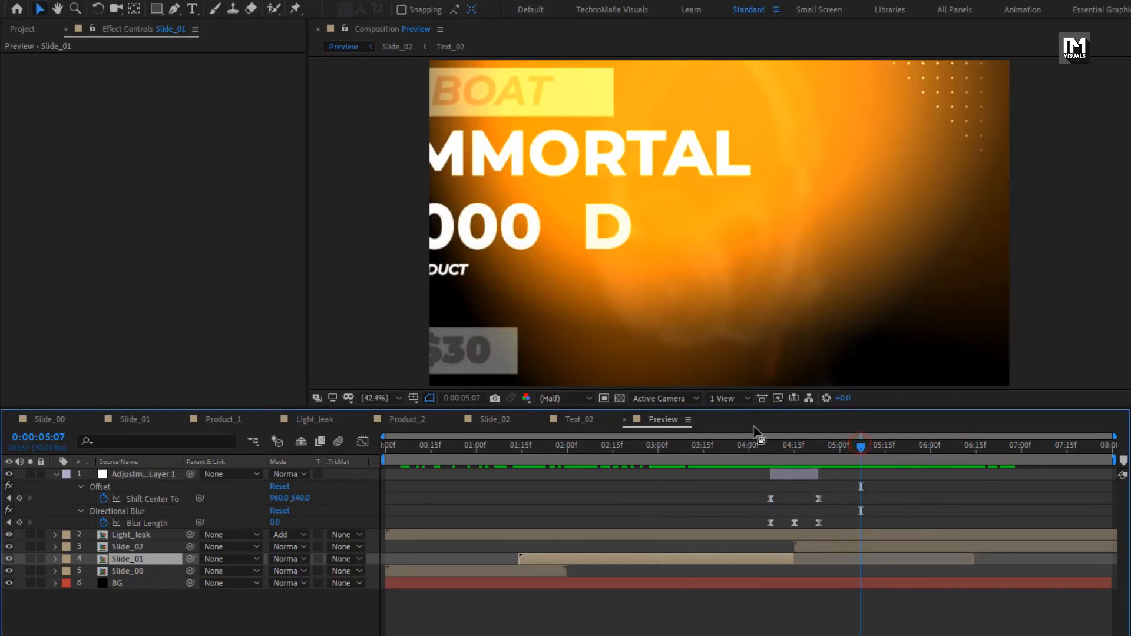
Collapse the adjustment layer's properties and enable motion blur for the Preview composition
left_click(57, 474)
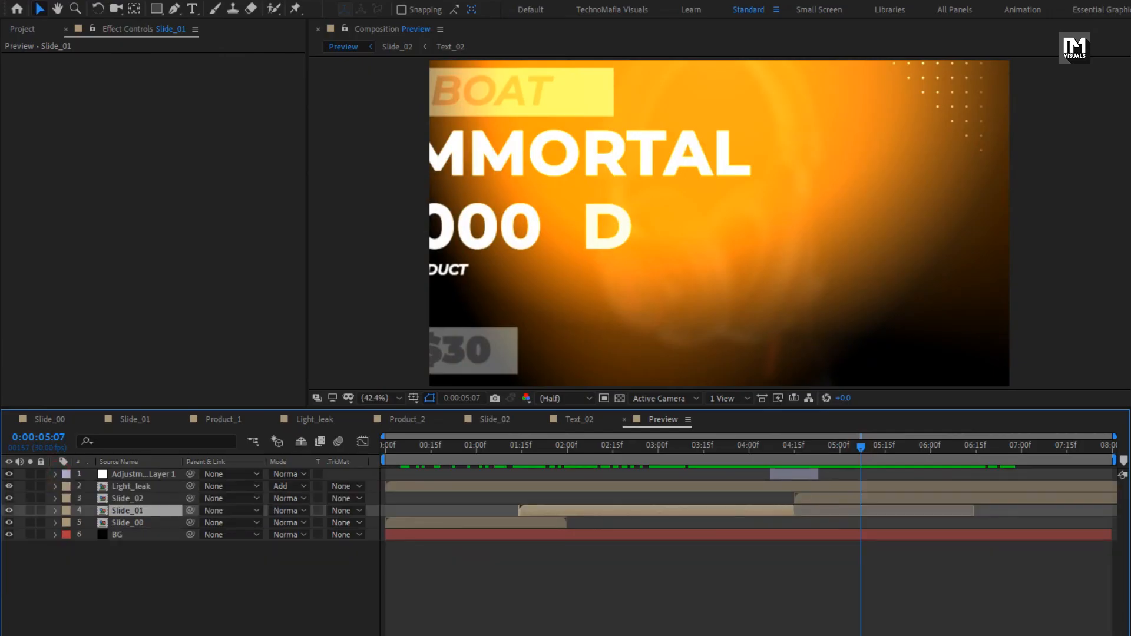
left_click(339, 442)
left_click(832, 455)
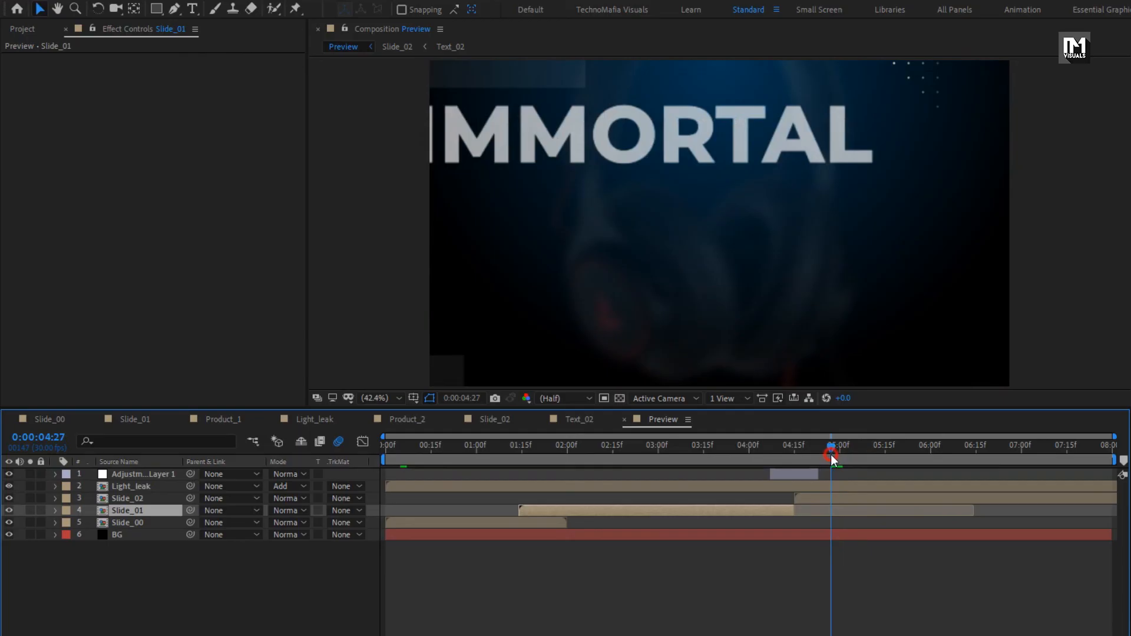
In Text_02, enable motion blur on the IMMORTAL 1000 D, product Description and Lorem ipsum text layers and scrub the animation
left_click(217, 420)
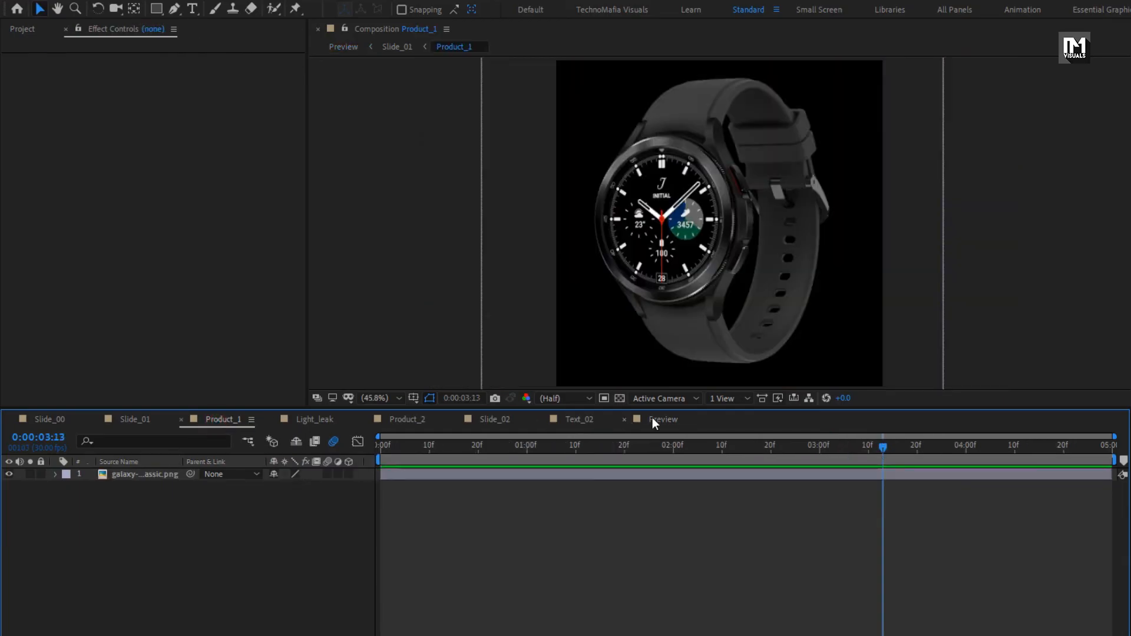
left_click(578, 420)
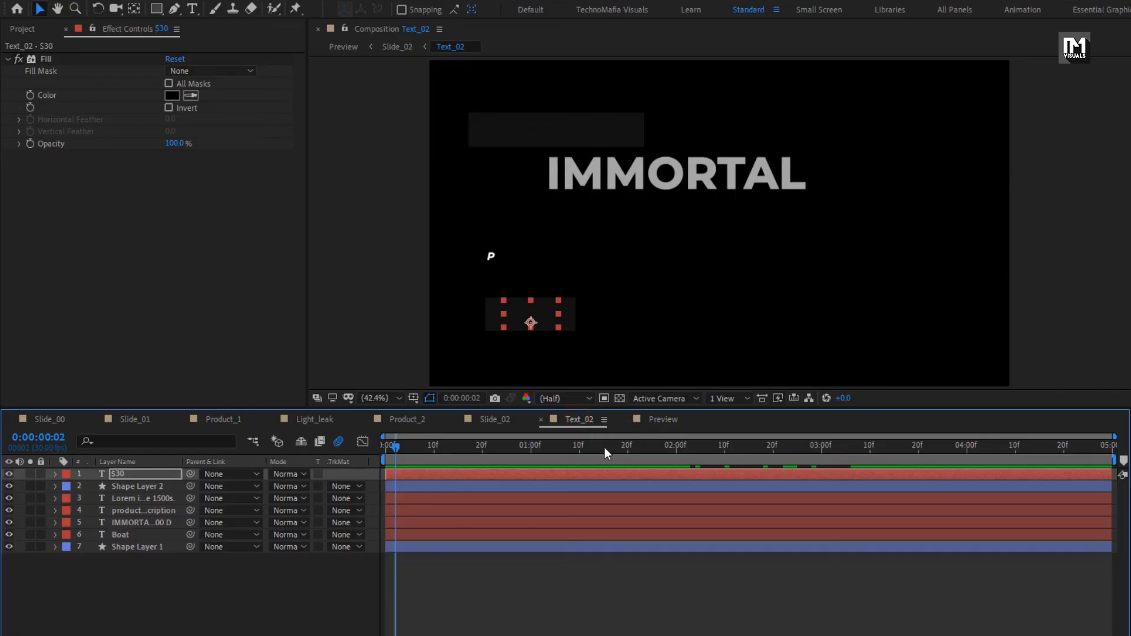
left_click(666, 446)
key("F4")
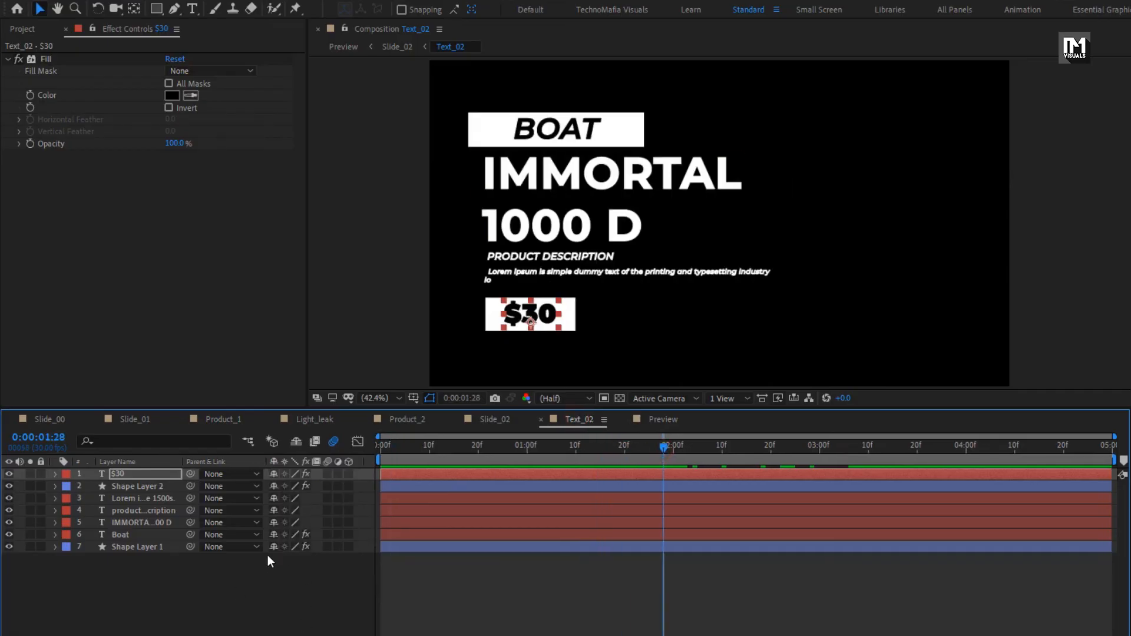
left_click(129, 539)
left_click(160, 523)
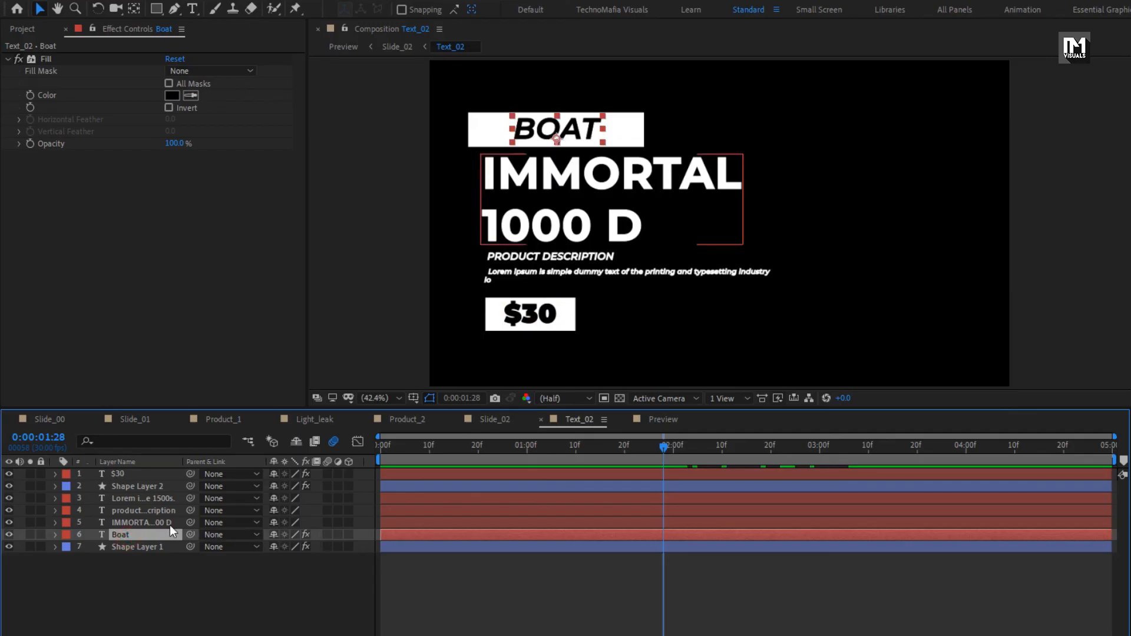
left_click(327, 522)
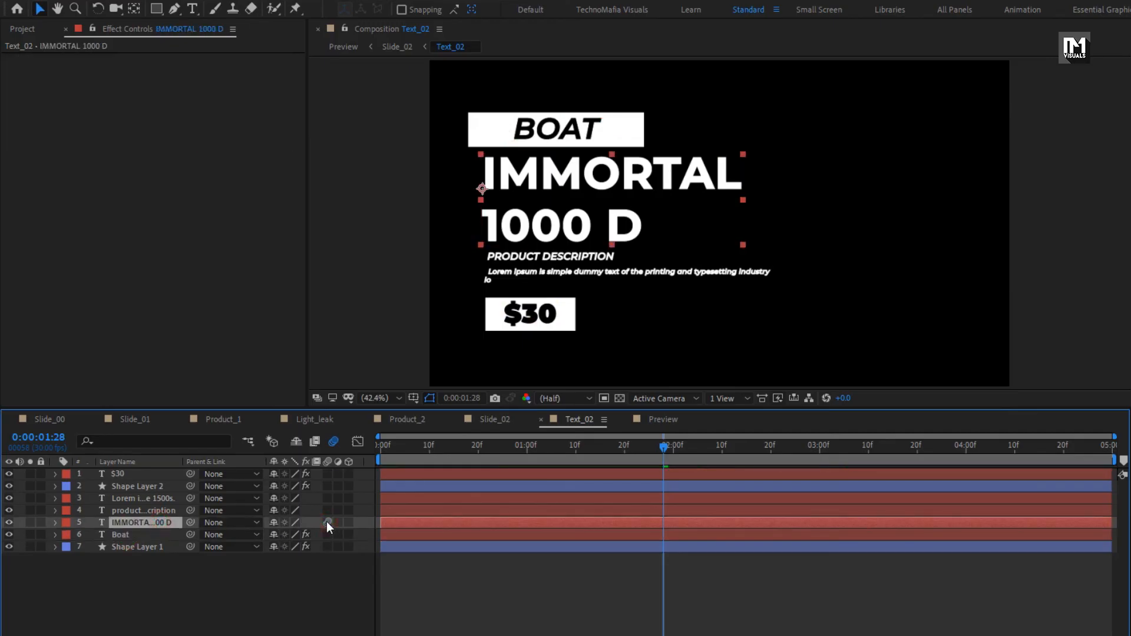
mouse_move(422, 456)
left_mouse_down()
mouse_move(458, 454)
mouse_move(390, 447)
mouse_move(424, 447)
left_mouse_up()
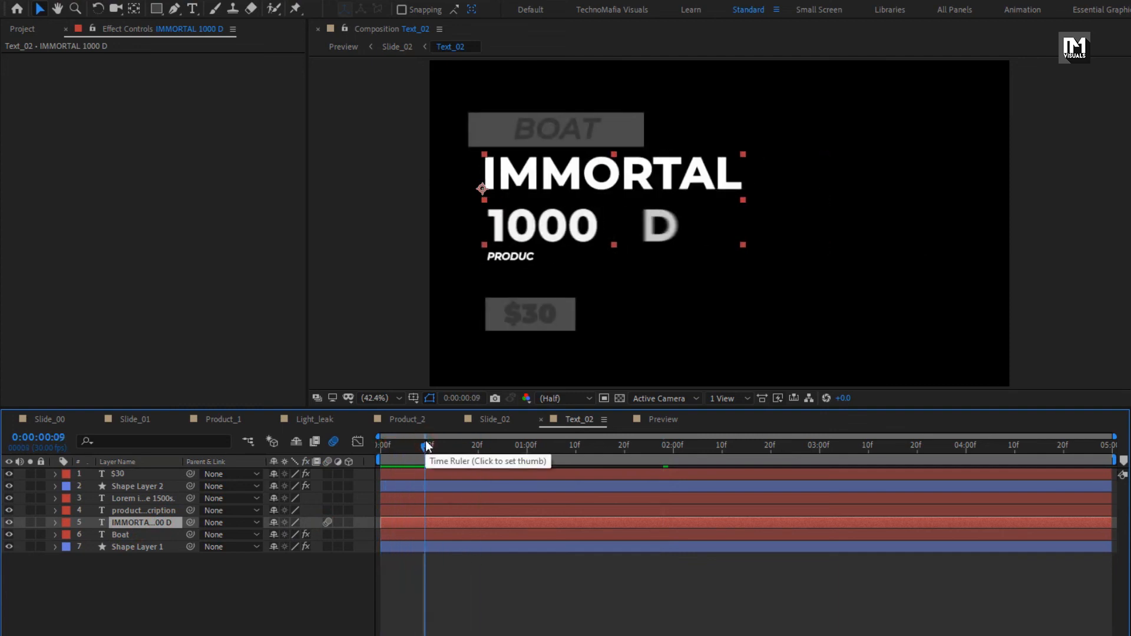
left_click(156, 510)
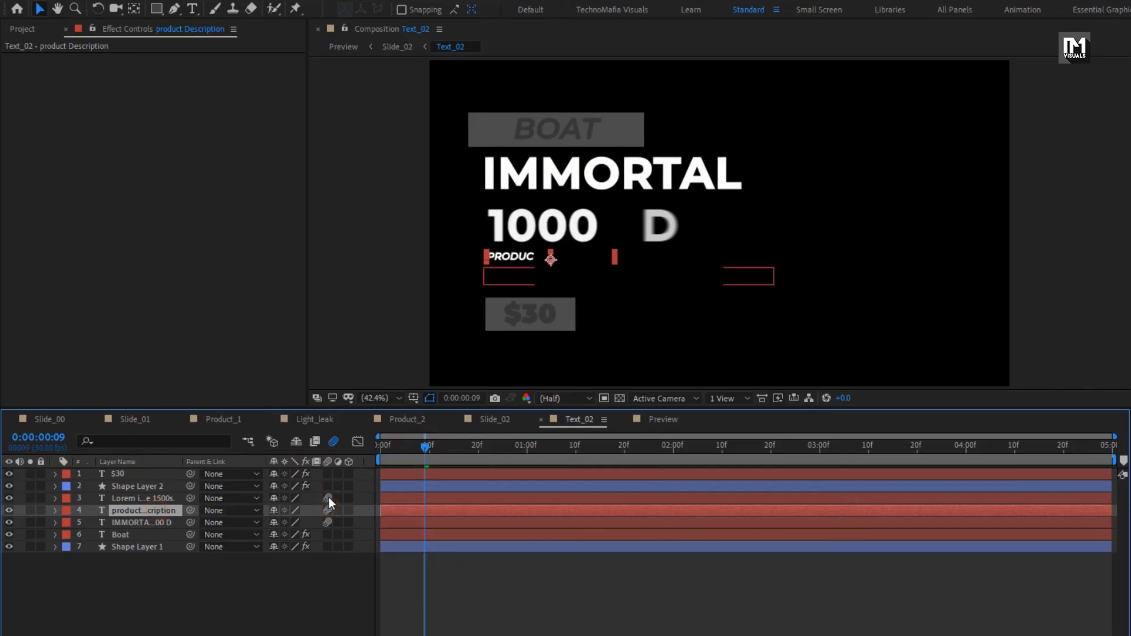
mouse_move(425, 447)
left_mouse_down()
mouse_move(498, 449)
mouse_move(436, 457)
left_mouse_up()
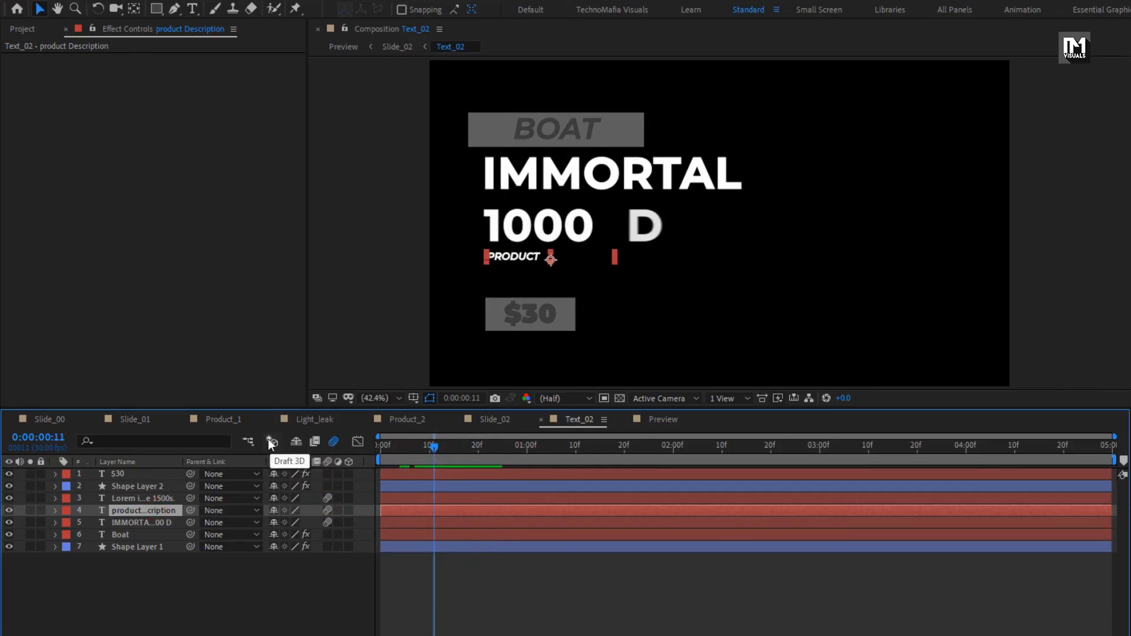
Open Text_01 from Slide_01 and enable motion blur on its GALAXY WATCH 4, product description and Lorem ipsum text layers
left_click(217, 426)
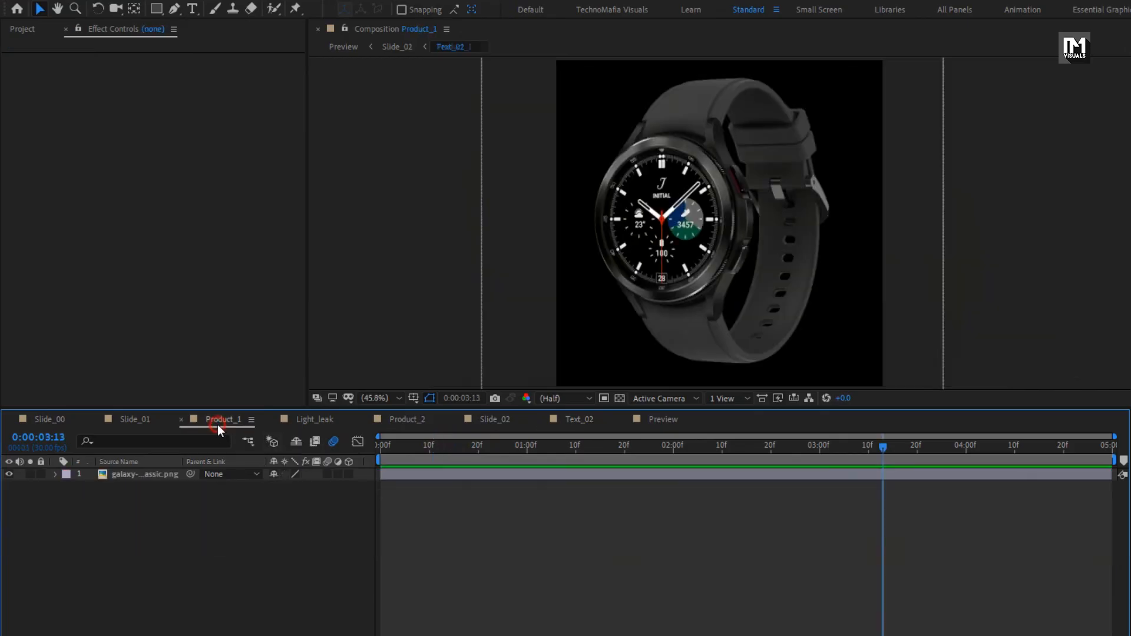
left_click(134, 419)
left_click(139, 583)
double_click(139, 585)
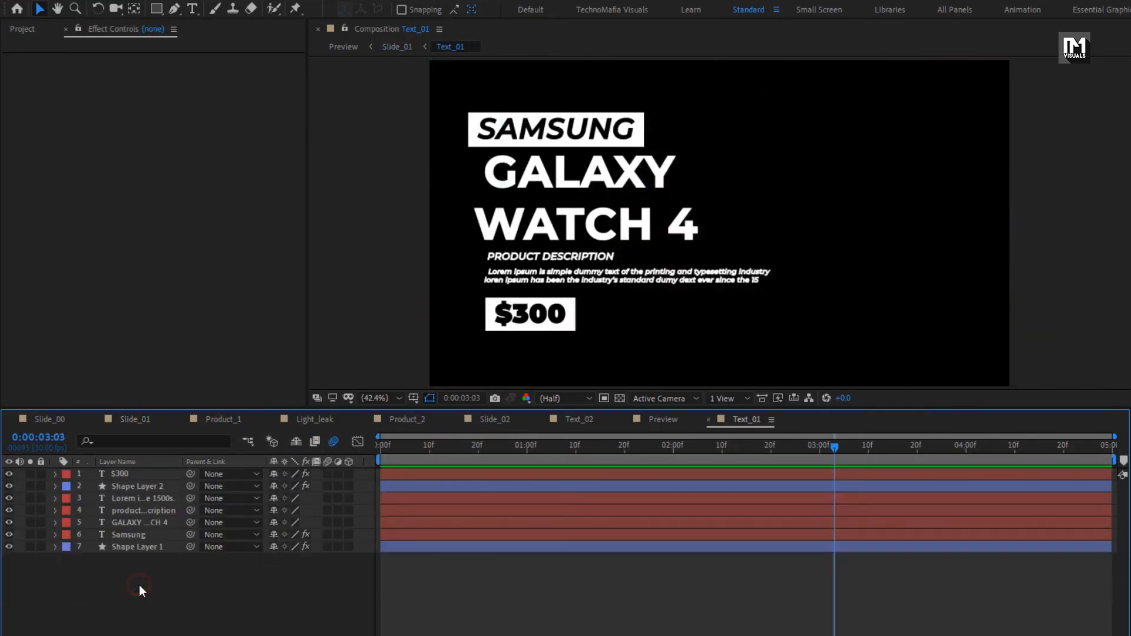
left_click(149, 533)
left_click(171, 523)
left_click(327, 511)
left_click(327, 499)
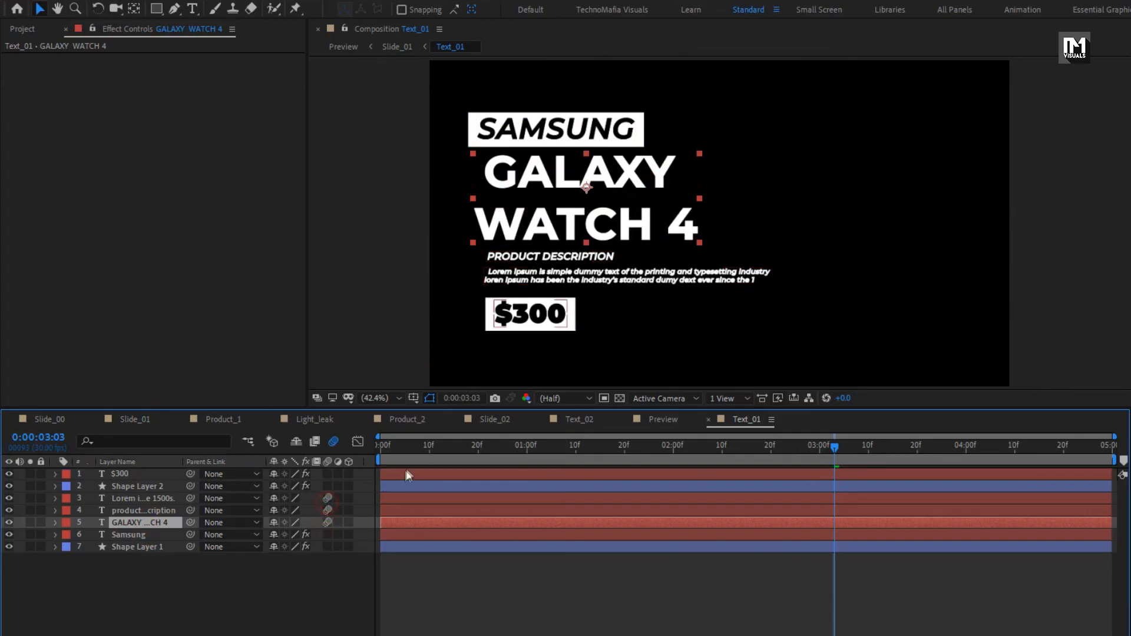
left_click_drag(413, 454, 833, 452)
Return to the Preview composition's start and create a black 1920 x 1080 px solid named Frame
left_click(660, 418)
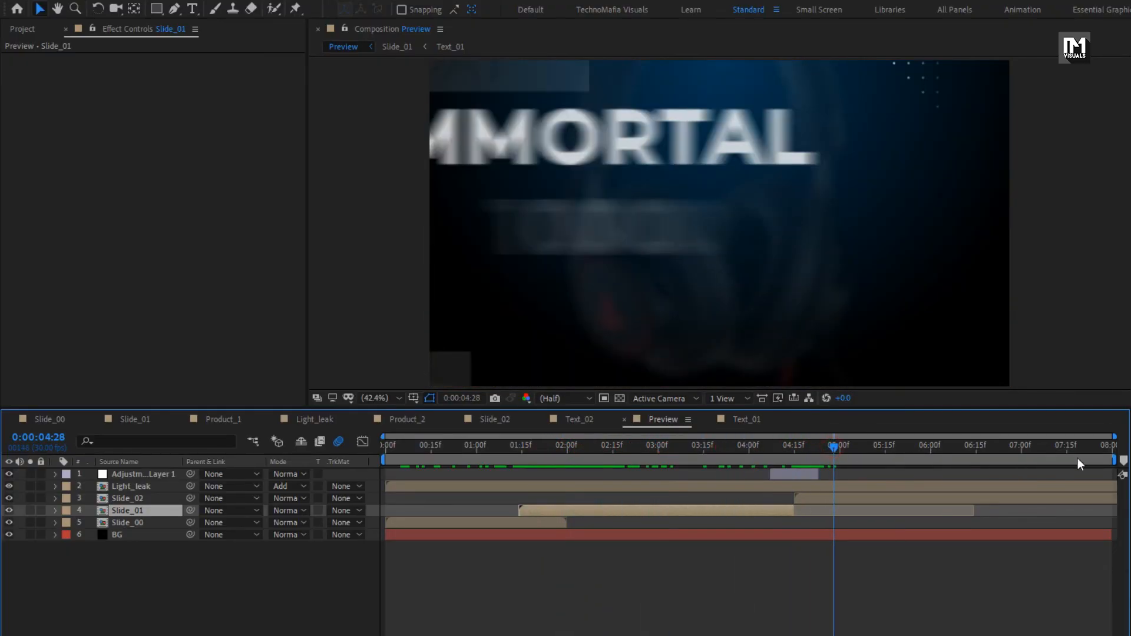
left_click(383, 446)
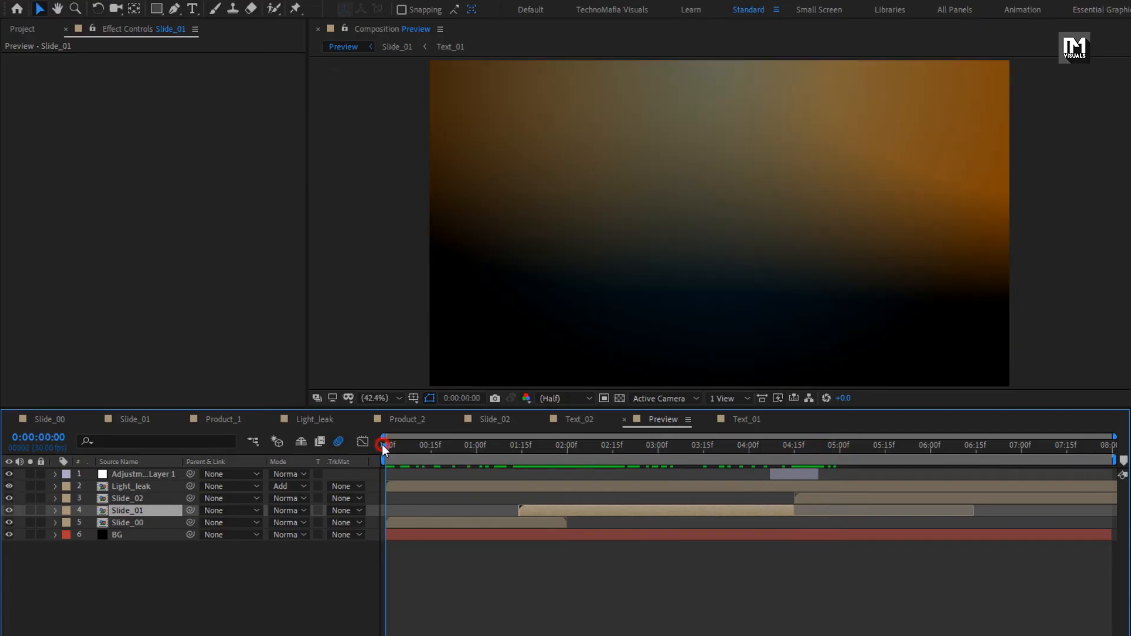
left_click(157, 564)
right_click(164, 563)
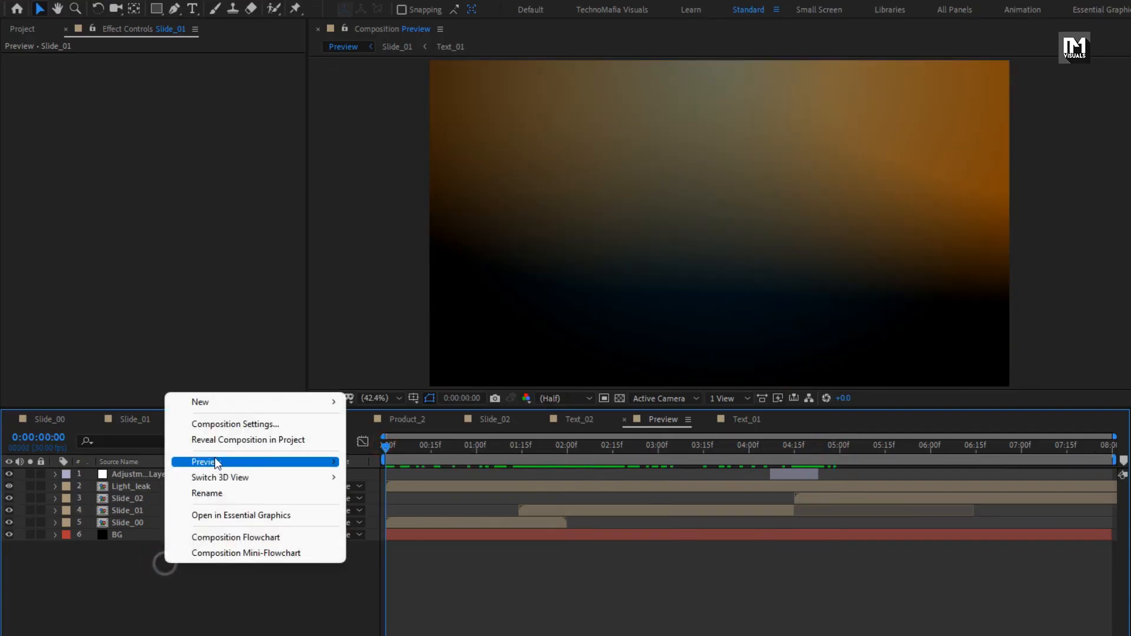
mouse_move(219, 403)
left_click(399, 439)
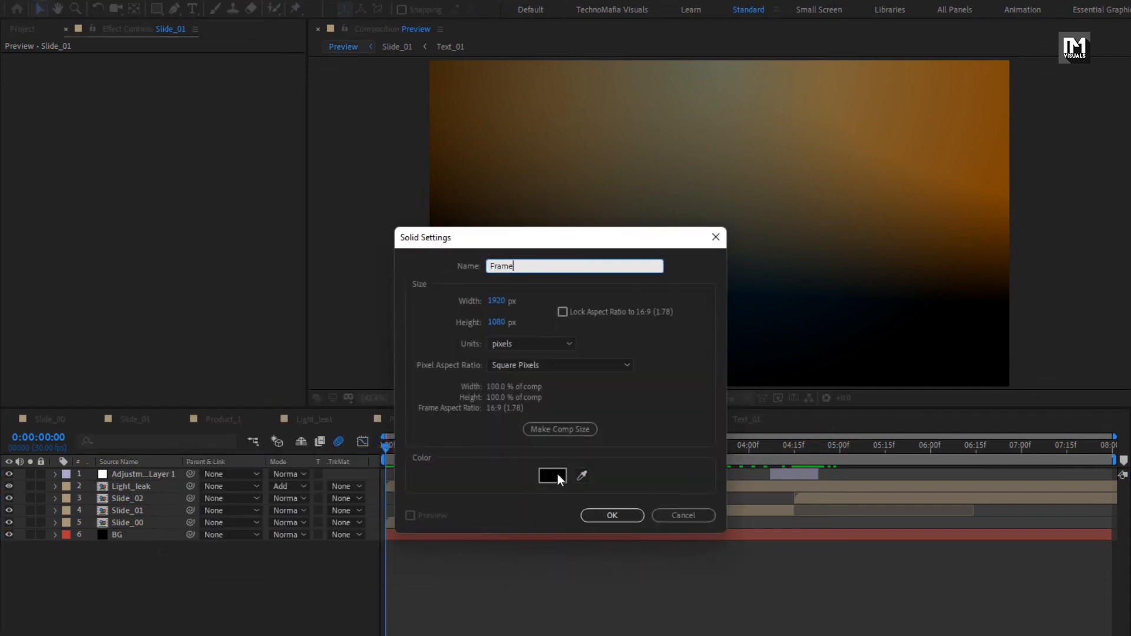
type("Frame")
left_click(595, 512)
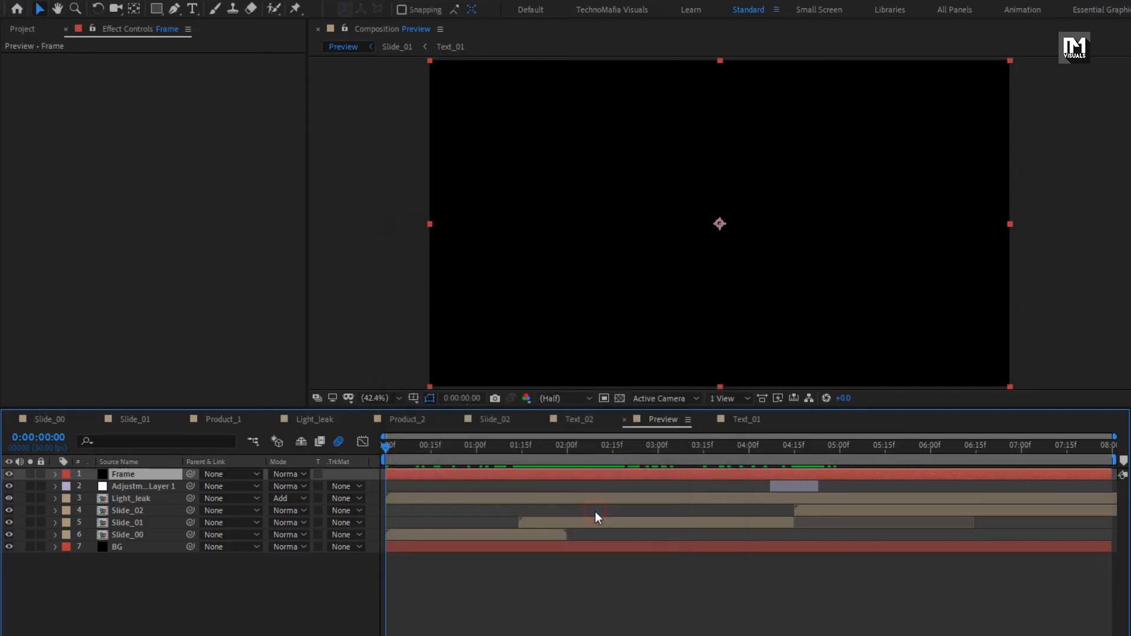
Add a full-size rectangular mask to Frame and set its bounding box to Top 10 and Bottom 90 in % of source
double_click(156, 9)
left_click(80, 498)
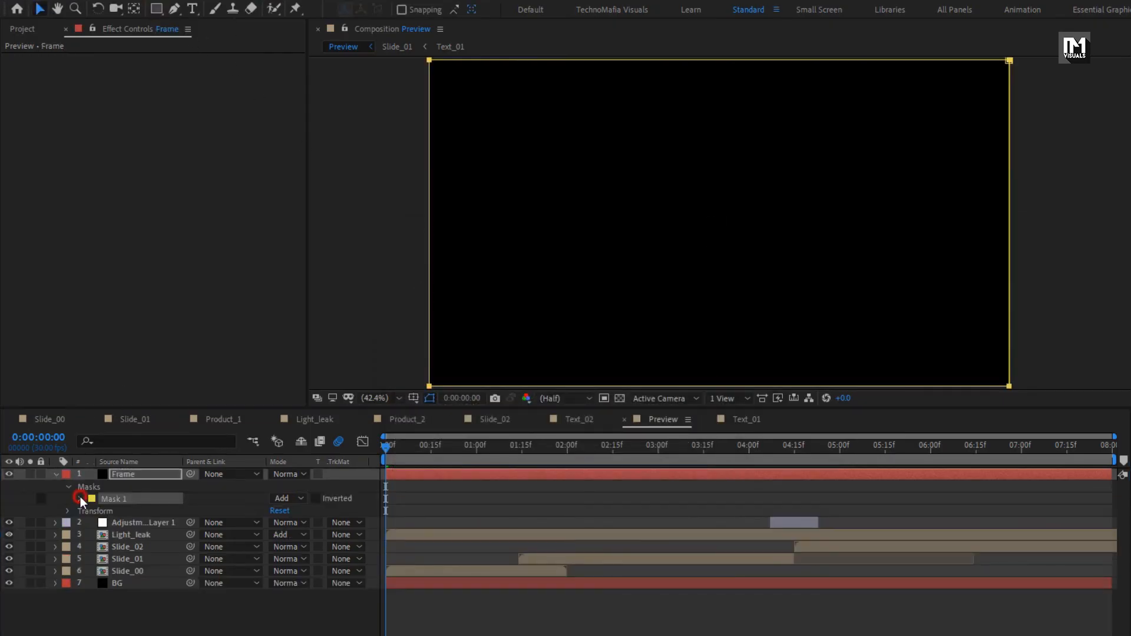
left_click(277, 519)
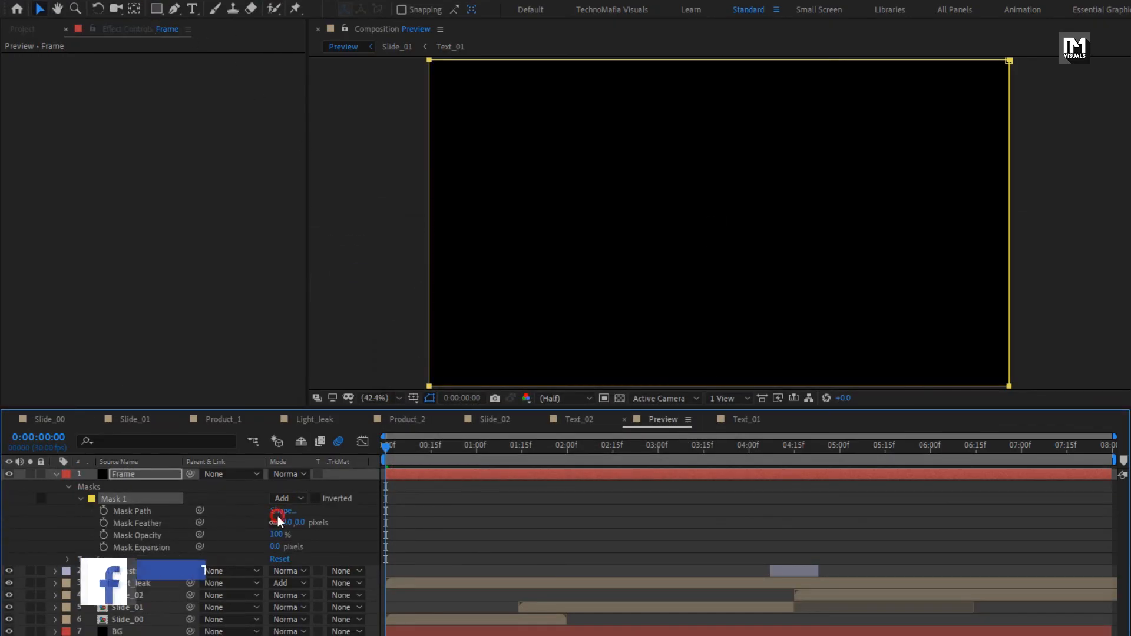
left_click(412, 315)
left_click(415, 374)
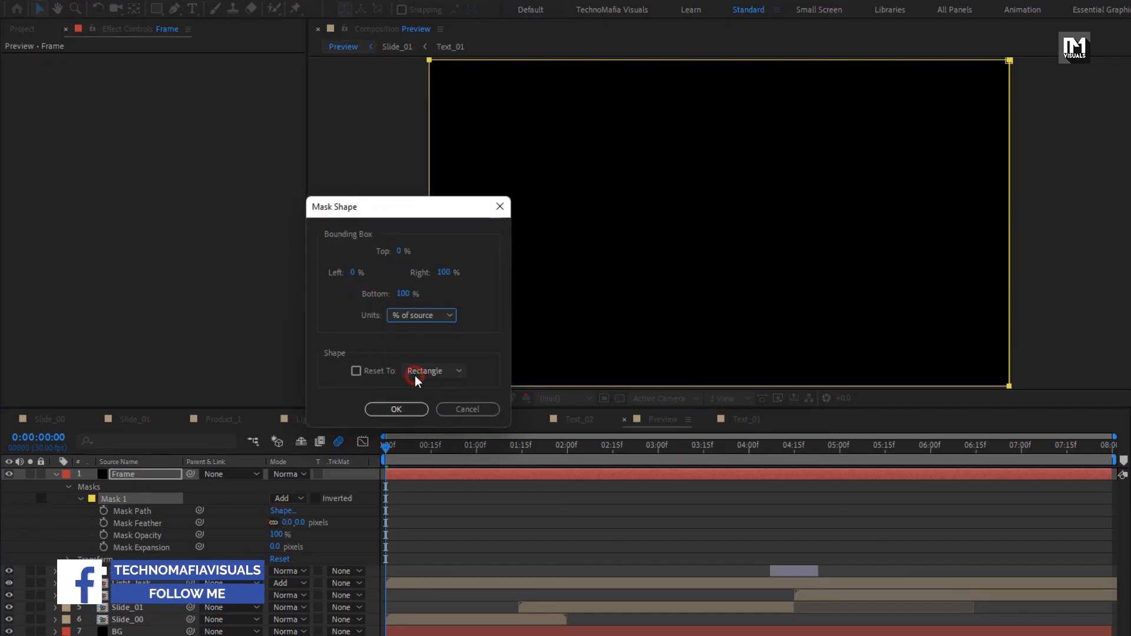
left_click(399, 251)
type("10")
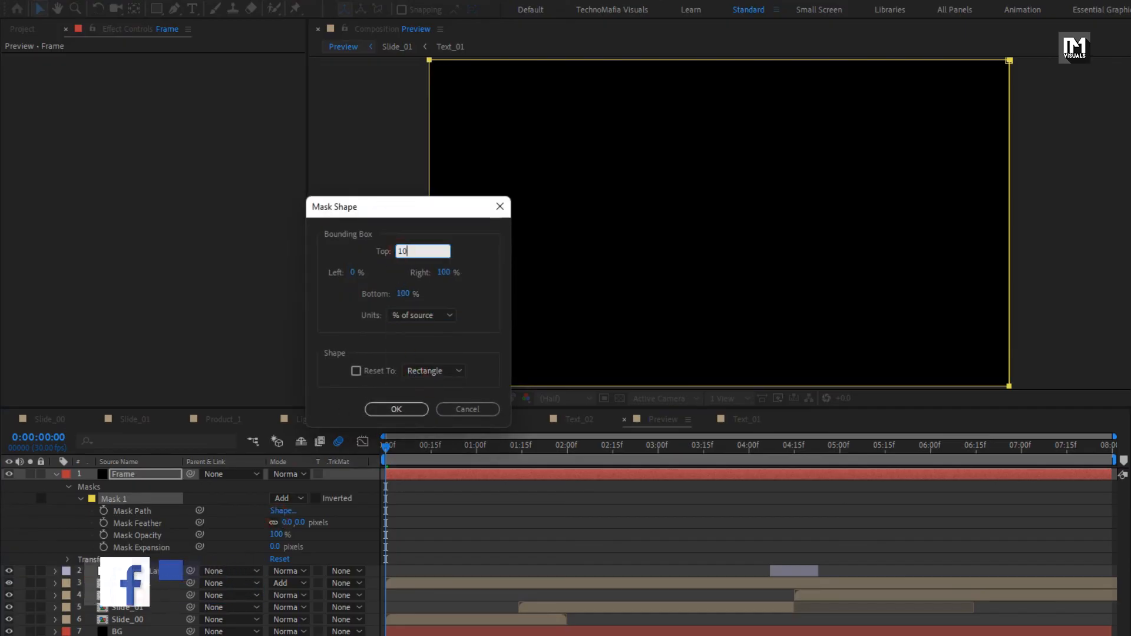
left_click(399, 296)
type("90")
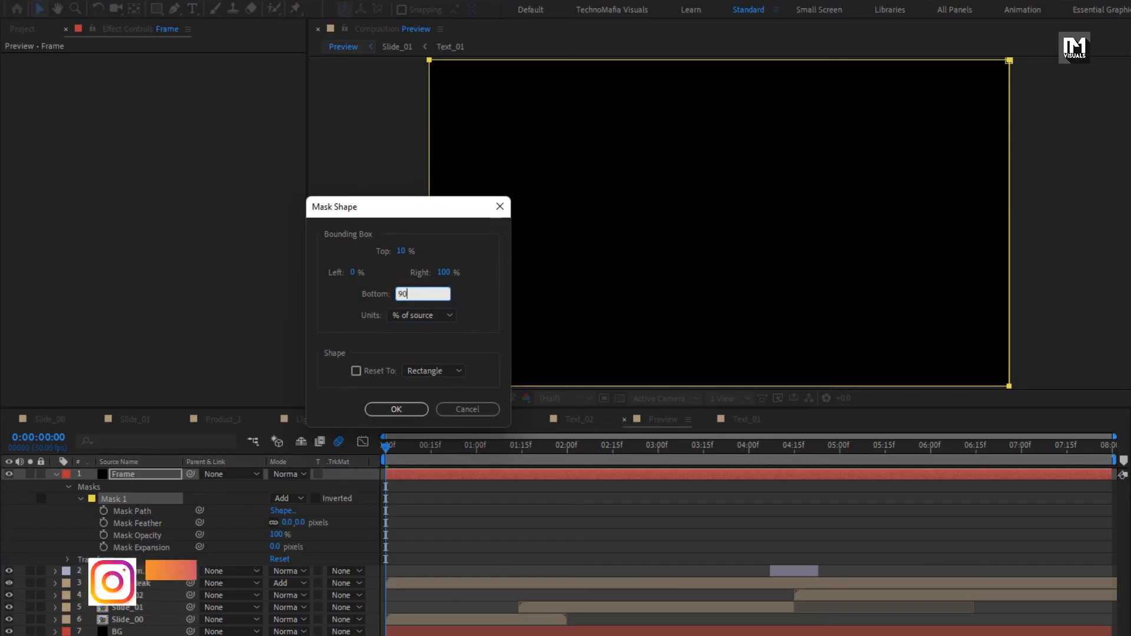
left_click(396, 408)
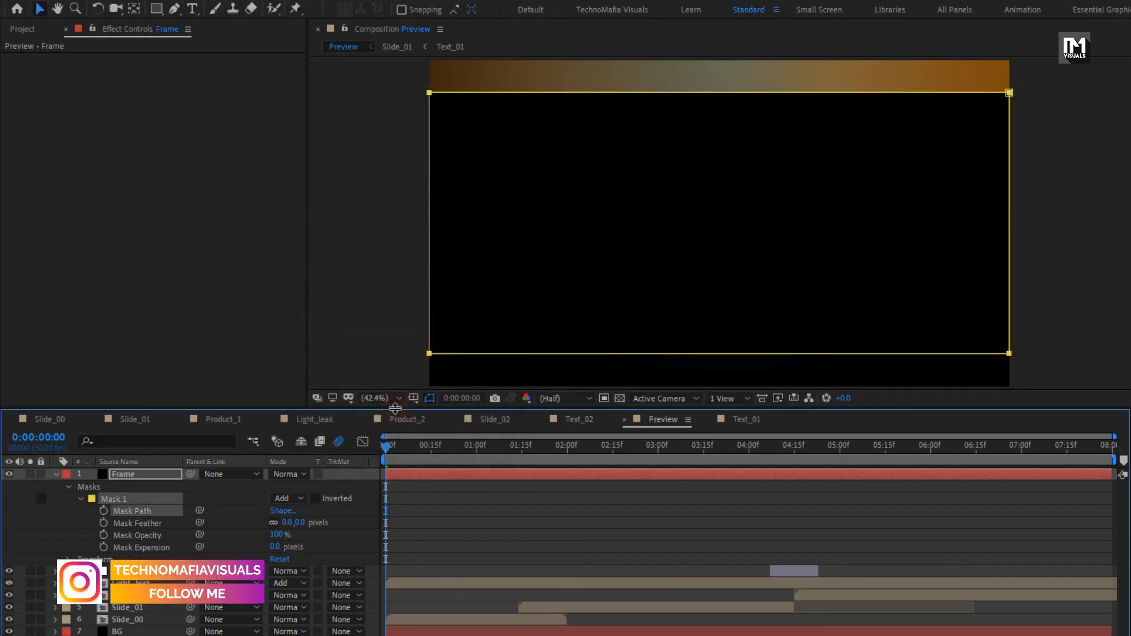
Invert the Frame layer's mask to form letterbox bars, collapse its properties and play the composition from the start
left_click(316, 499)
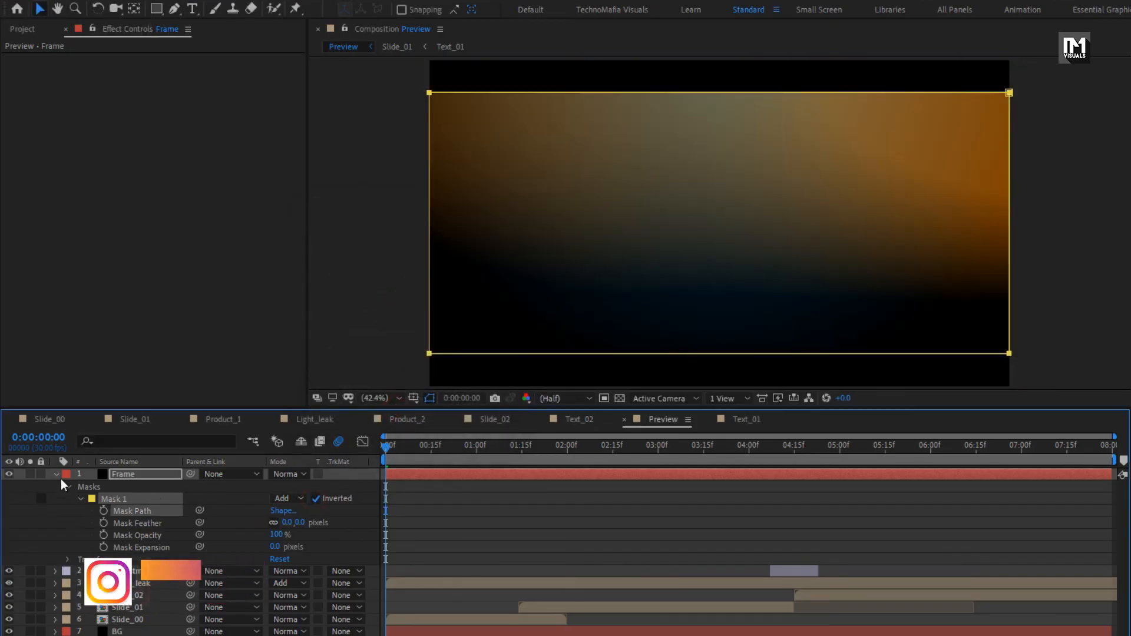
left_click(56, 474)
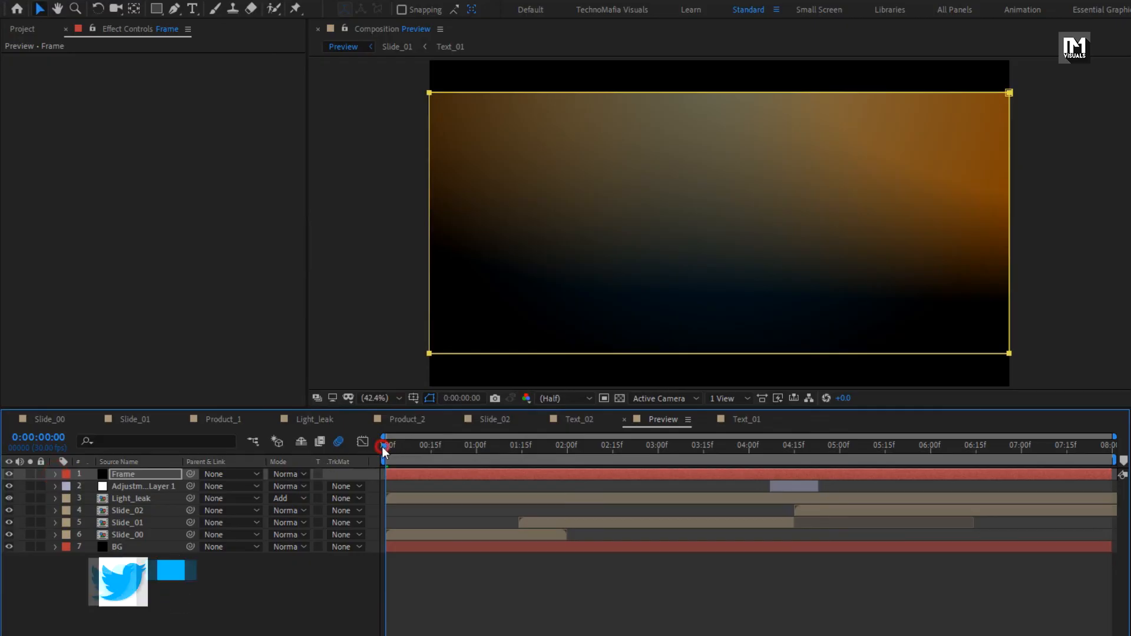
key("space")
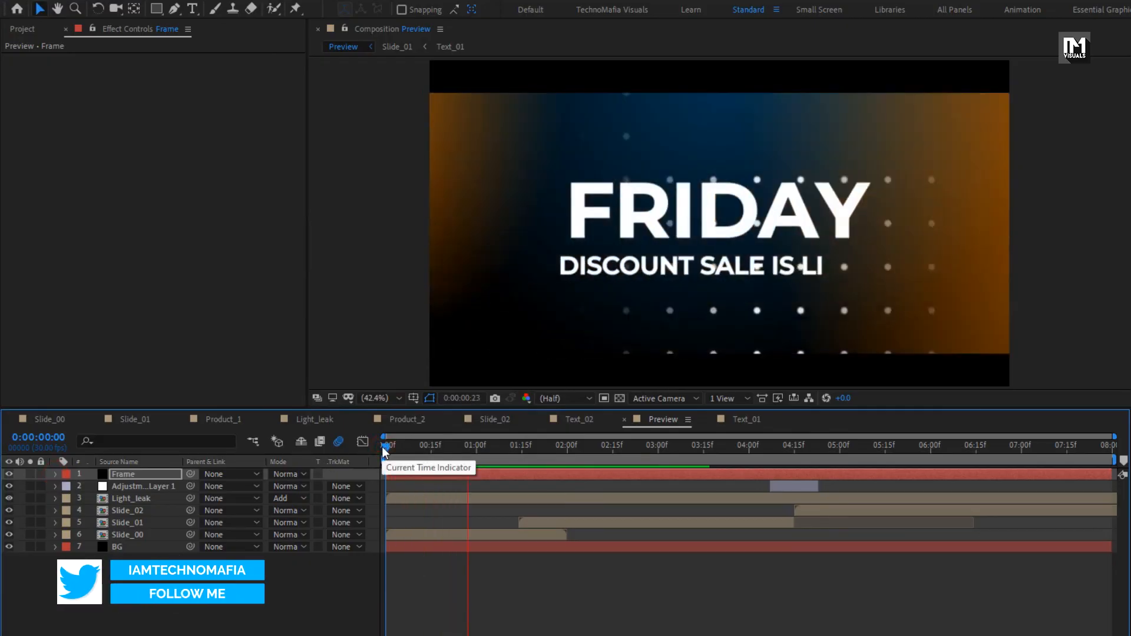